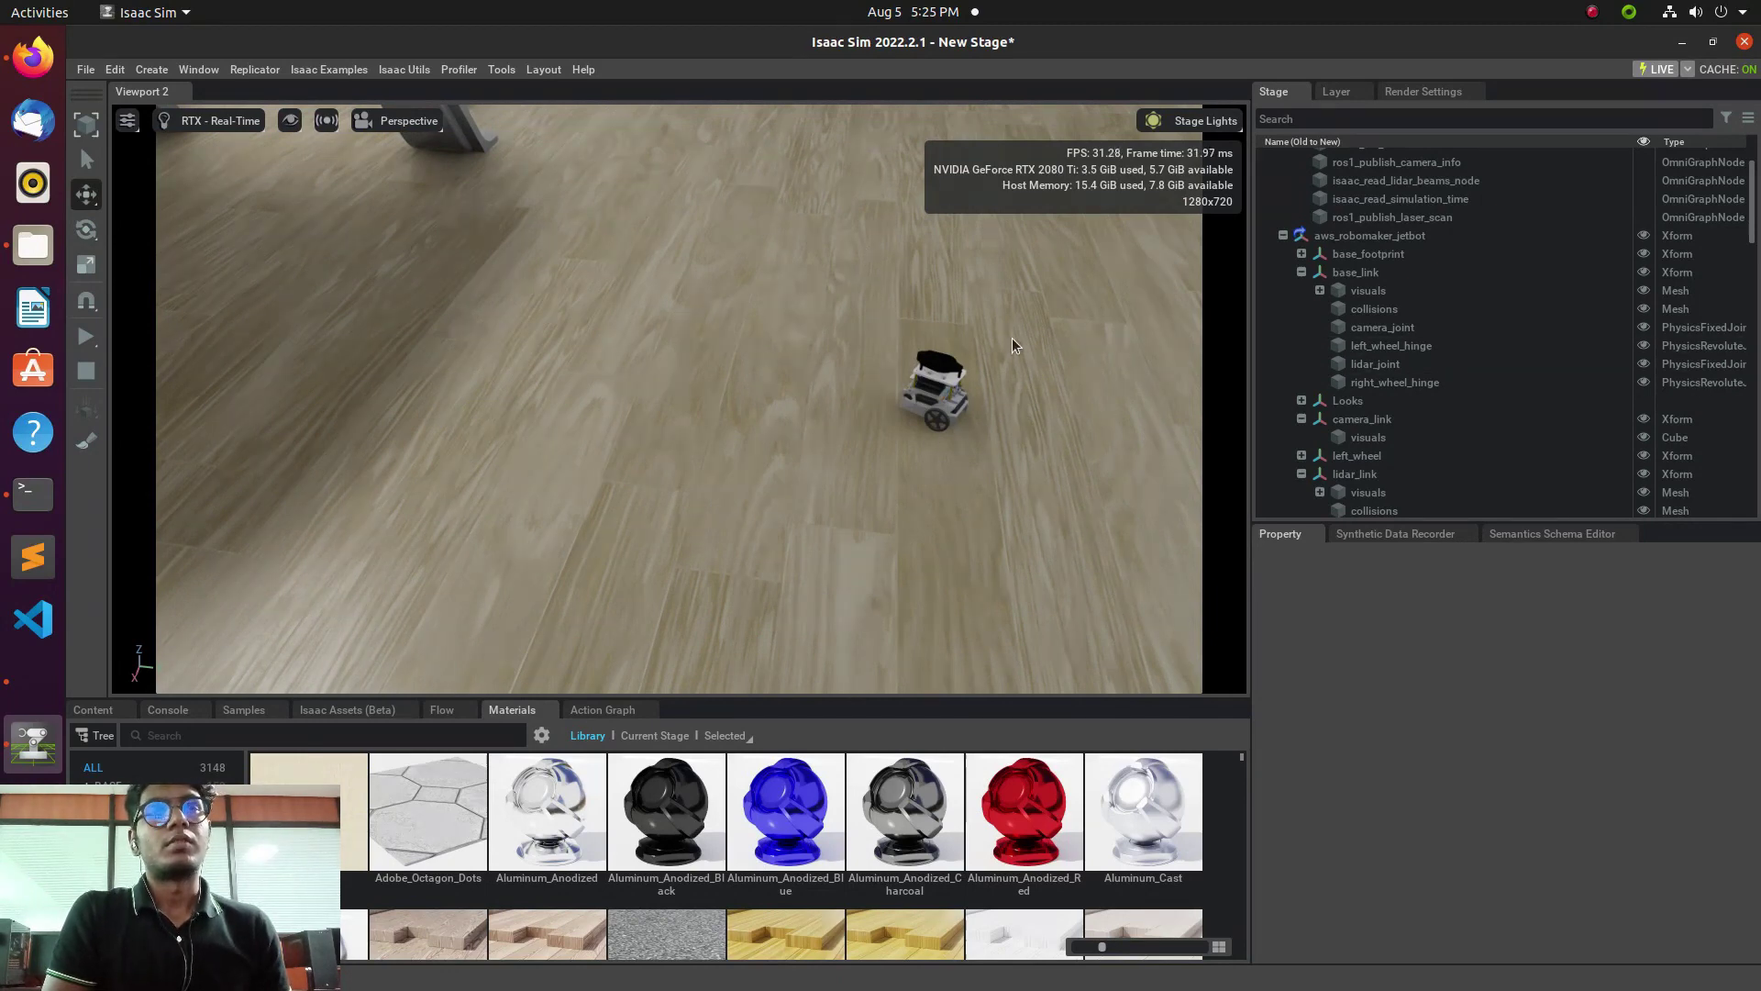
# Open the URDF Importer workflow.
pyautogui.click(420, 77)
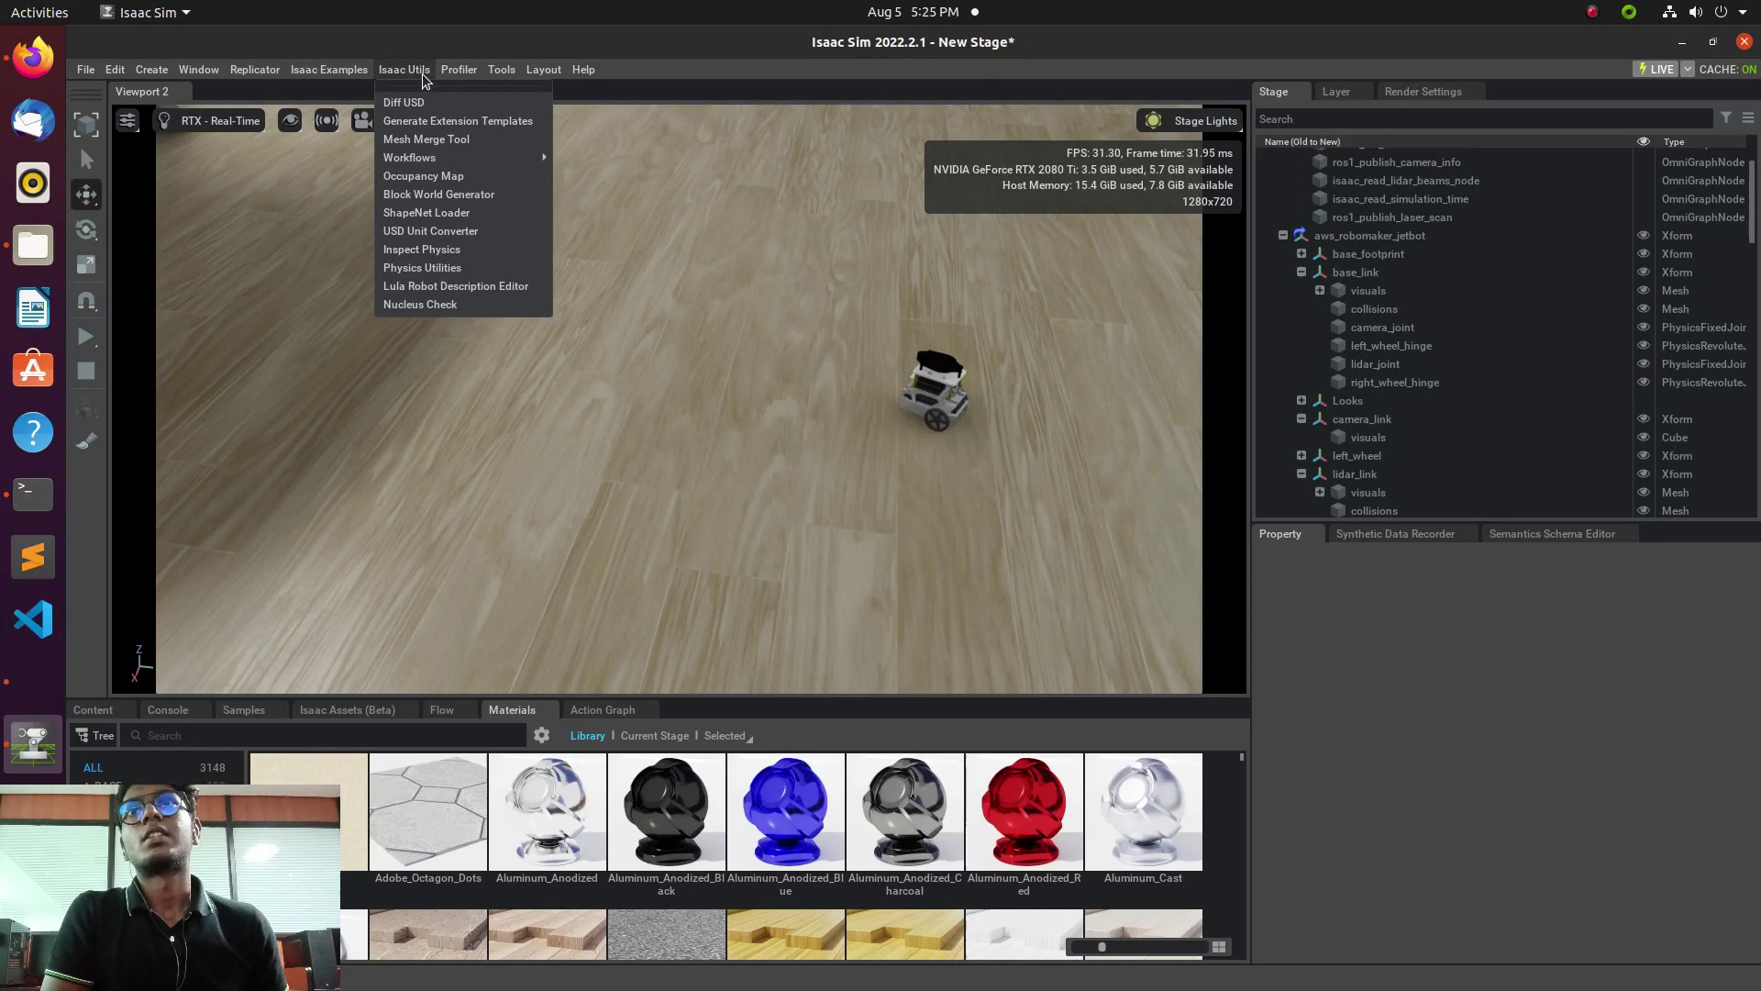
pyautogui.moveTo(414, 154)
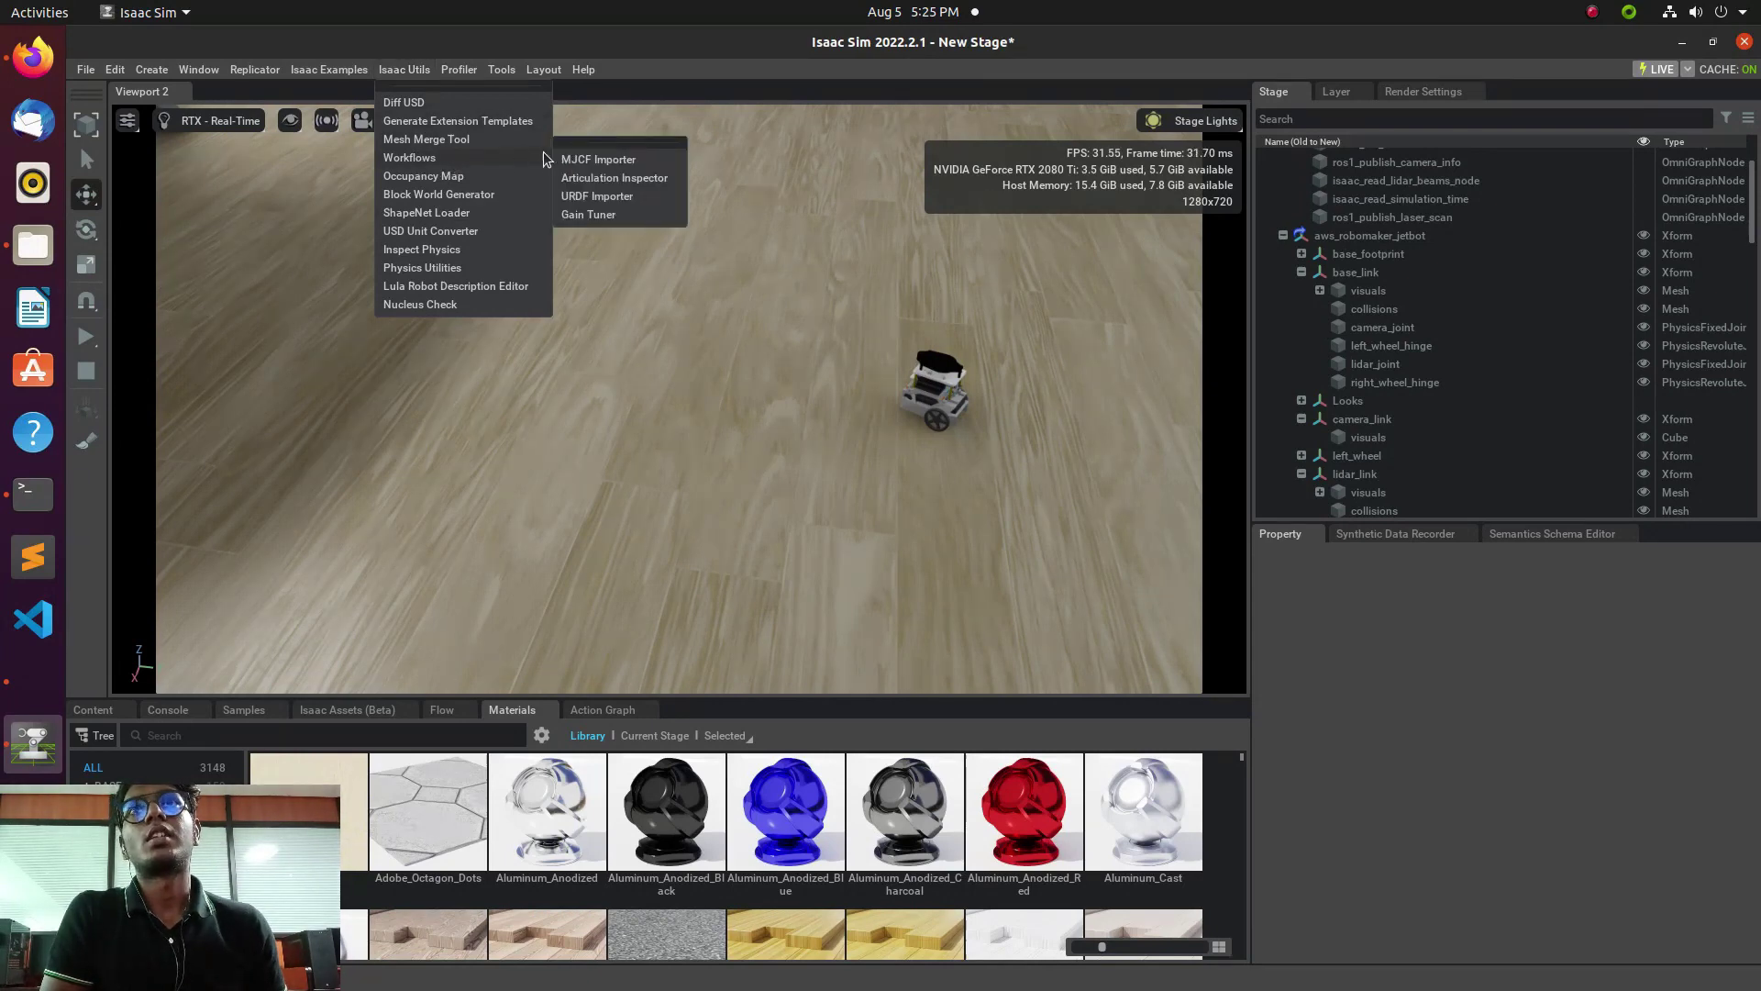
pyautogui.click(596, 196)
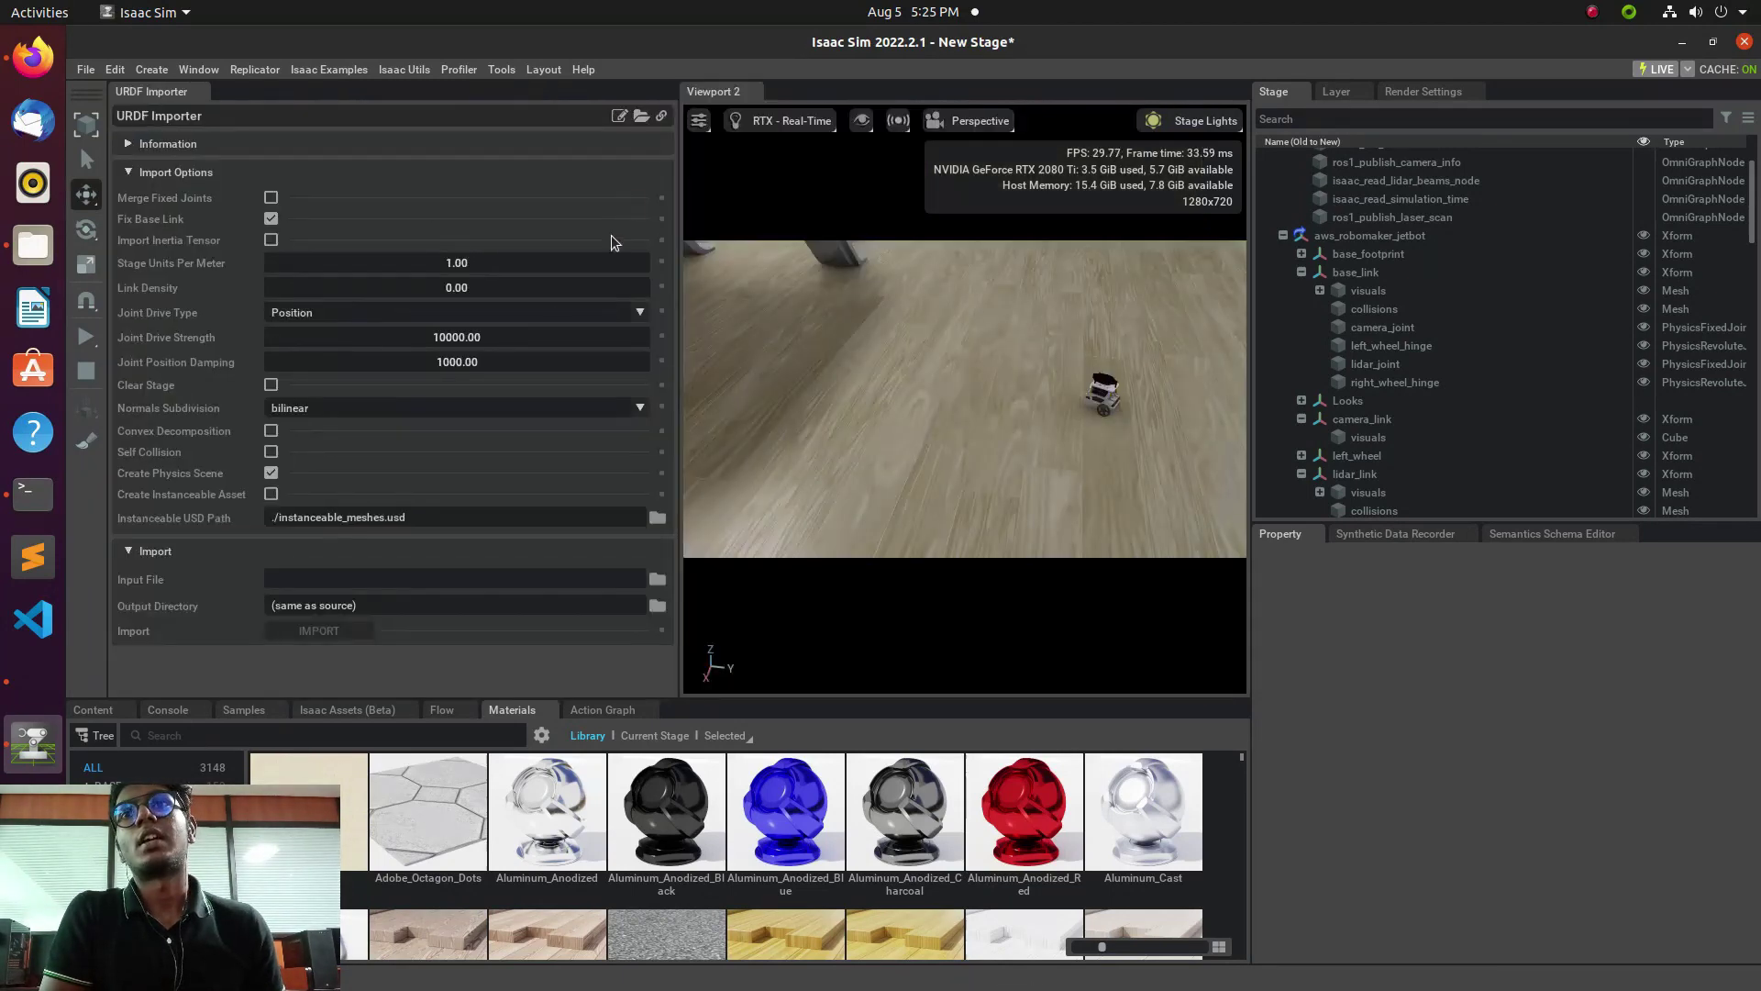
# Browse for a URDF input file in catkin_ws/src/sofi/pharma2_description/urdf, cancel the selection and close the importer.
pyautogui.click(657, 579)
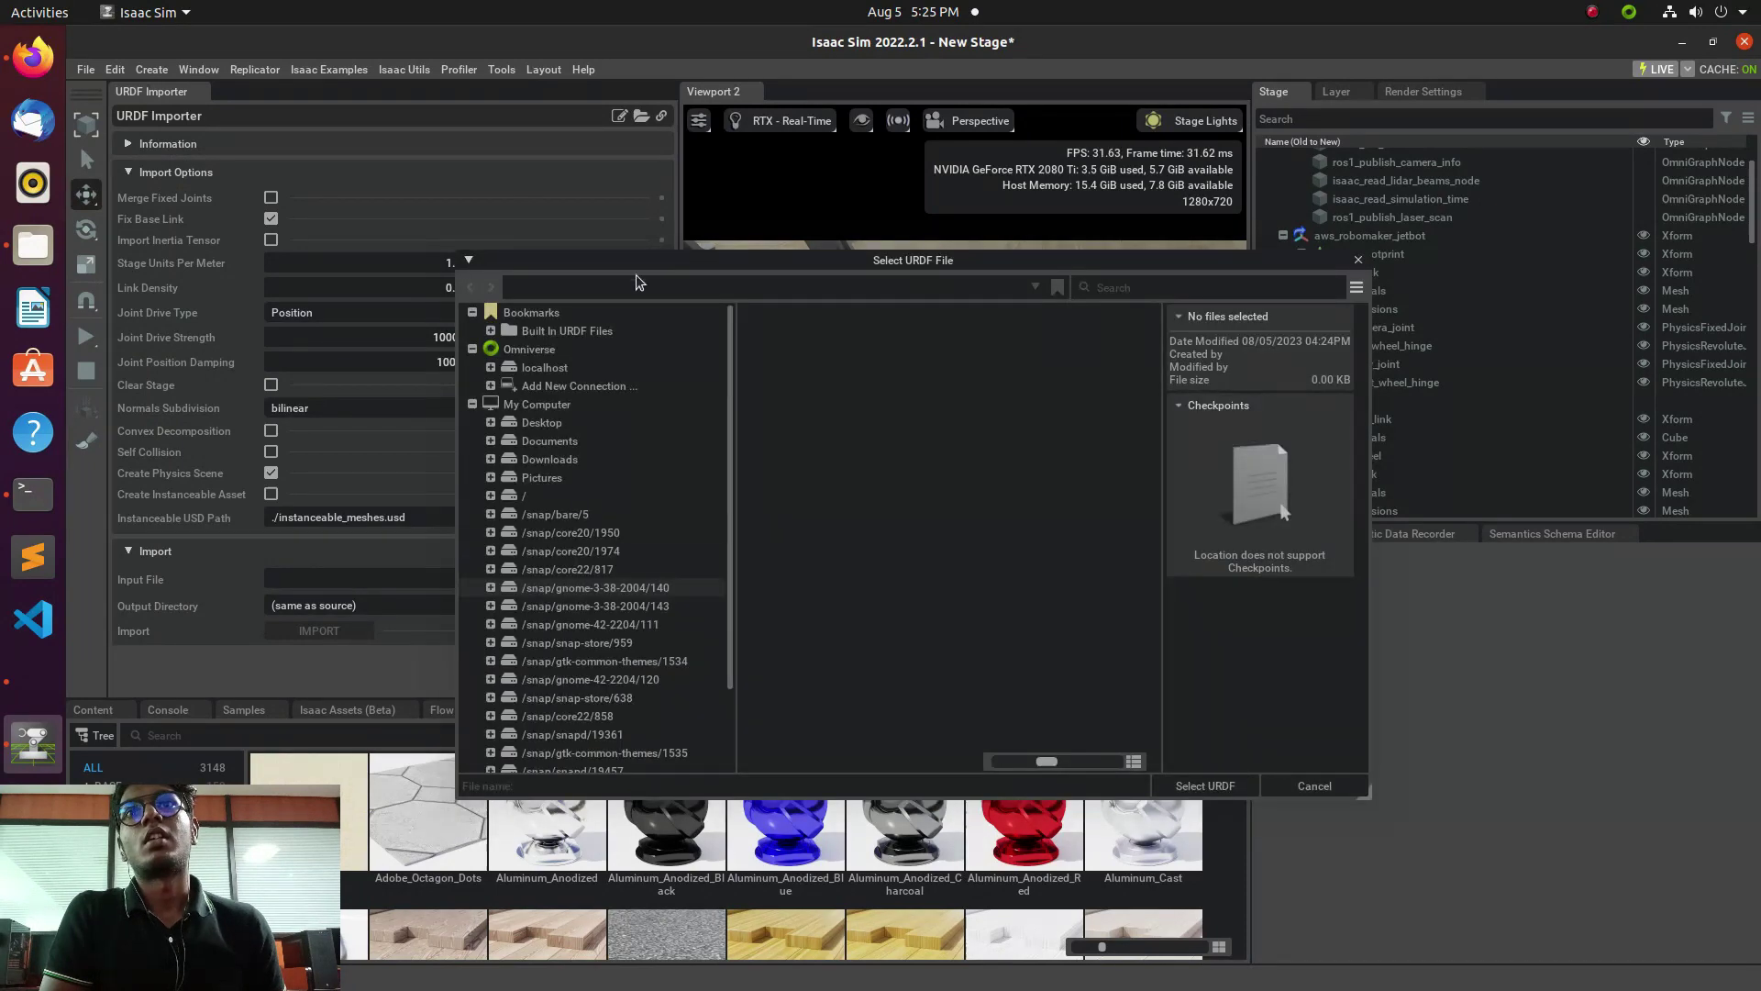
pyautogui.click(490, 422)
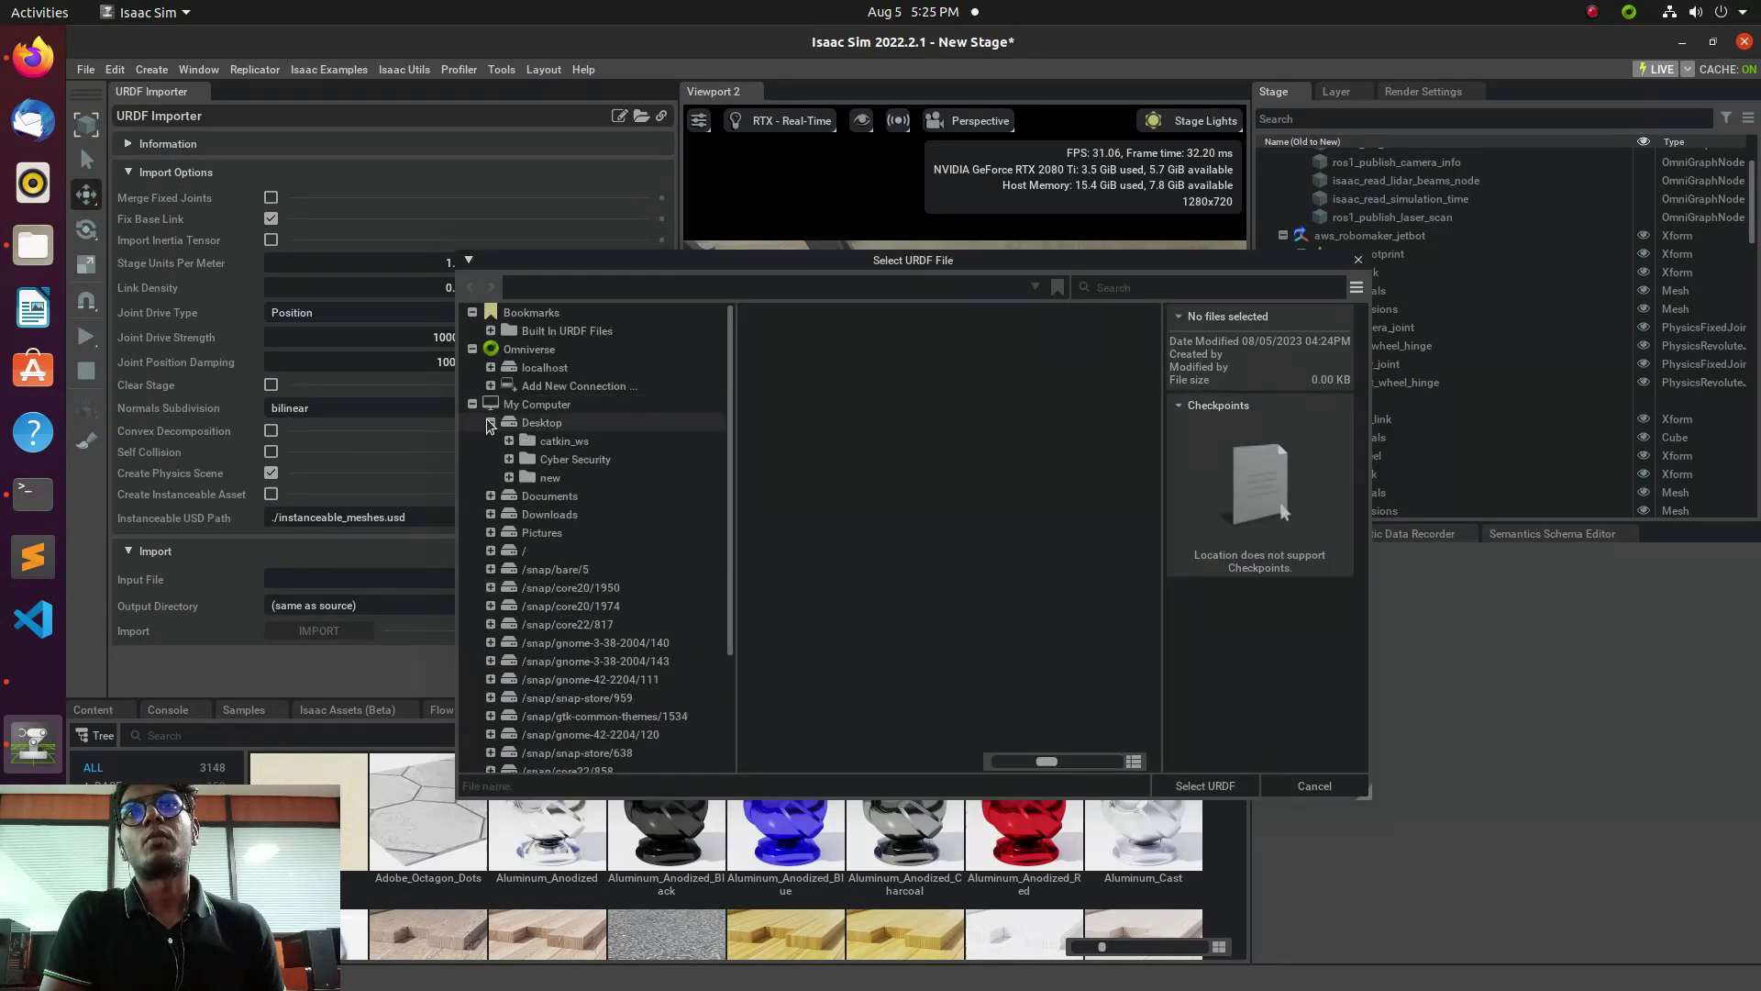
pyautogui.click(509, 441)
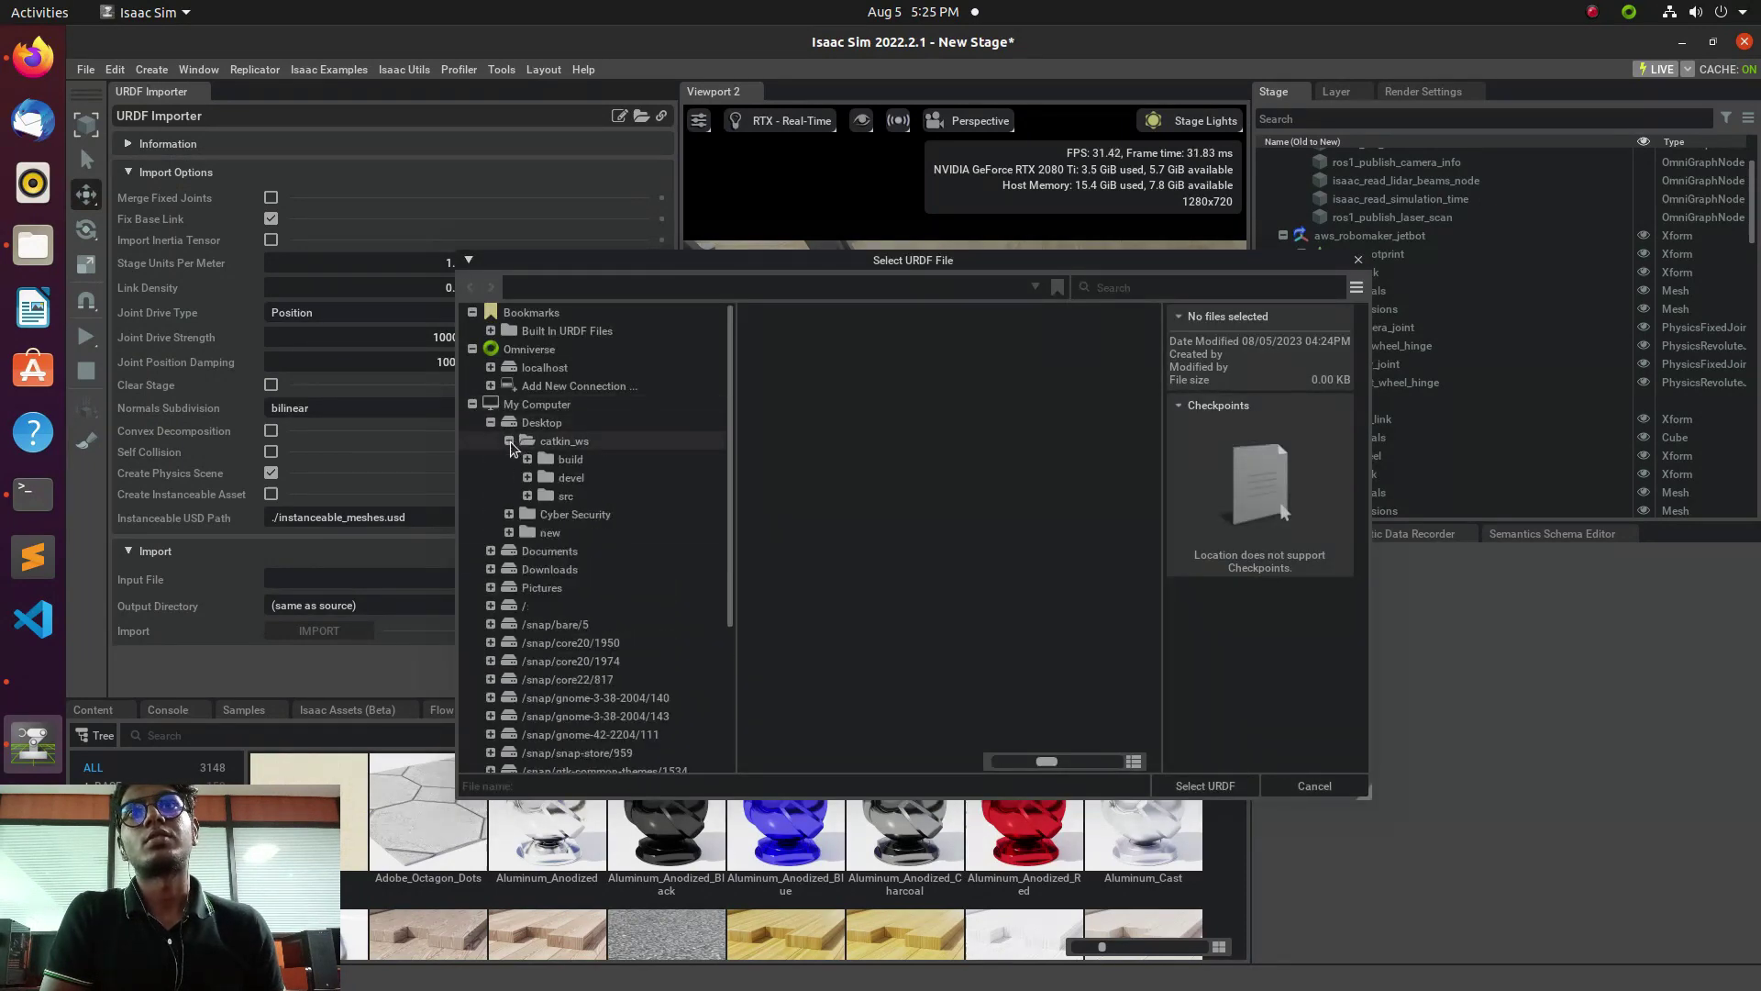
pyautogui.click(532, 497)
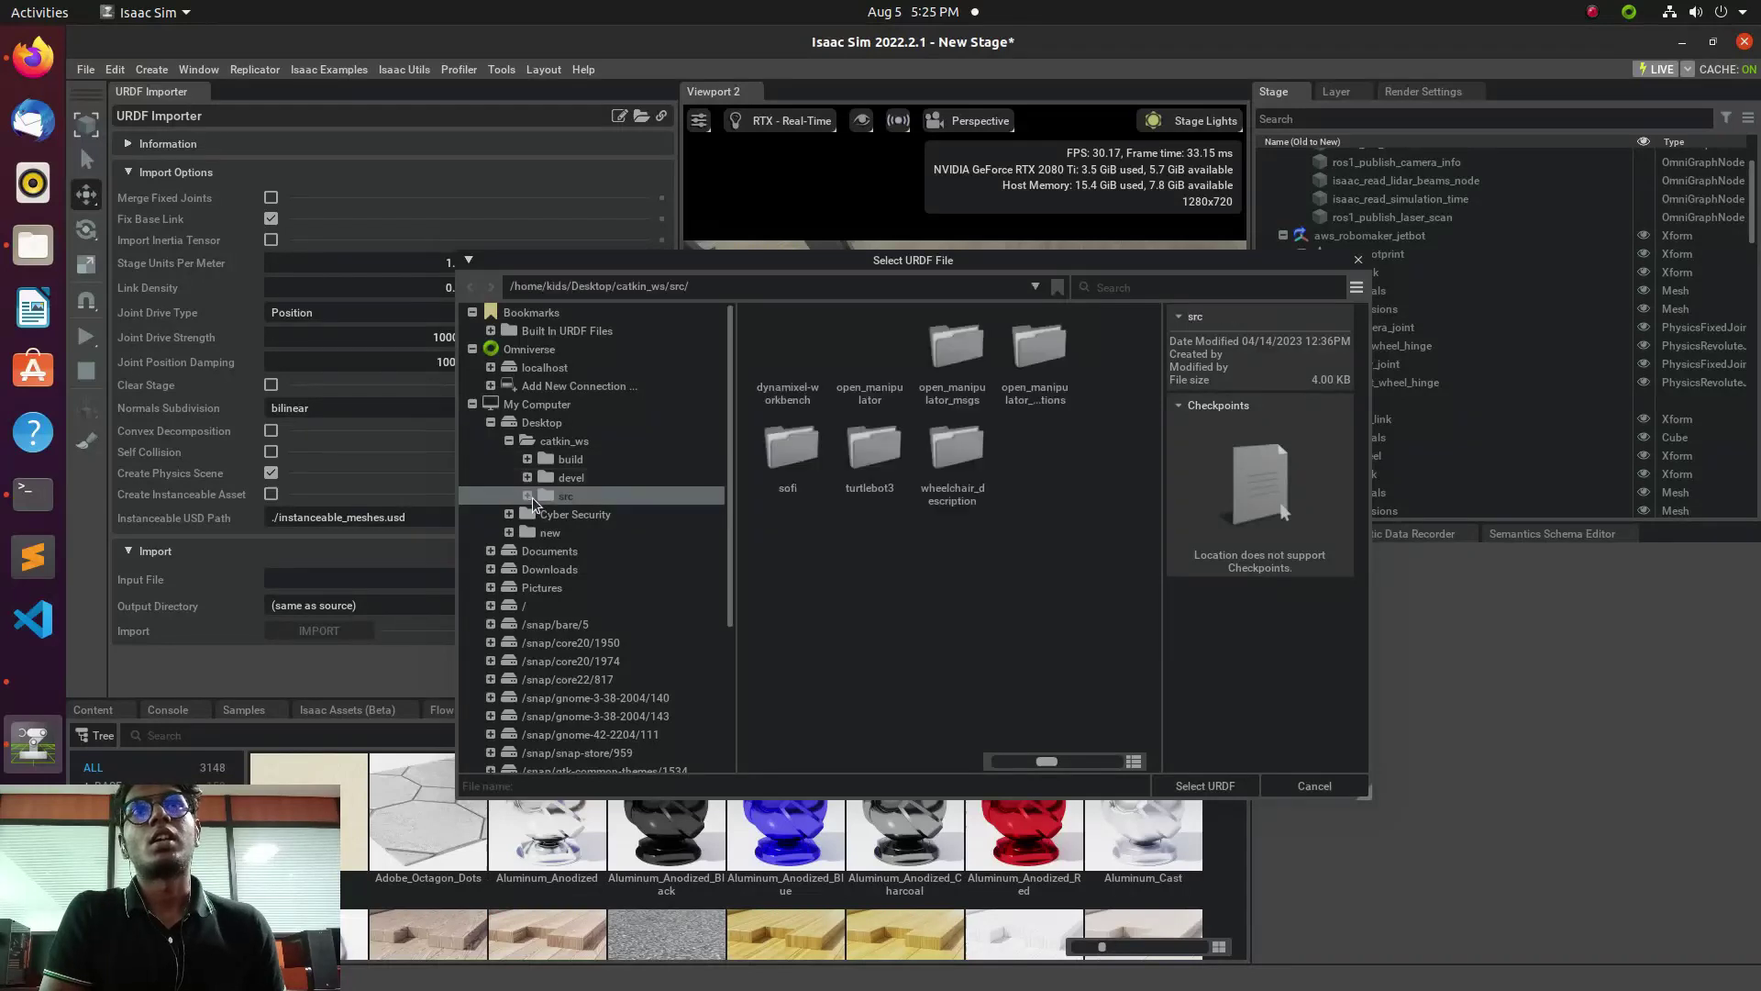
pyautogui.doubleClick(867, 450)
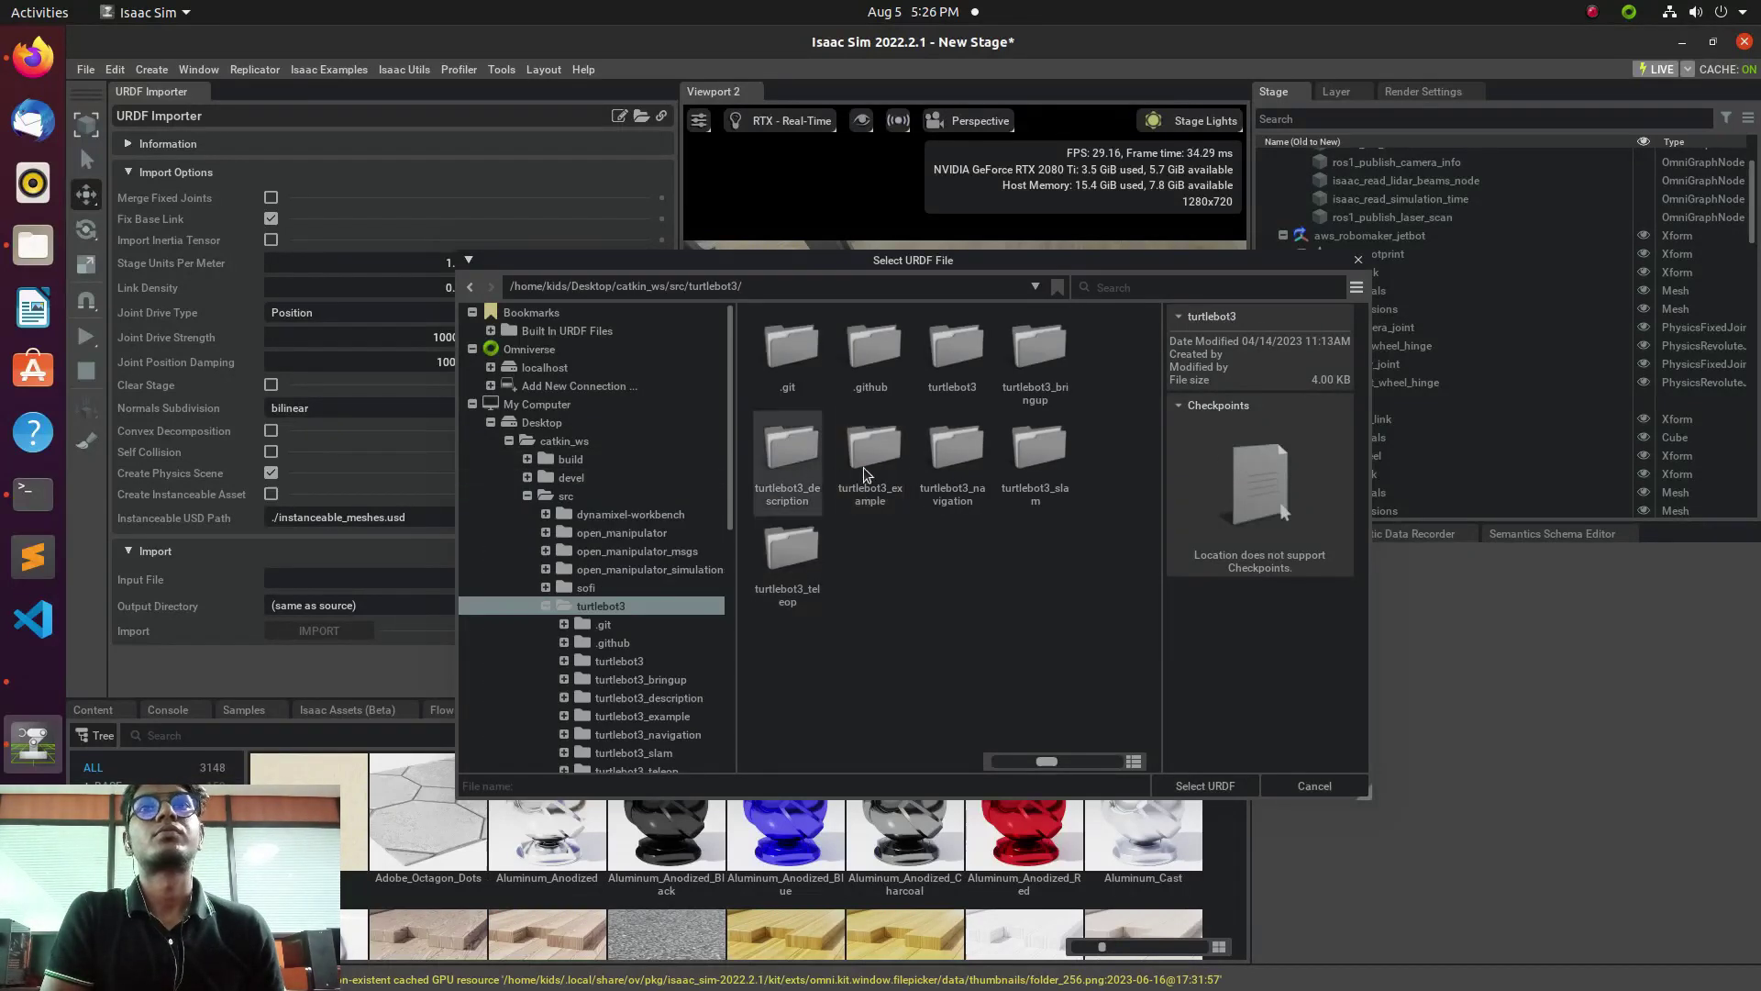
pyautogui.click(587, 587)
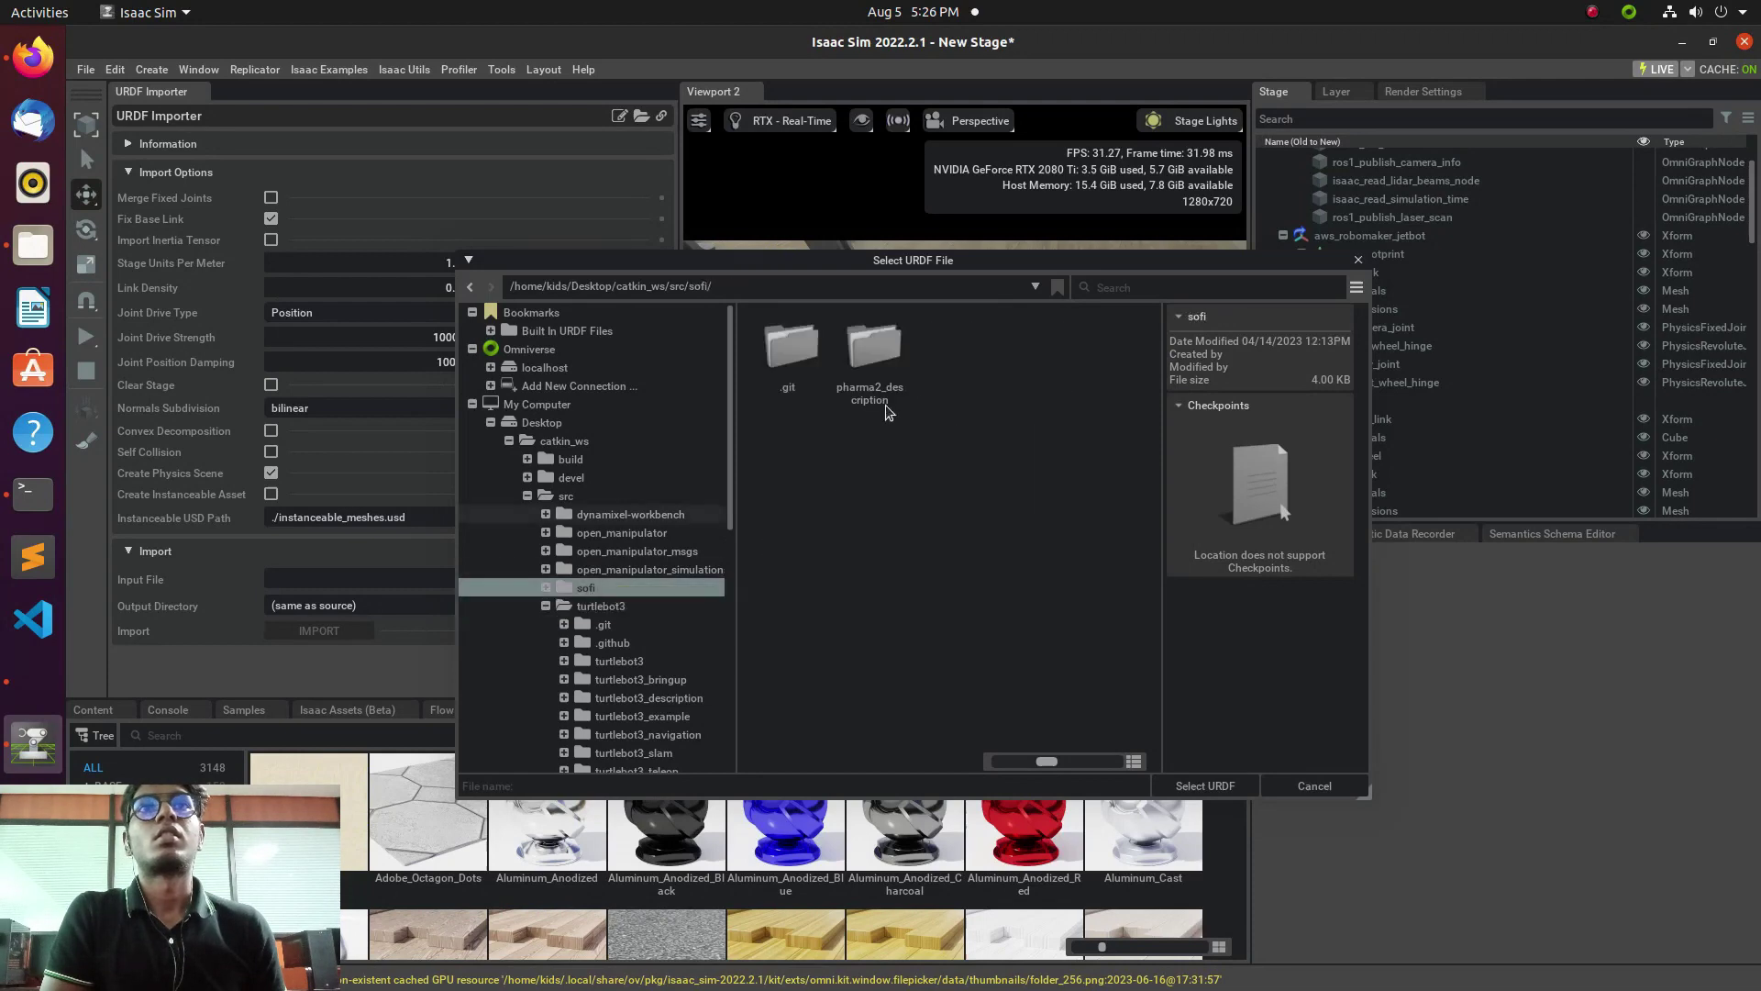
pyautogui.doubleClick(894, 353)
pyautogui.click(798, 456)
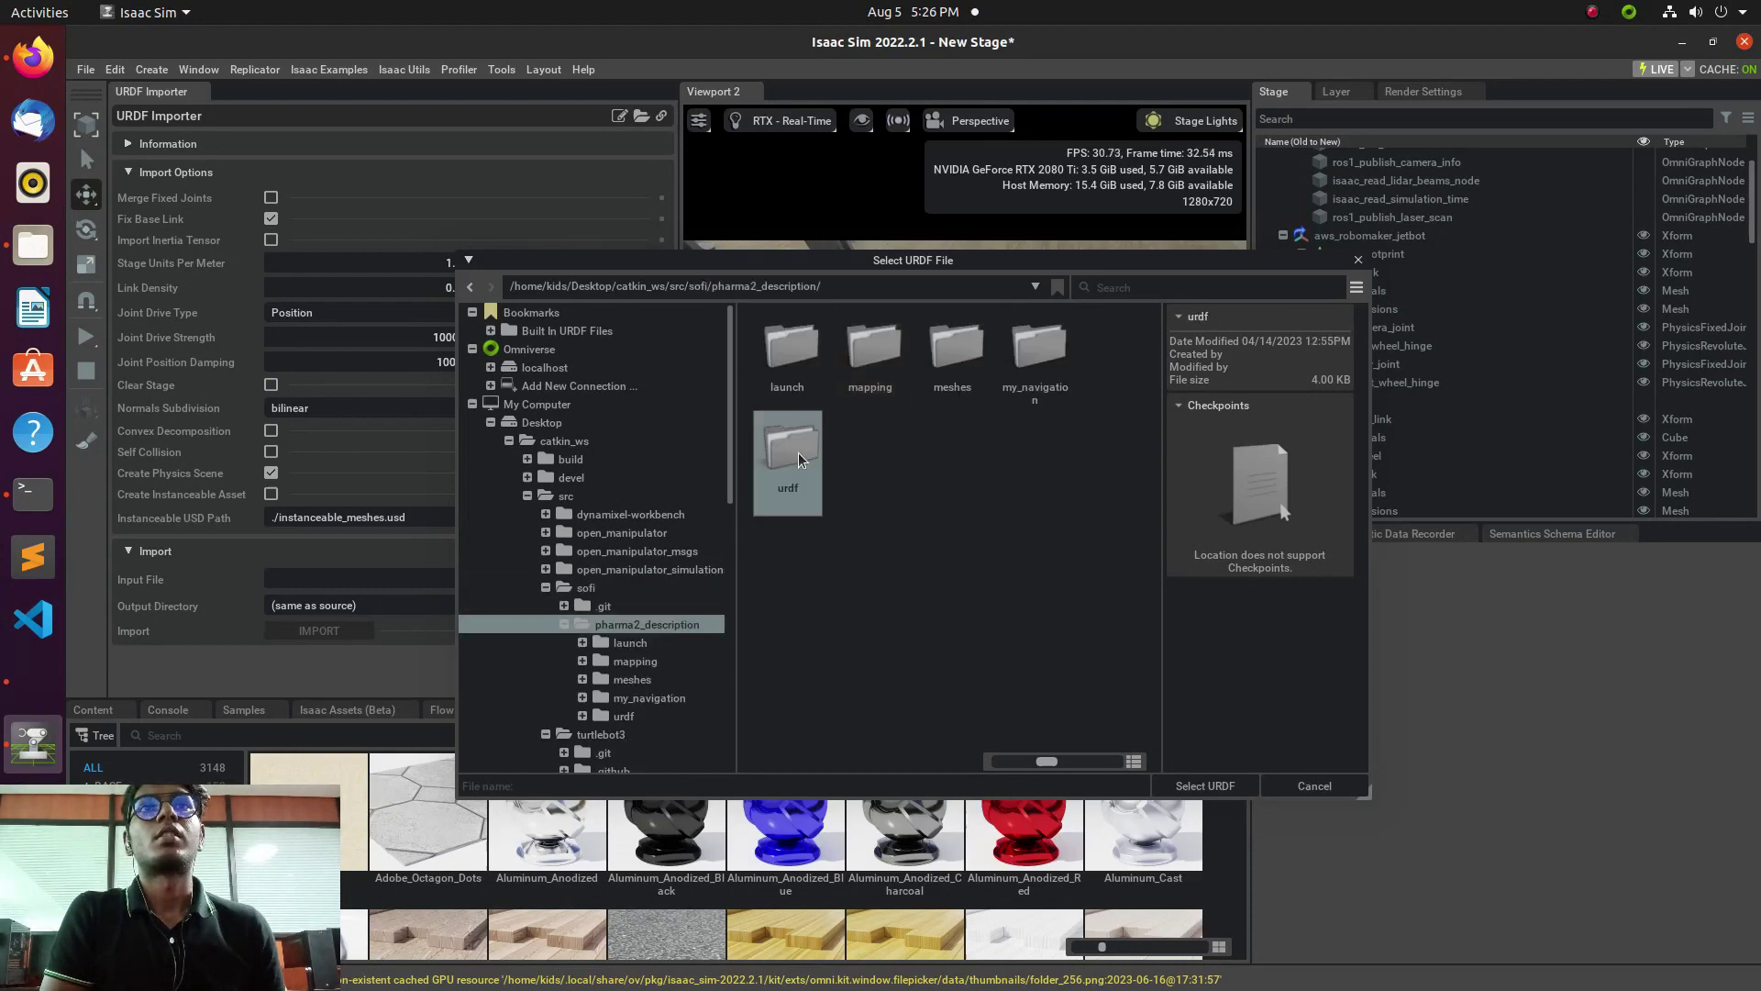
pyautogui.doubleClick(798, 453)
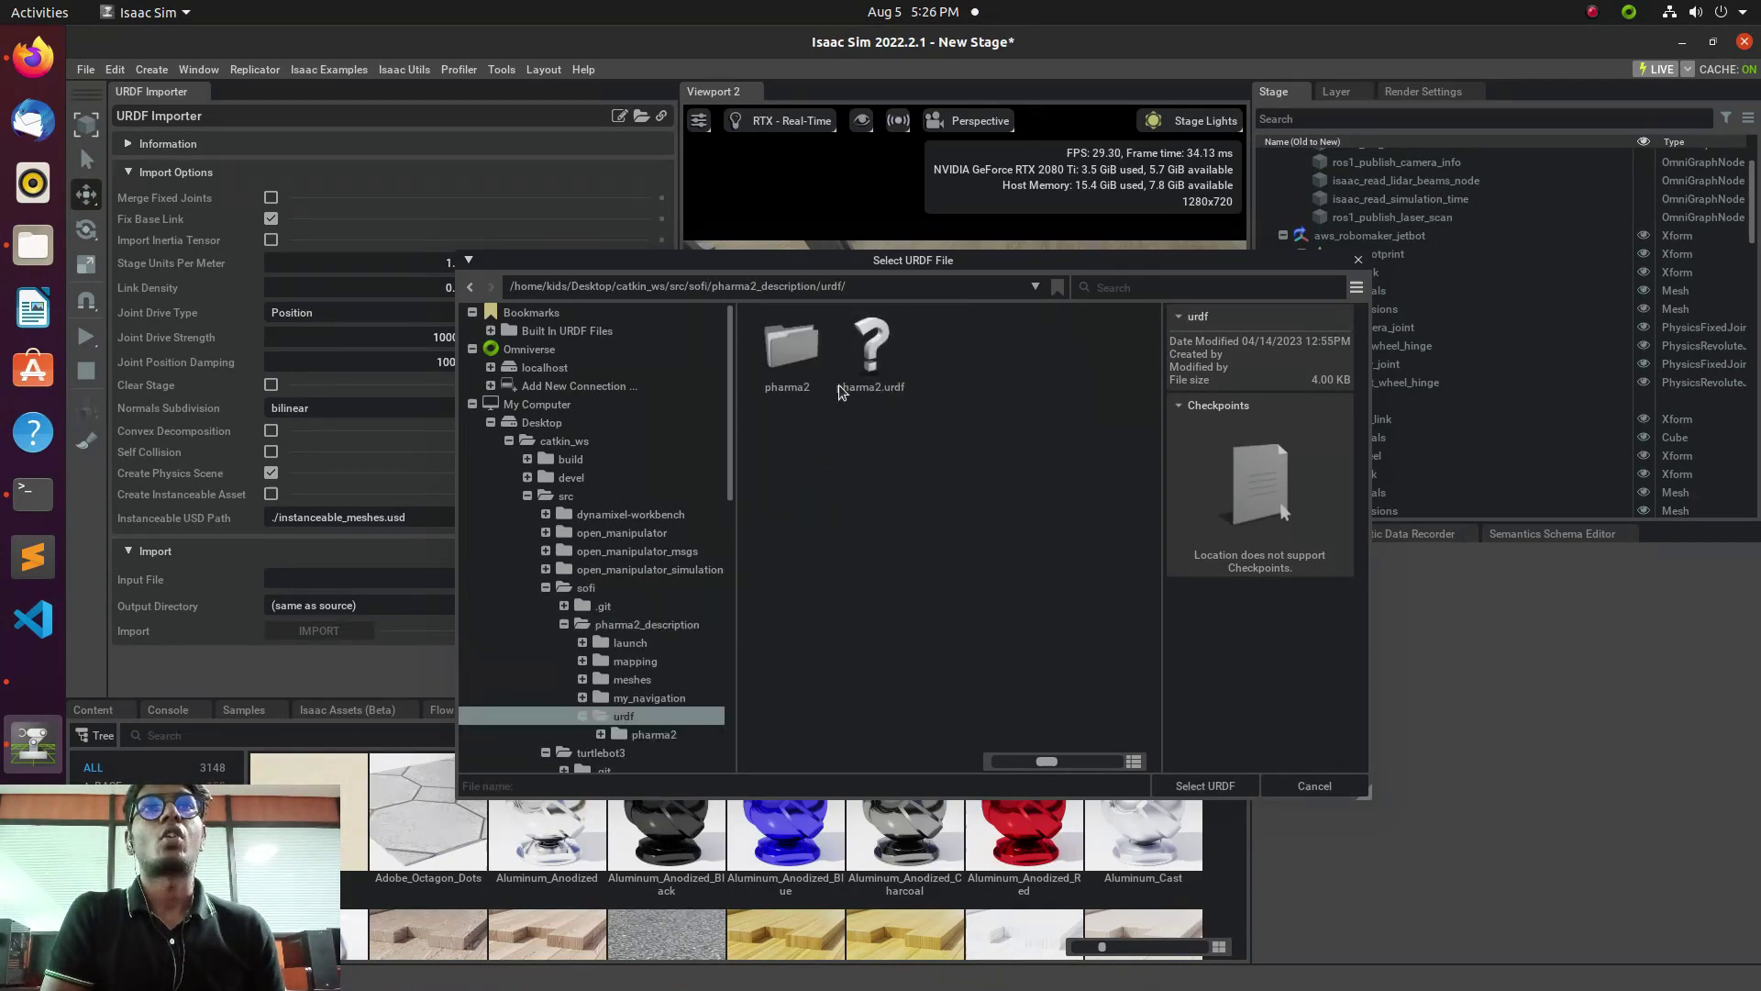
pyautogui.click(1315, 786)
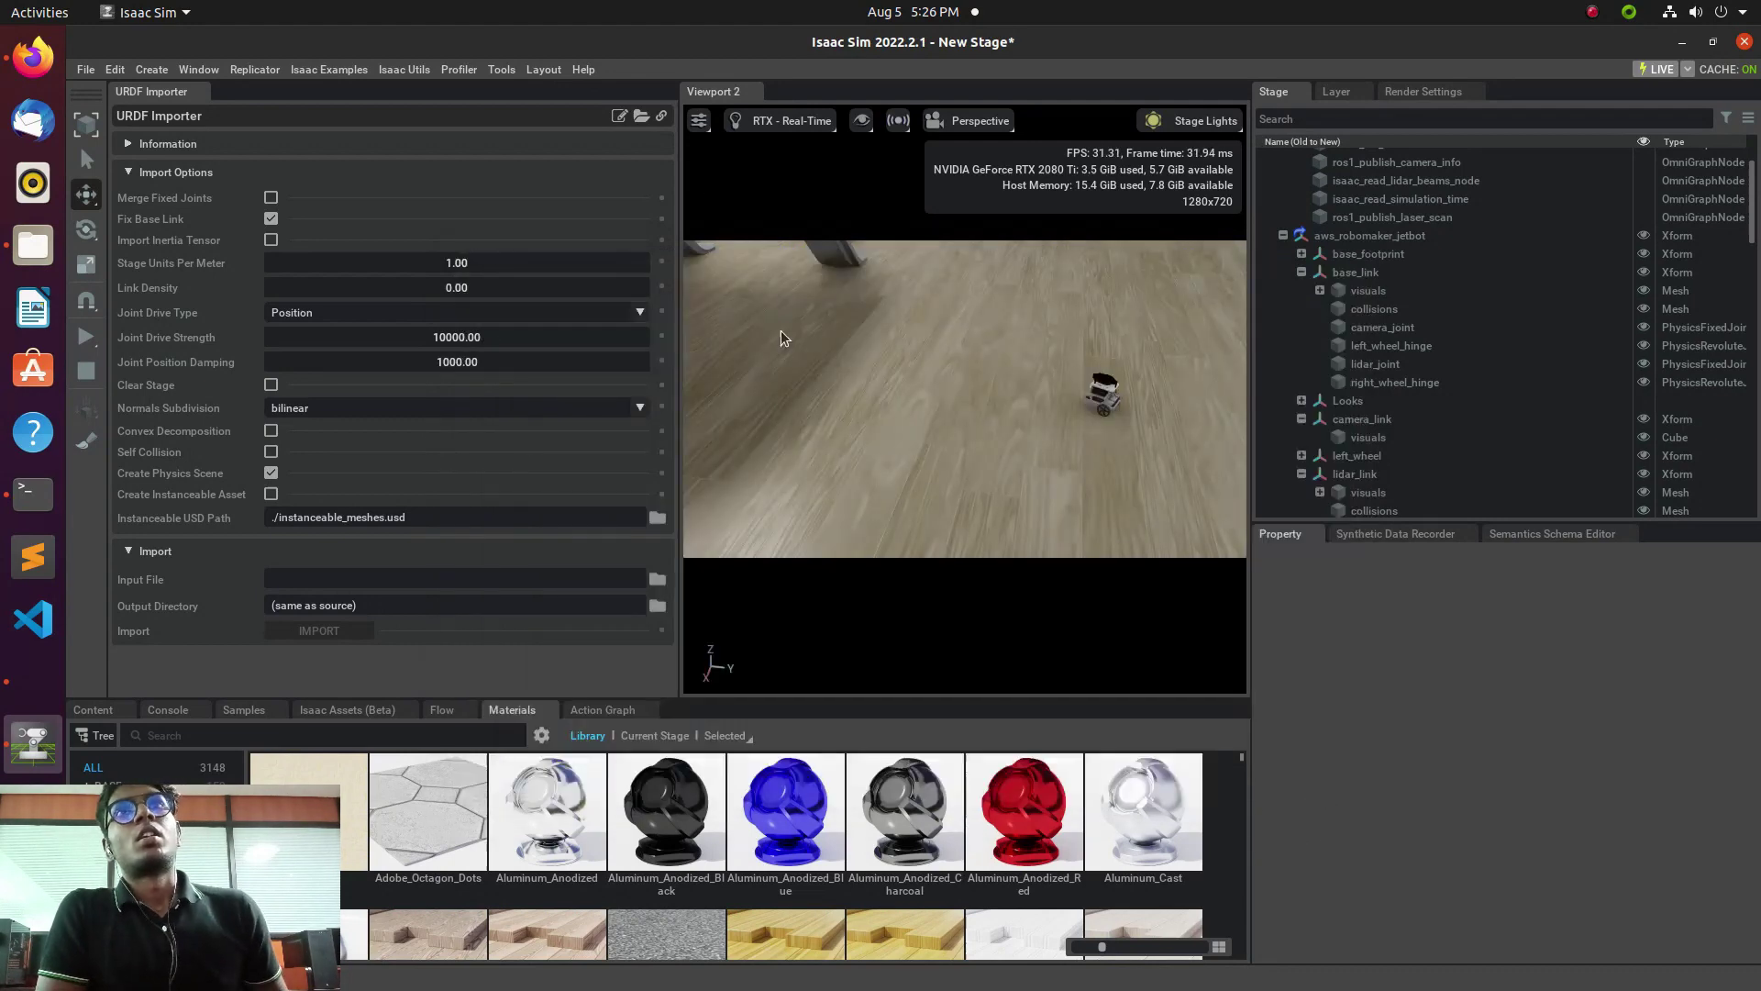
pyautogui.click(197, 91)
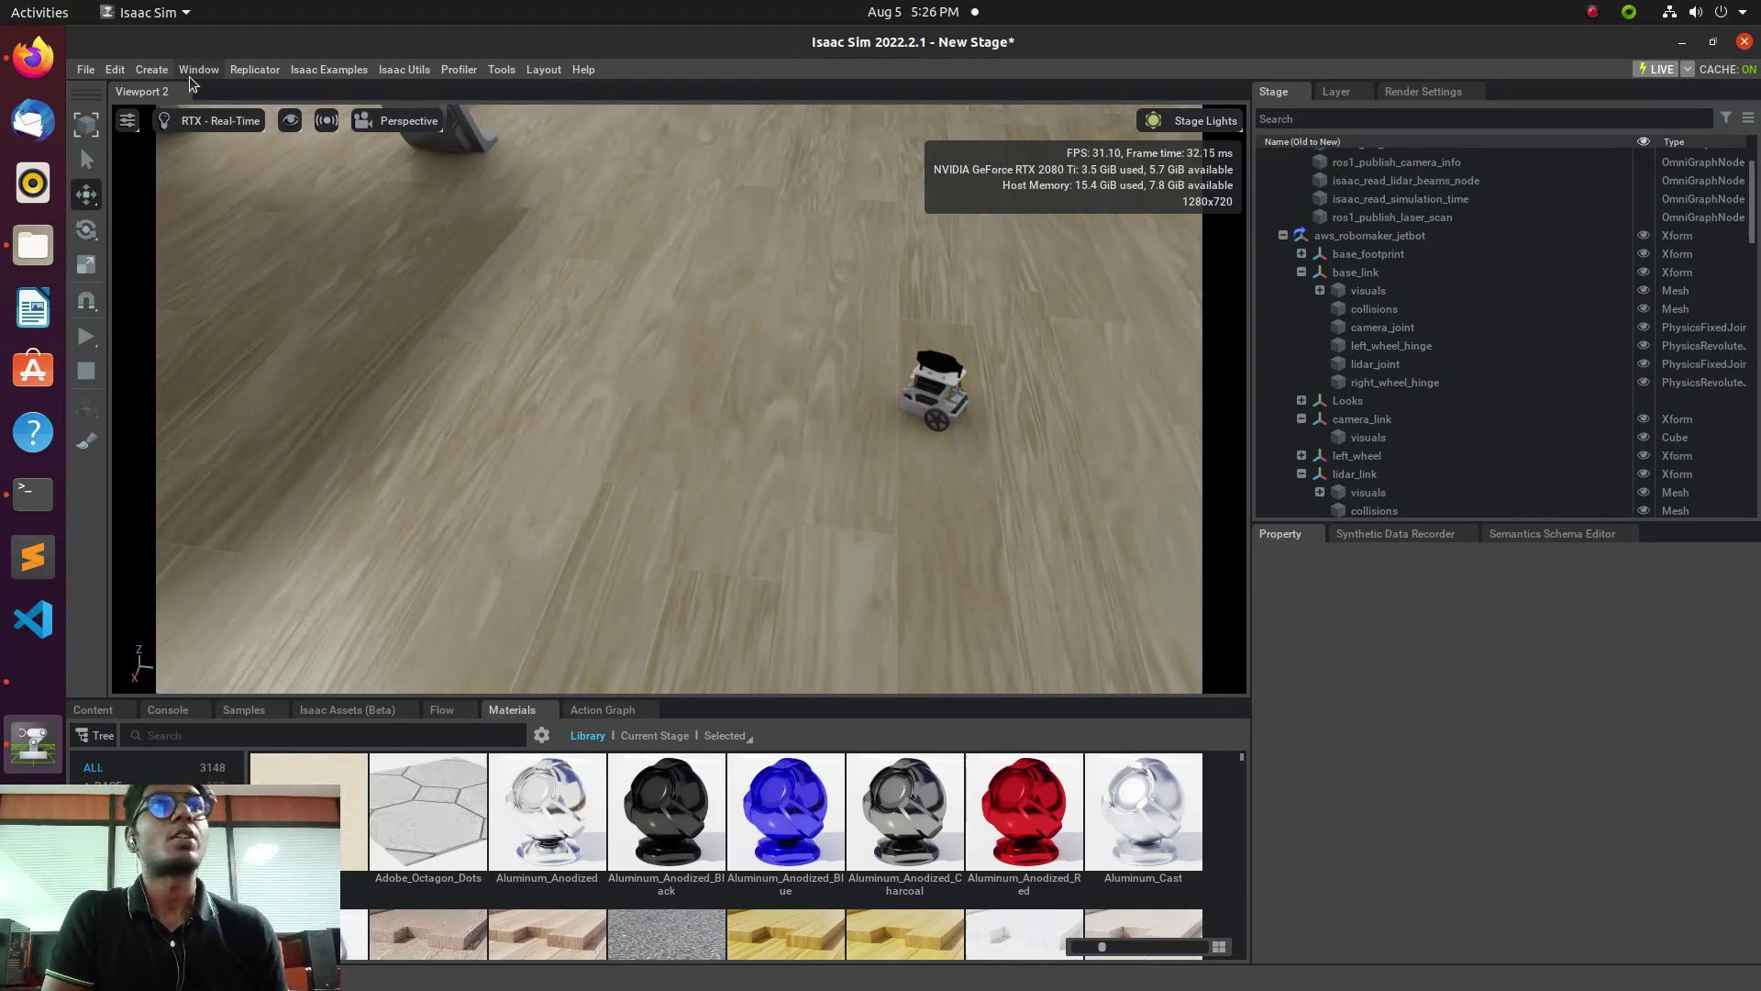
# Create a Camera under the jetbot's camera_link and hide it in the viewport.
pyautogui.click(1394, 420)
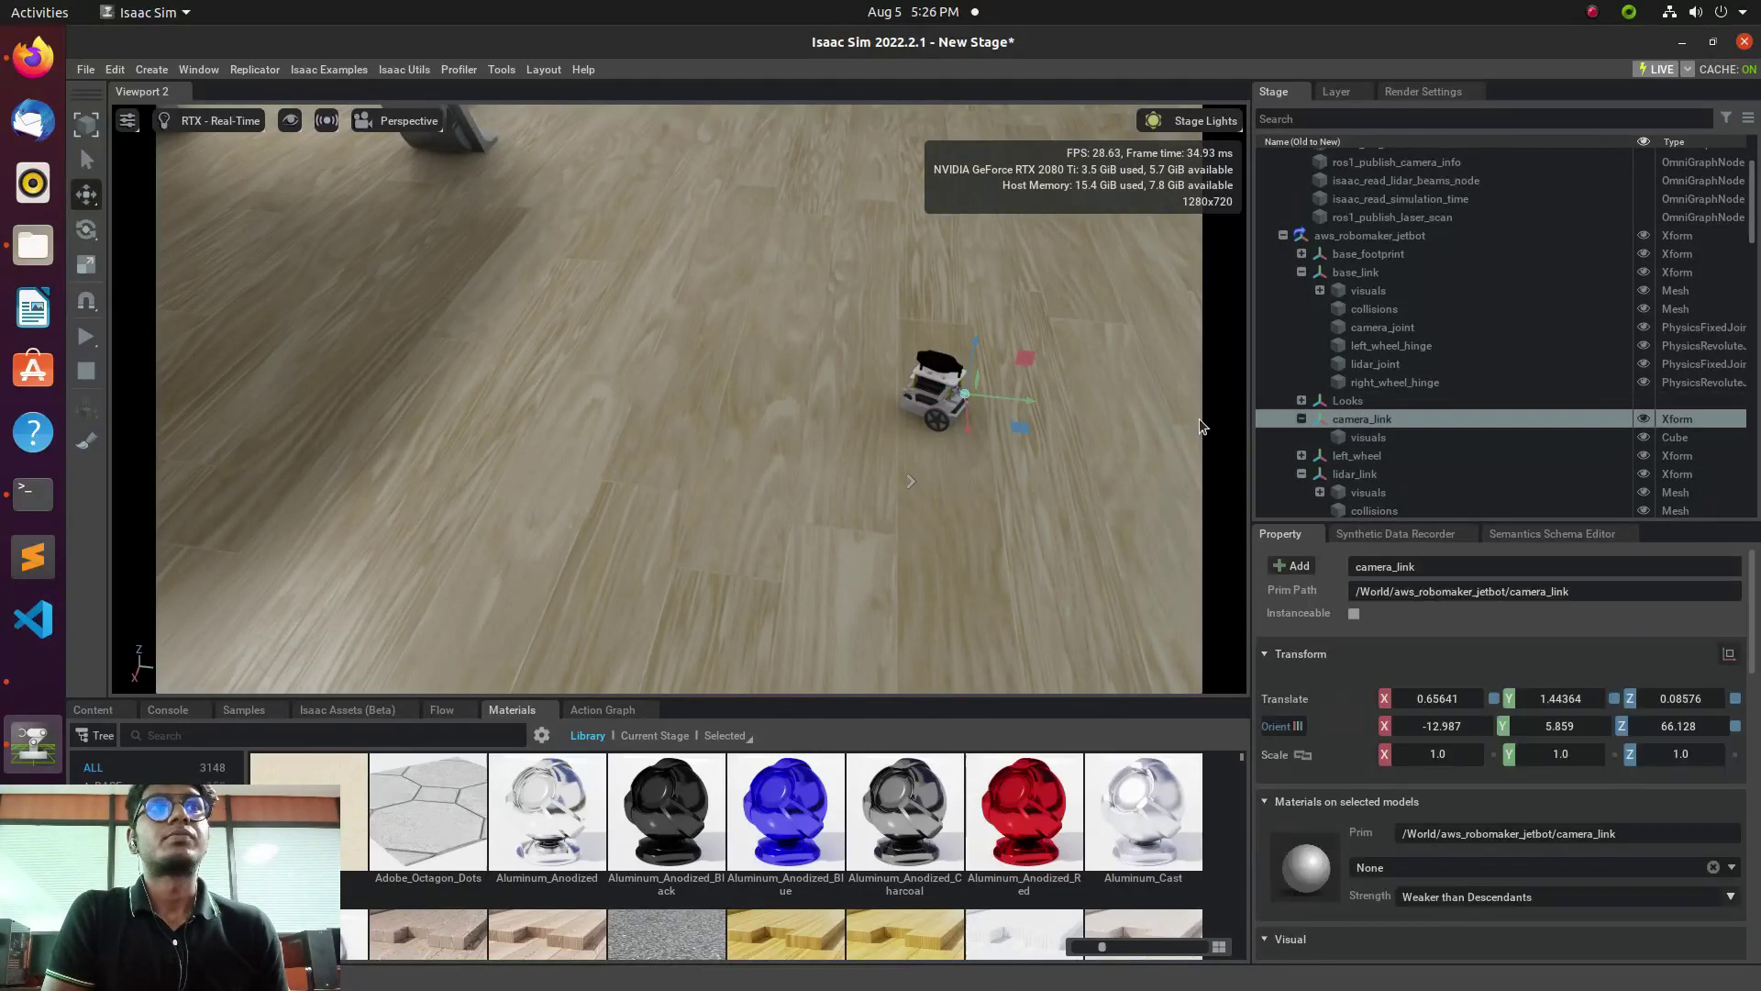
pyautogui.rightClick(1381, 424)
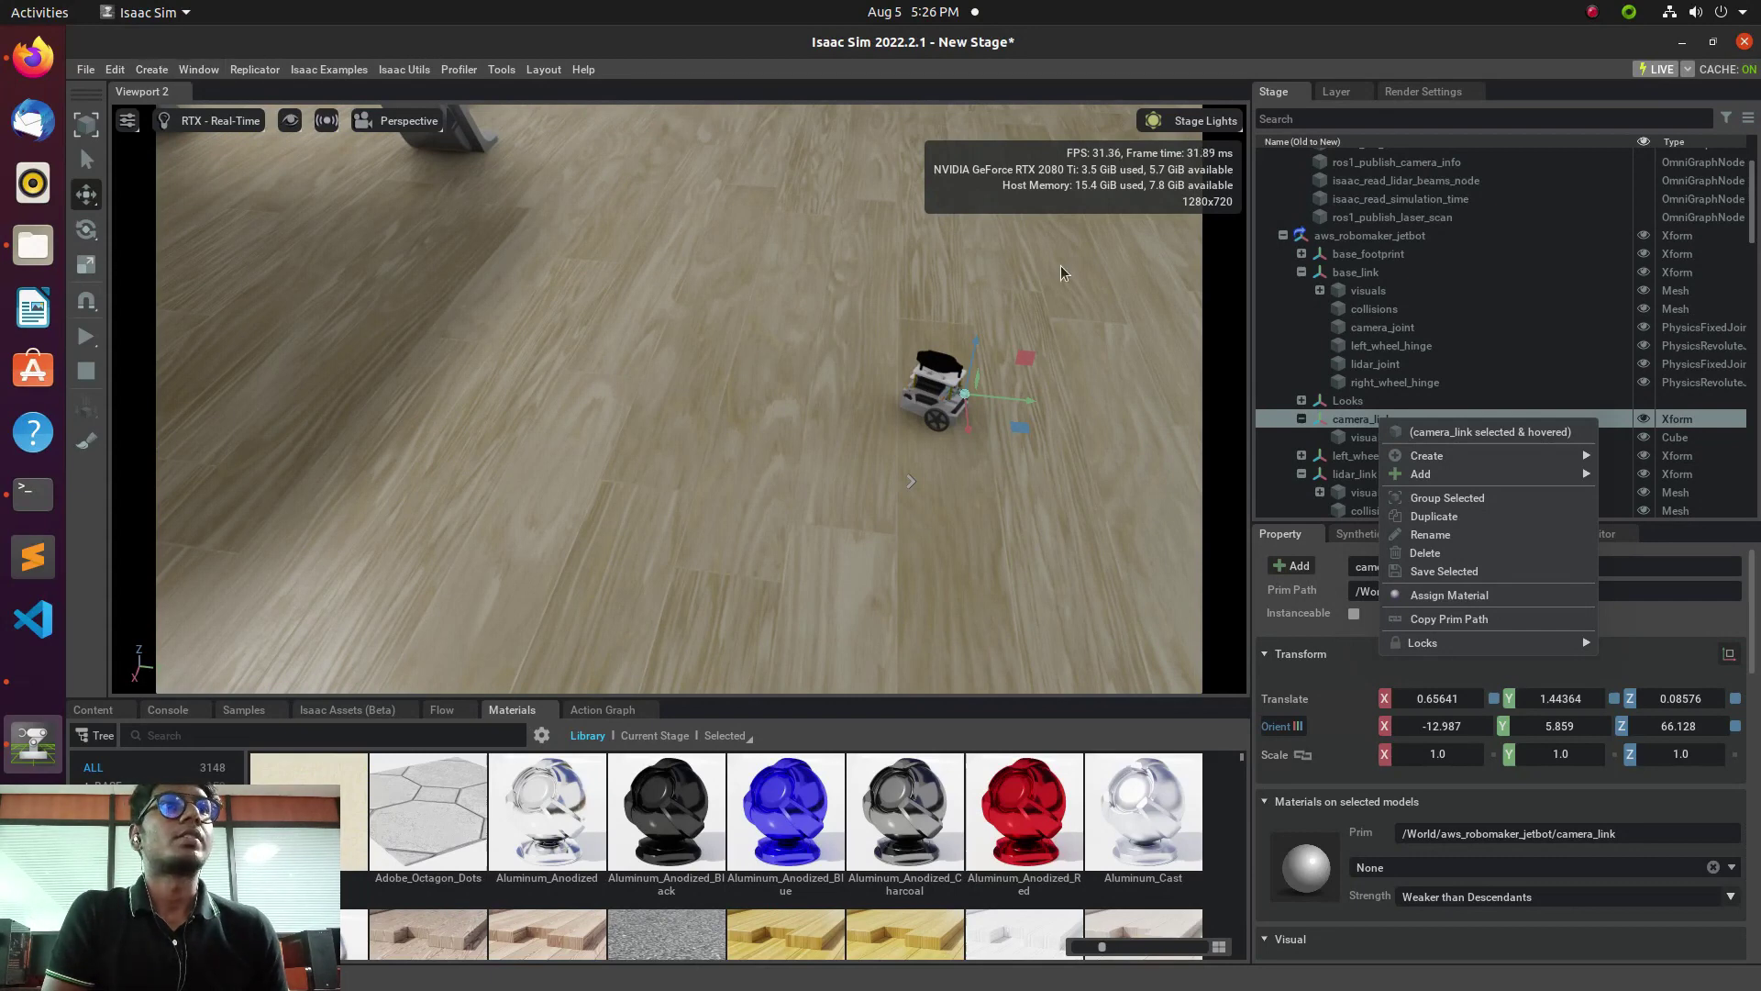
pyautogui.moveTo(1452, 457)
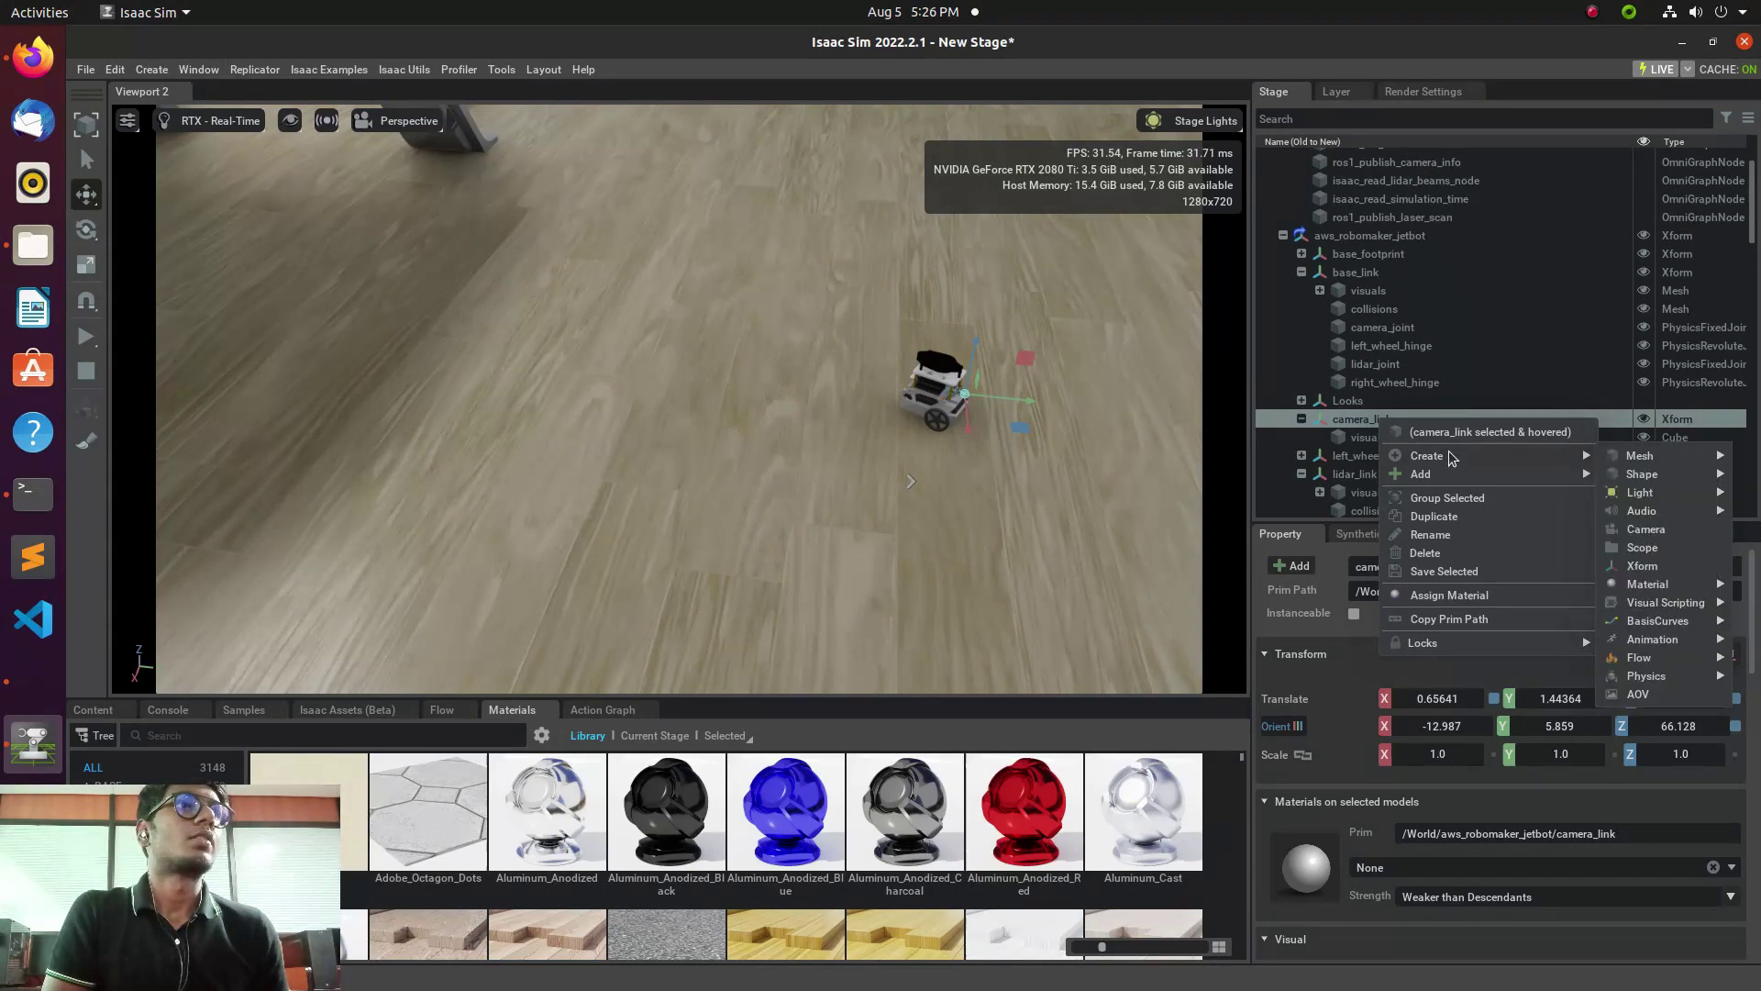
pyautogui.click(1642, 529)
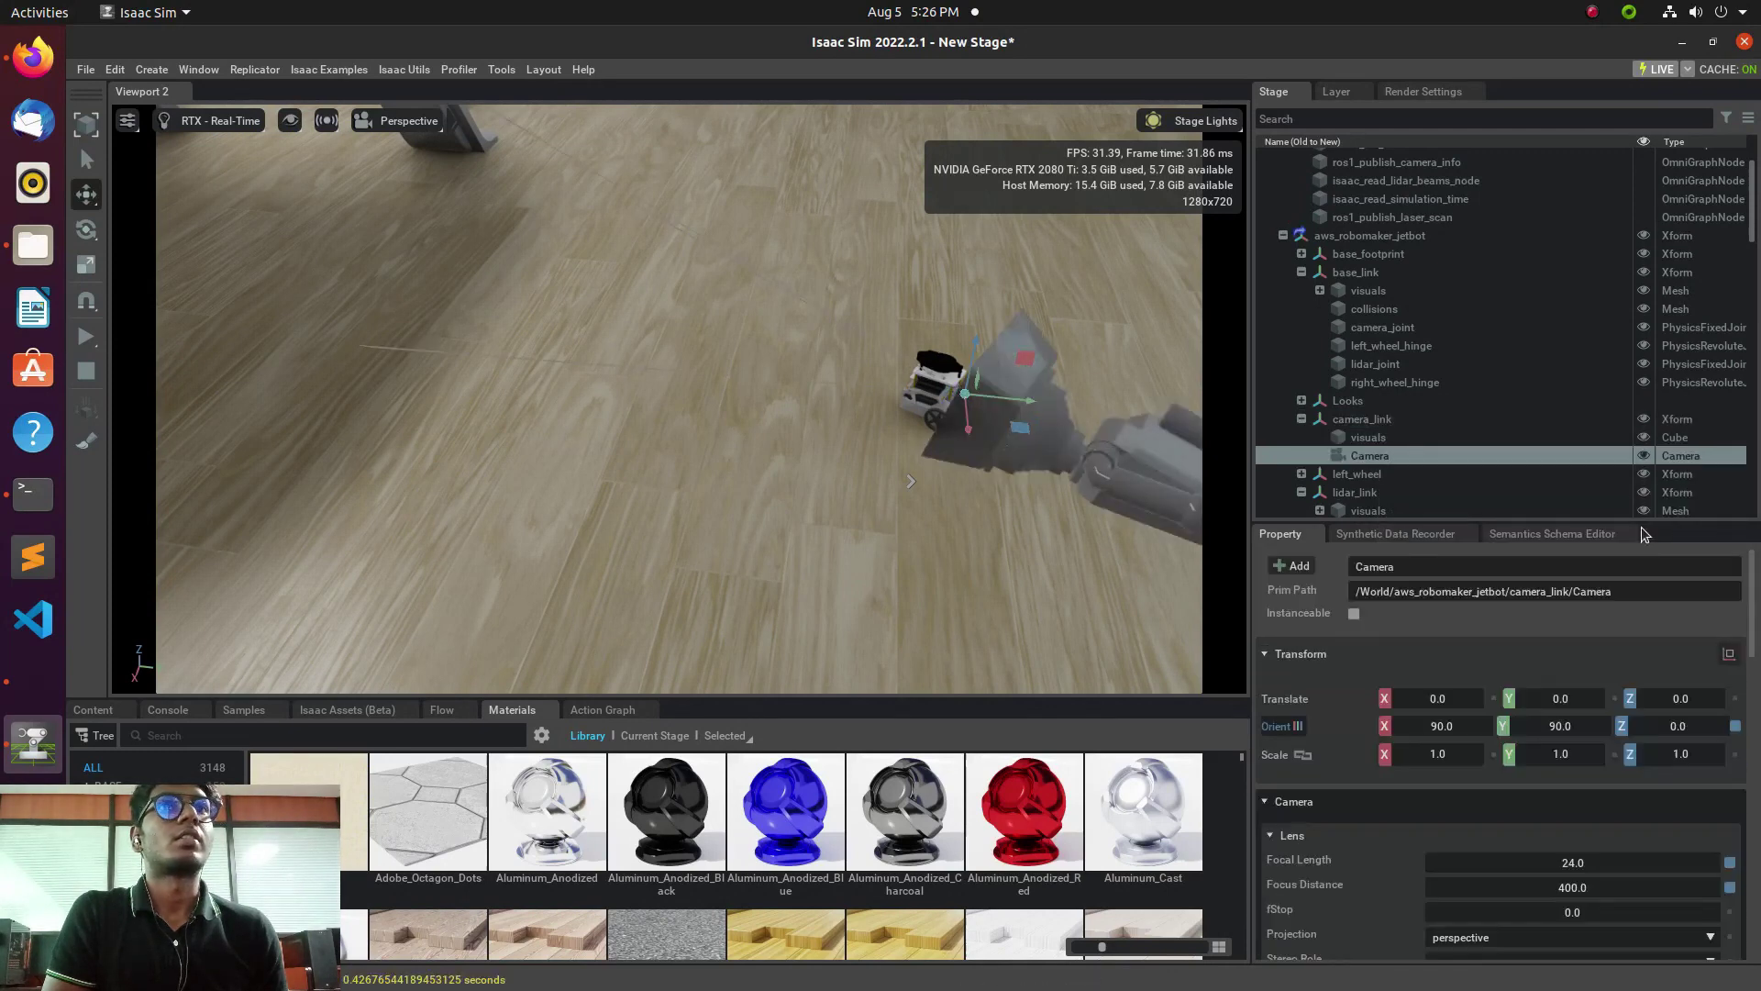
pyautogui.click(1643, 456)
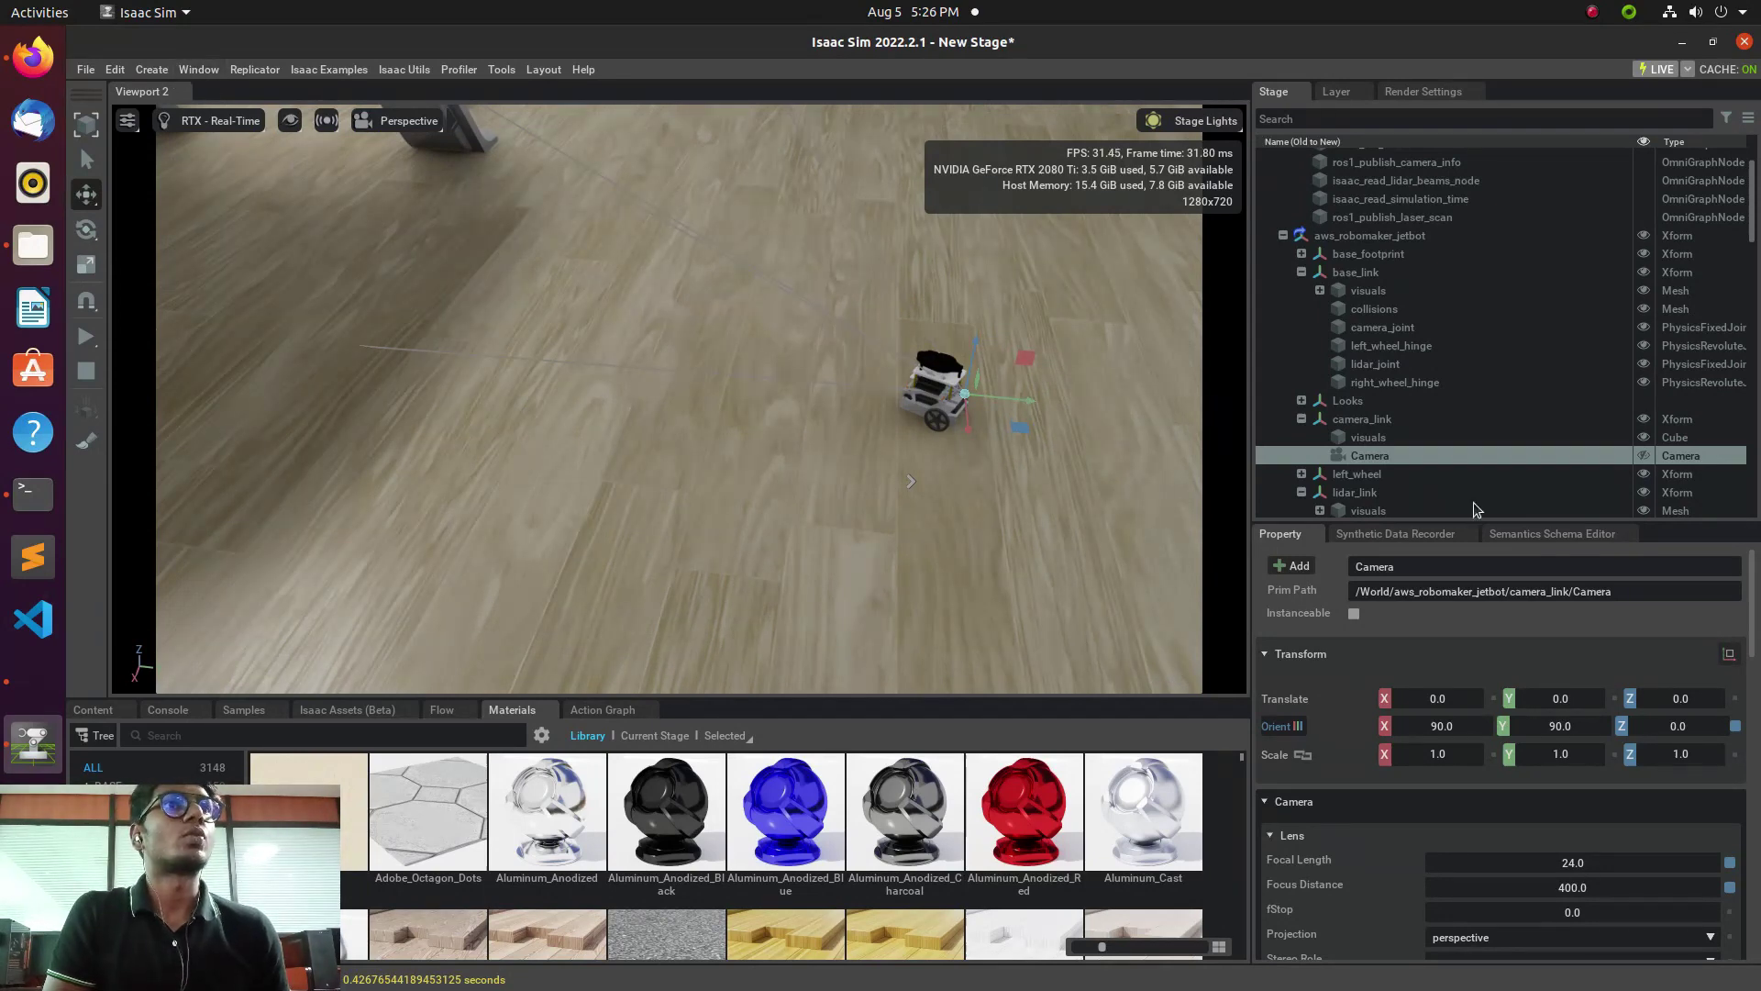
# Reparent the Camera from camera_link to base_link.
pyautogui.moveTo(1369, 456); pyautogui.dragTo(1377, 277)
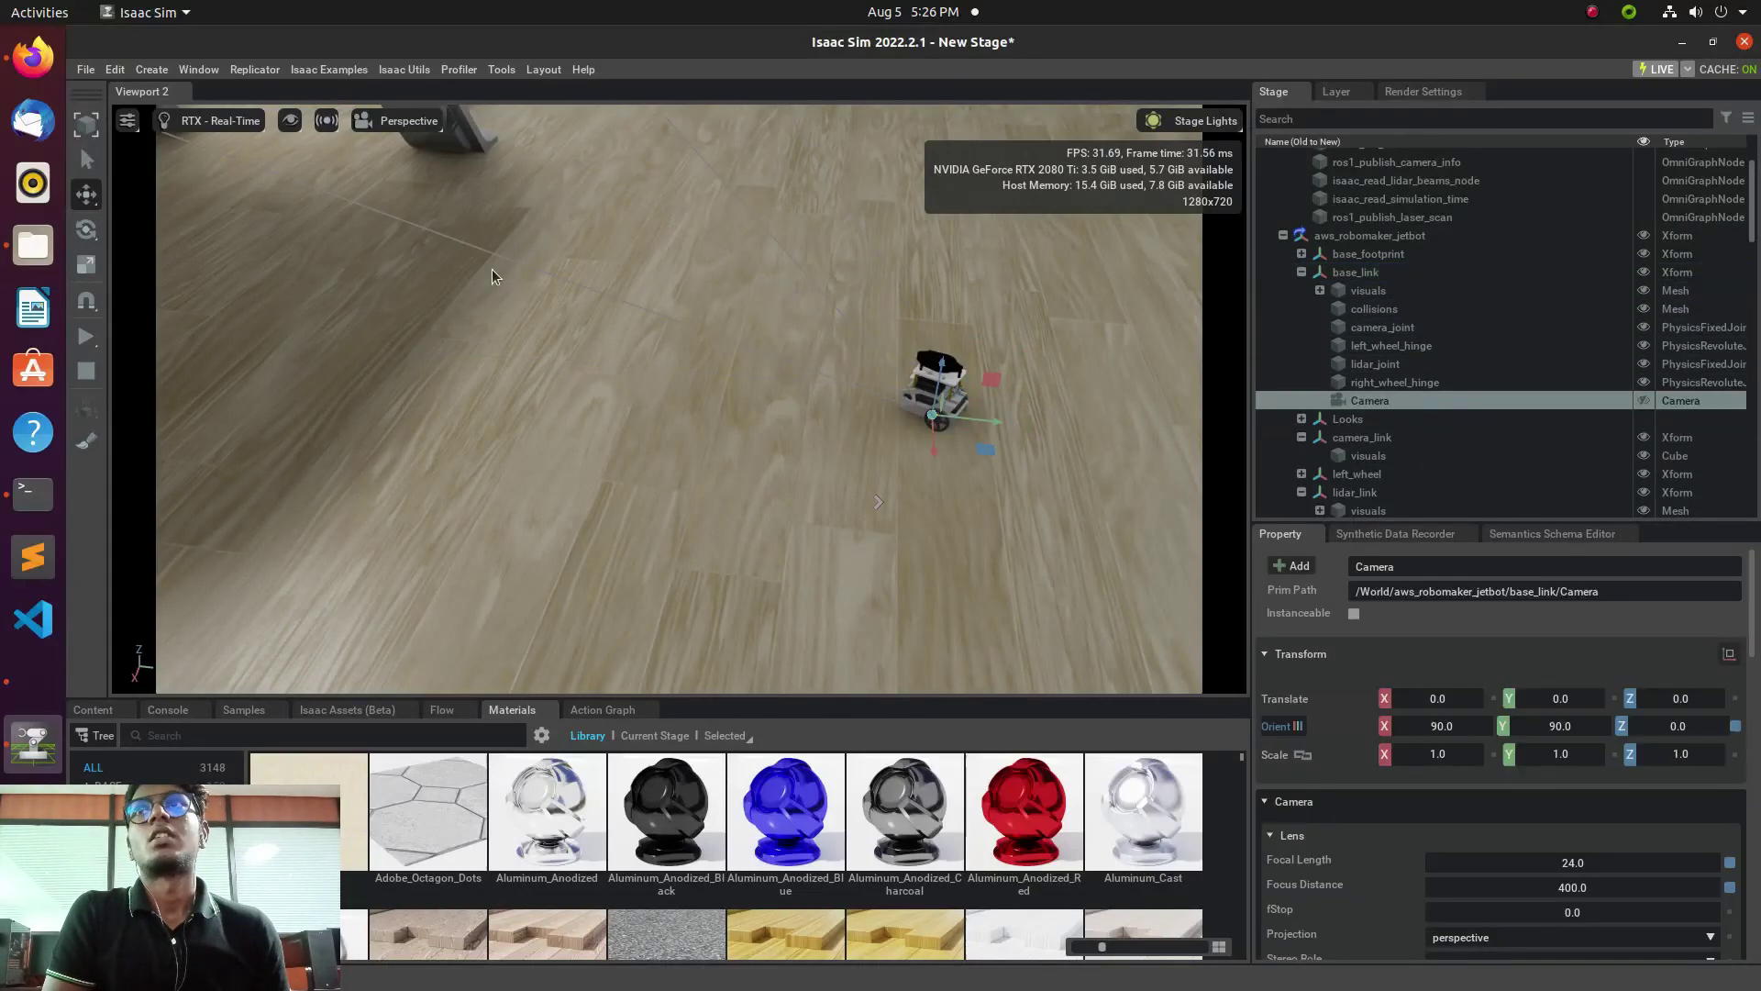
# Show Viewport 1 and switch its view to the robot's Camera.
pyautogui.click(145, 69)
pyautogui.moveTo(210, 75)
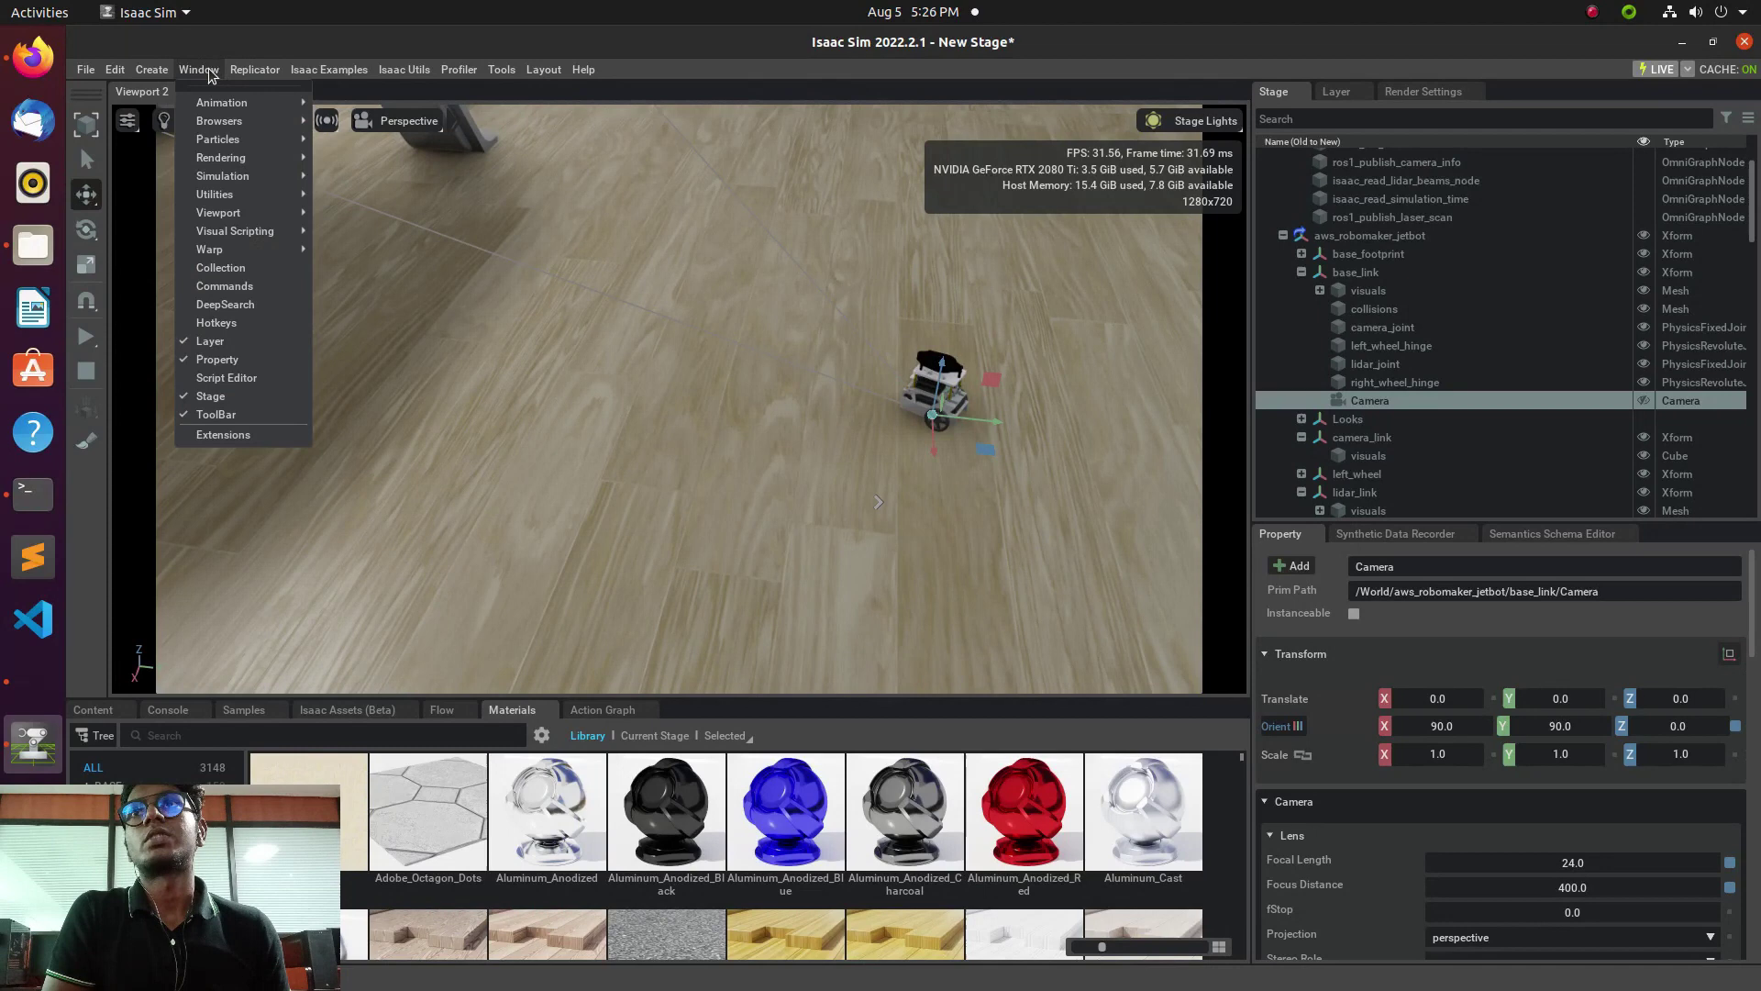
pyautogui.moveTo(253, 212)
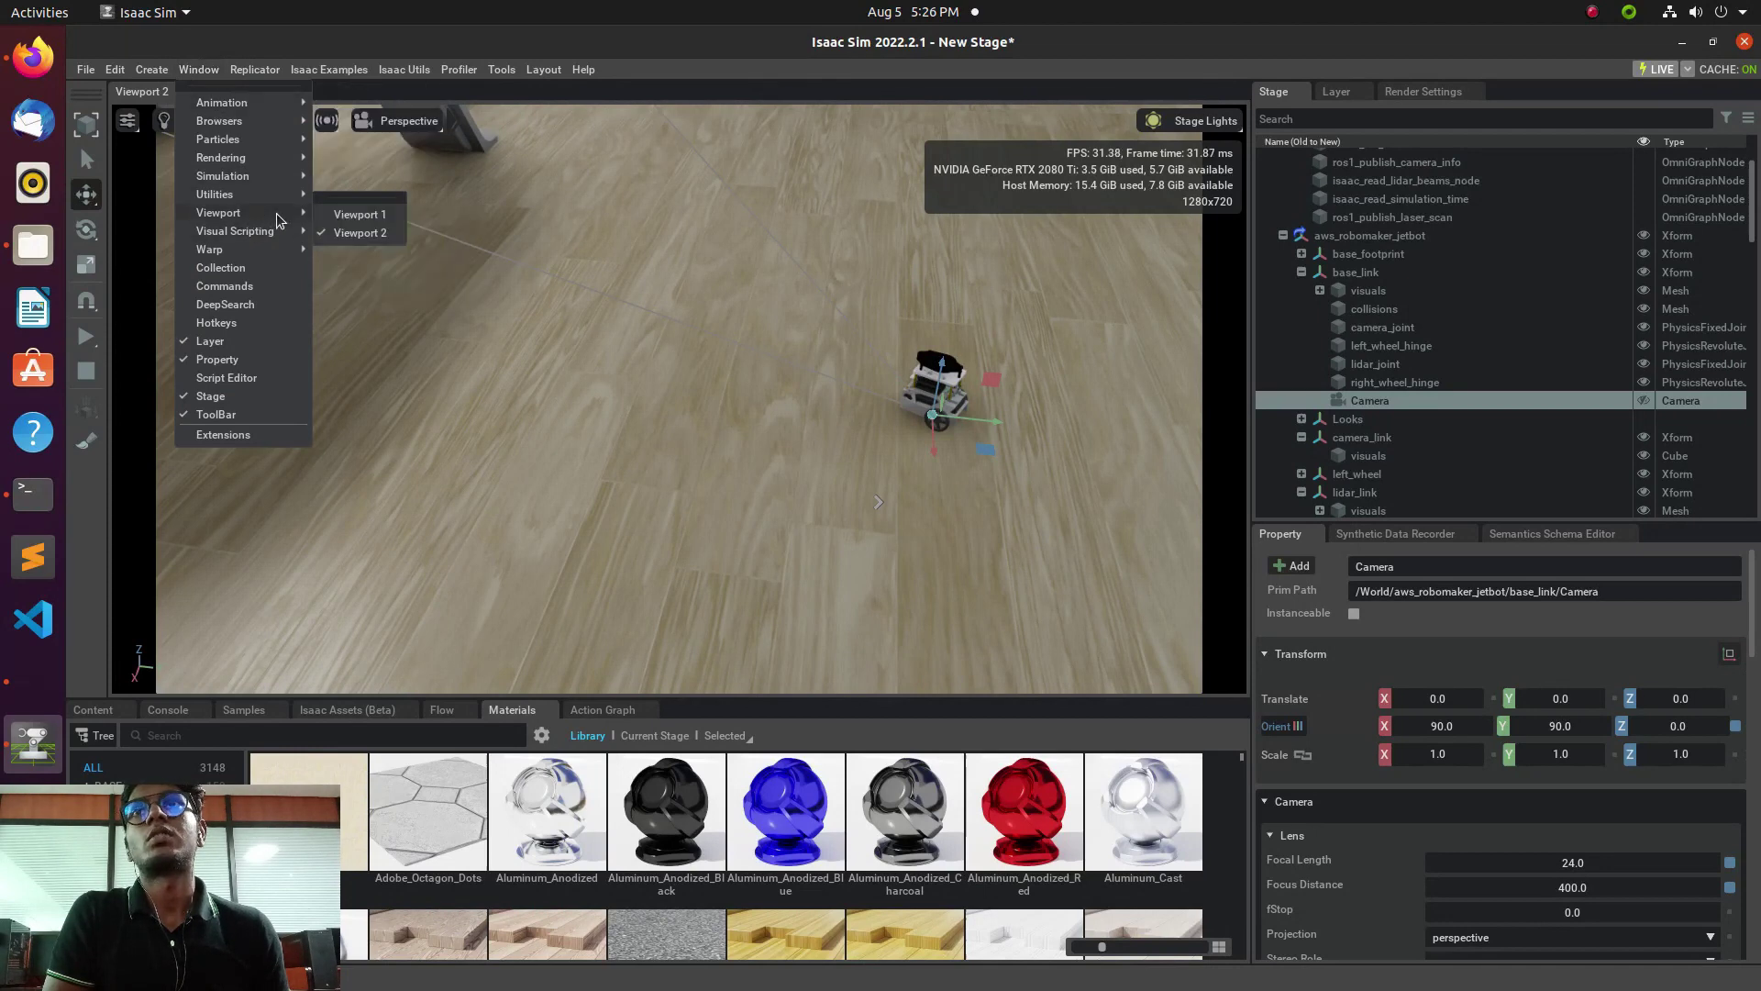
pyautogui.click(357, 215)
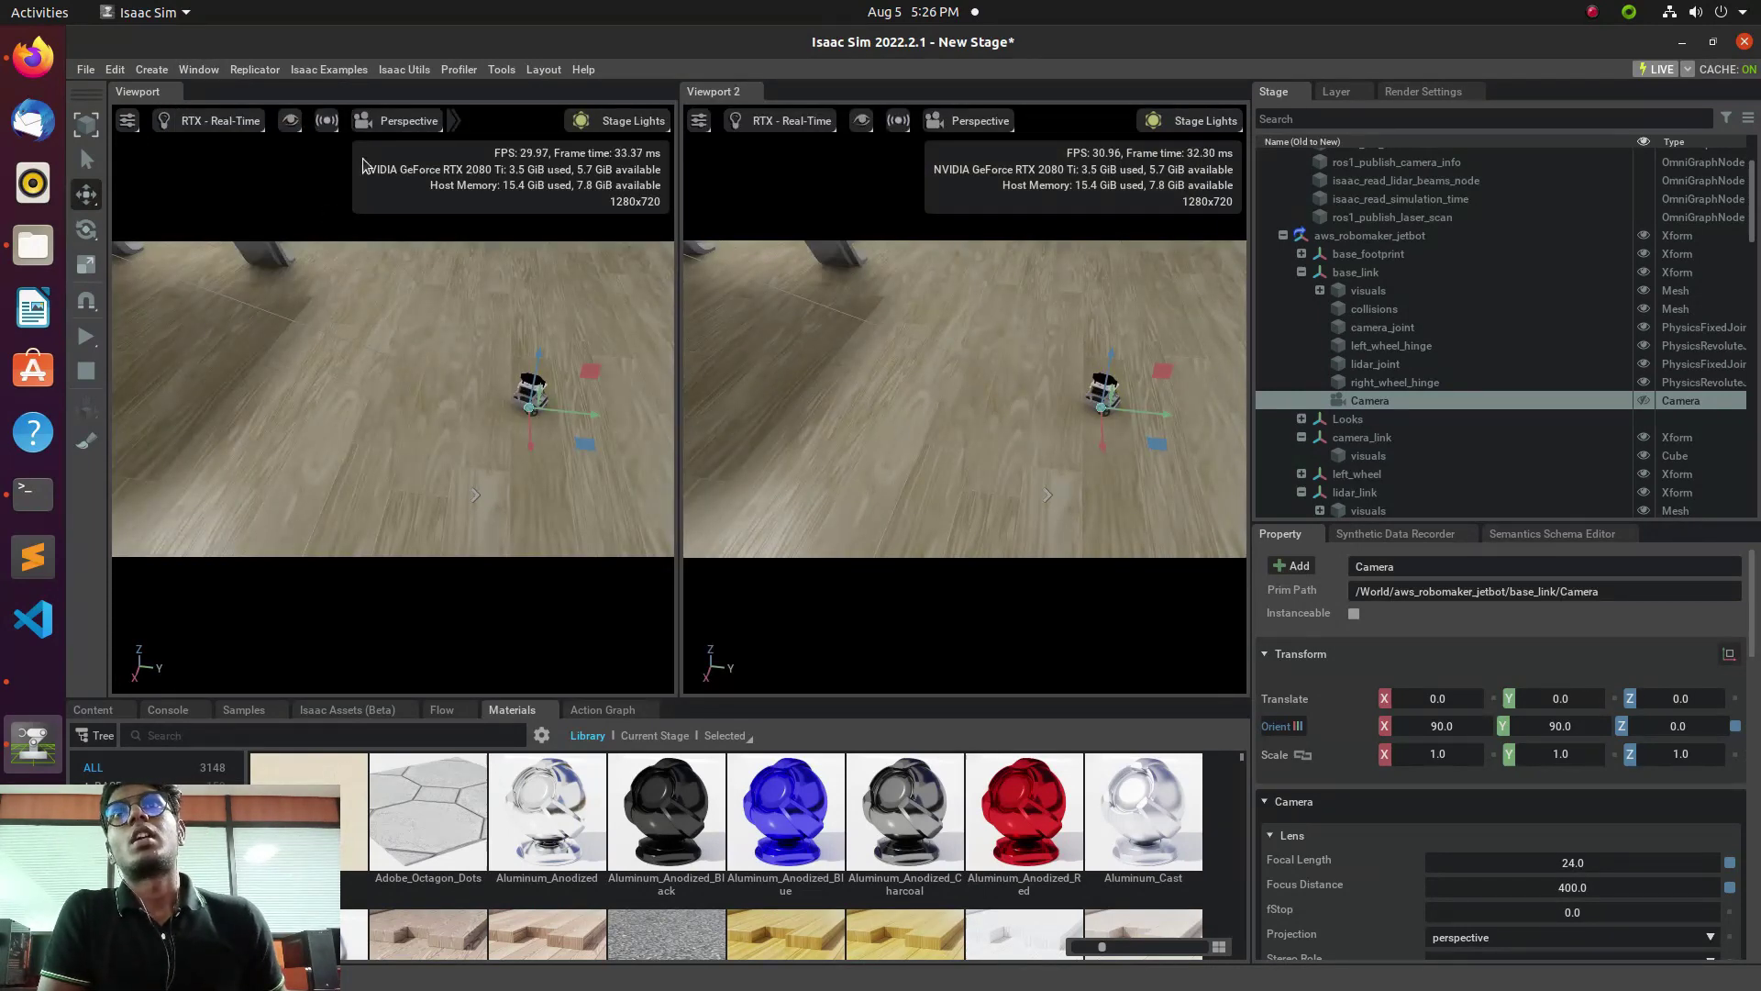
pyautogui.click(420, 127)
pyautogui.moveTo(417, 159)
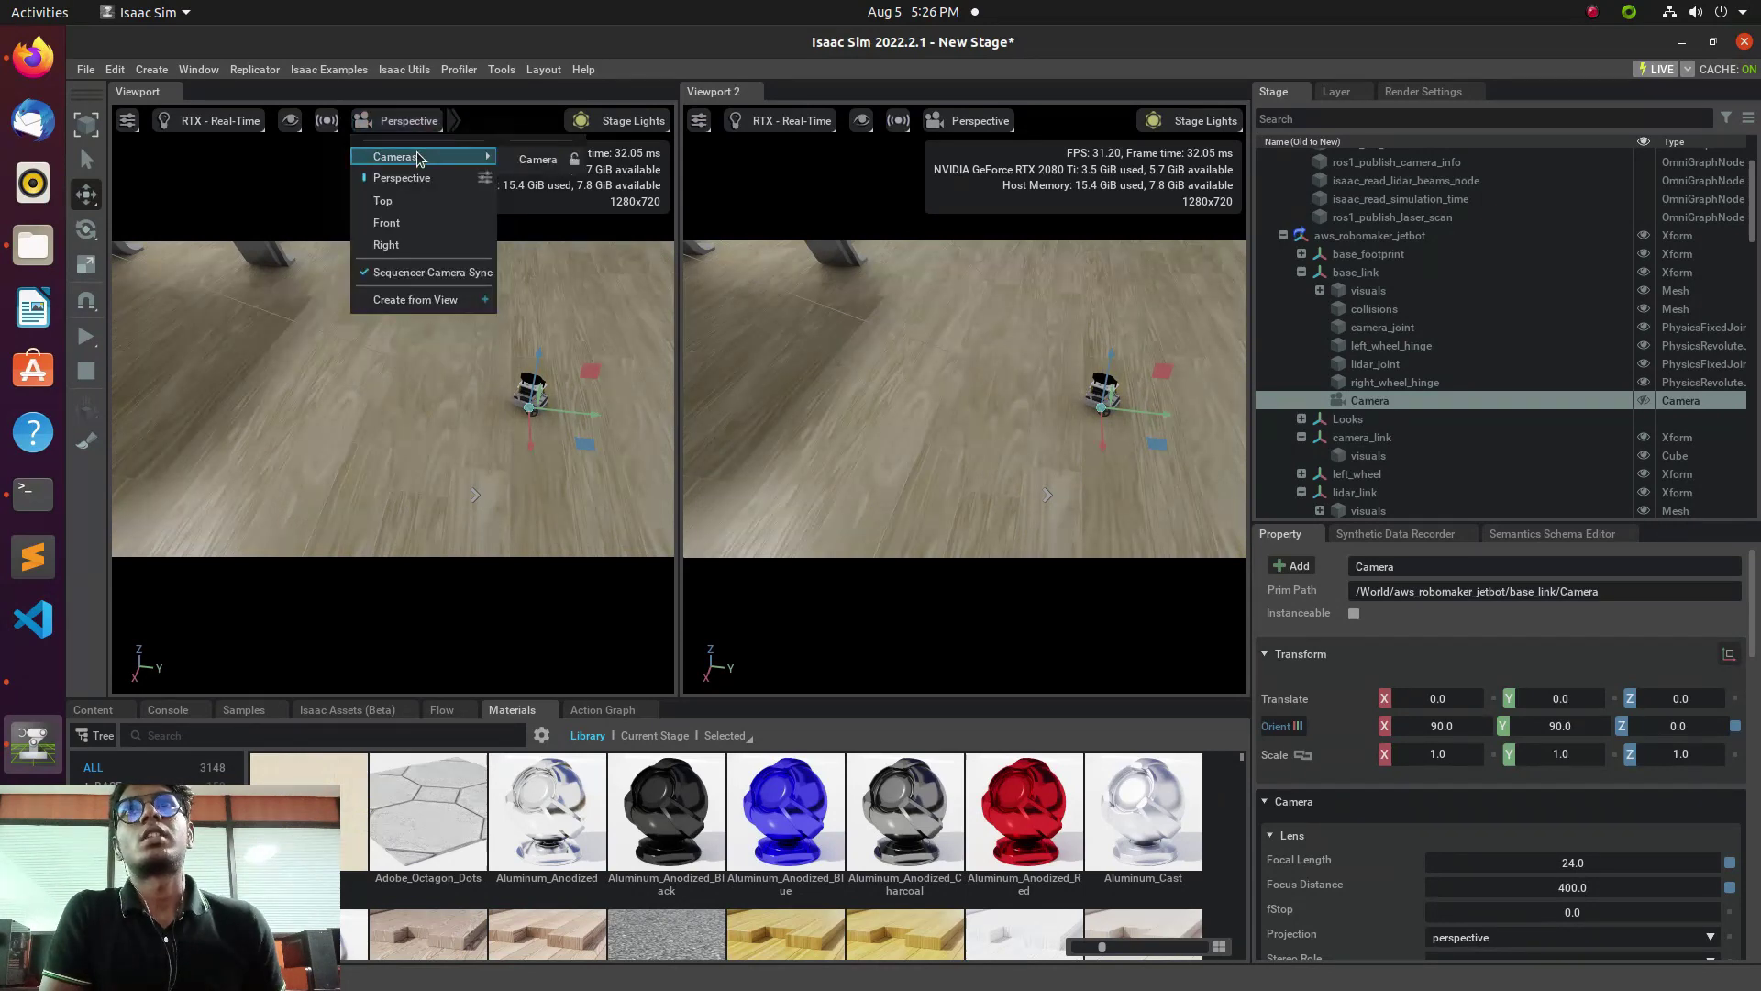
pyautogui.click(538, 159)
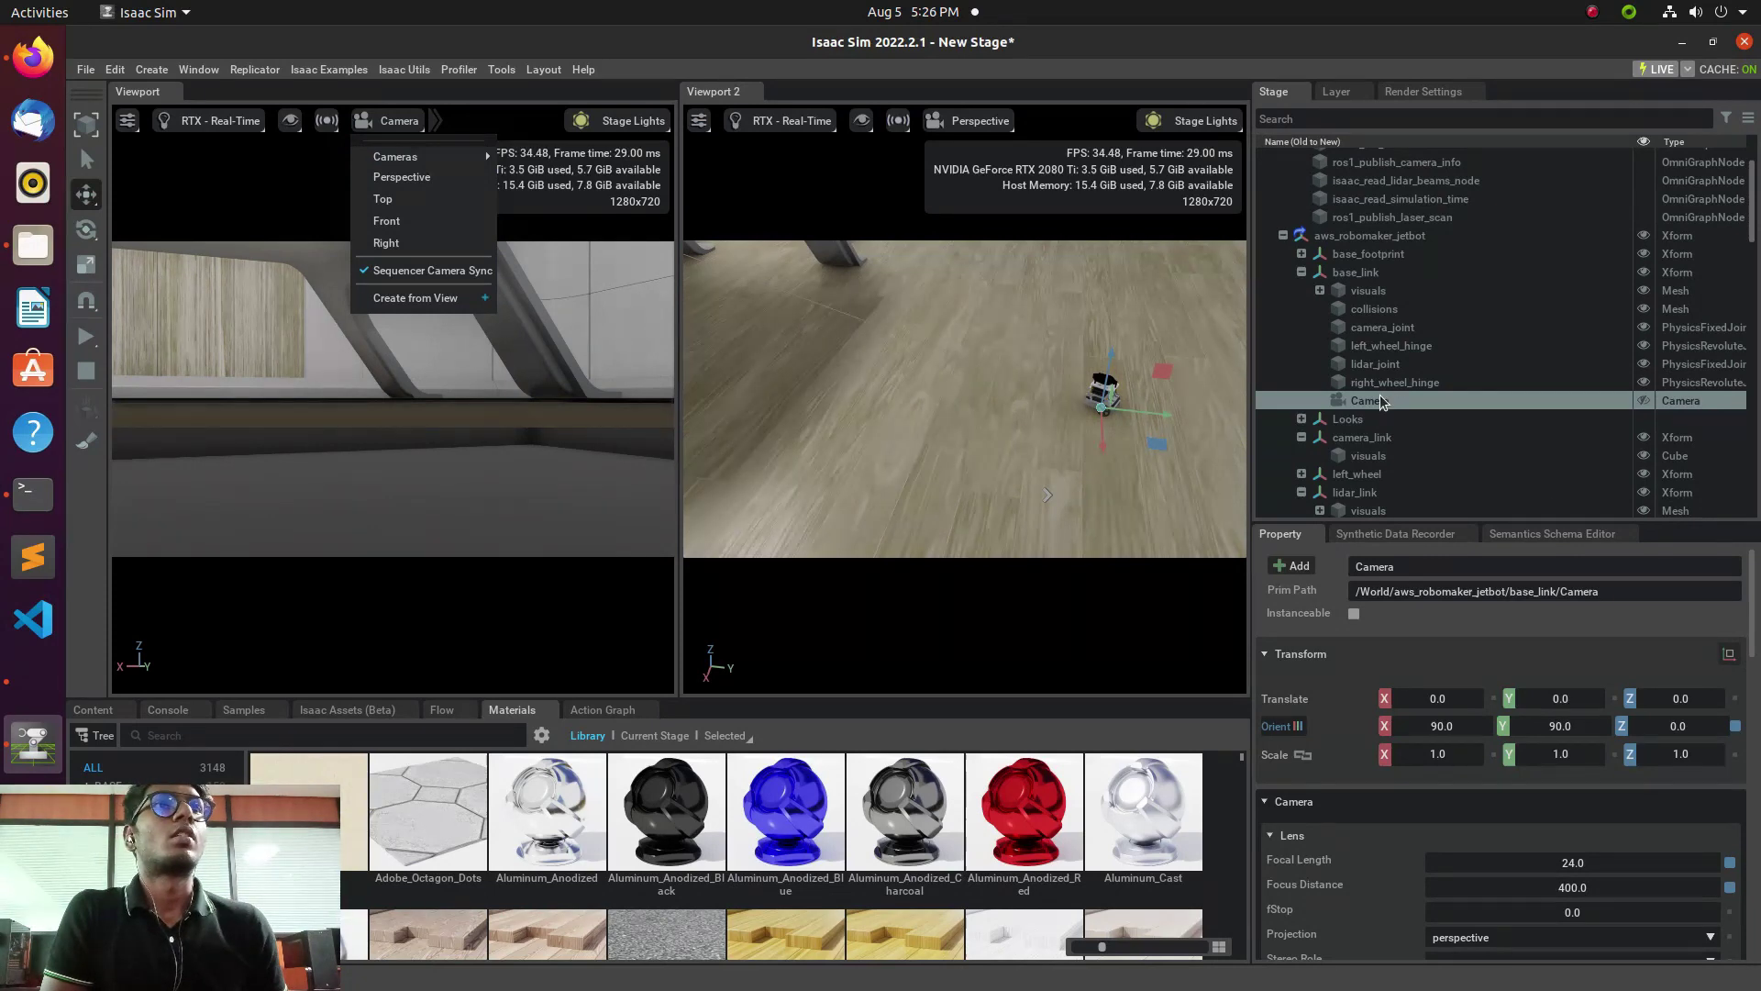
# Move the Camera from base_link back under camera_link and collapse camera_link in the stage tree.
pyautogui.moveTo(1376, 404); pyautogui.dragTo(1400, 438)
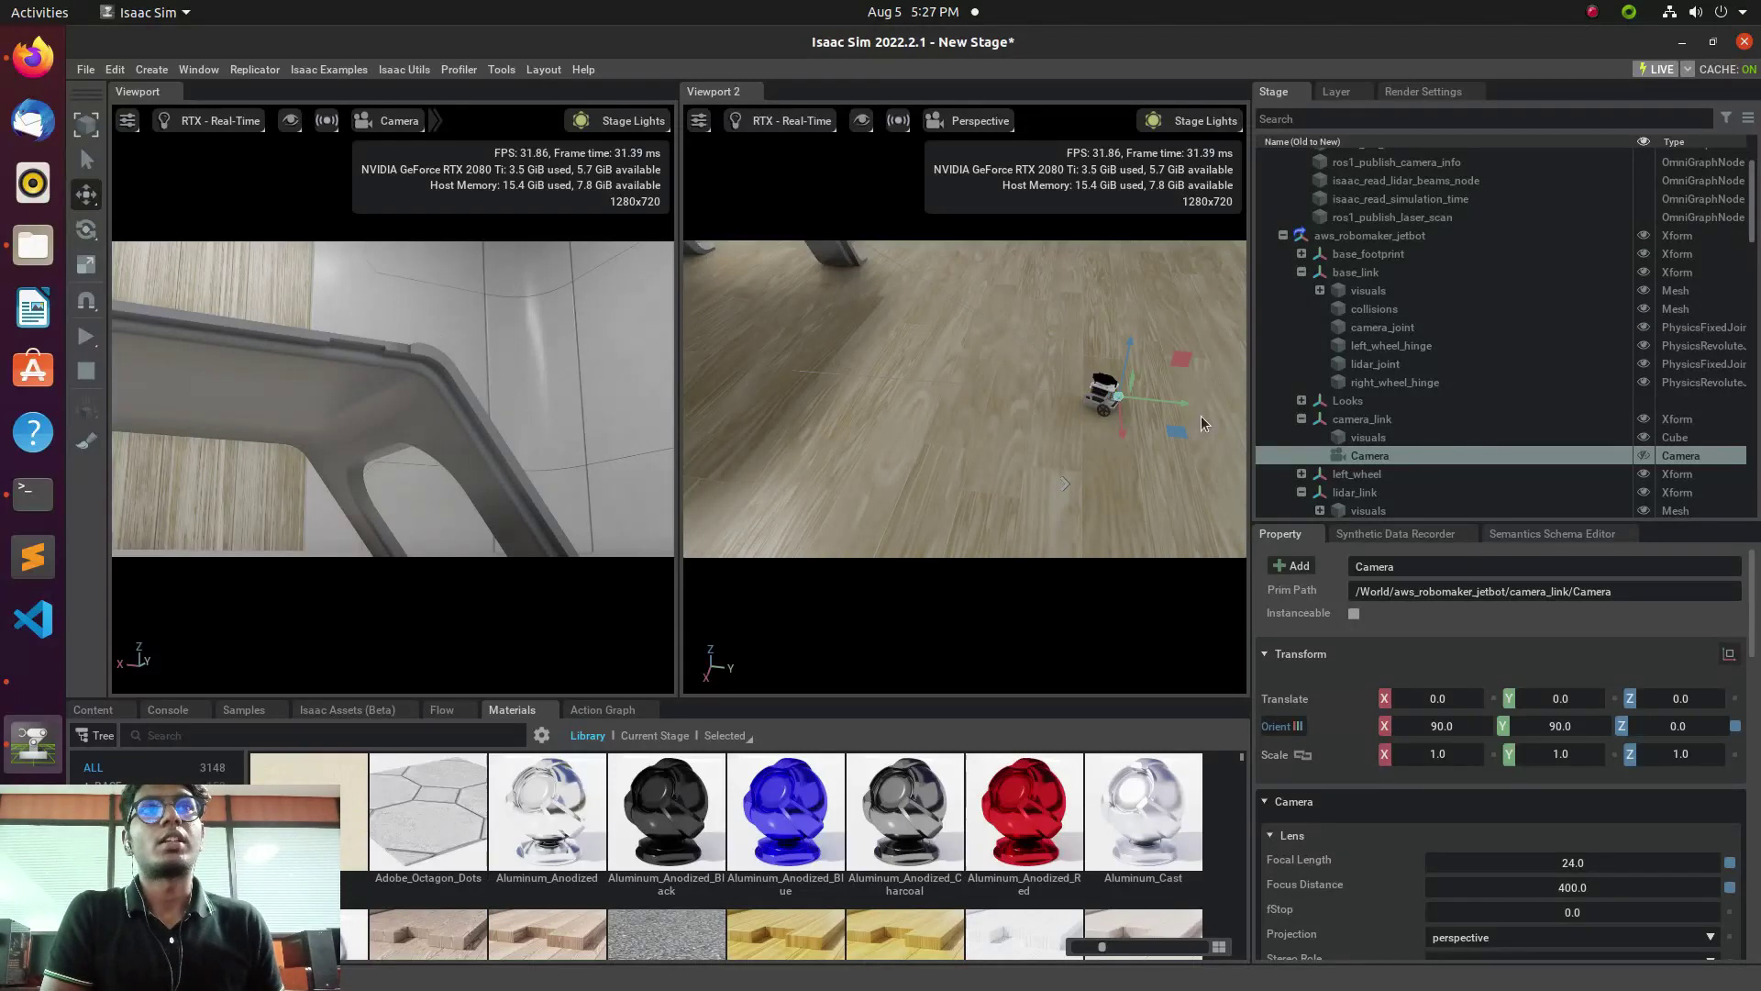
pyautogui.moveTo(1140, 390)
pyautogui.keyDown('alt'); pyautogui.mouseDown()
pyautogui.moveTo(1061, 405)
pyautogui.moveTo(1201, 398)
pyautogui.moveTo(1136, 393)
pyautogui.mouseUp(); pyautogui.keyUp('alt')
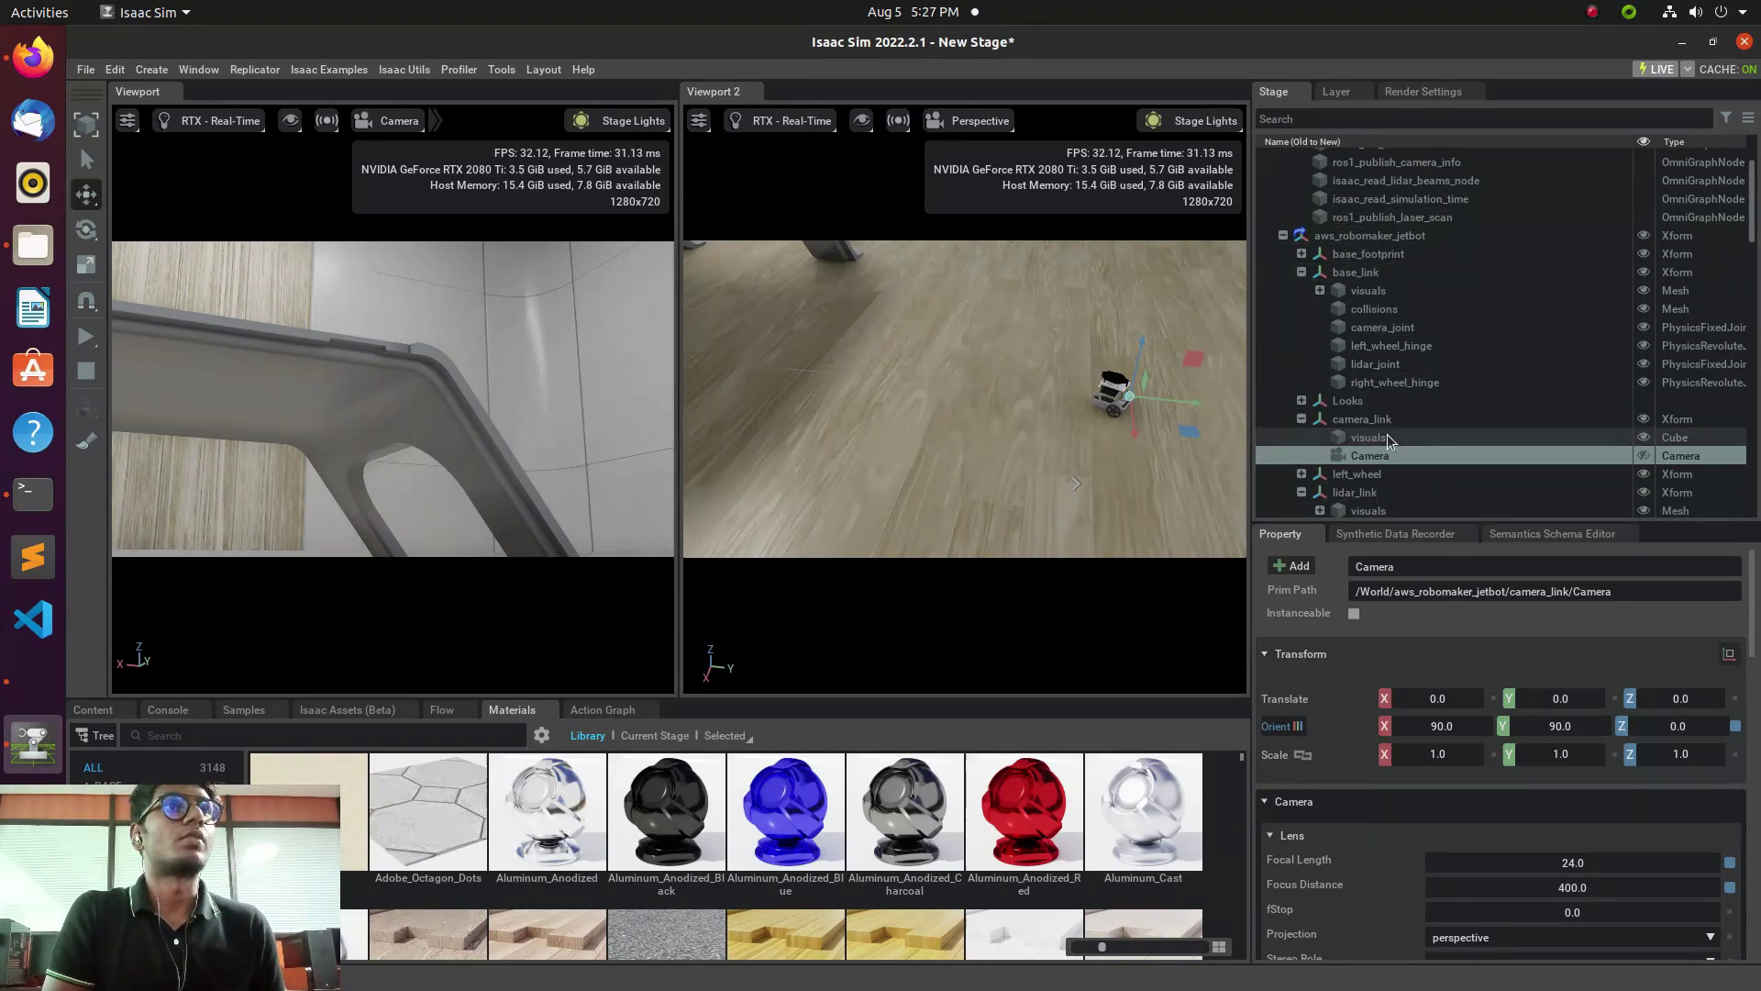
pyautogui.click(1302, 419)
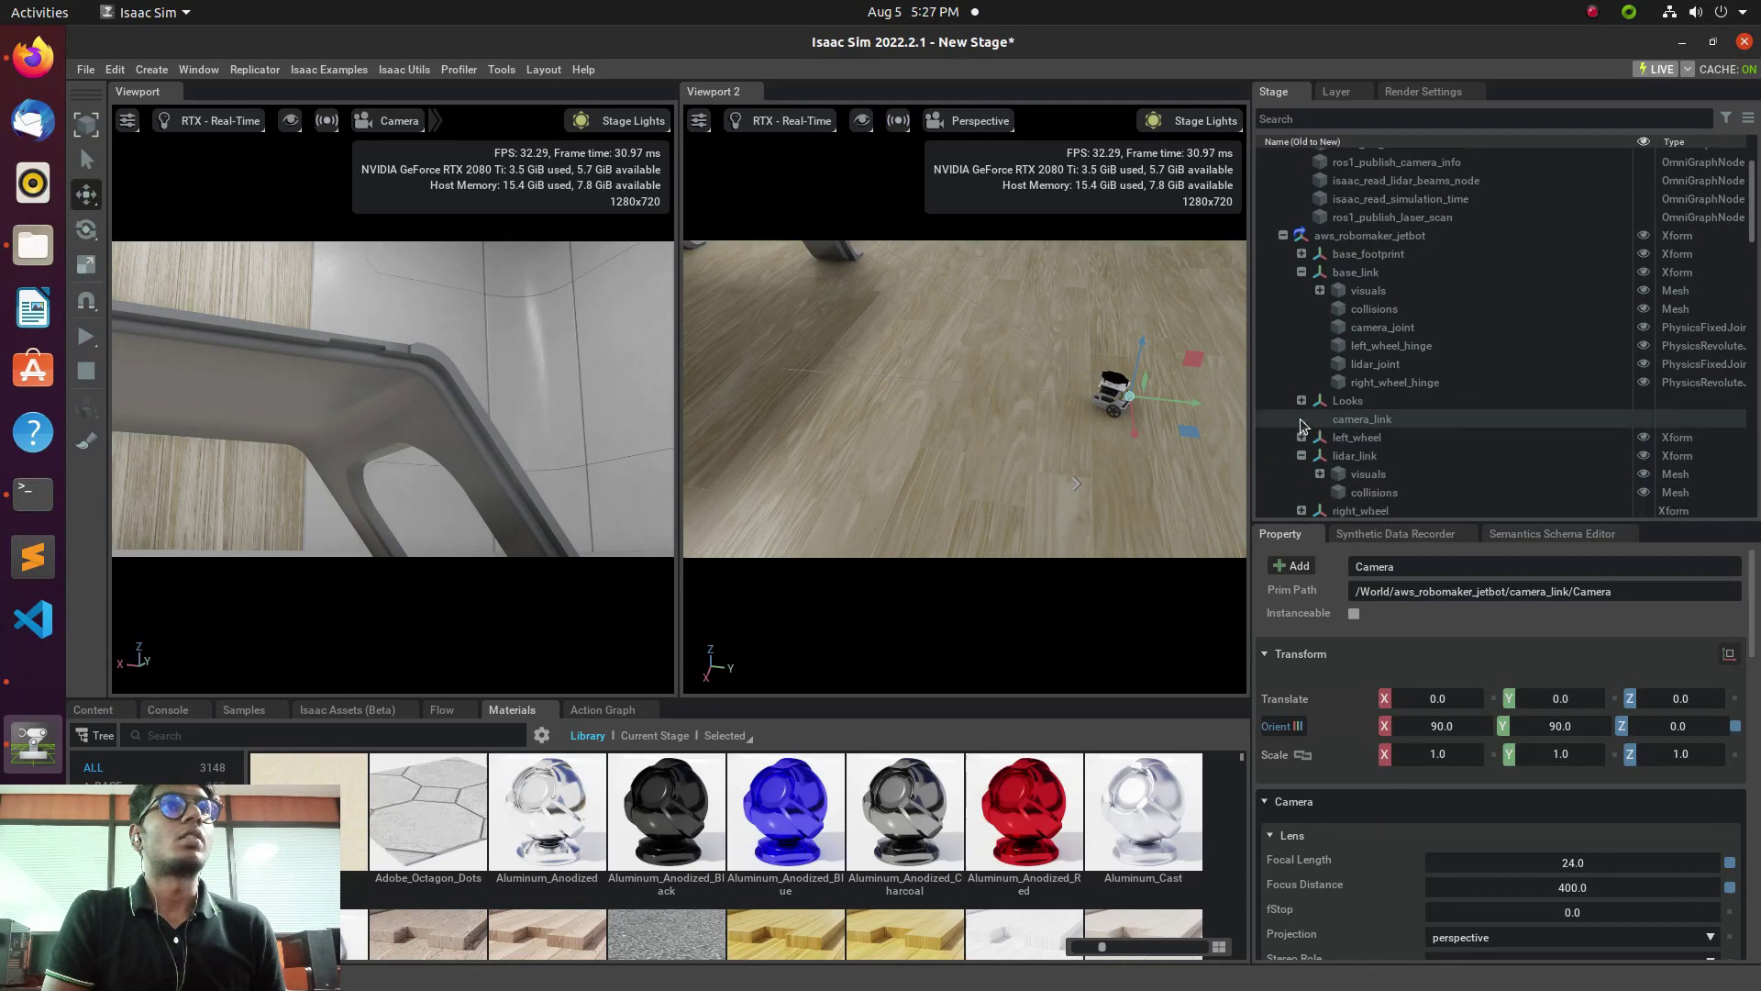
# Add a rotating Isaac Lidar sensor under the jetbot's lidar_link.
pyautogui.click(1339, 456)
pyautogui.rightClick(1345, 457)
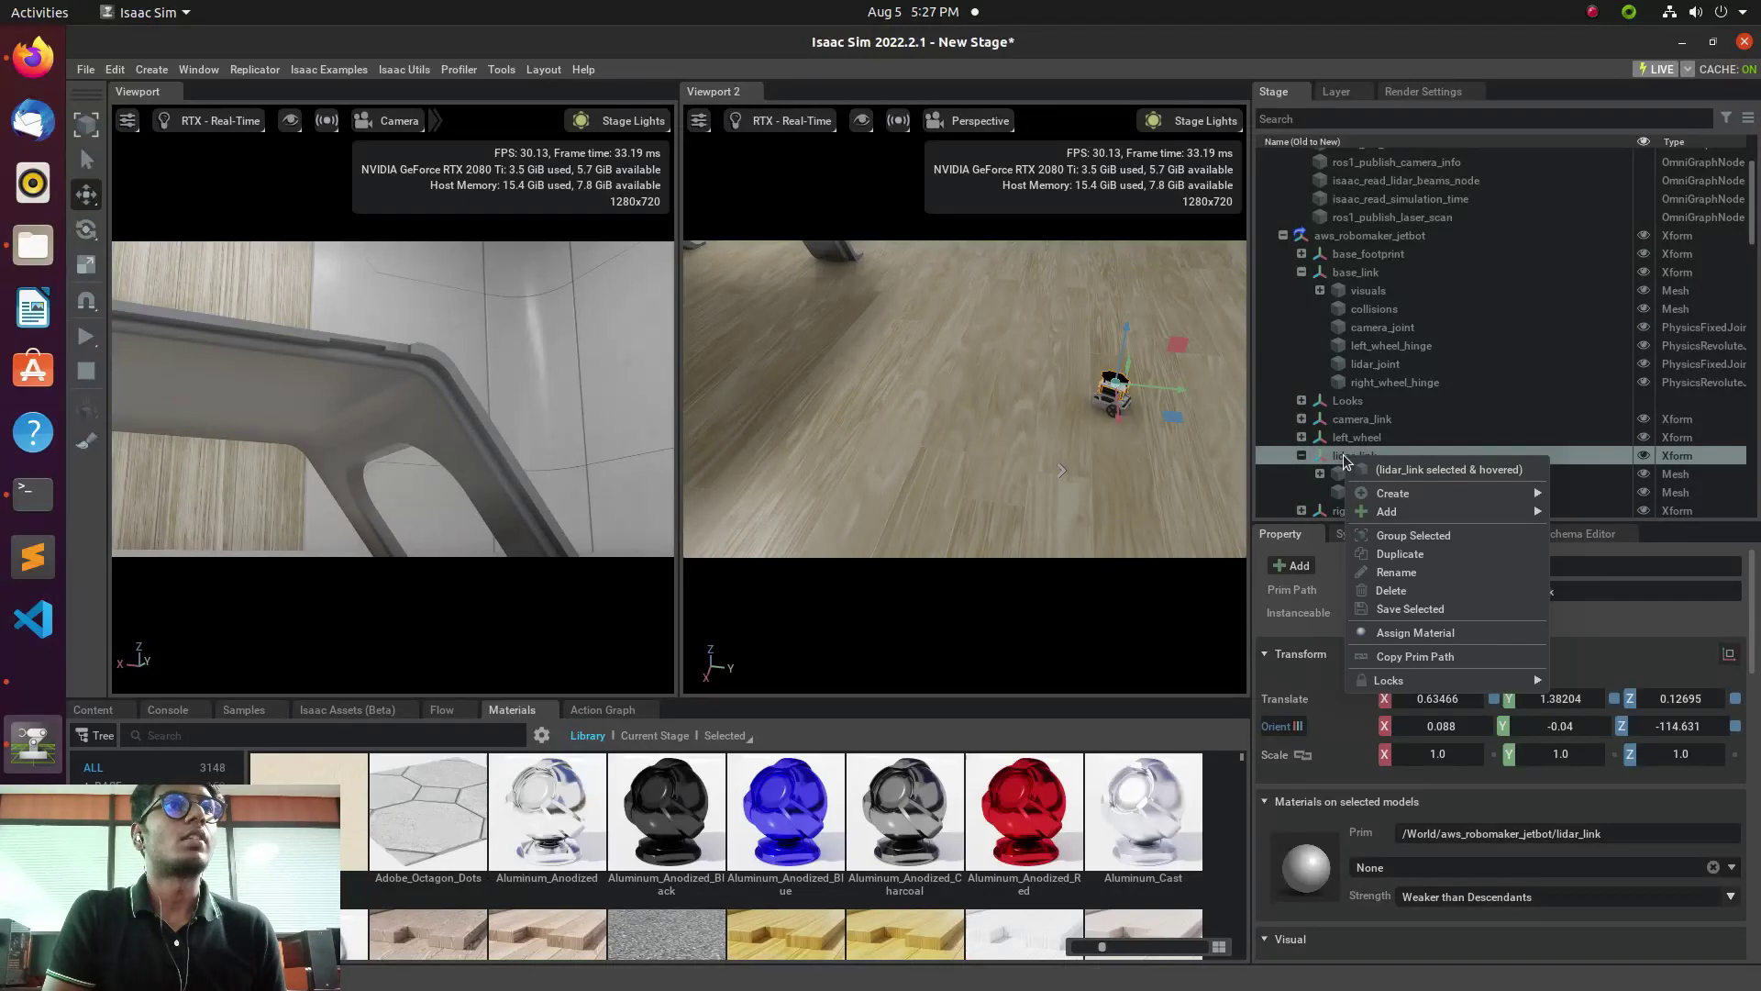
pyautogui.moveTo(1385, 493)
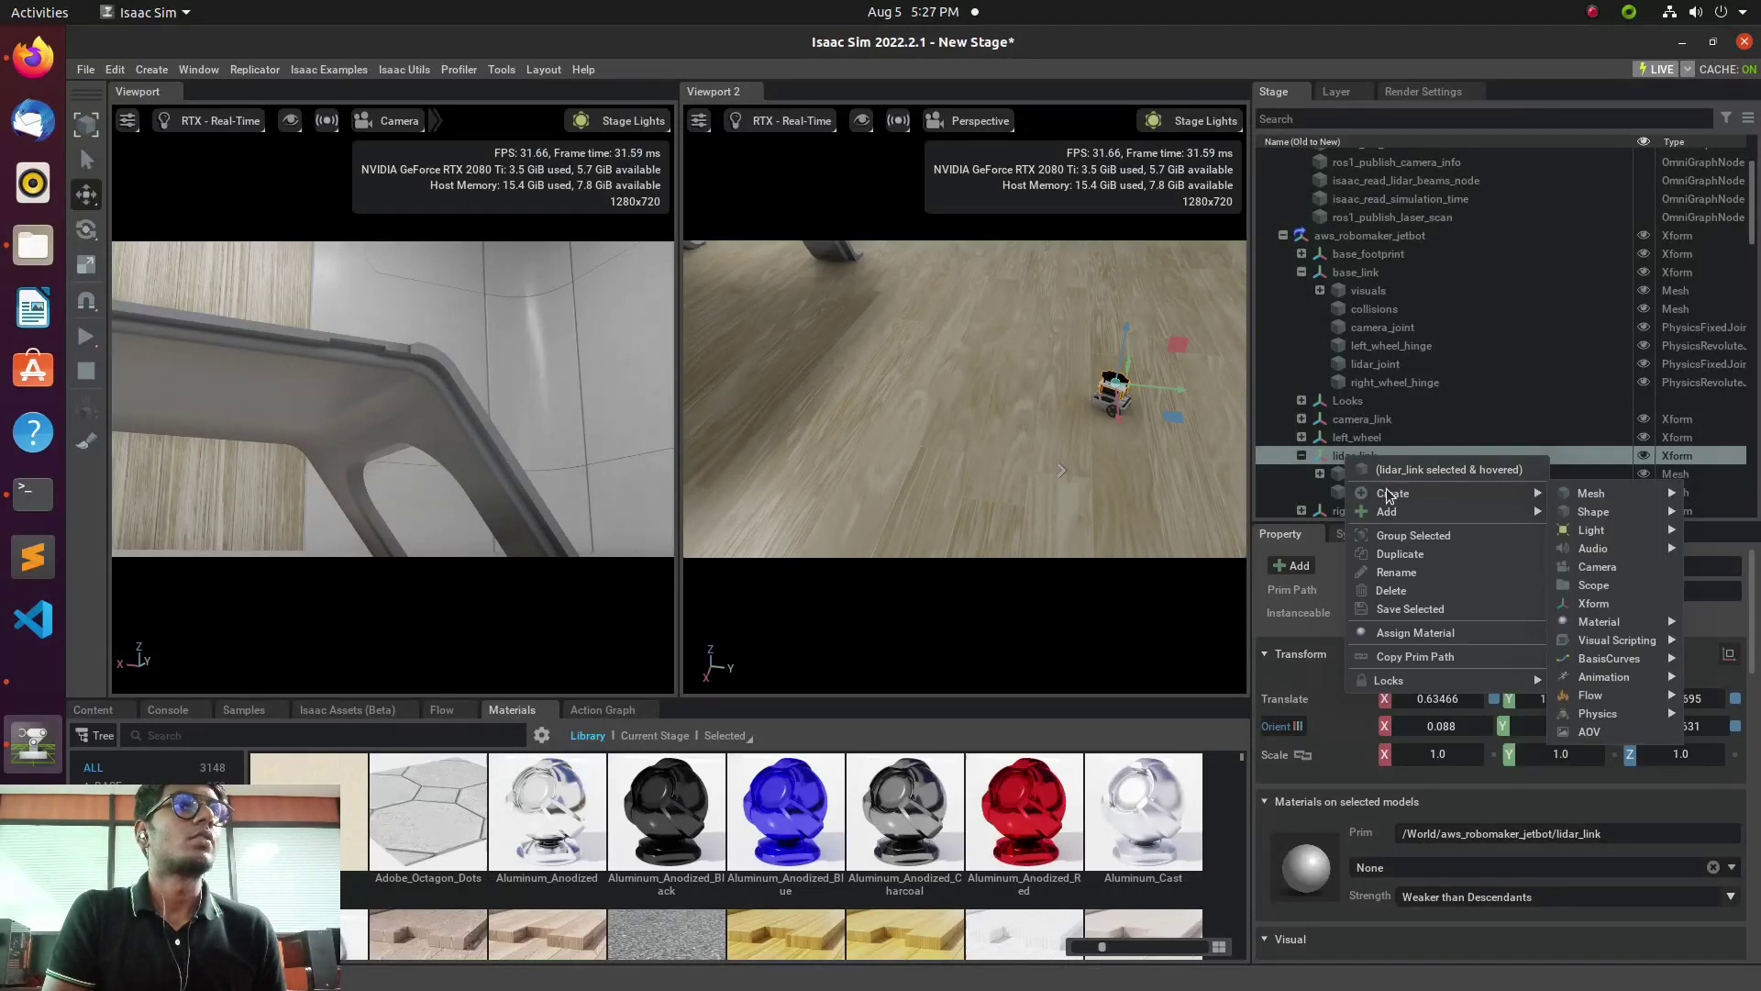
pyautogui.click(165, 70)
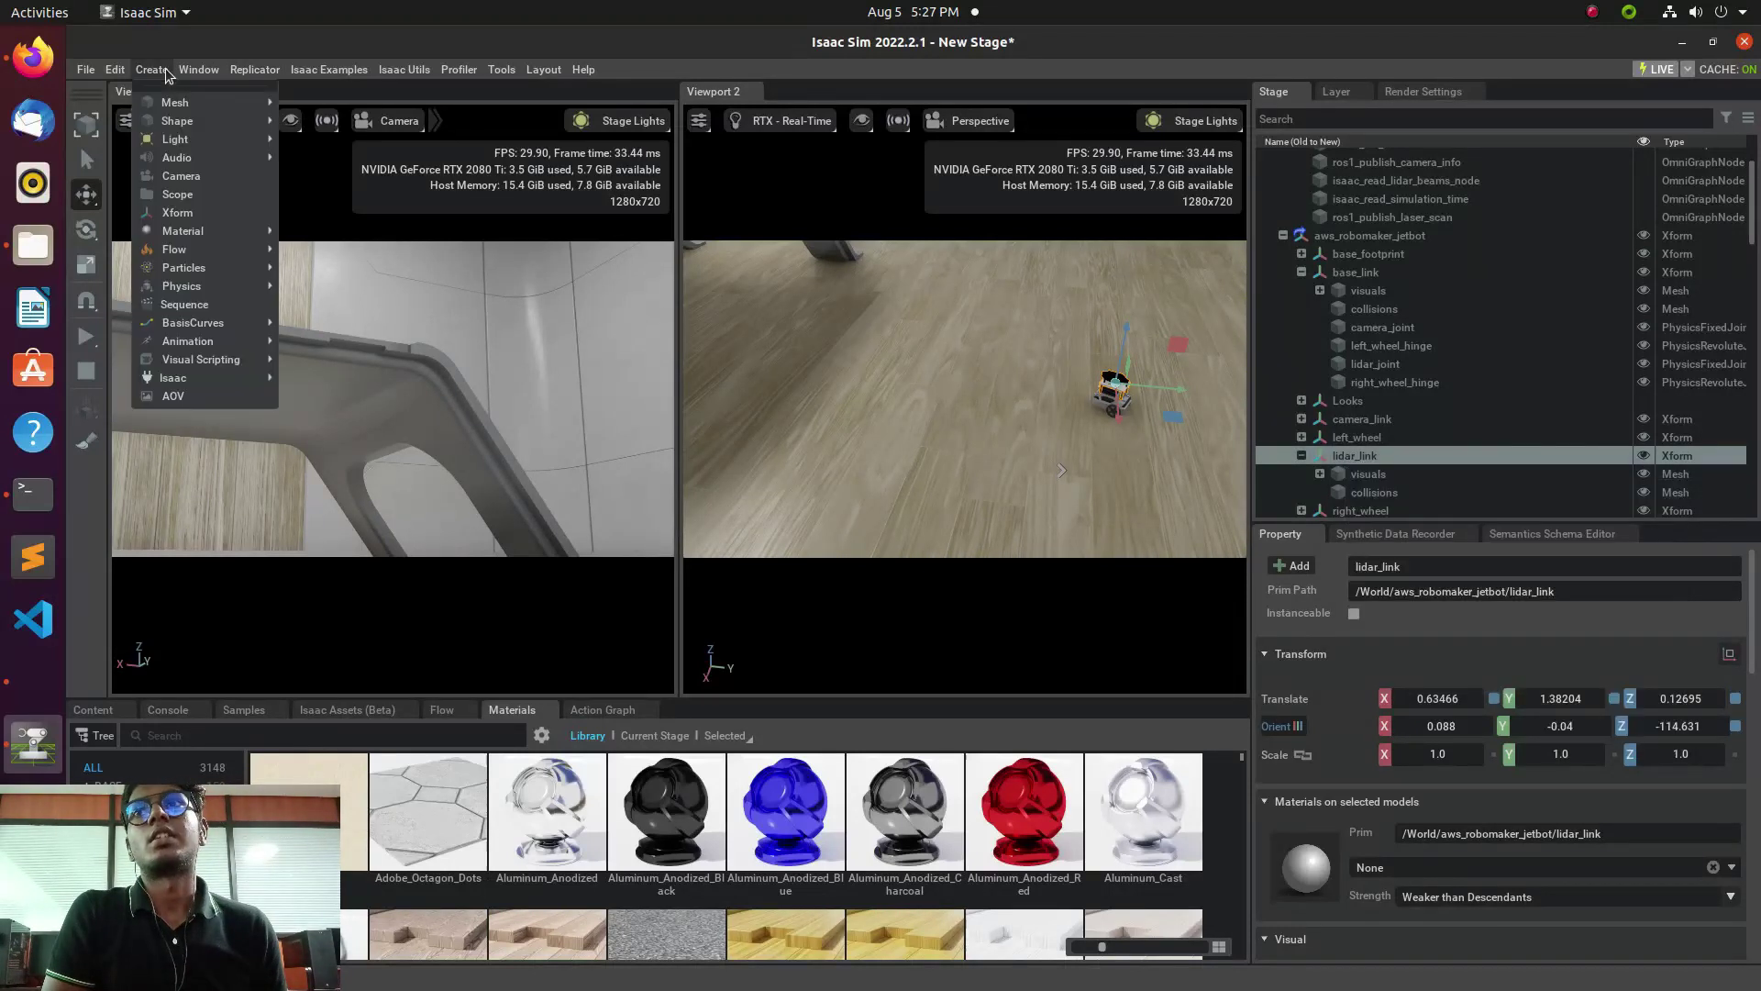
pyautogui.moveTo(253, 377)
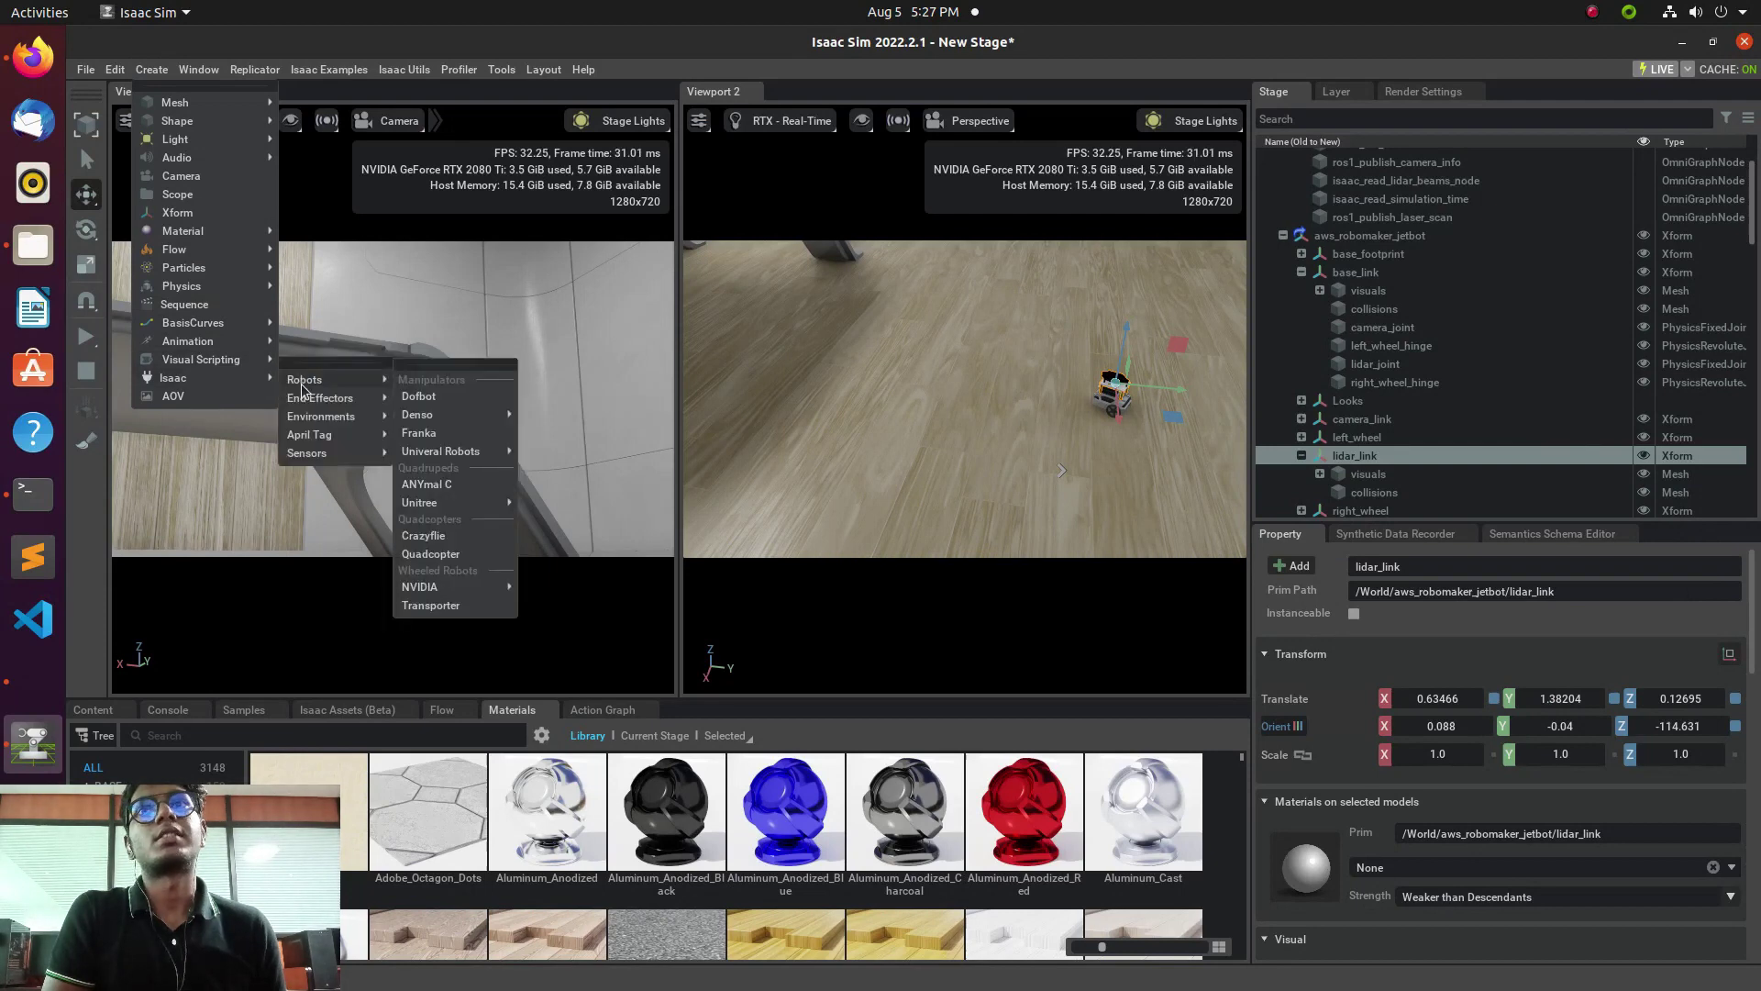
pyautogui.moveTo(328, 464)
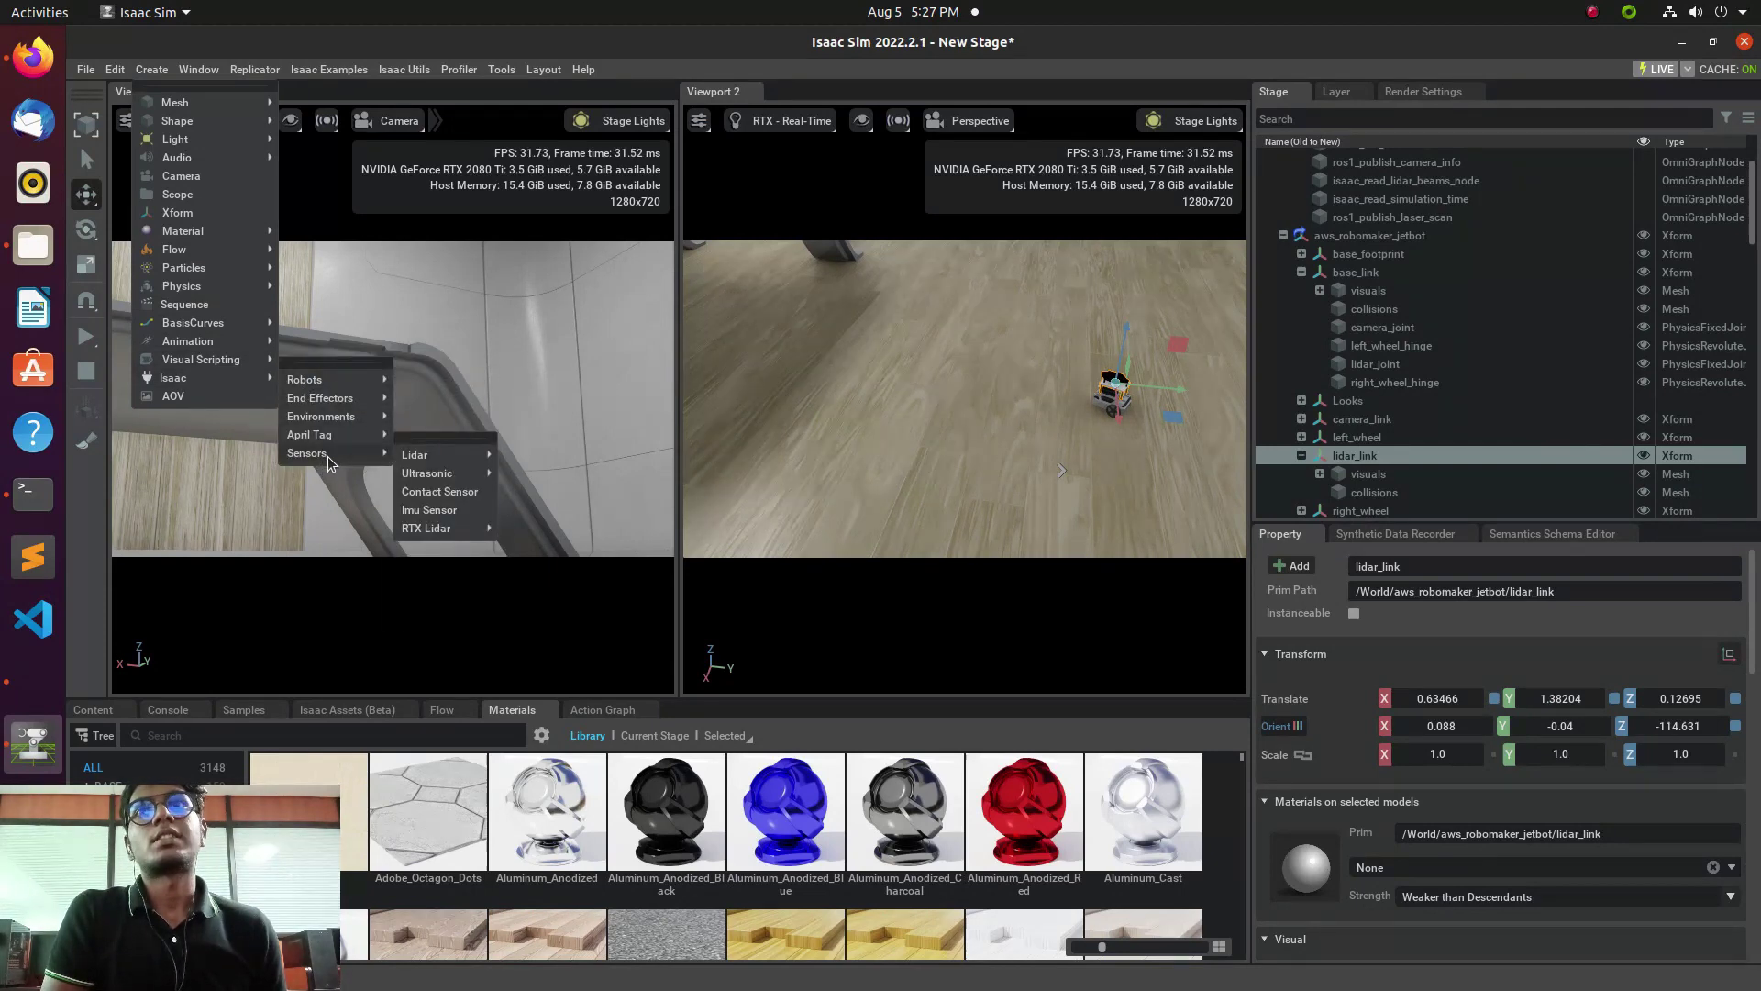
pyautogui.moveTo(463, 461)
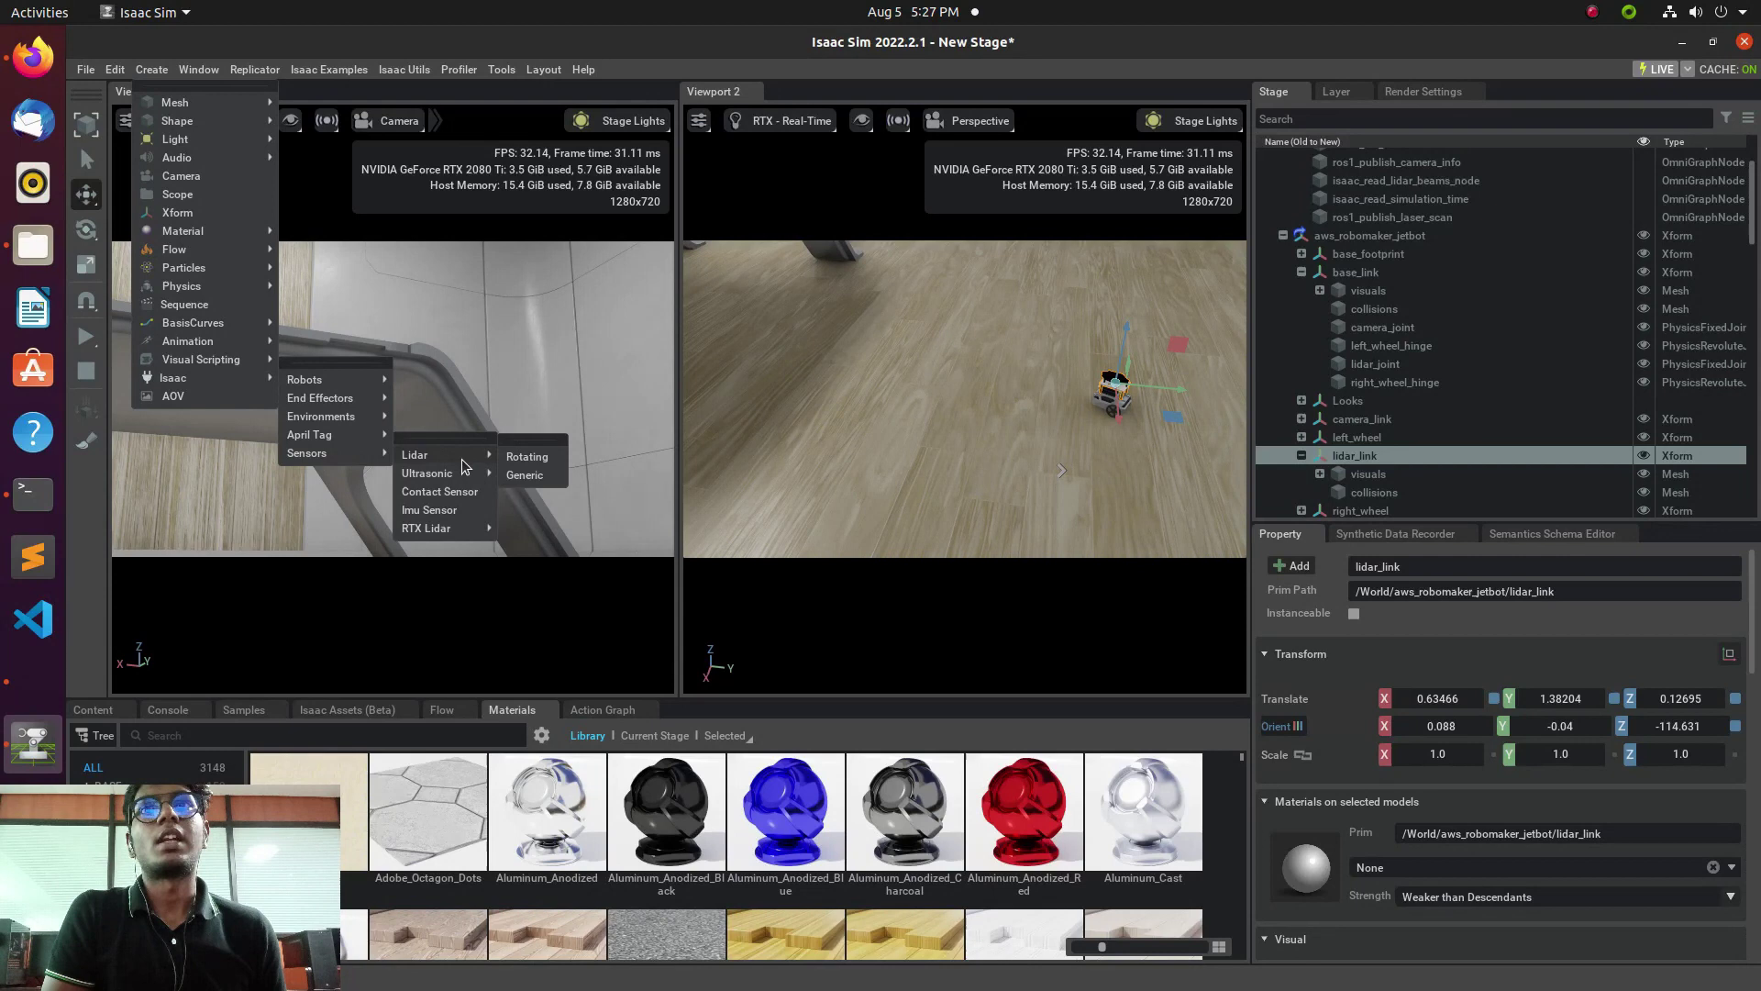
pyautogui.click(524, 461)
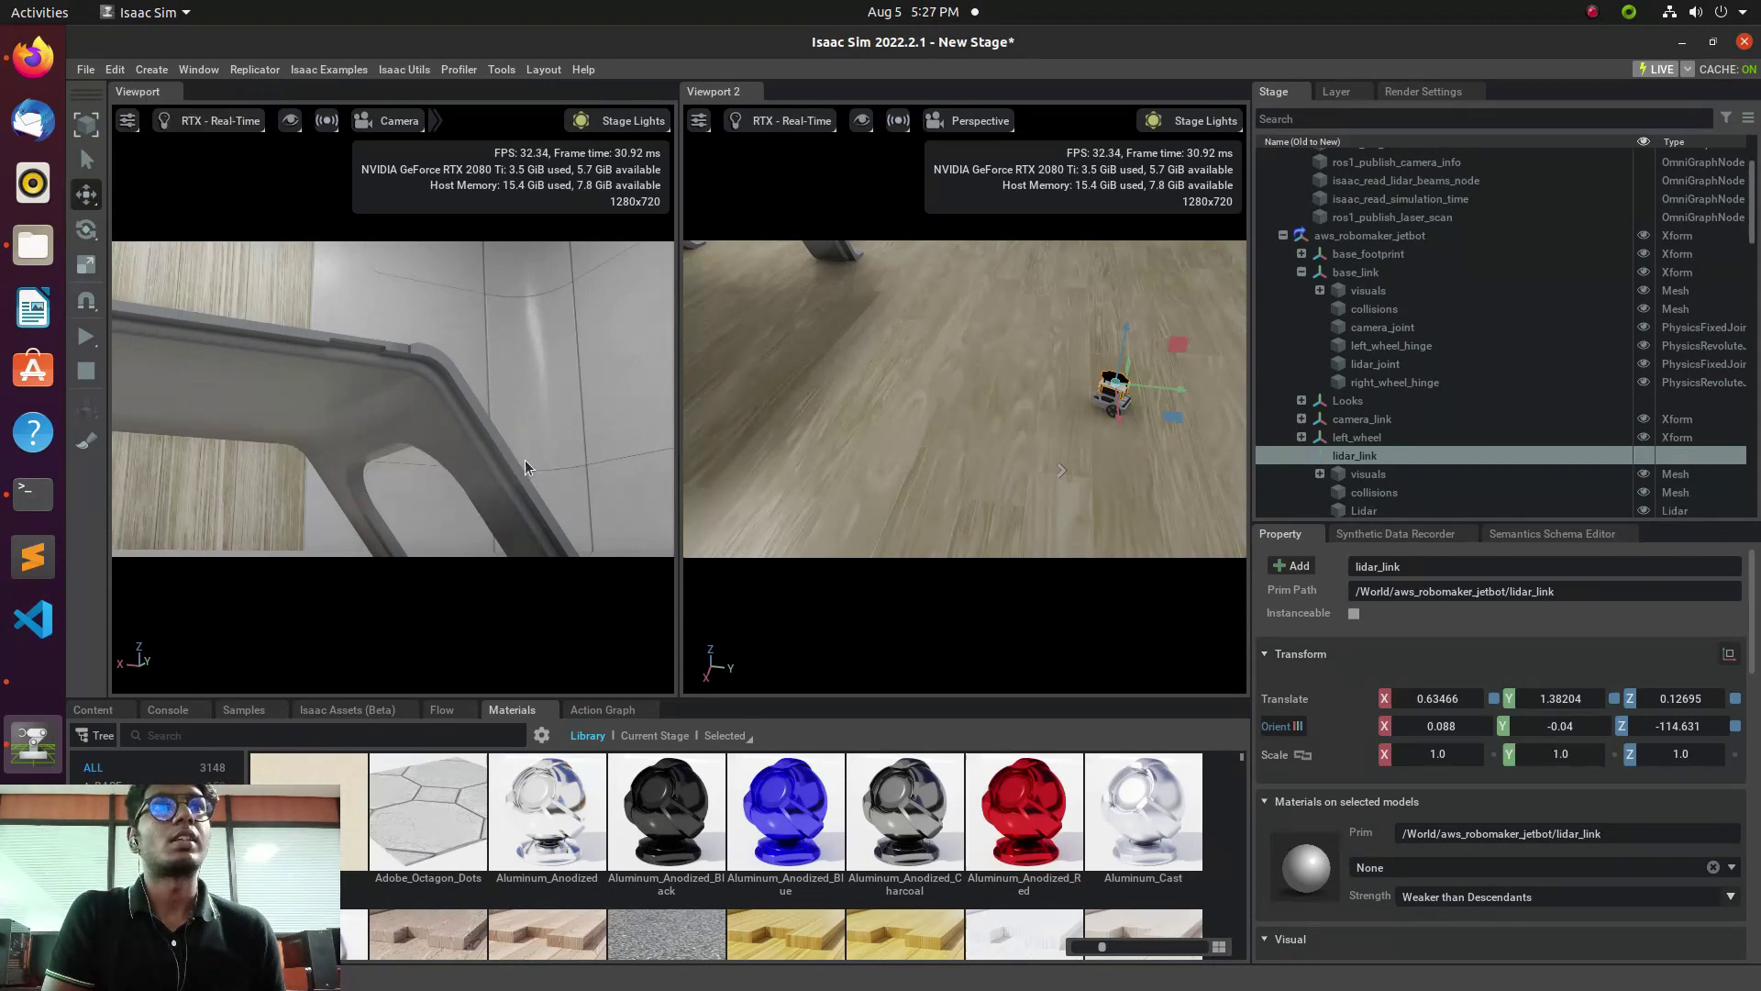
# Enable drawLines for the Lidar prim under the jetbot's lidar_link.
pyautogui.click(1396, 504)
pyautogui.scroll(-10, 1458, 860)
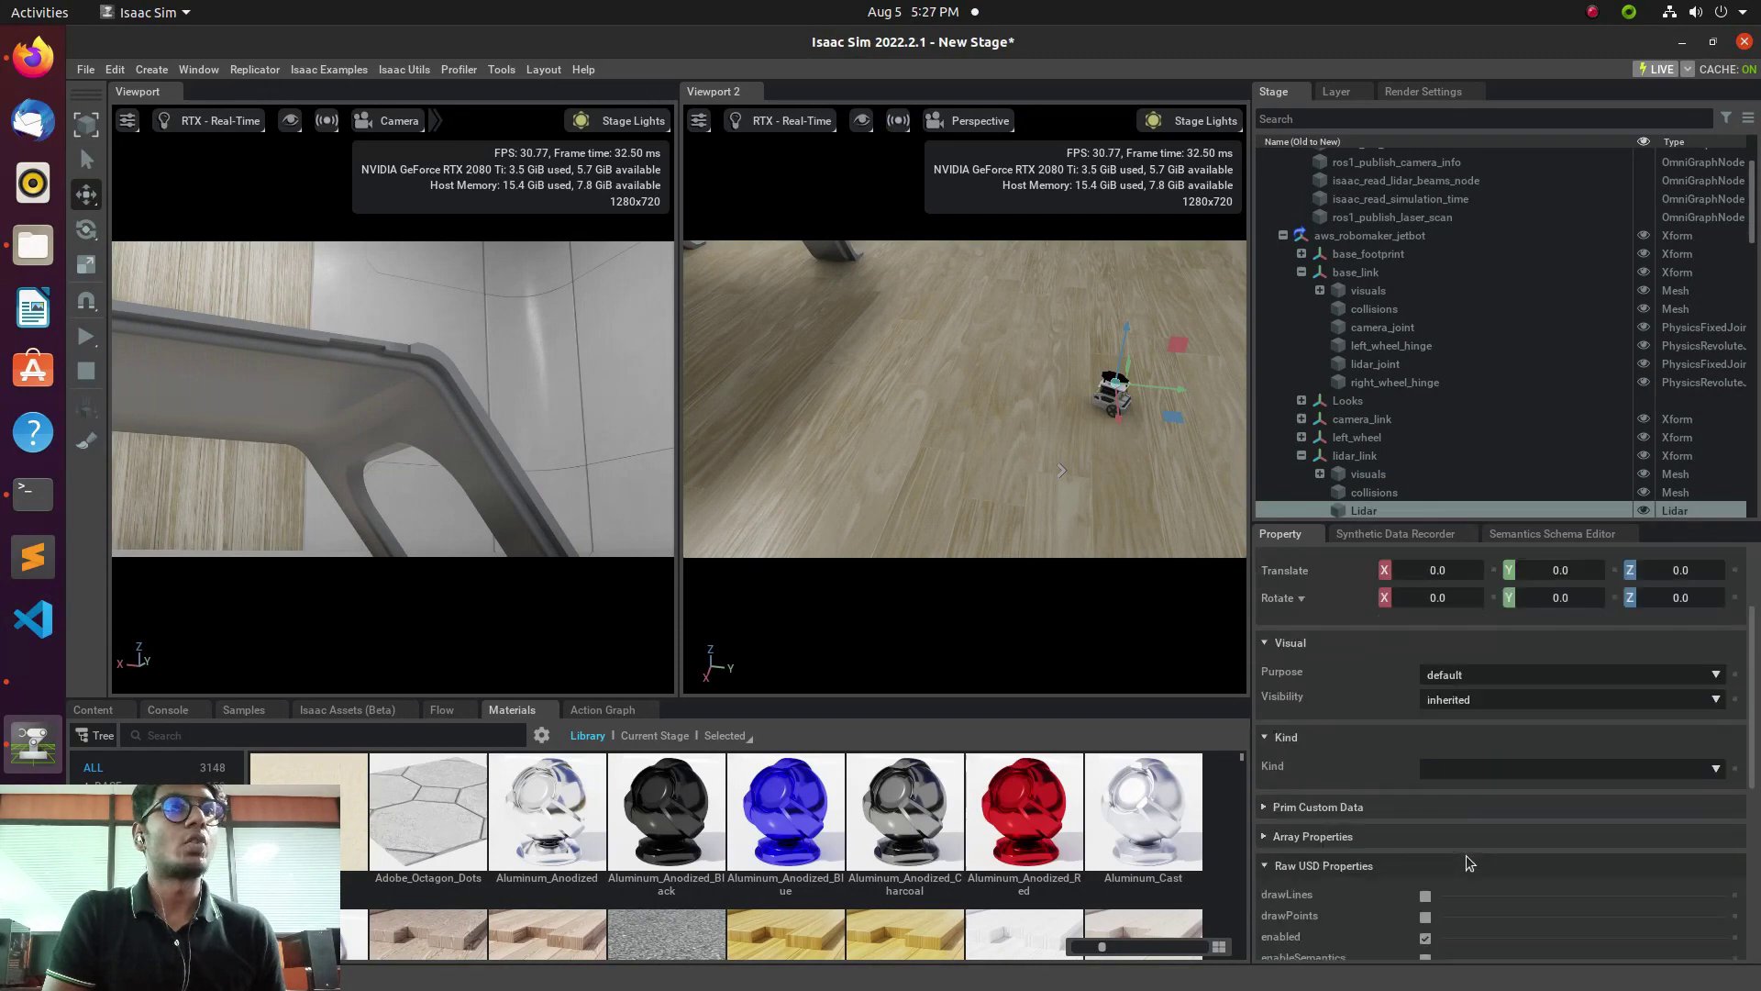
pyautogui.scroll(10, 1464, 739)
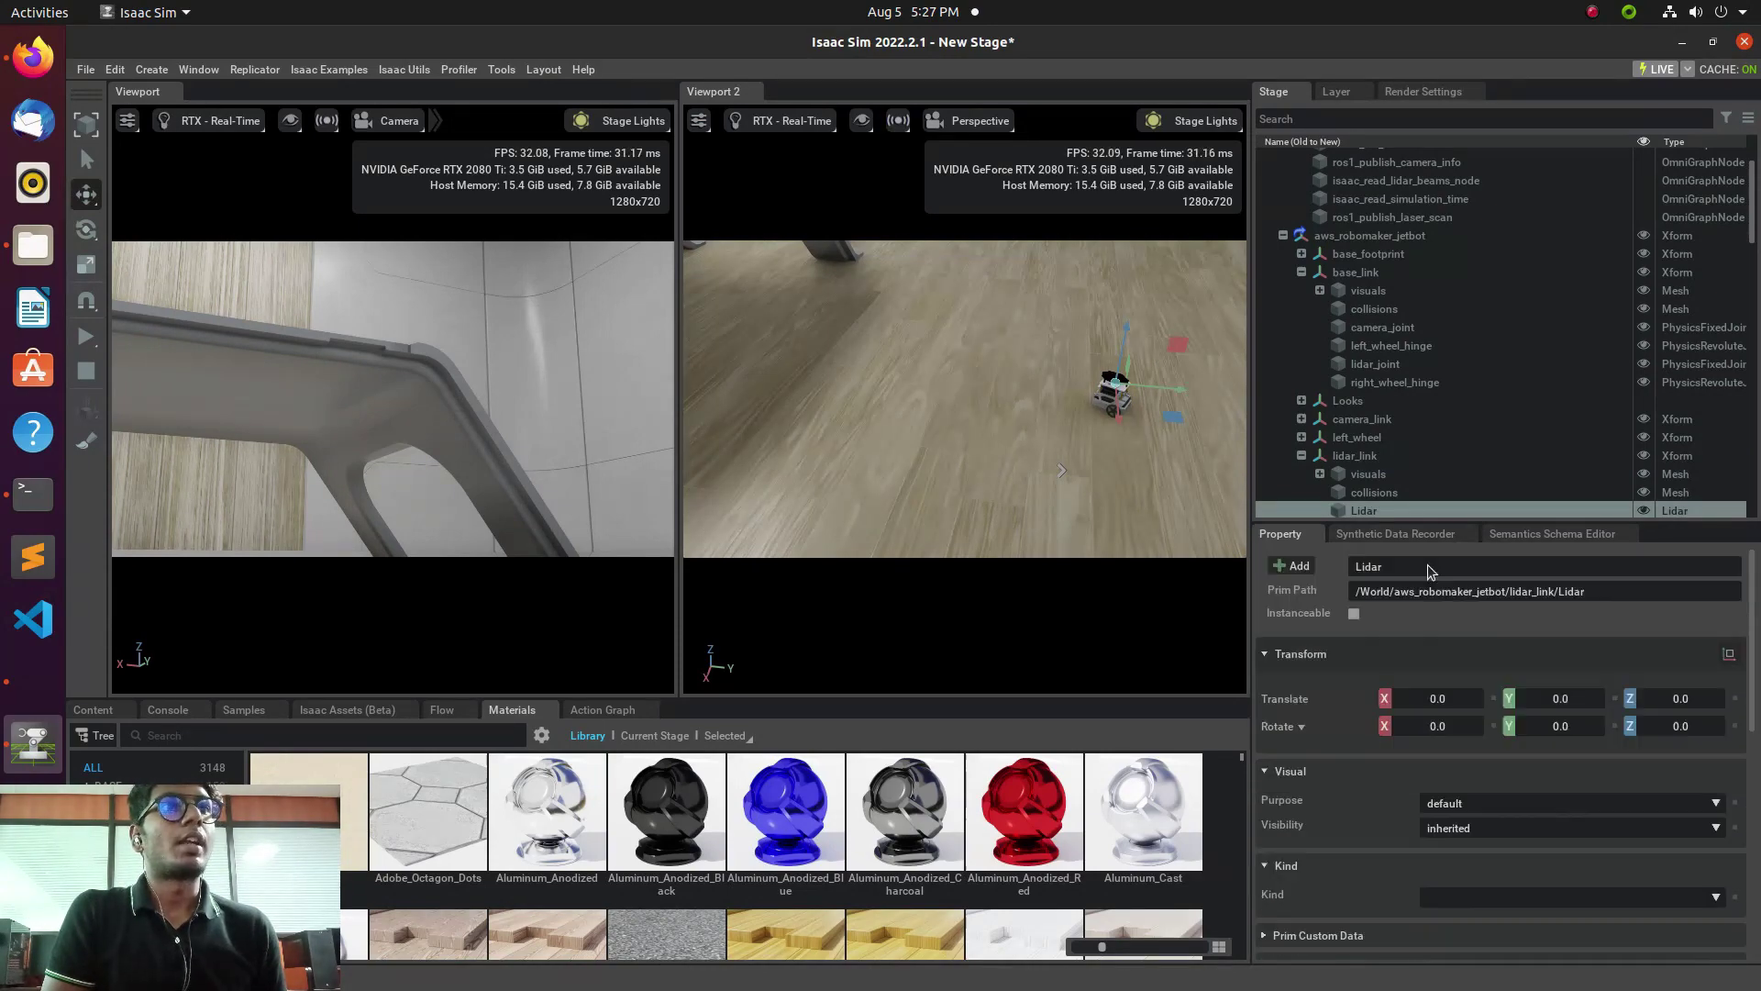
pyautogui.scroll(-5, 1422, 613)
pyautogui.scroll(-3, 1422, 613)
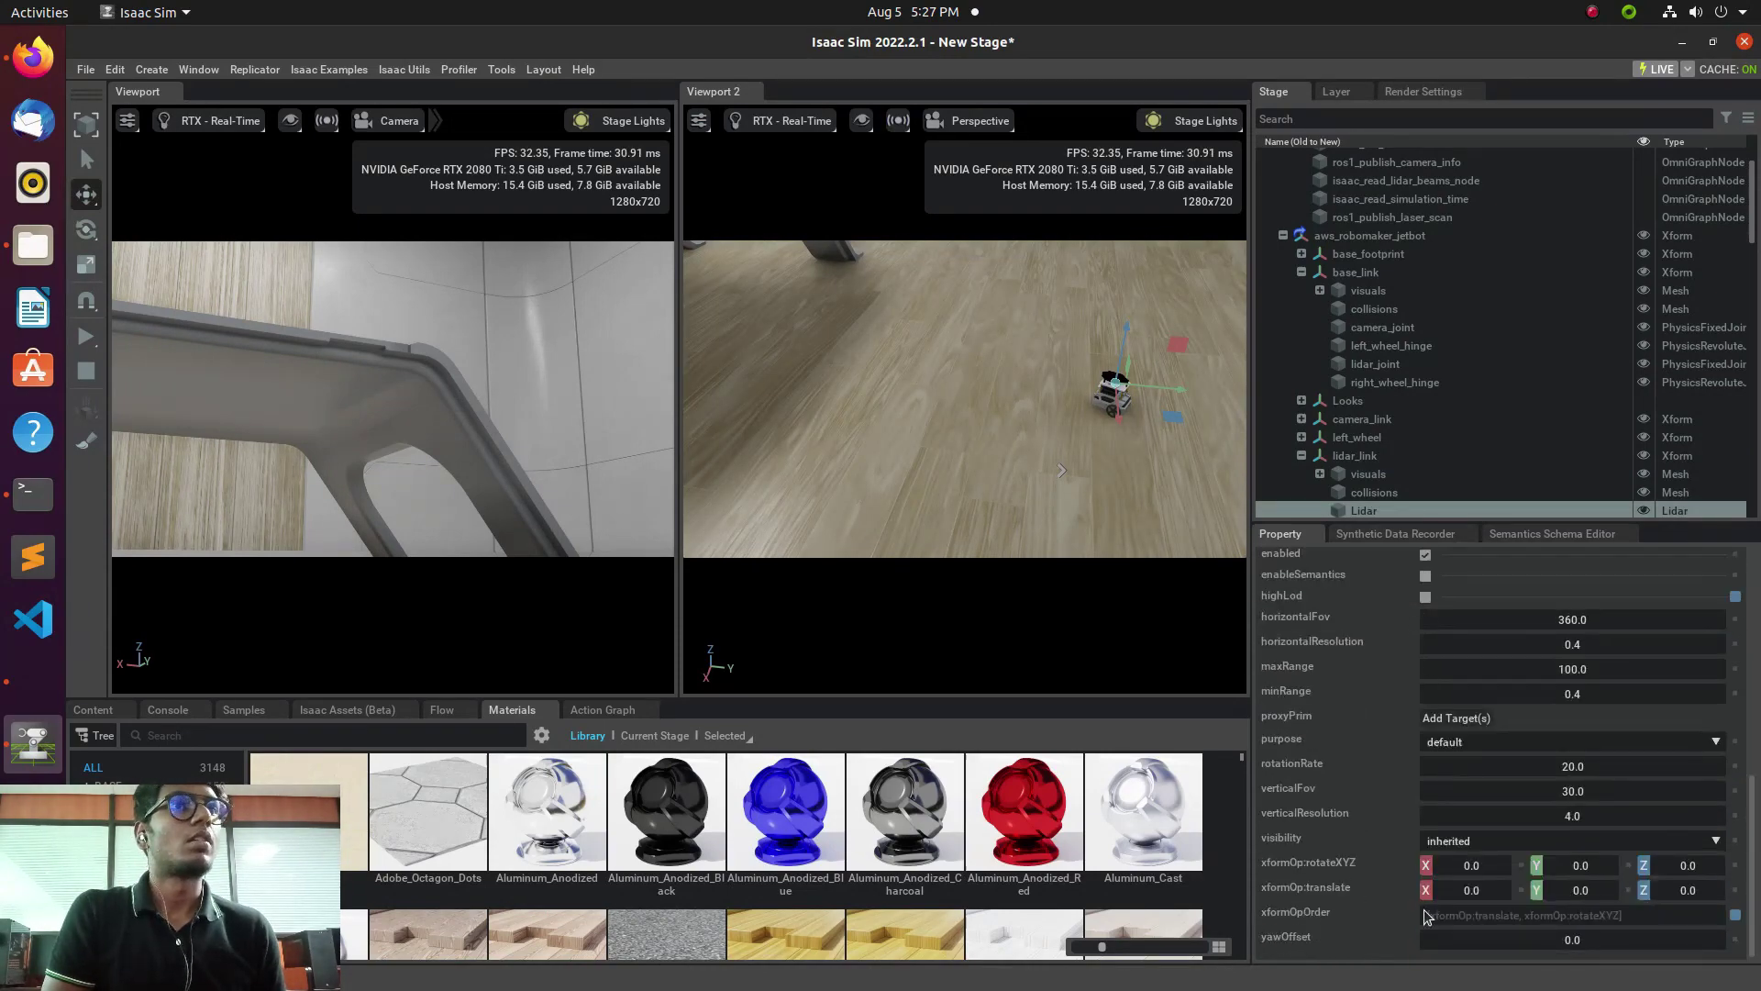
pyautogui.scroll(3, 1415, 863)
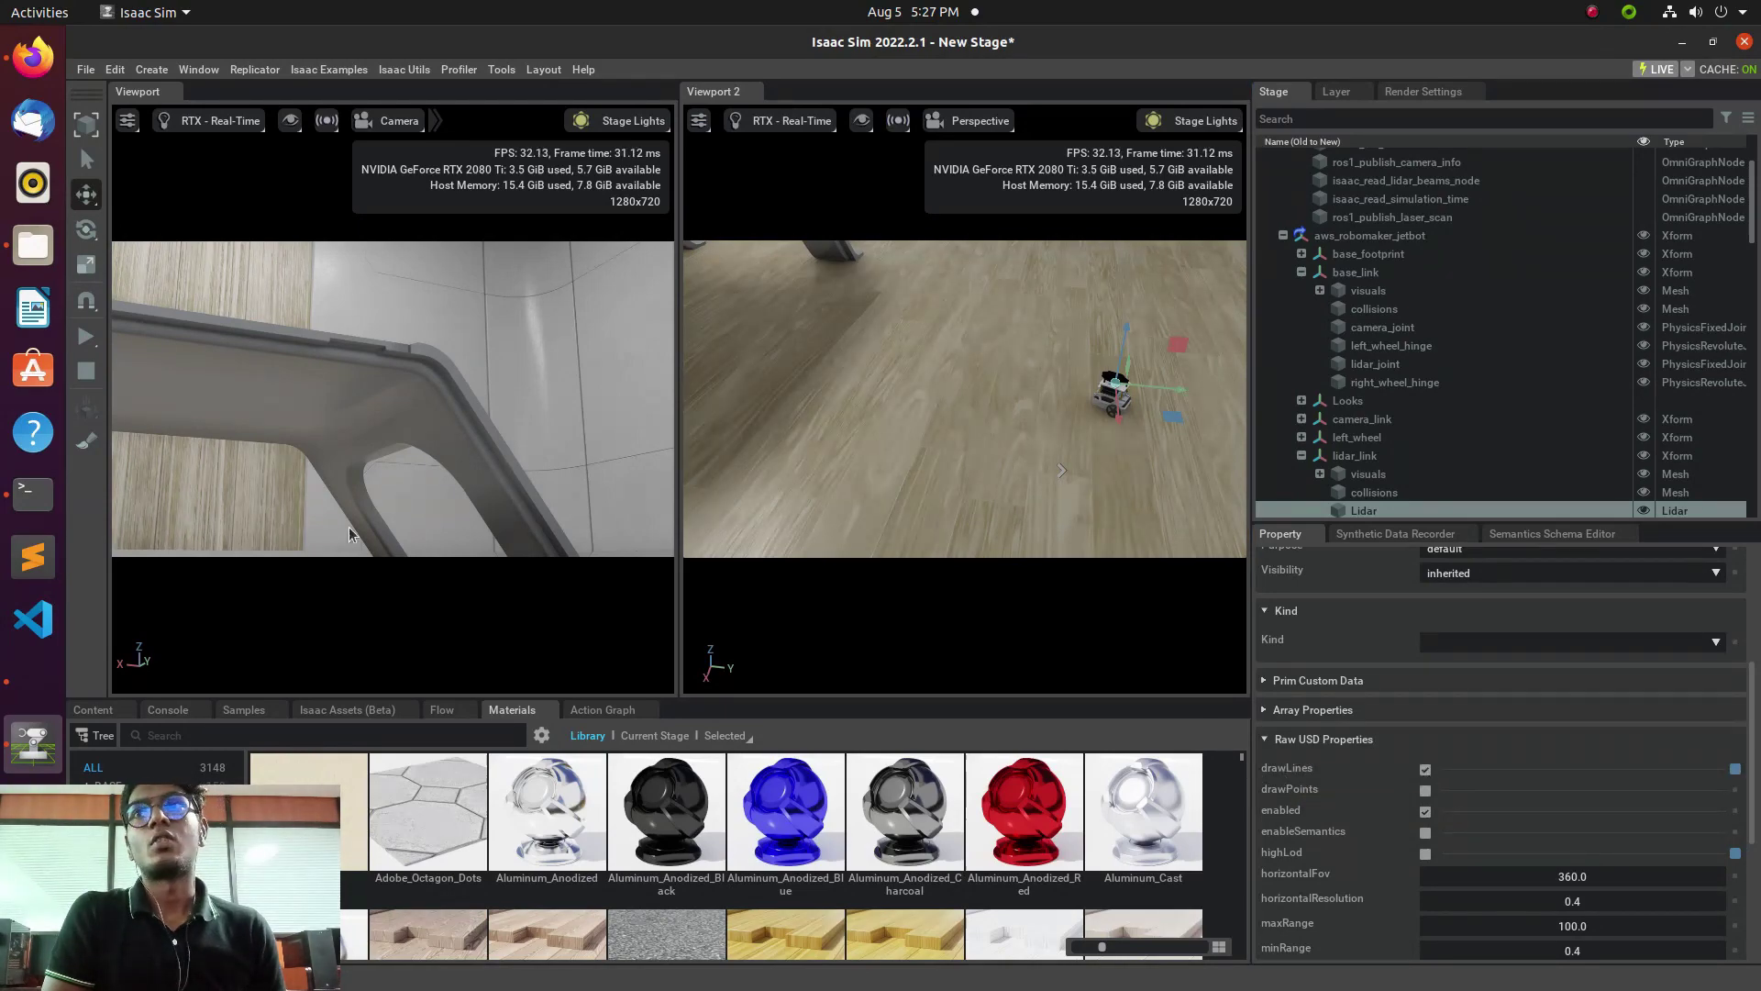
# Run the simulation to examine the lidar beams around the robot in the perspective view, and pause it.
pyautogui.click(85, 336)
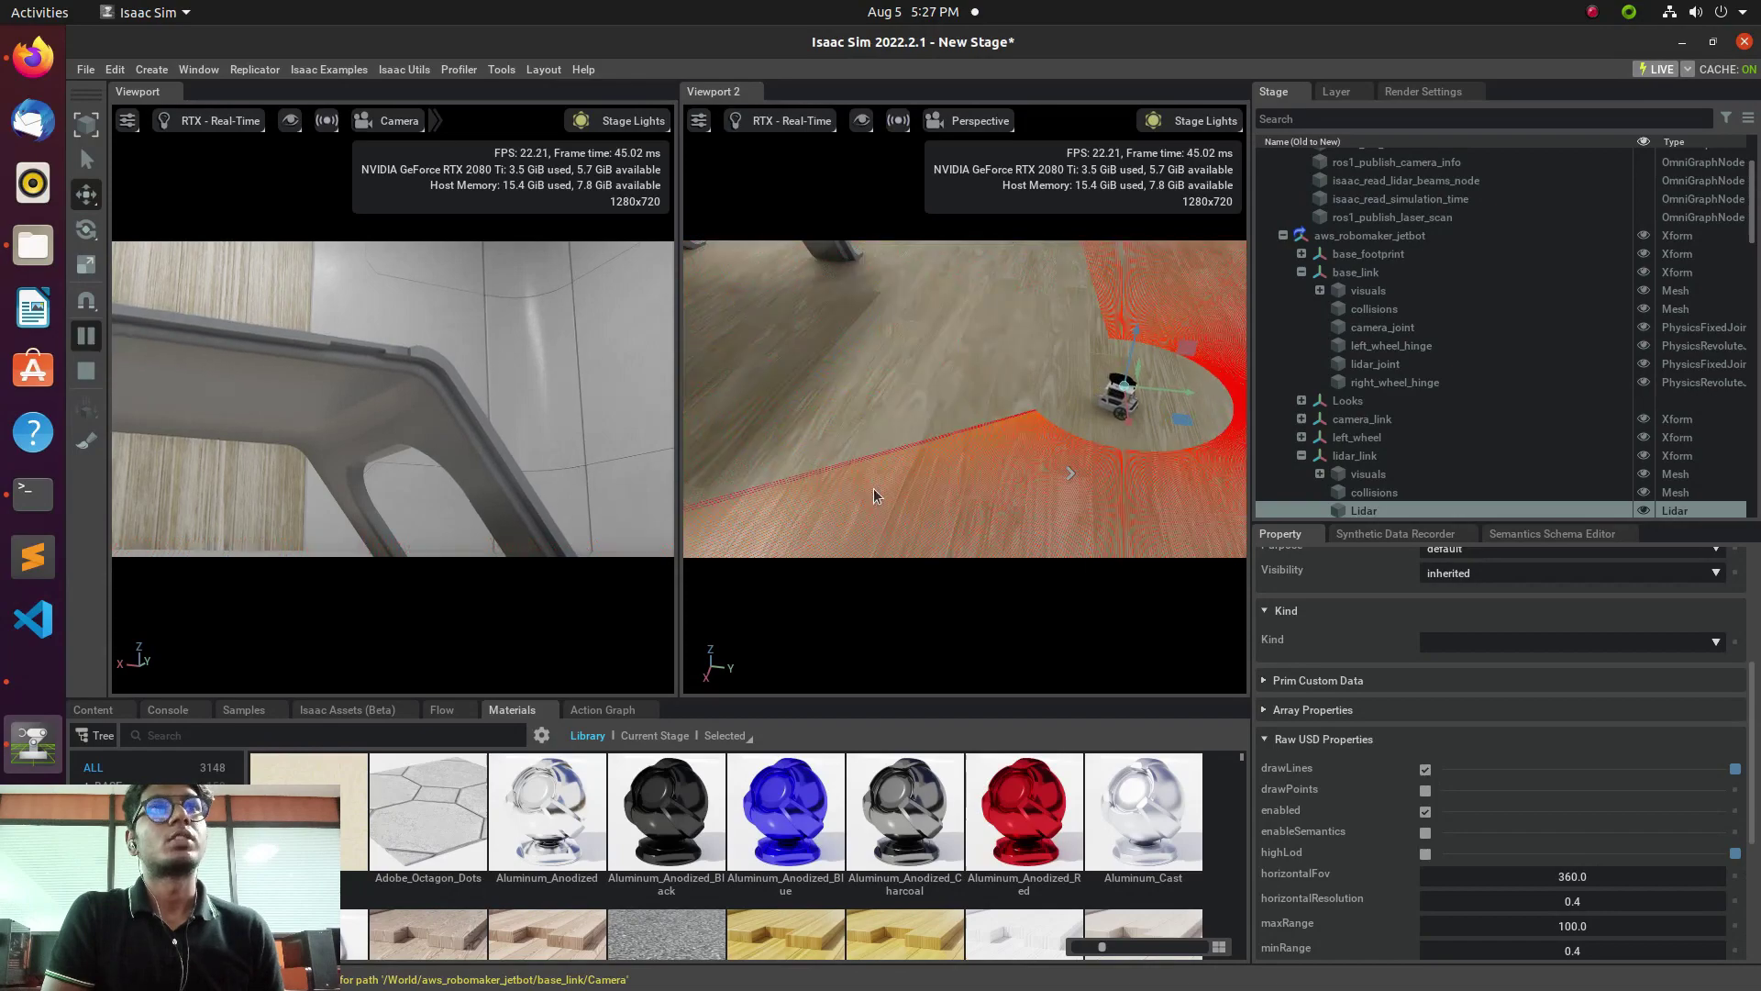
pyautogui.scroll(5, 1125, 426)
pyautogui.scroll(-5, 1161, 430)
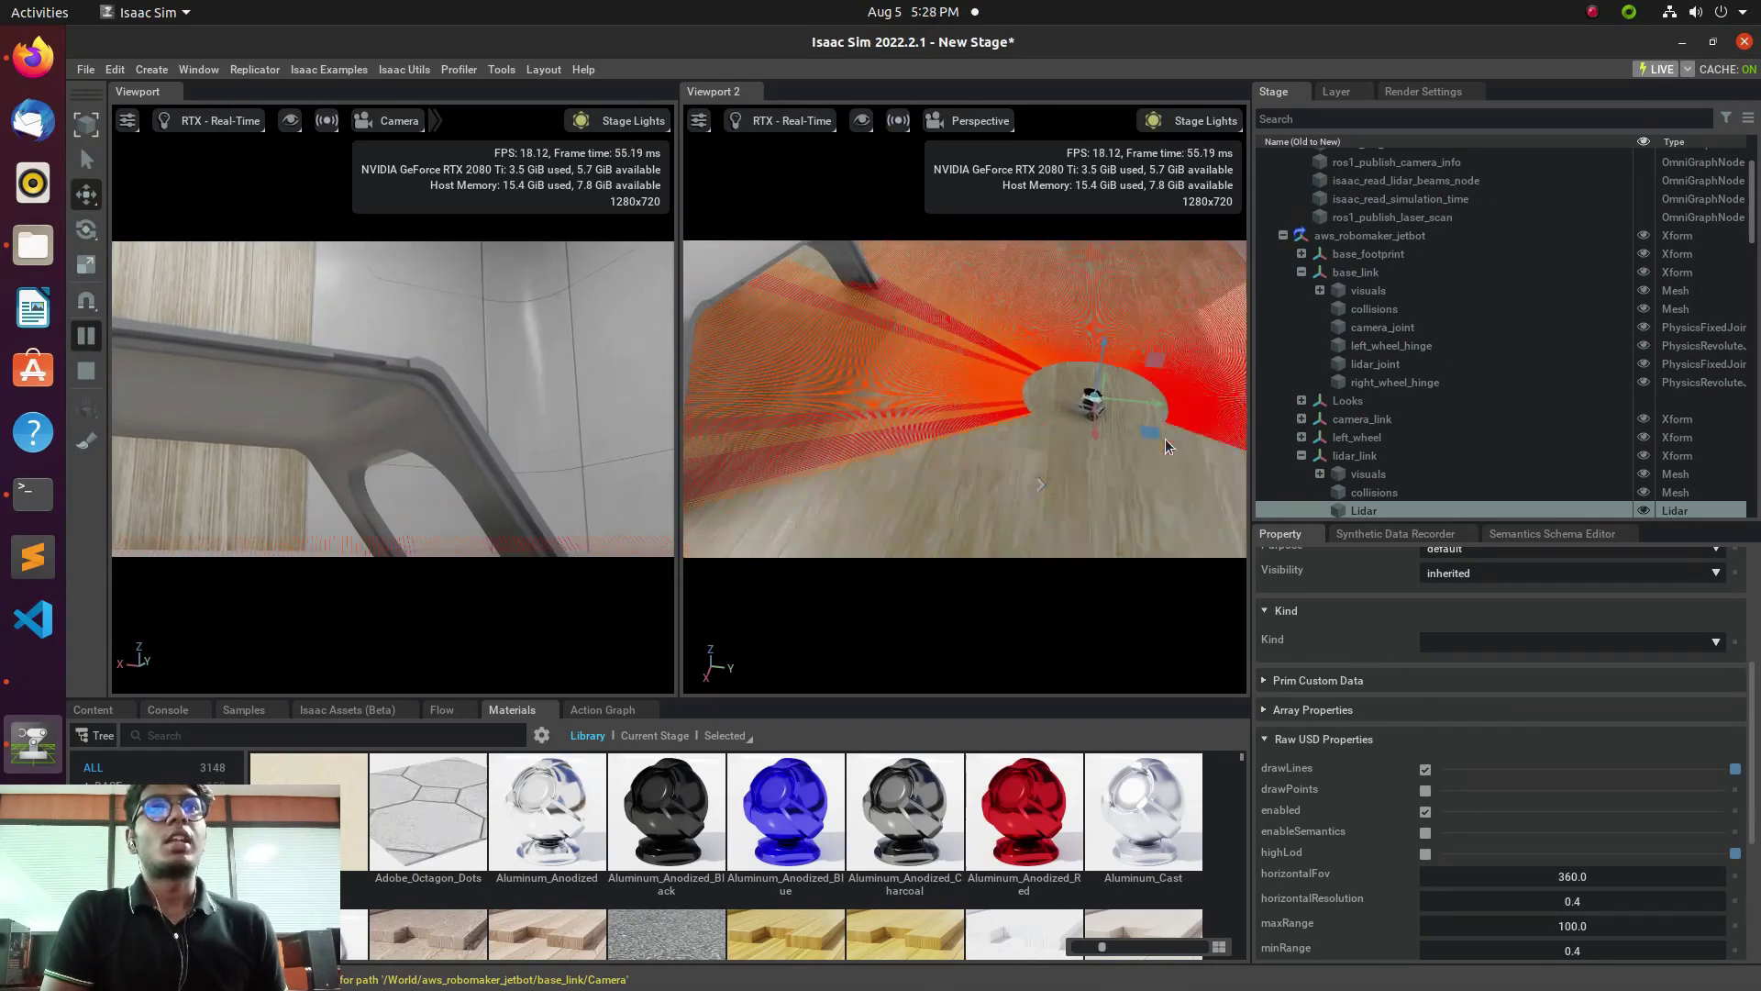
pyautogui.click(86, 336)
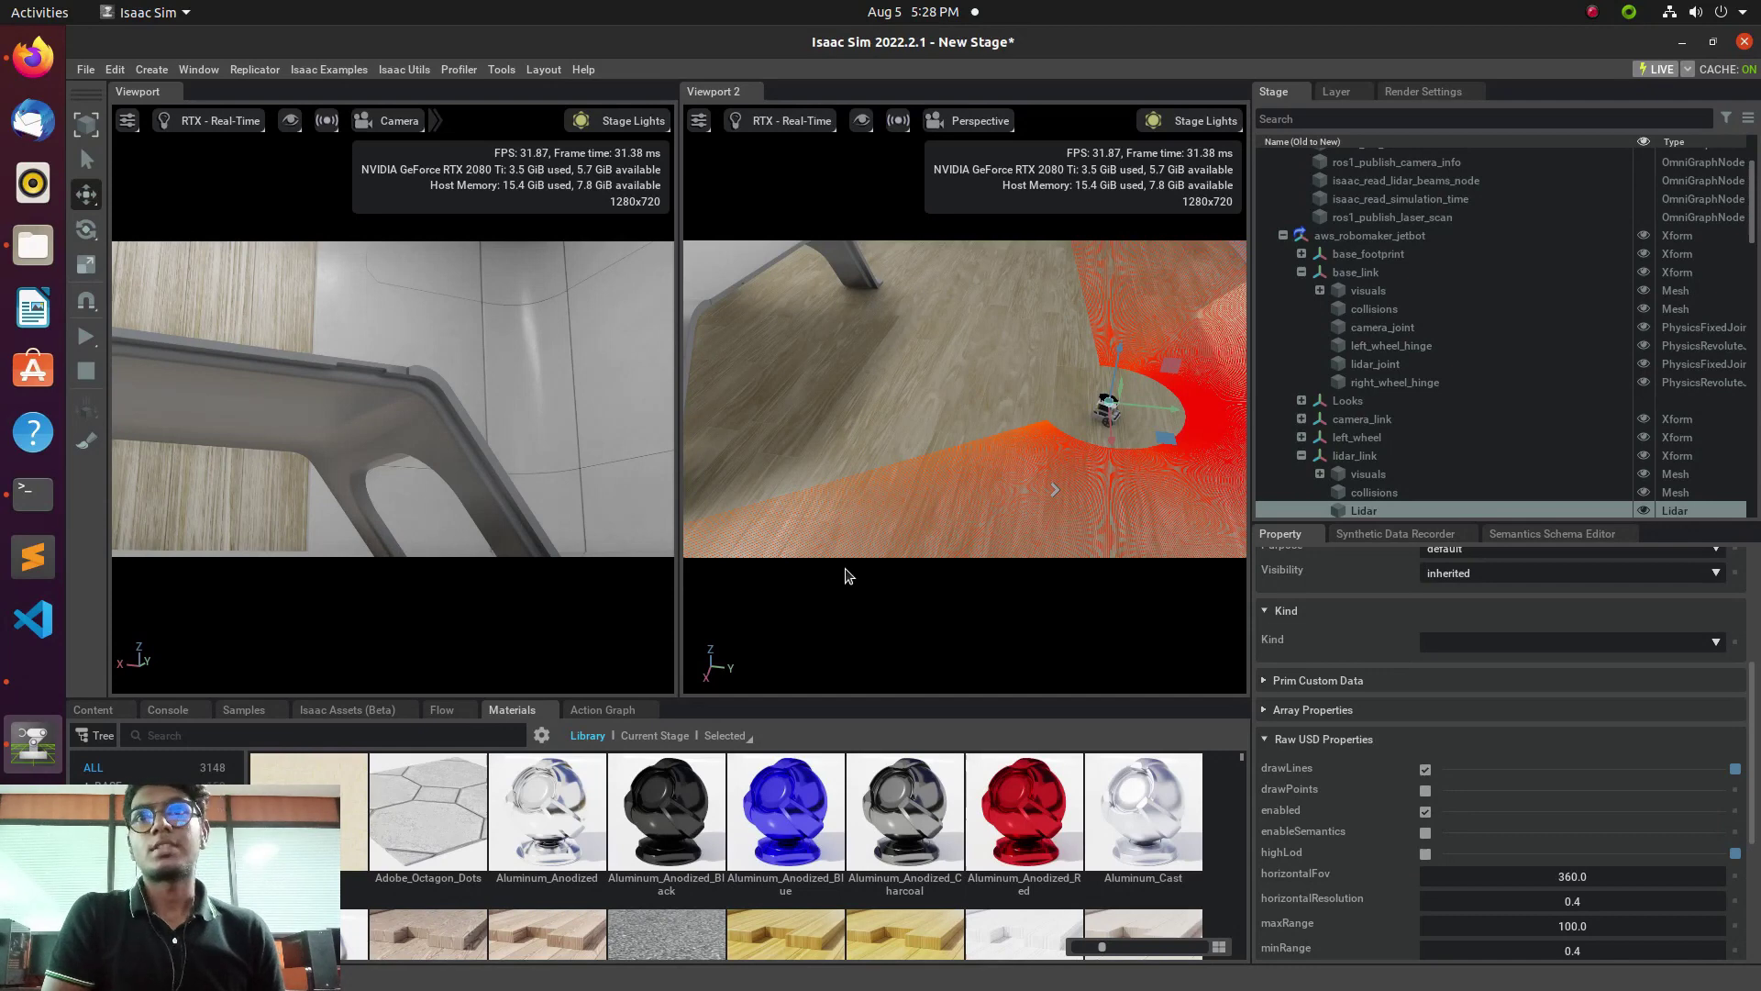
# In the action graph, connect On Playback Tick to Isaac Create Viewport's Exec In, and its Exec Out and Viewport to the Get Viewport Render Product node.
pyautogui.click(590, 711)
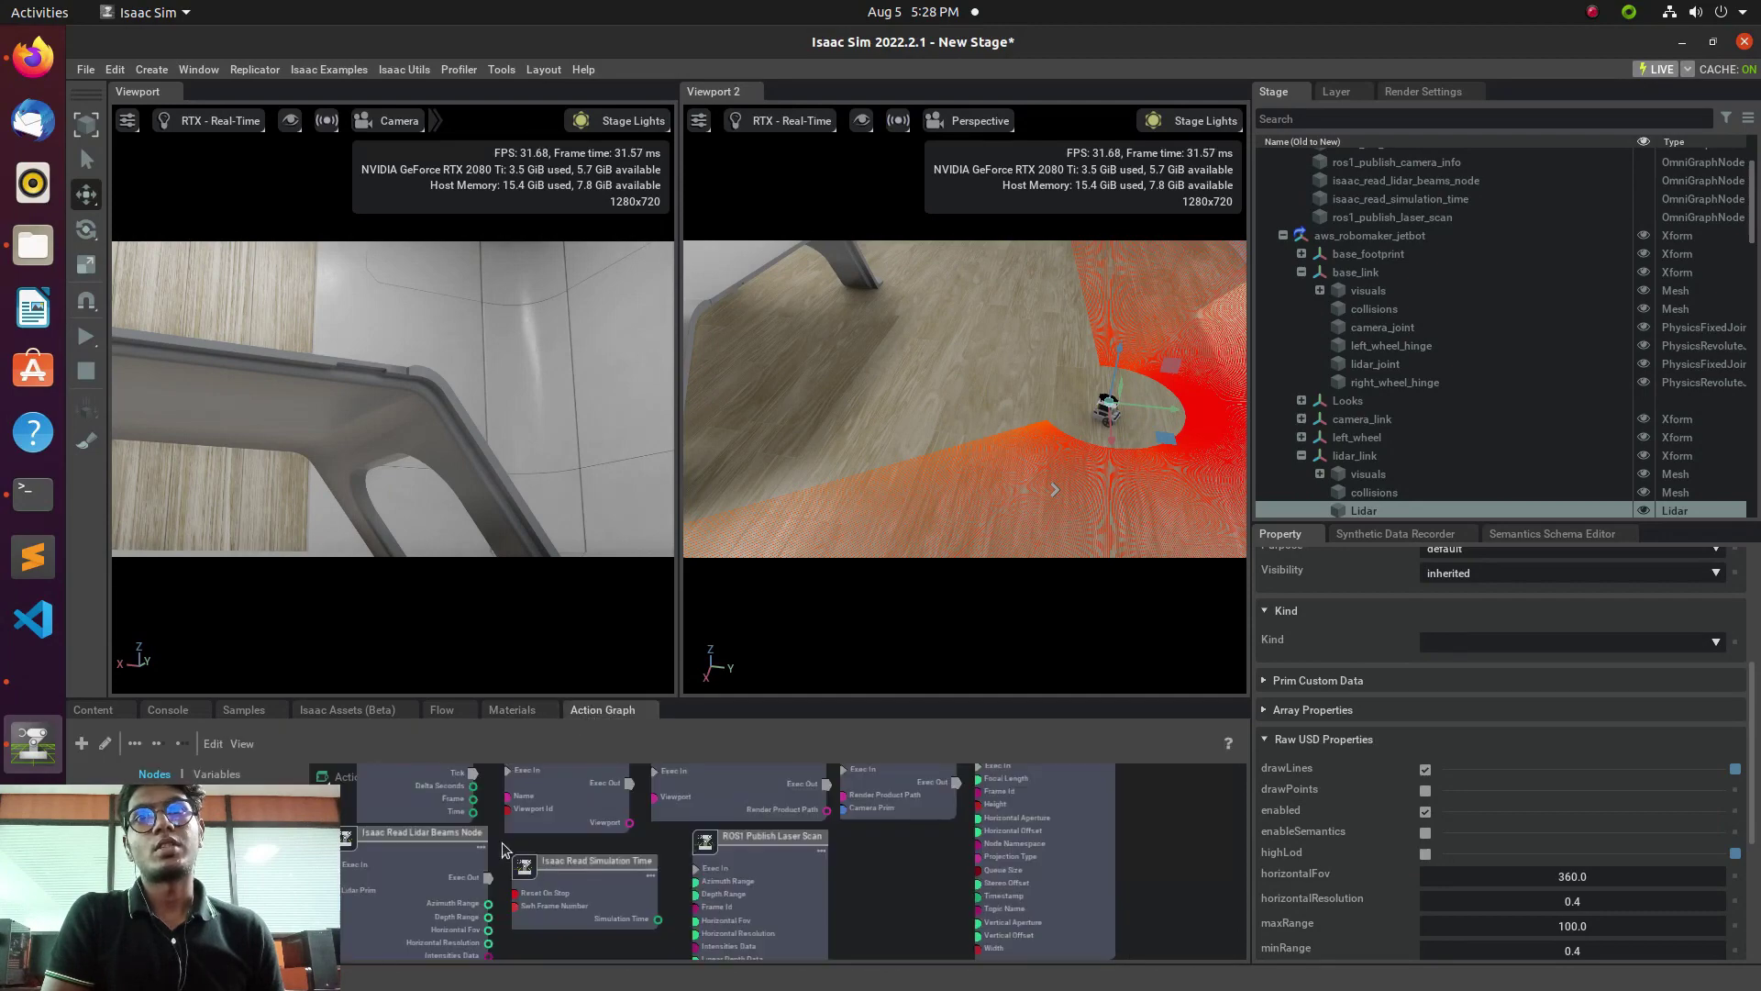
pyautogui.scroll(-3, 504, 842)
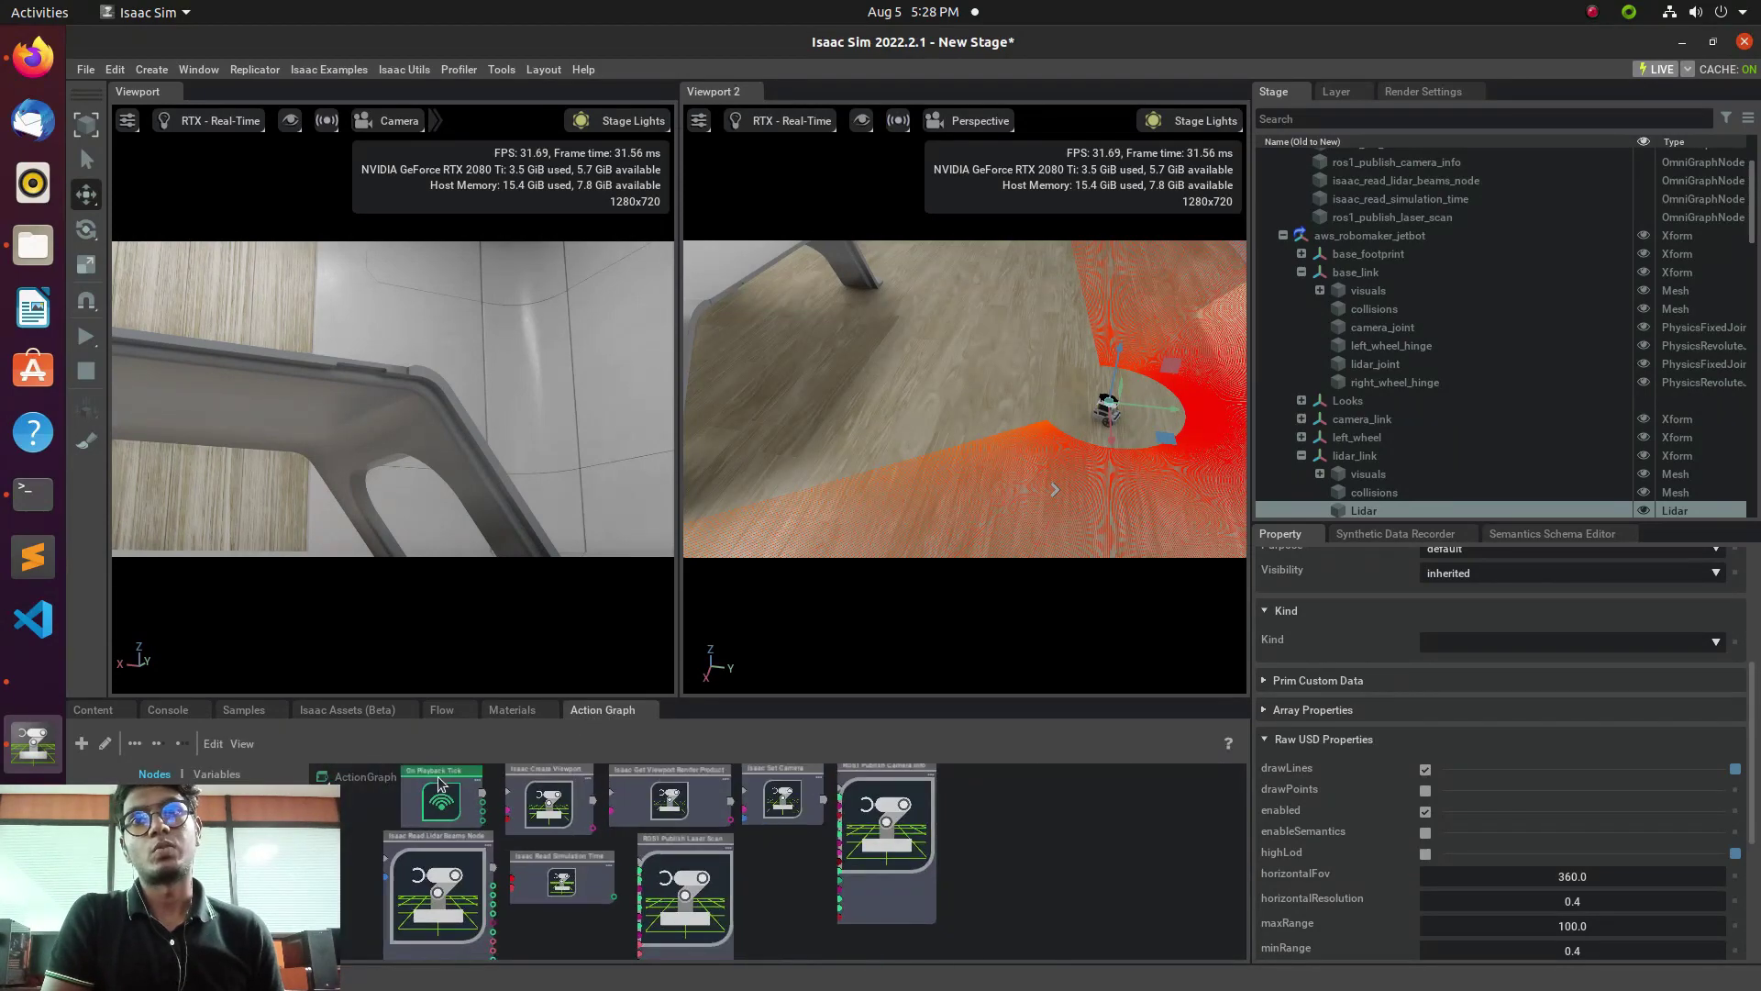
pyautogui.scroll(2, 456, 798)
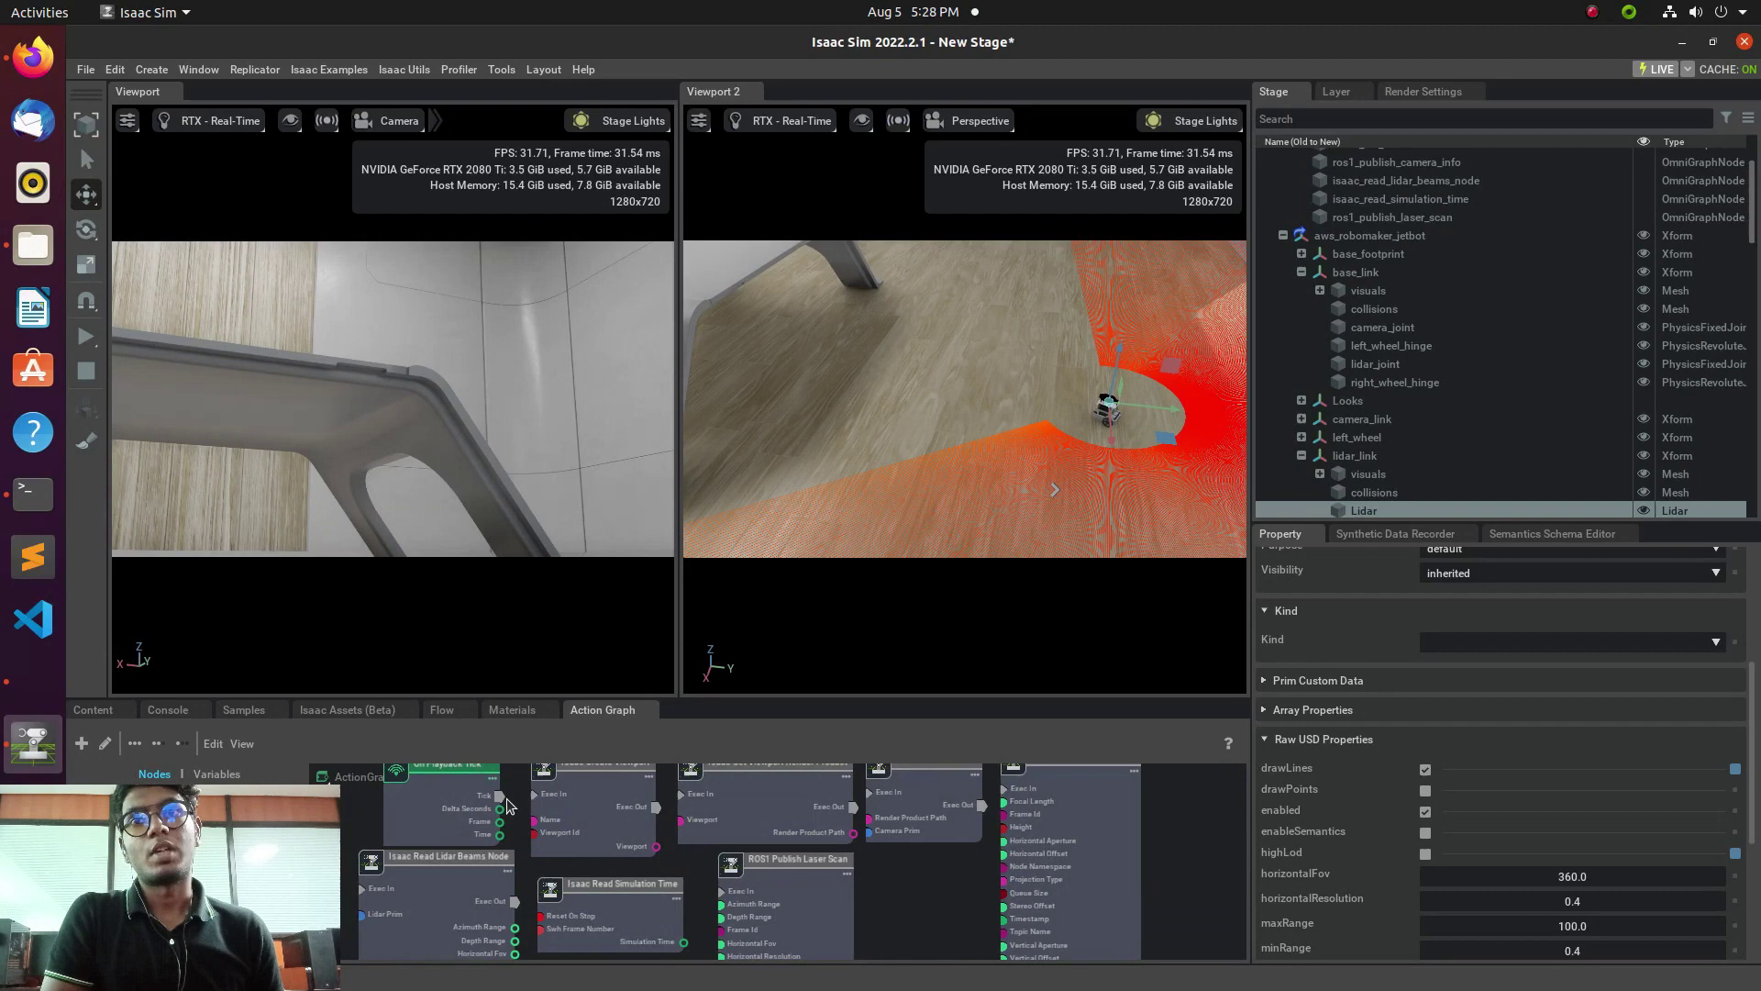
pyautogui.click(502, 795)
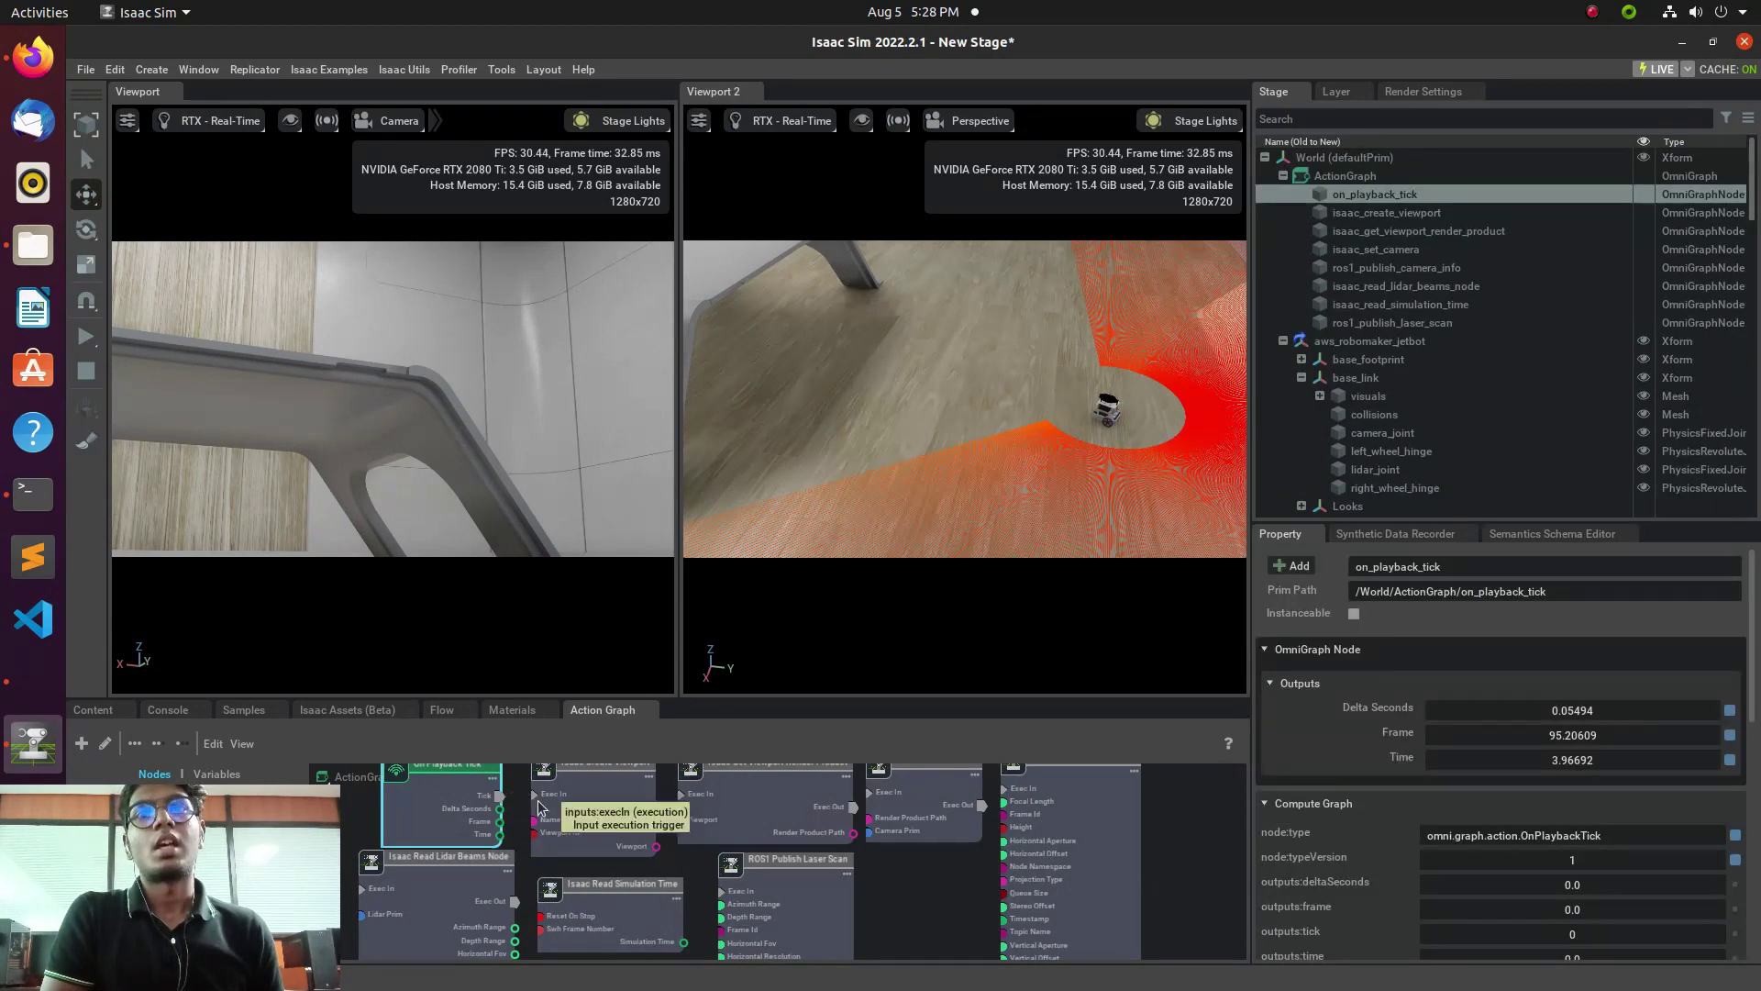
pyautogui.moveTo(540, 807); pyautogui.dragTo(539, 805)
pyautogui.moveTo(657, 811); pyautogui.dragTo(680, 794)
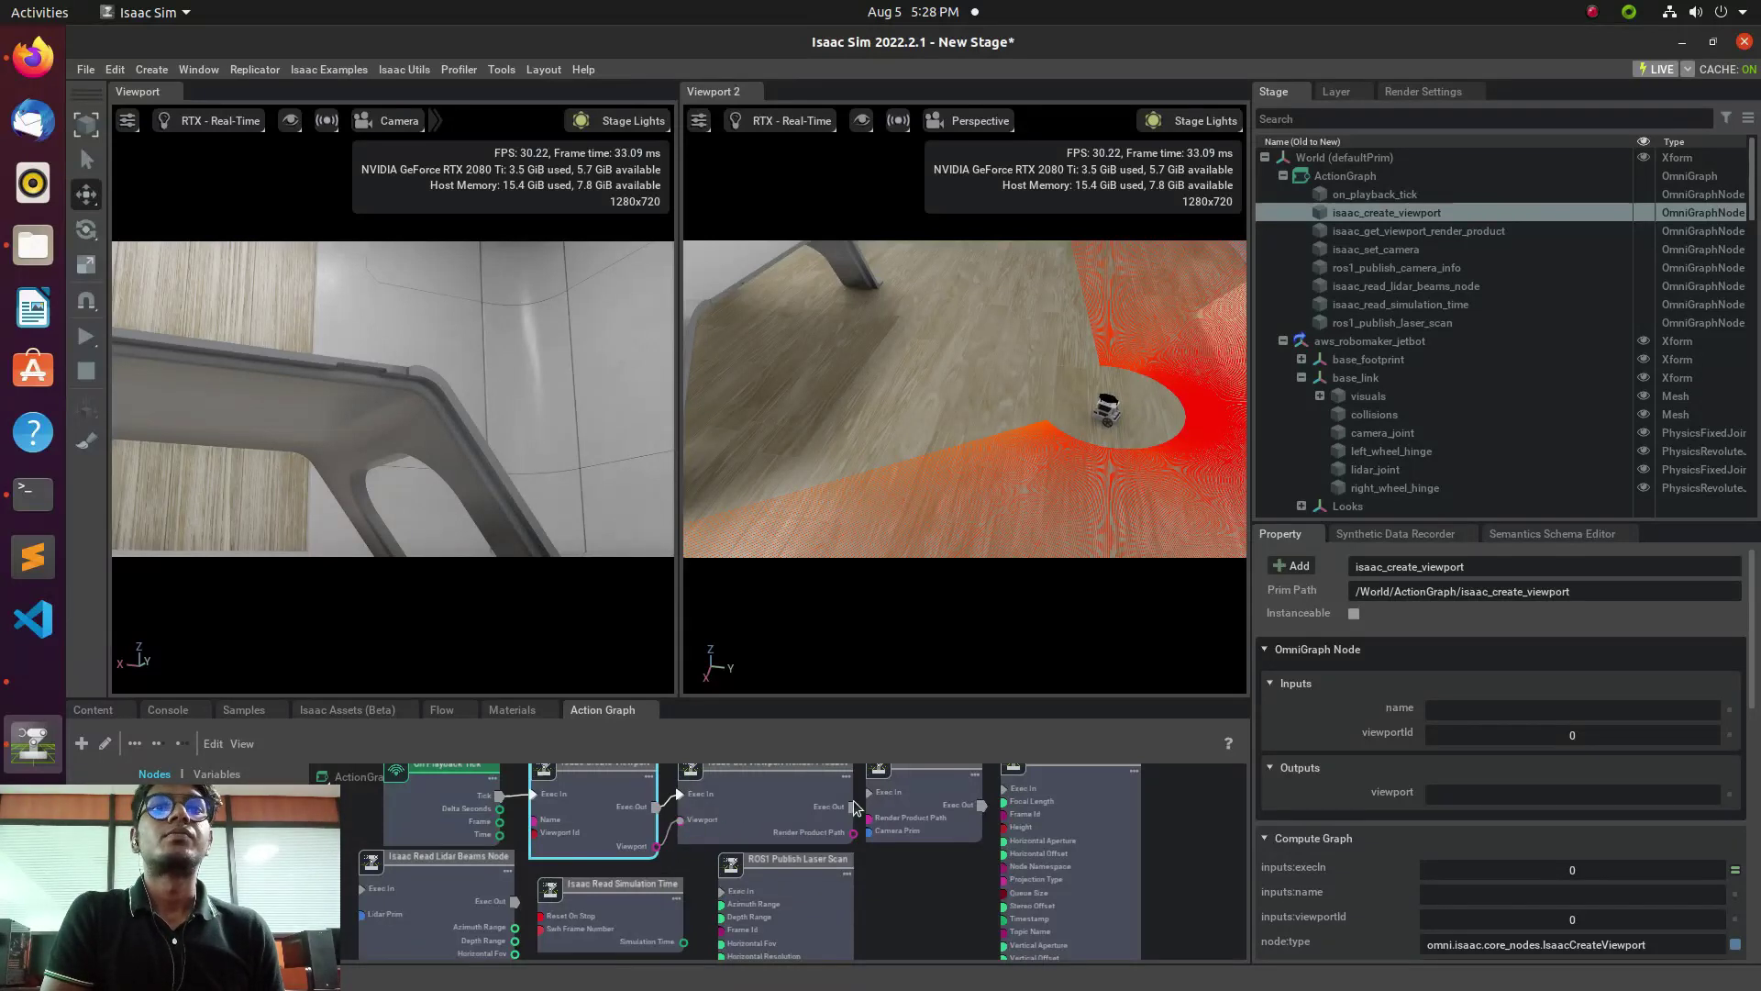
# Connect Get Viewport Render Product's Exec Out and Render Product Path to Isaac Set Camera, and Set Camera's Exec Out to ROS1 Publish Camera Info.
pyautogui.moveTo(853, 807); pyautogui.dragTo(868, 793)
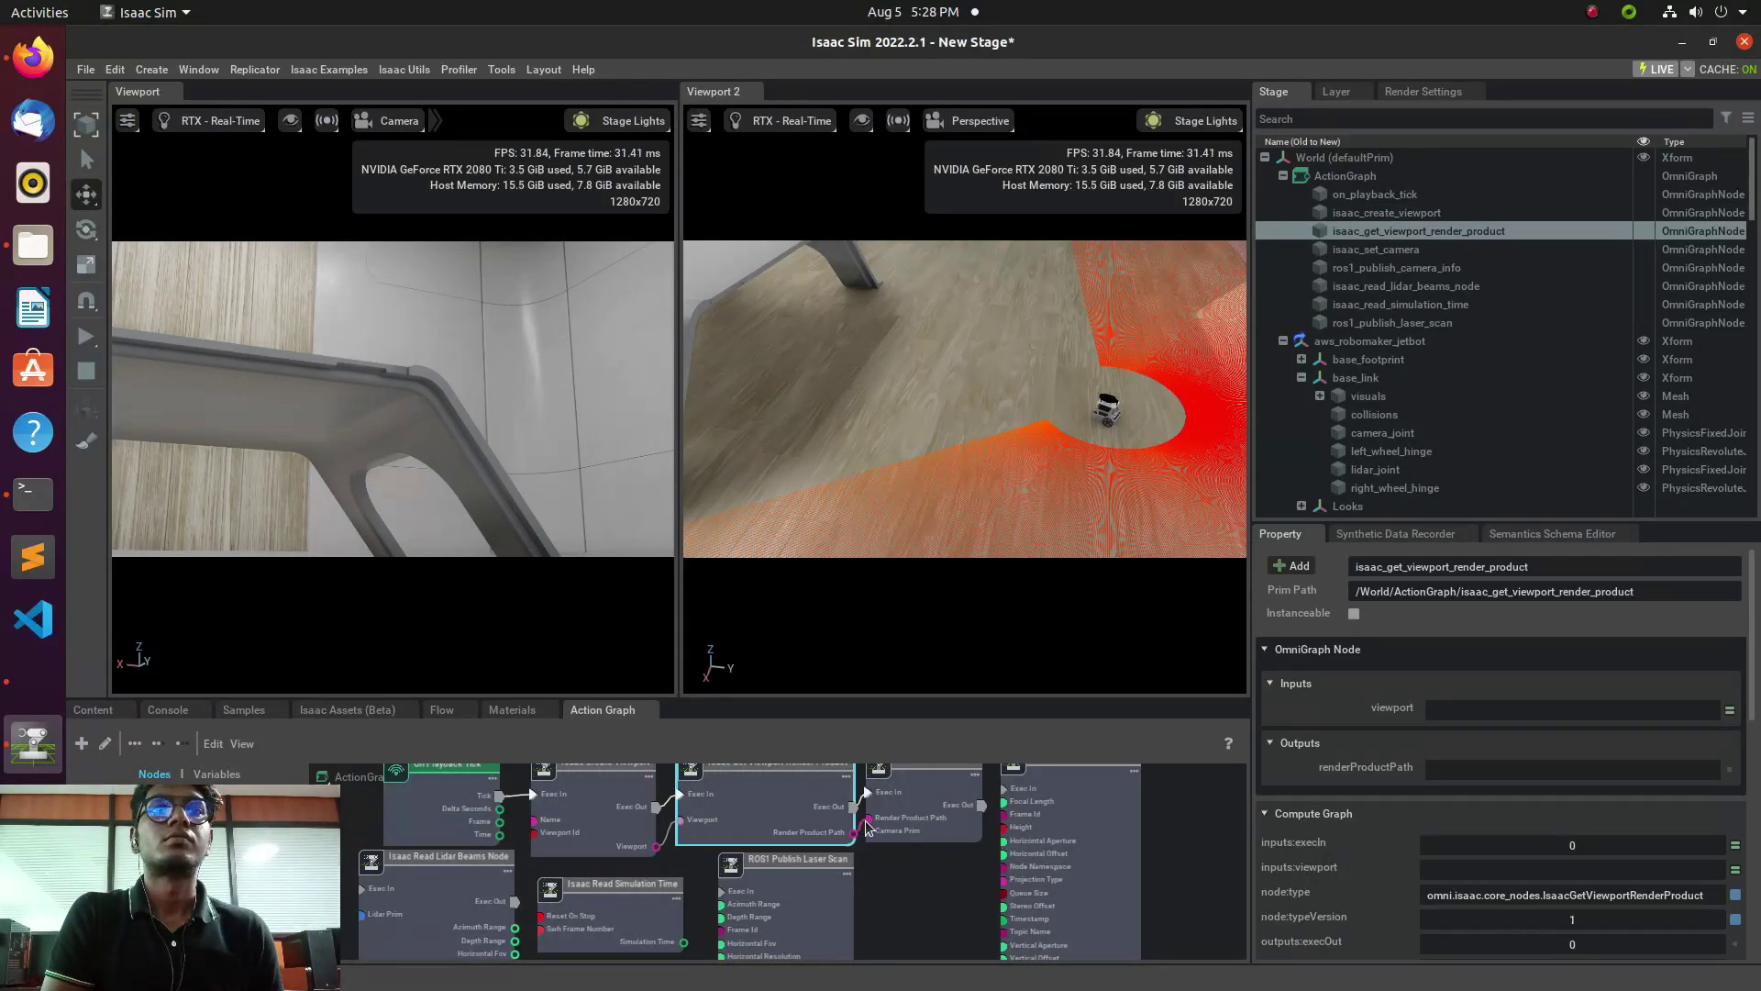
pyautogui.moveTo(982, 805); pyautogui.dragTo(998, 794)
pyautogui.moveTo(1036, 859); pyautogui.dragTo(1065, 806)
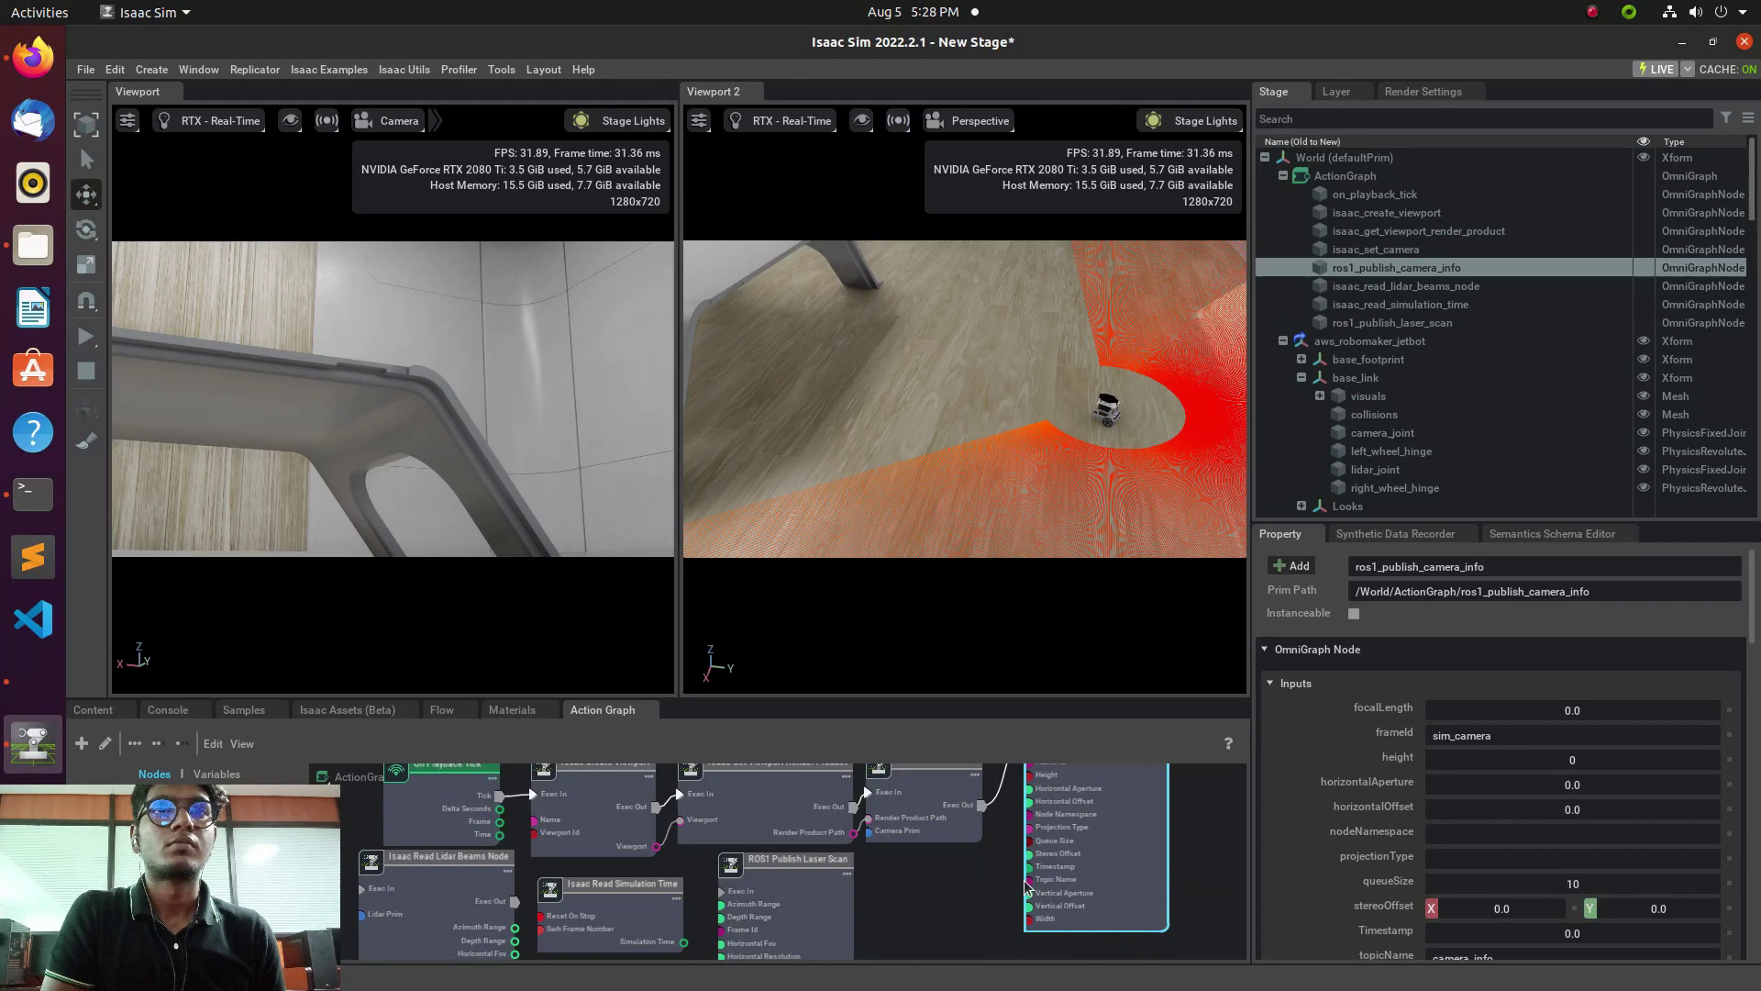
pyautogui.click(957, 832)
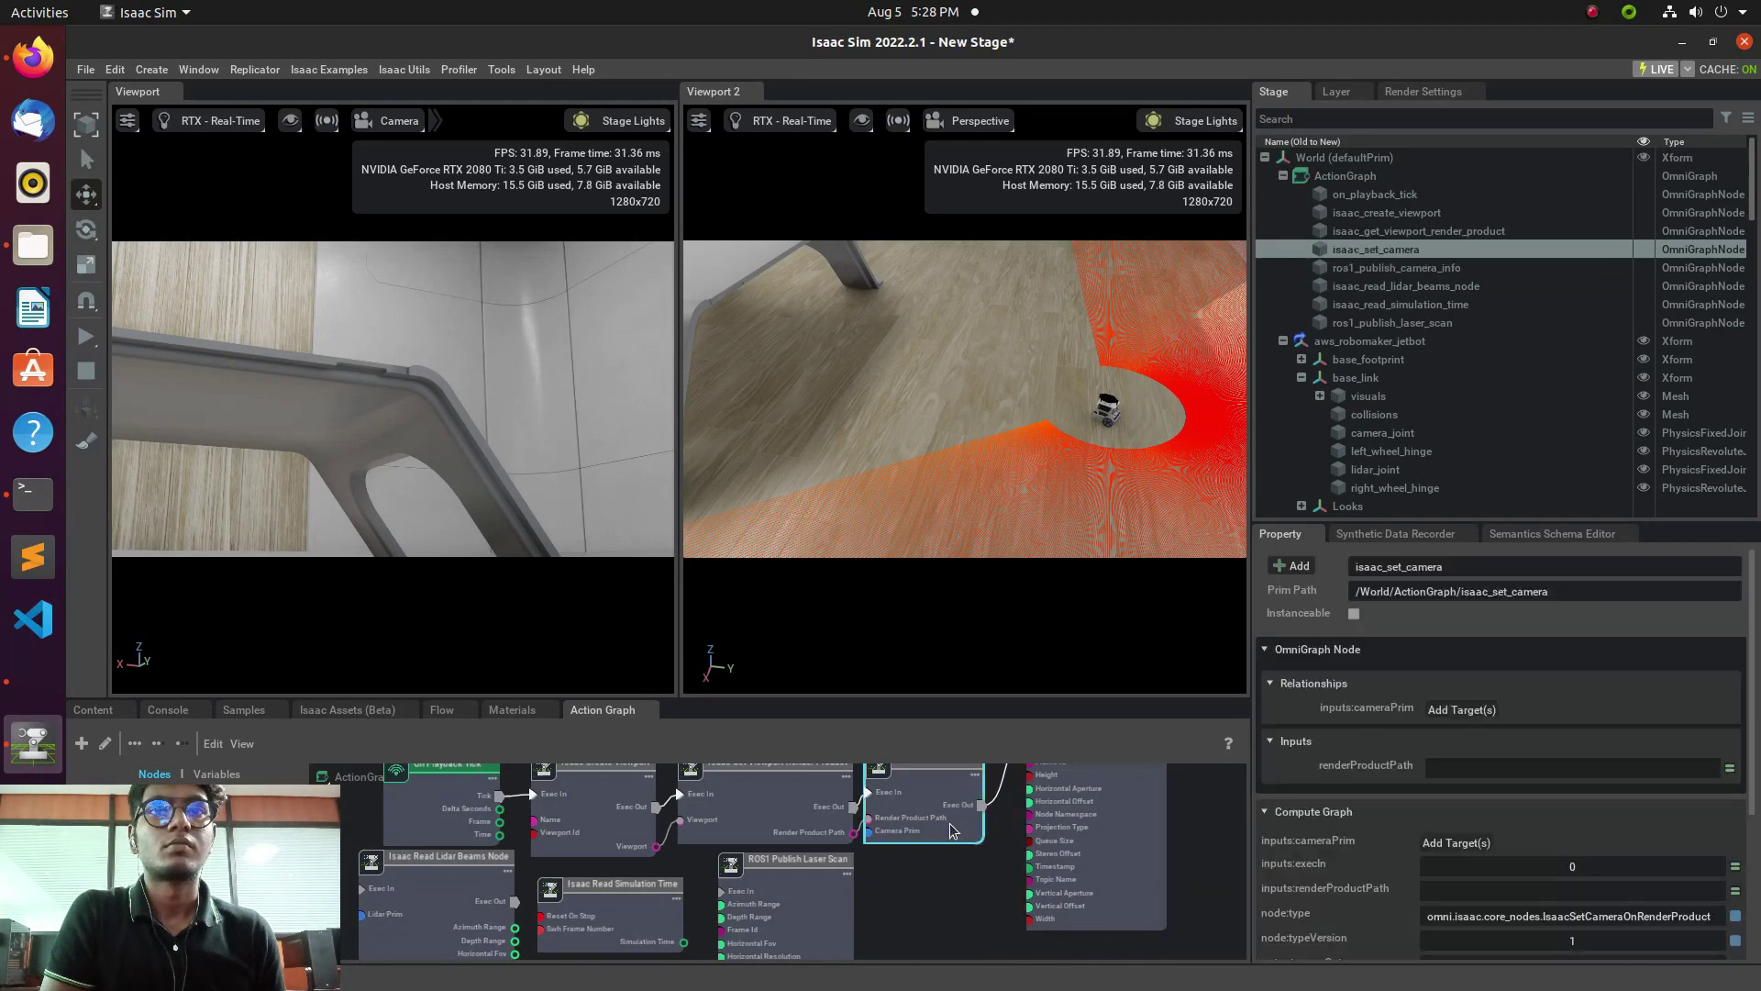
pyautogui.click(1034, 858)
pyautogui.moveTo(1059, 867)
pyautogui.mouseDown()
pyautogui.moveTo(1051, 947)
pyautogui.moveTo(1072, 875)
pyautogui.mouseUp()
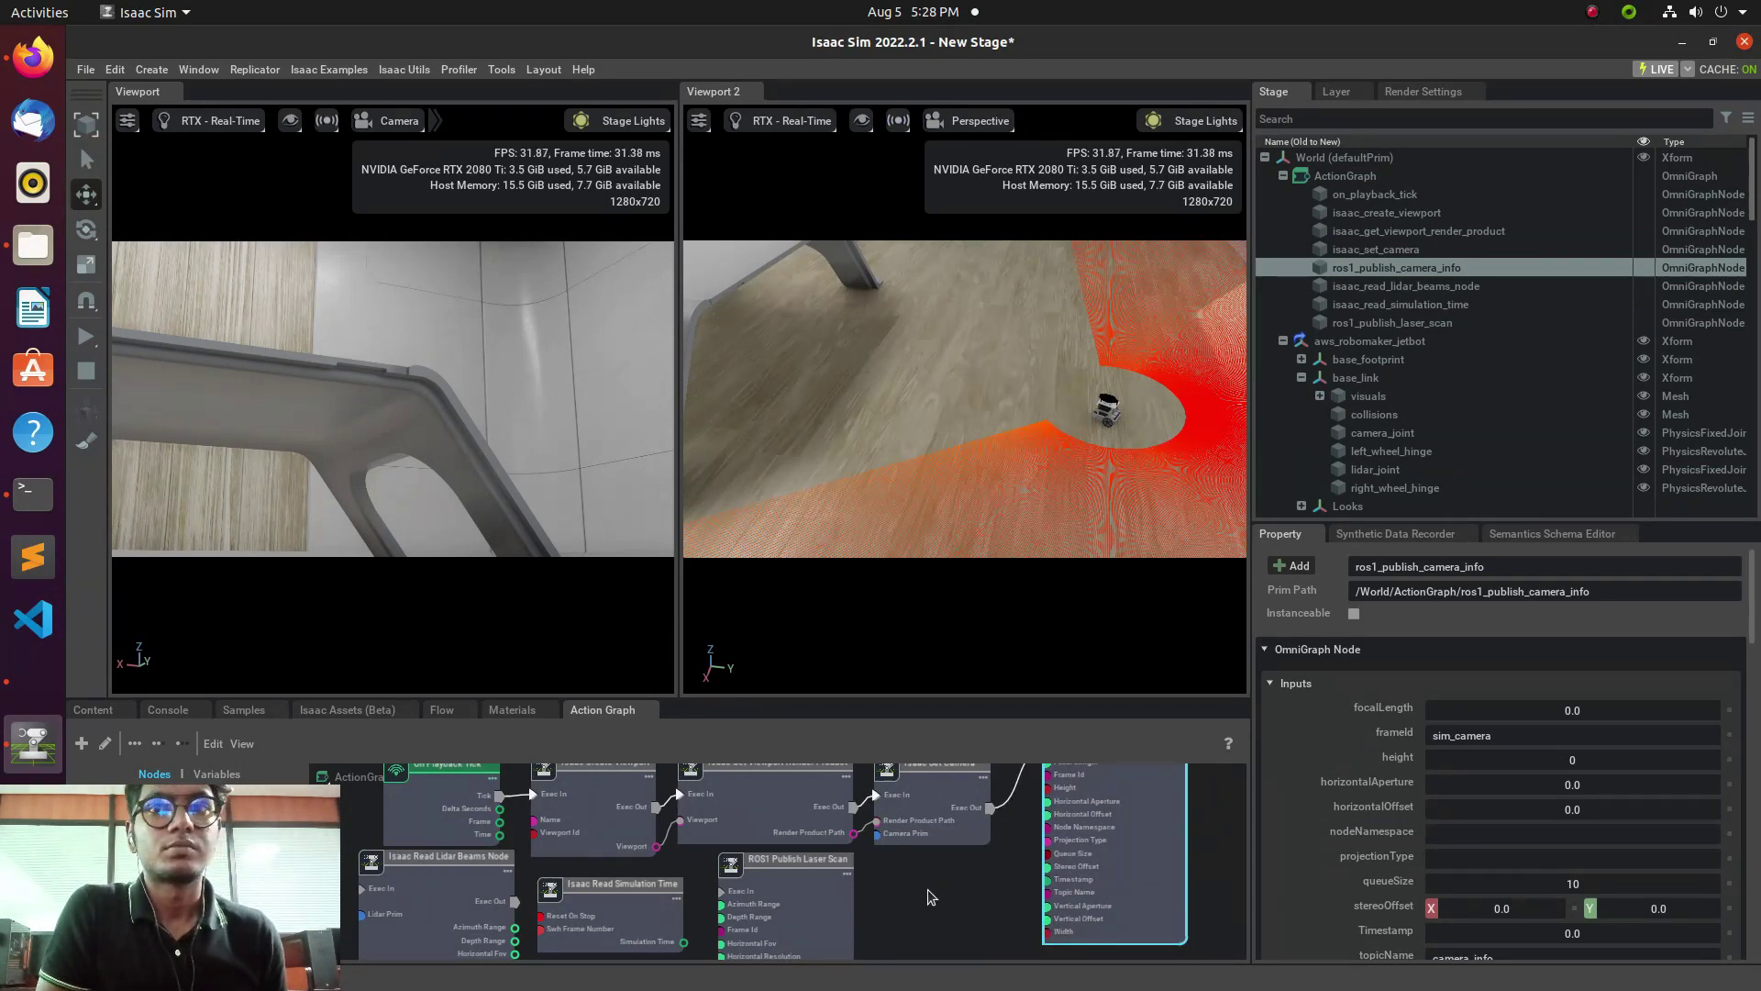
# Chain execution from On Playback Tick through Isaac Read Lidar Beams Node to ROS1 Publish Laser Scan, moving Isaac Read Simulation Time out of the way.
pyautogui.moveTo(450, 791); pyautogui.dragTo(360, 889)
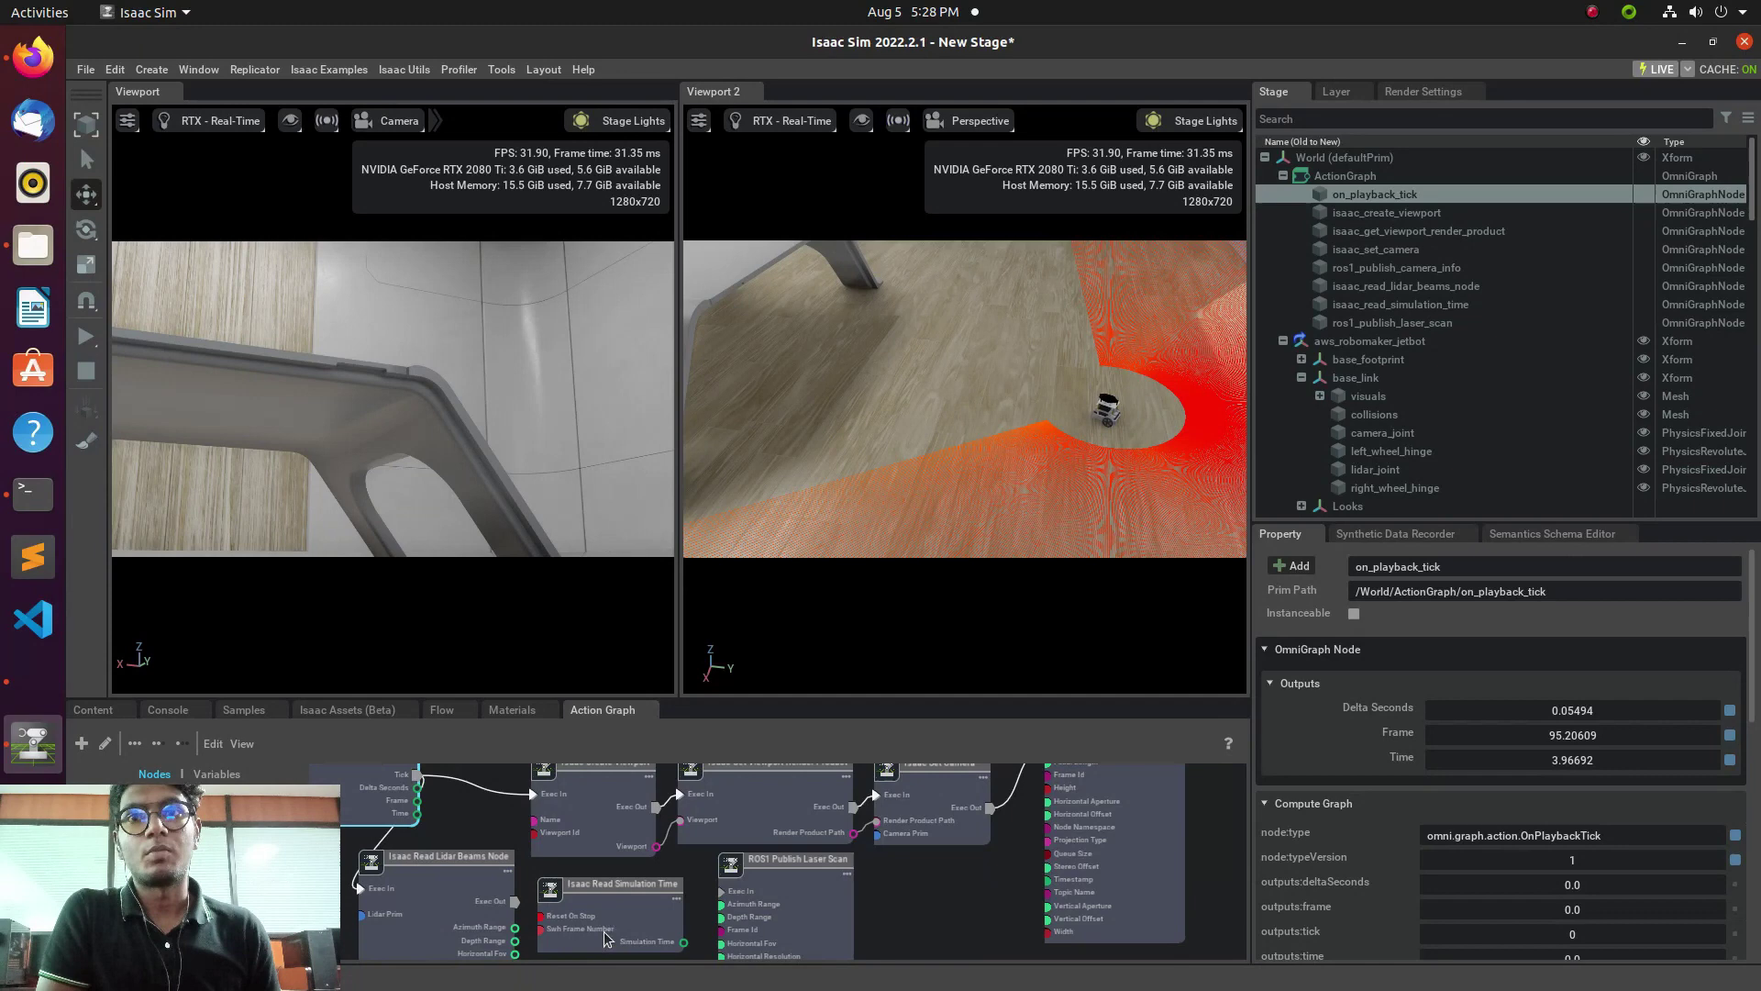
pyautogui.moveTo(612, 934); pyautogui.dragTo(631, 938)
pyautogui.click(775, 926)
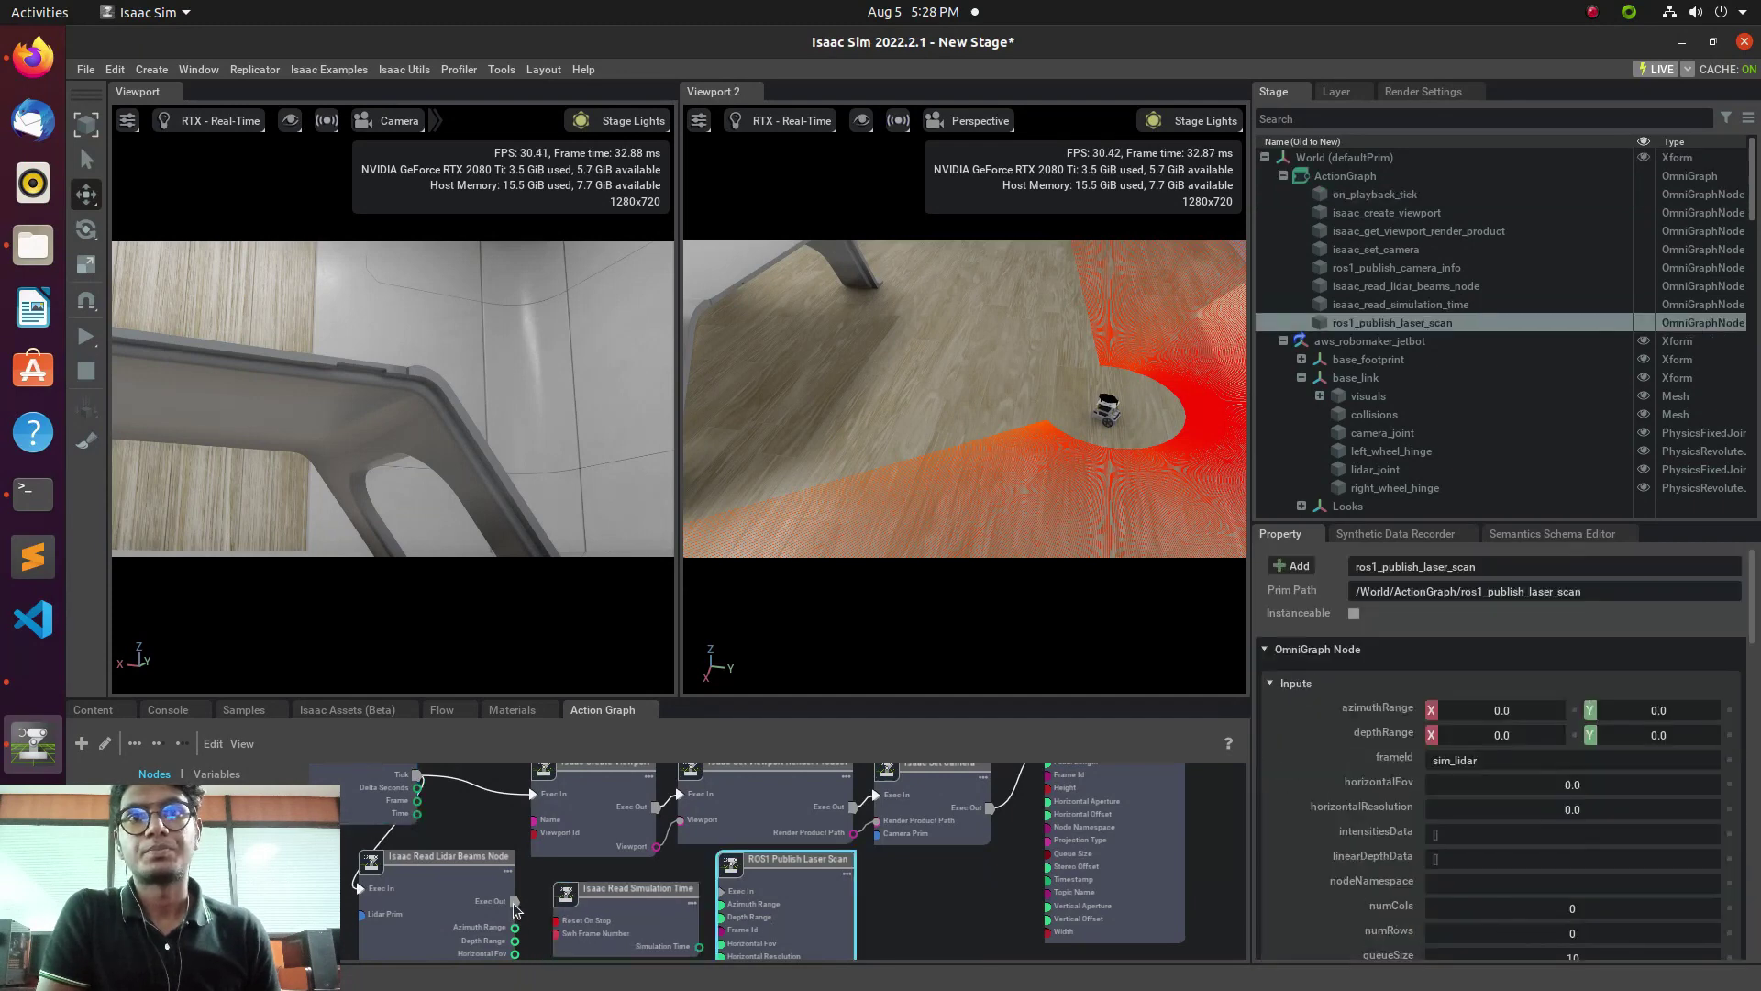
pyautogui.moveTo(516, 901); pyautogui.dragTo(927, 911)
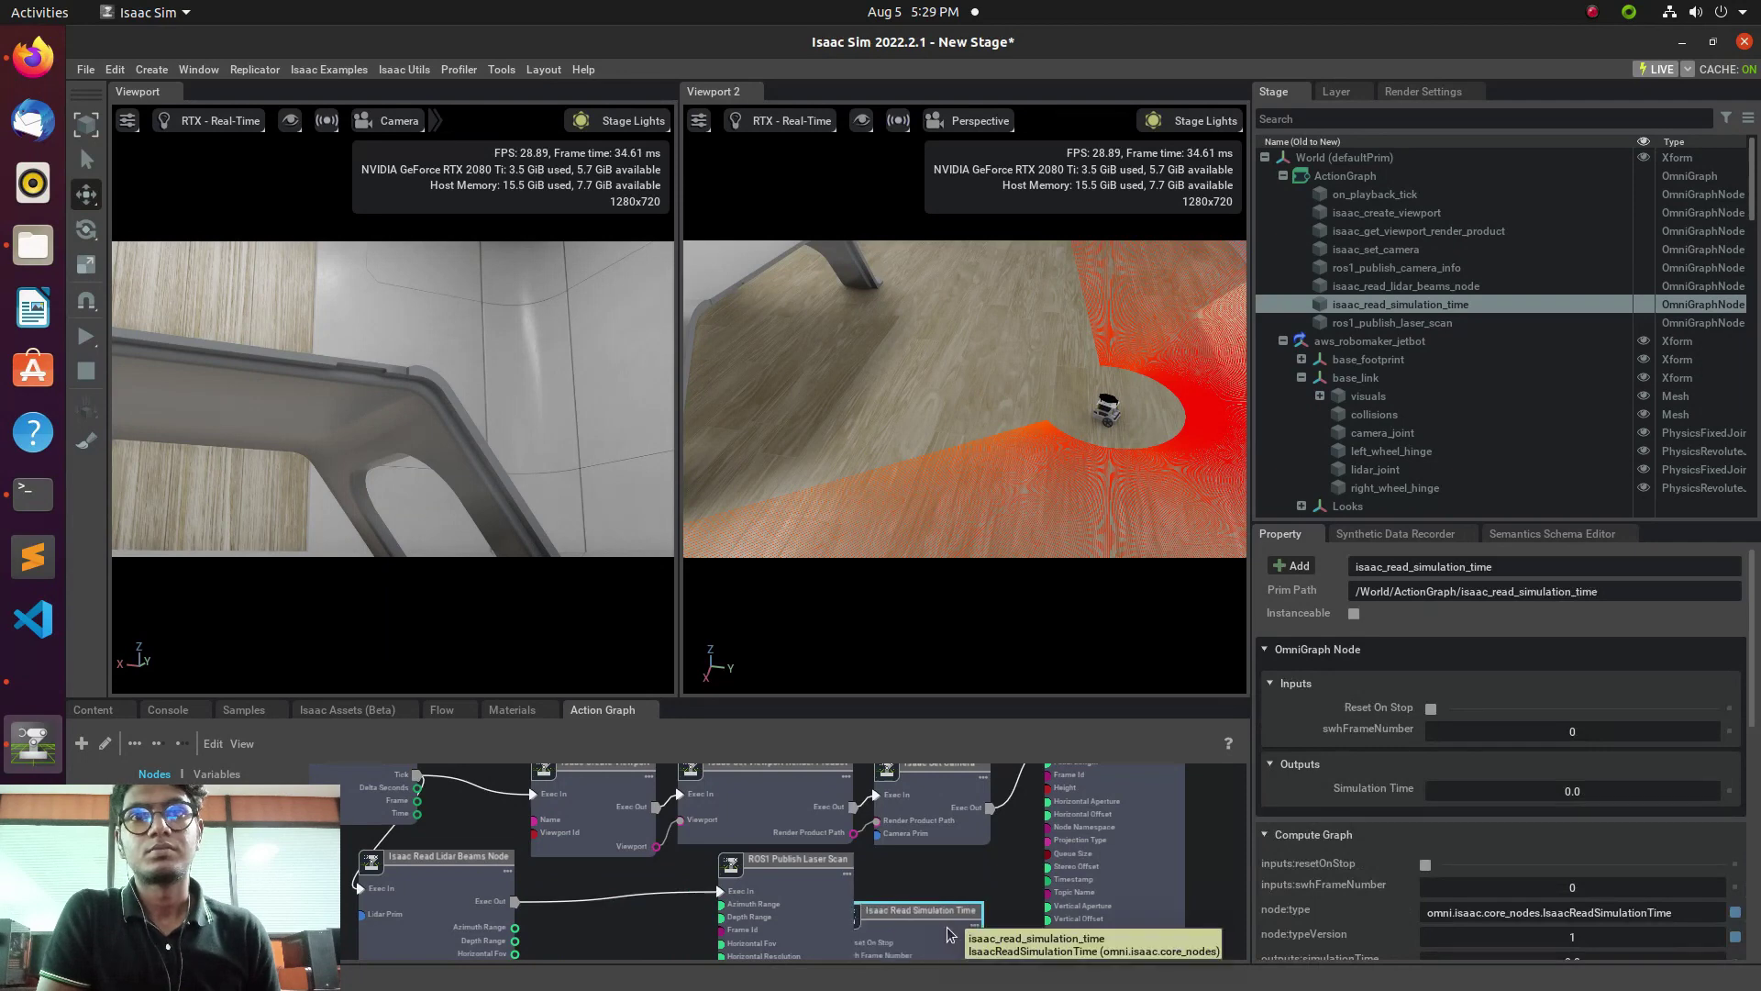
# Connect the lidar beams node's Azimuth Range and Depth Range to the matching laser scan inputs, and Horizontal Resolution to Horizontal Fov.
pyautogui.scroll(-3, 734, 908)
pyautogui.scroll(3, 707, 928)
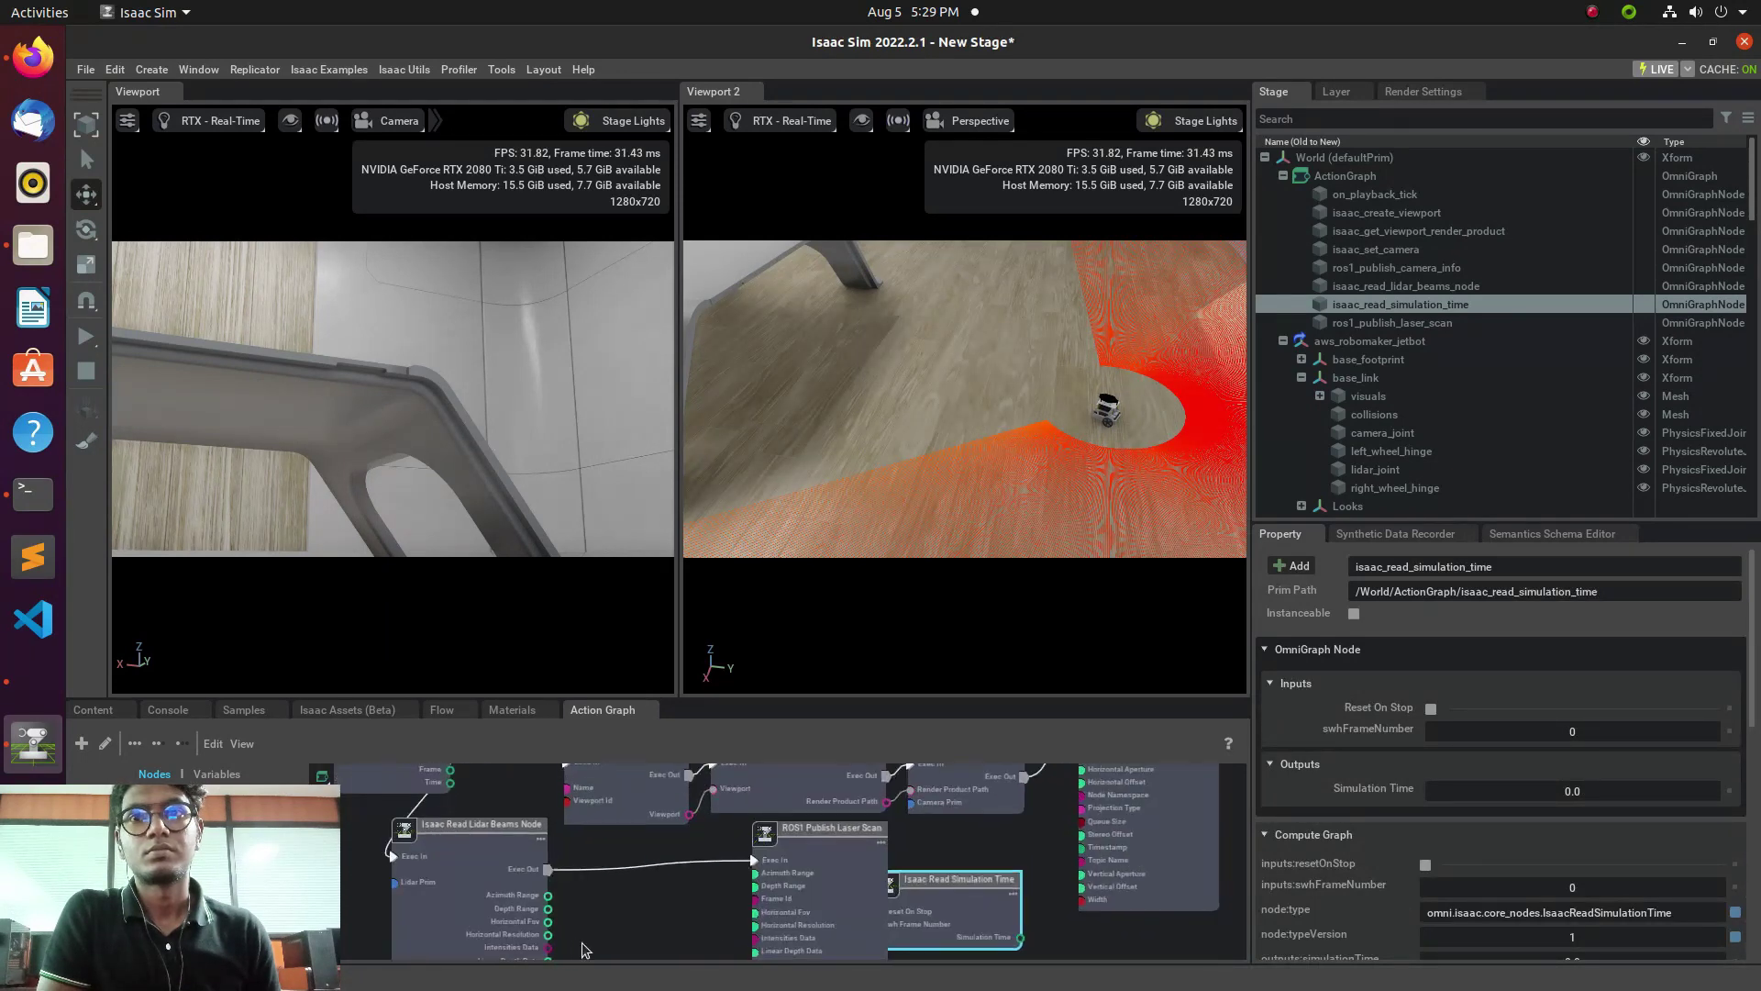
pyautogui.moveTo(520, 925); pyautogui.dragTo(754, 885)
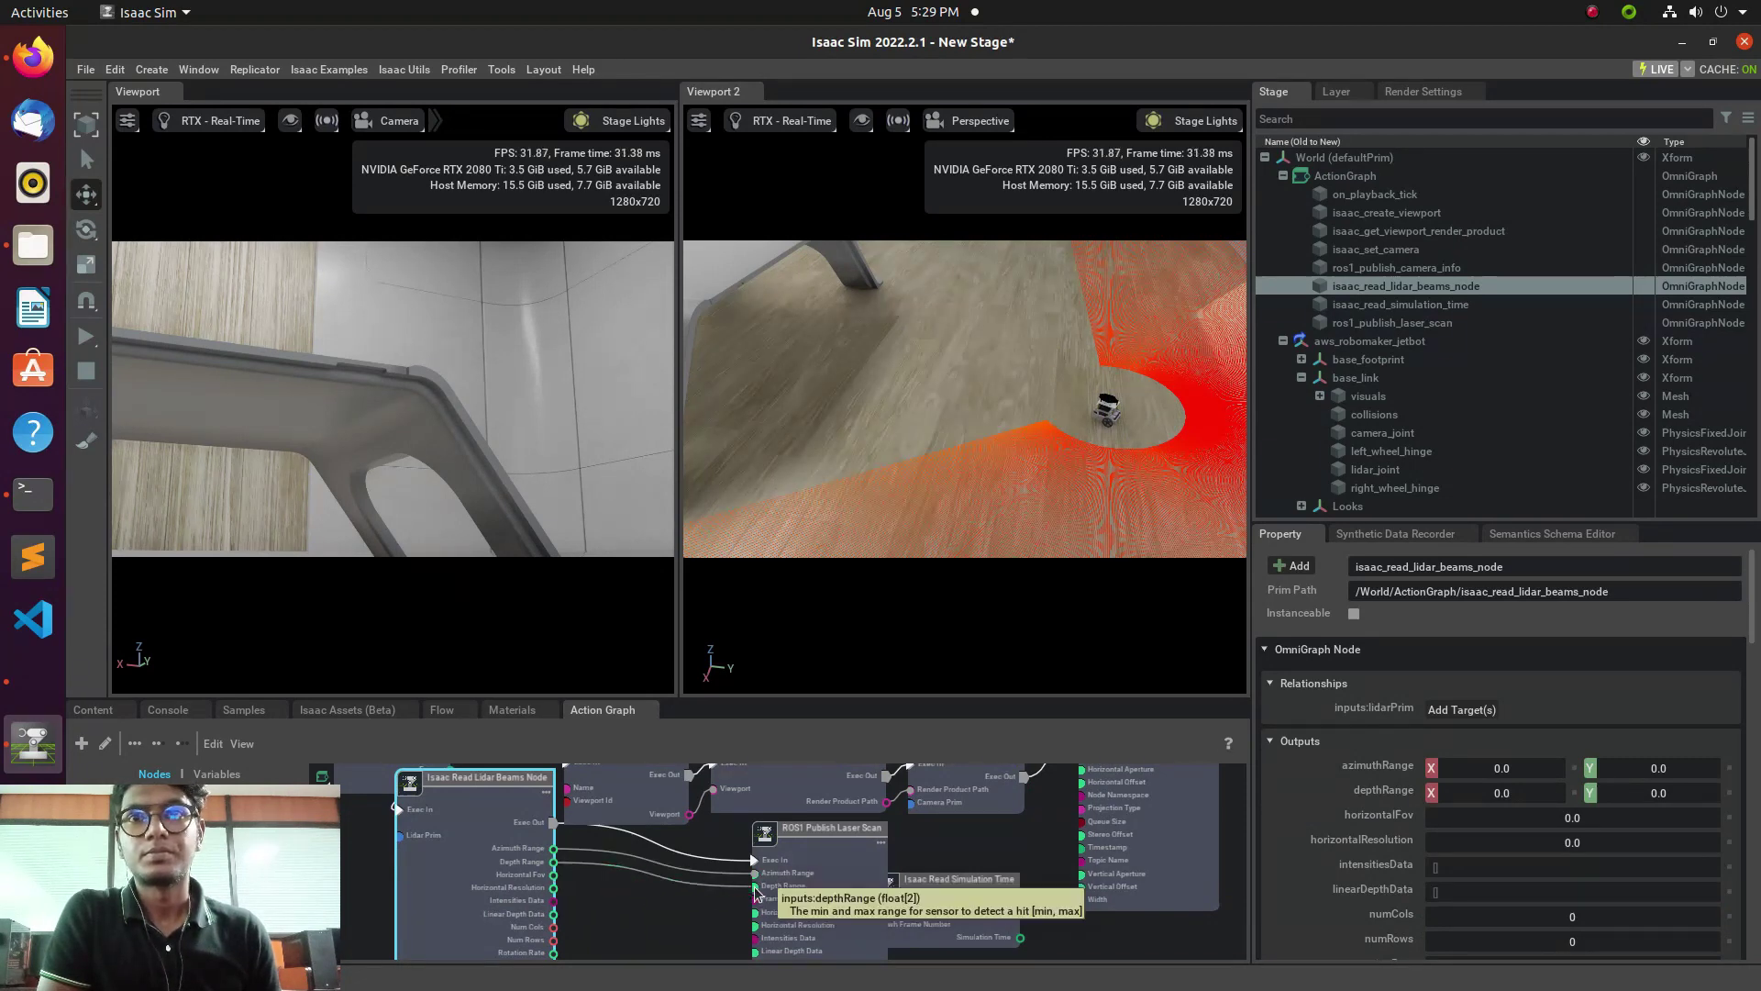
pyautogui.moveTo(554, 887); pyautogui.dragTo(754, 912)
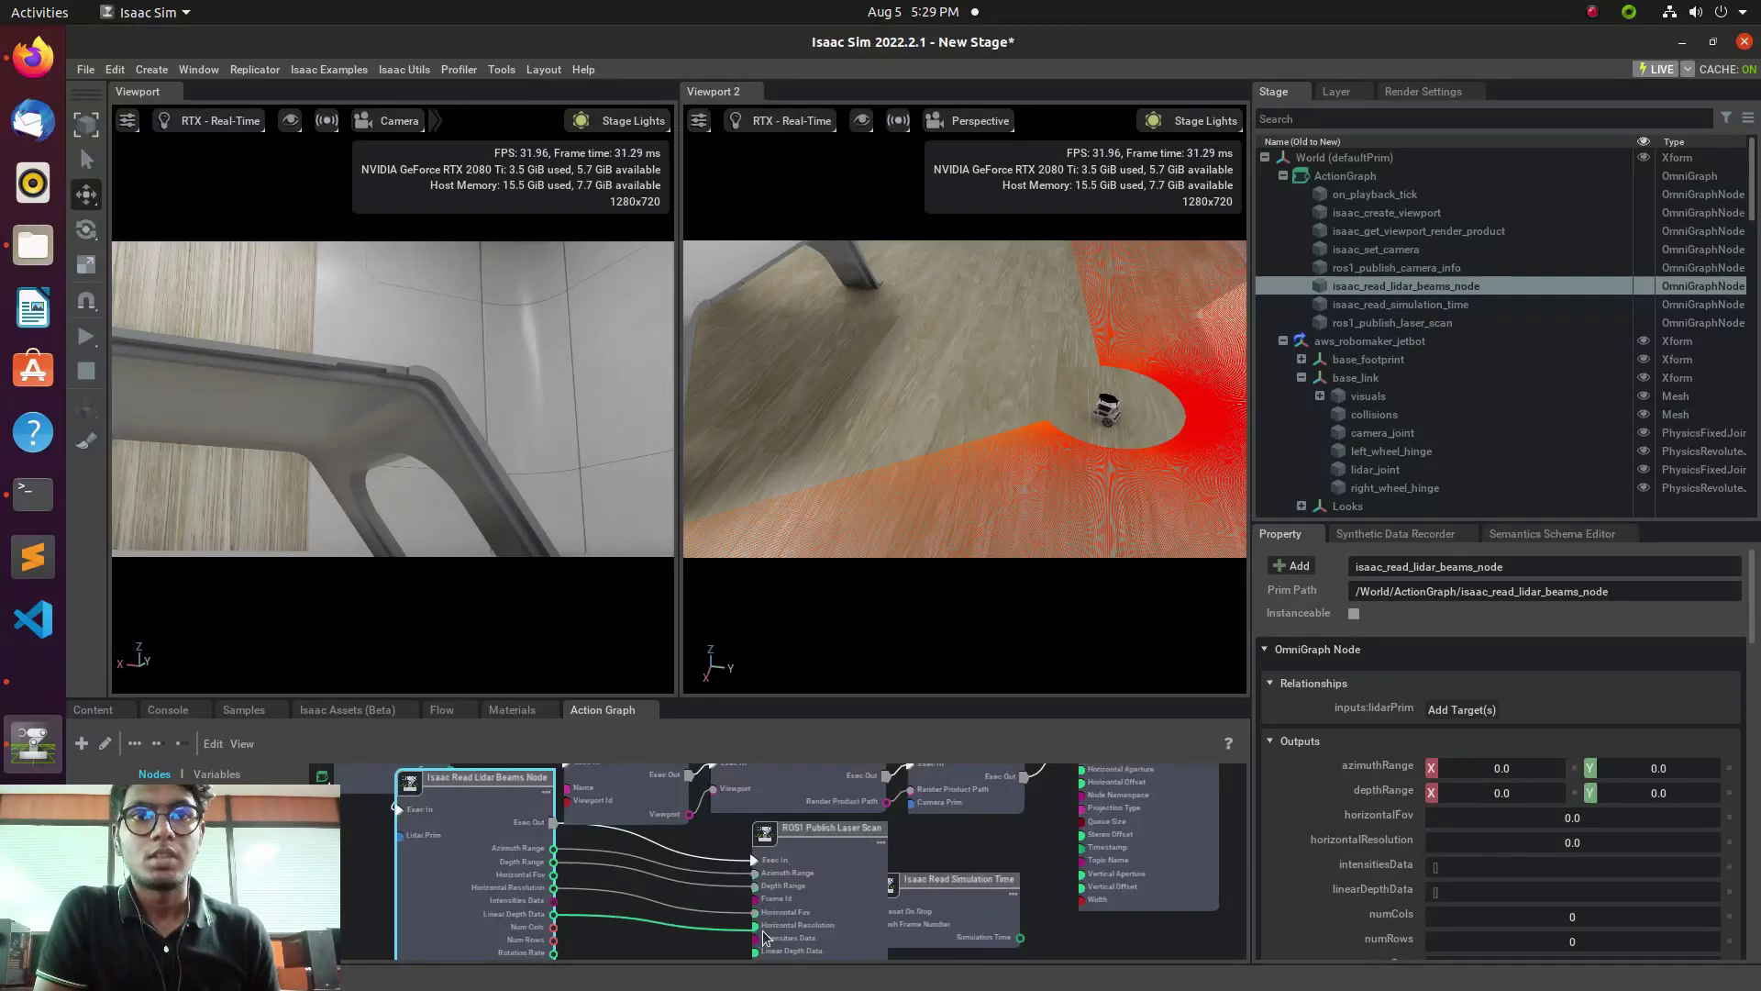
# Connect the lidar beams node's Intensities Data and Linear Depth Data outputs to the matching ROS1 Publish Laser Scan inputs.
pyautogui.scroll(-3, 603, 924)
pyautogui.scroll(6, 587, 930)
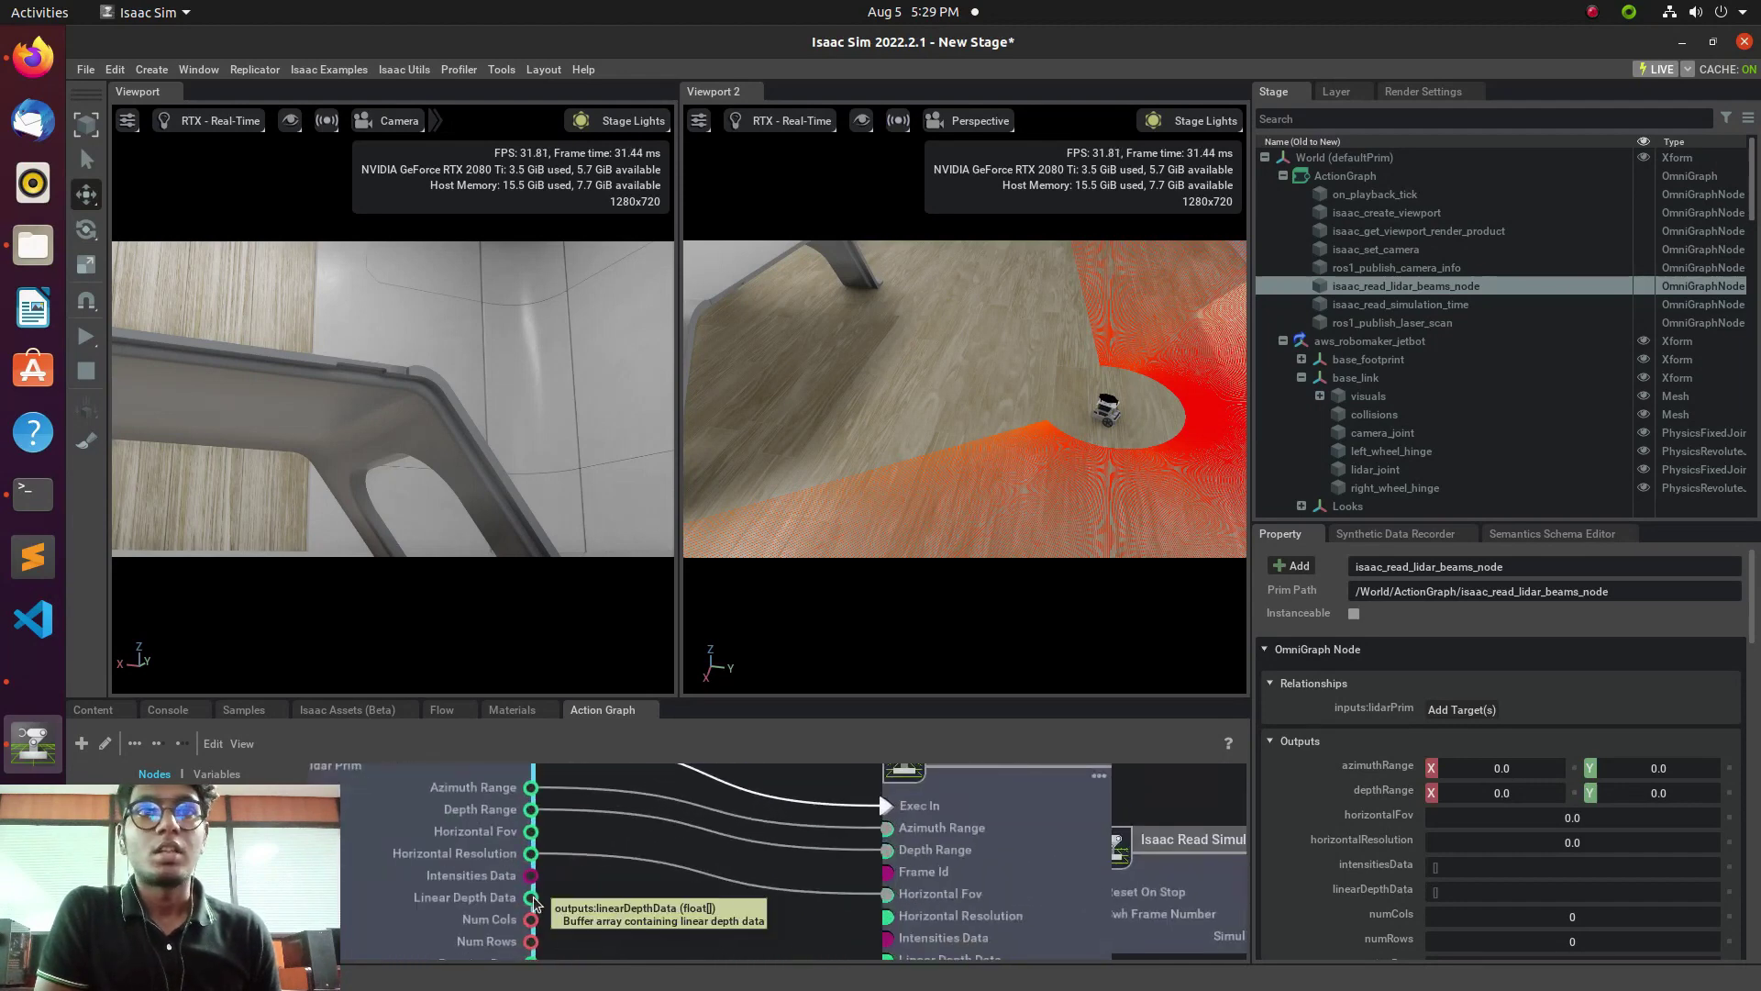
pyautogui.moveTo(535, 905); pyautogui.dragTo(888, 935)
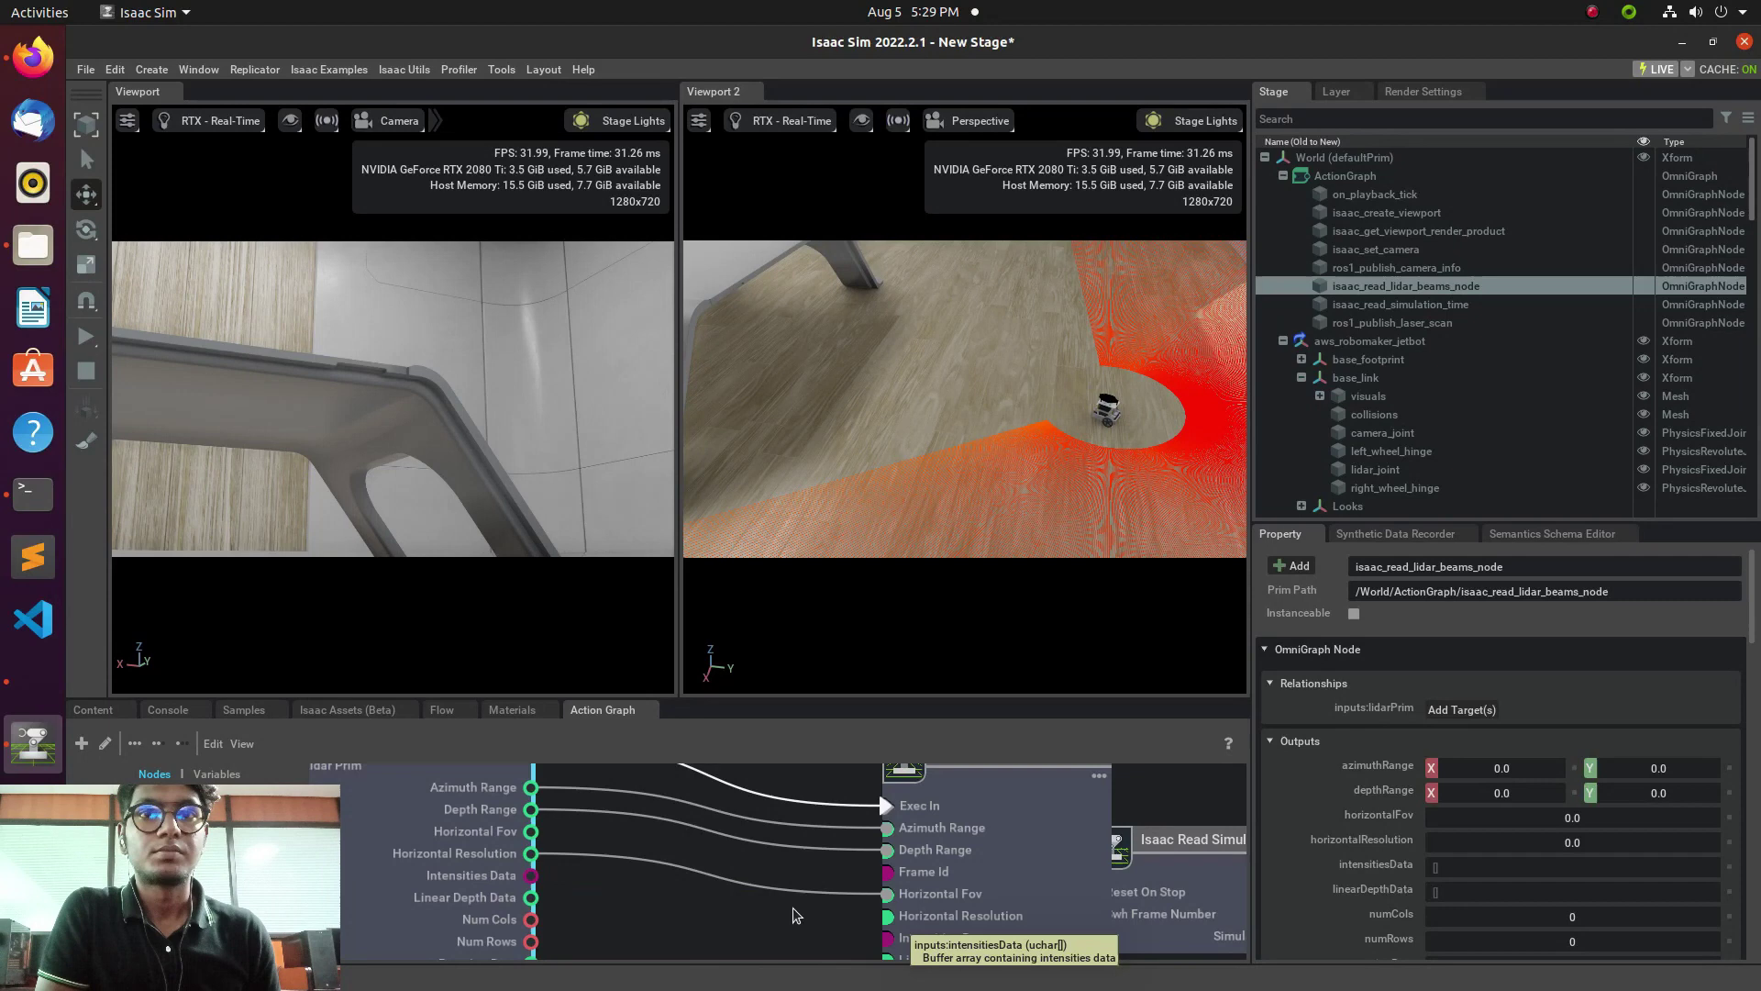
pyautogui.scroll(-5, 972, 770)
pyautogui.scroll(3, 697, 940)
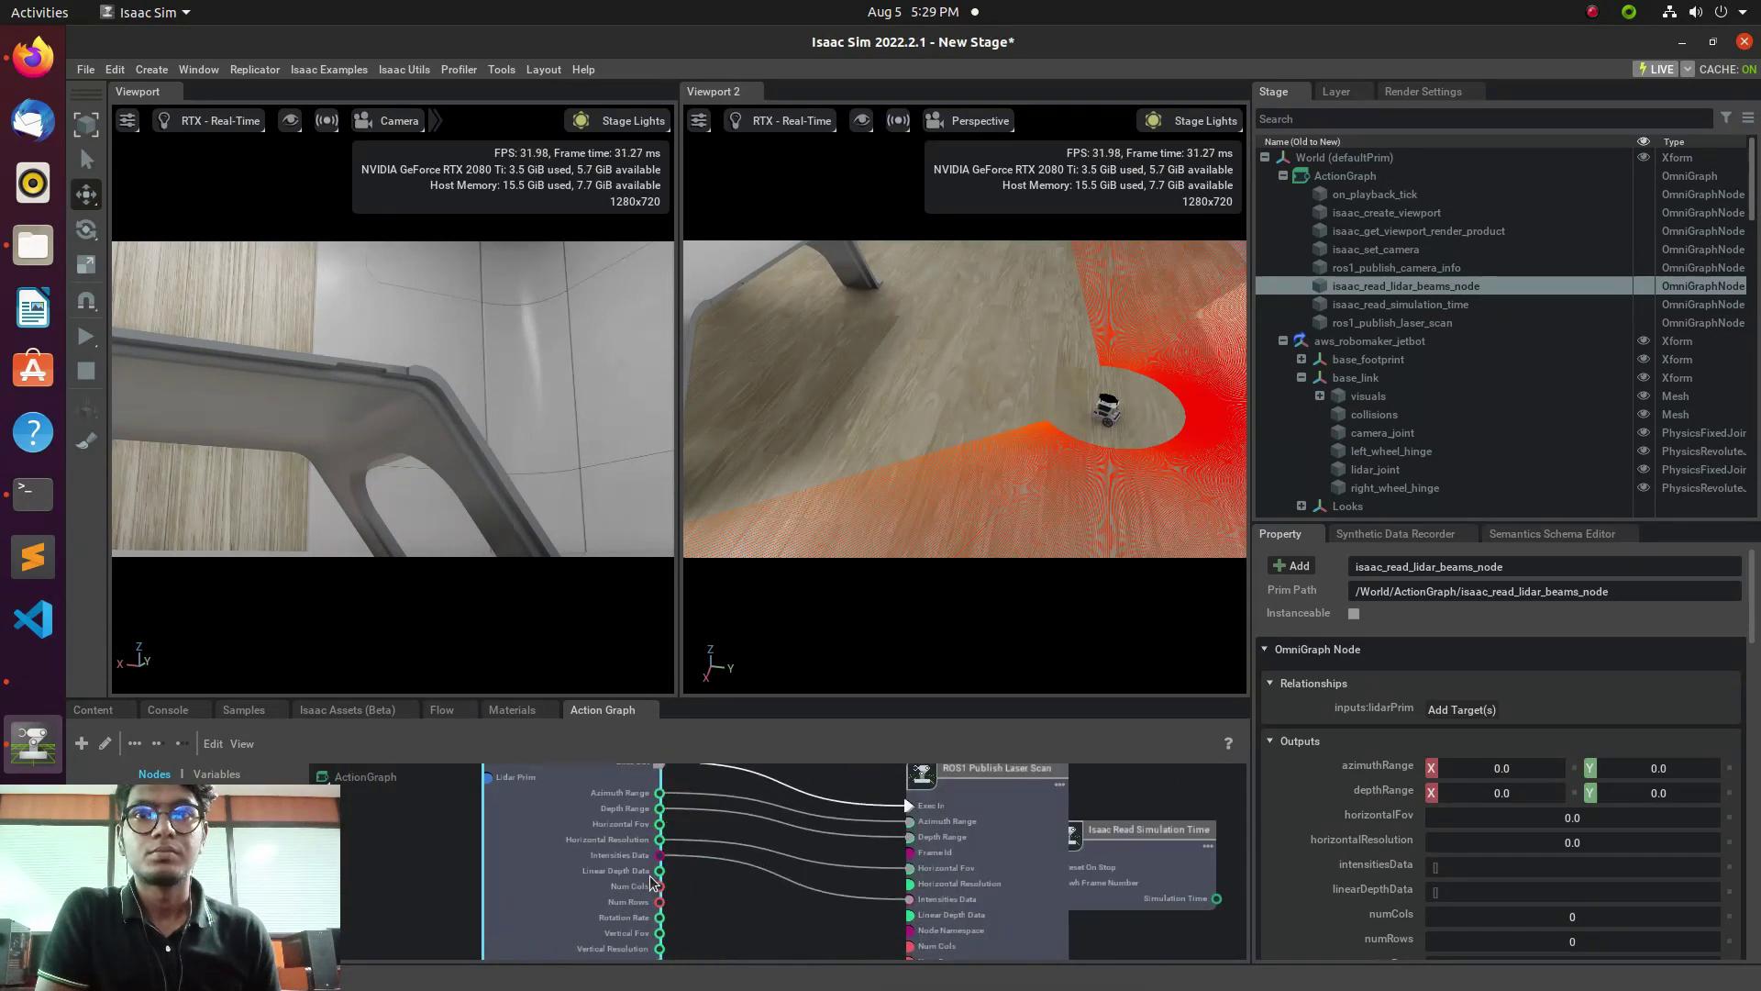
pyautogui.moveTo(660, 871); pyautogui.dragTo(906, 916)
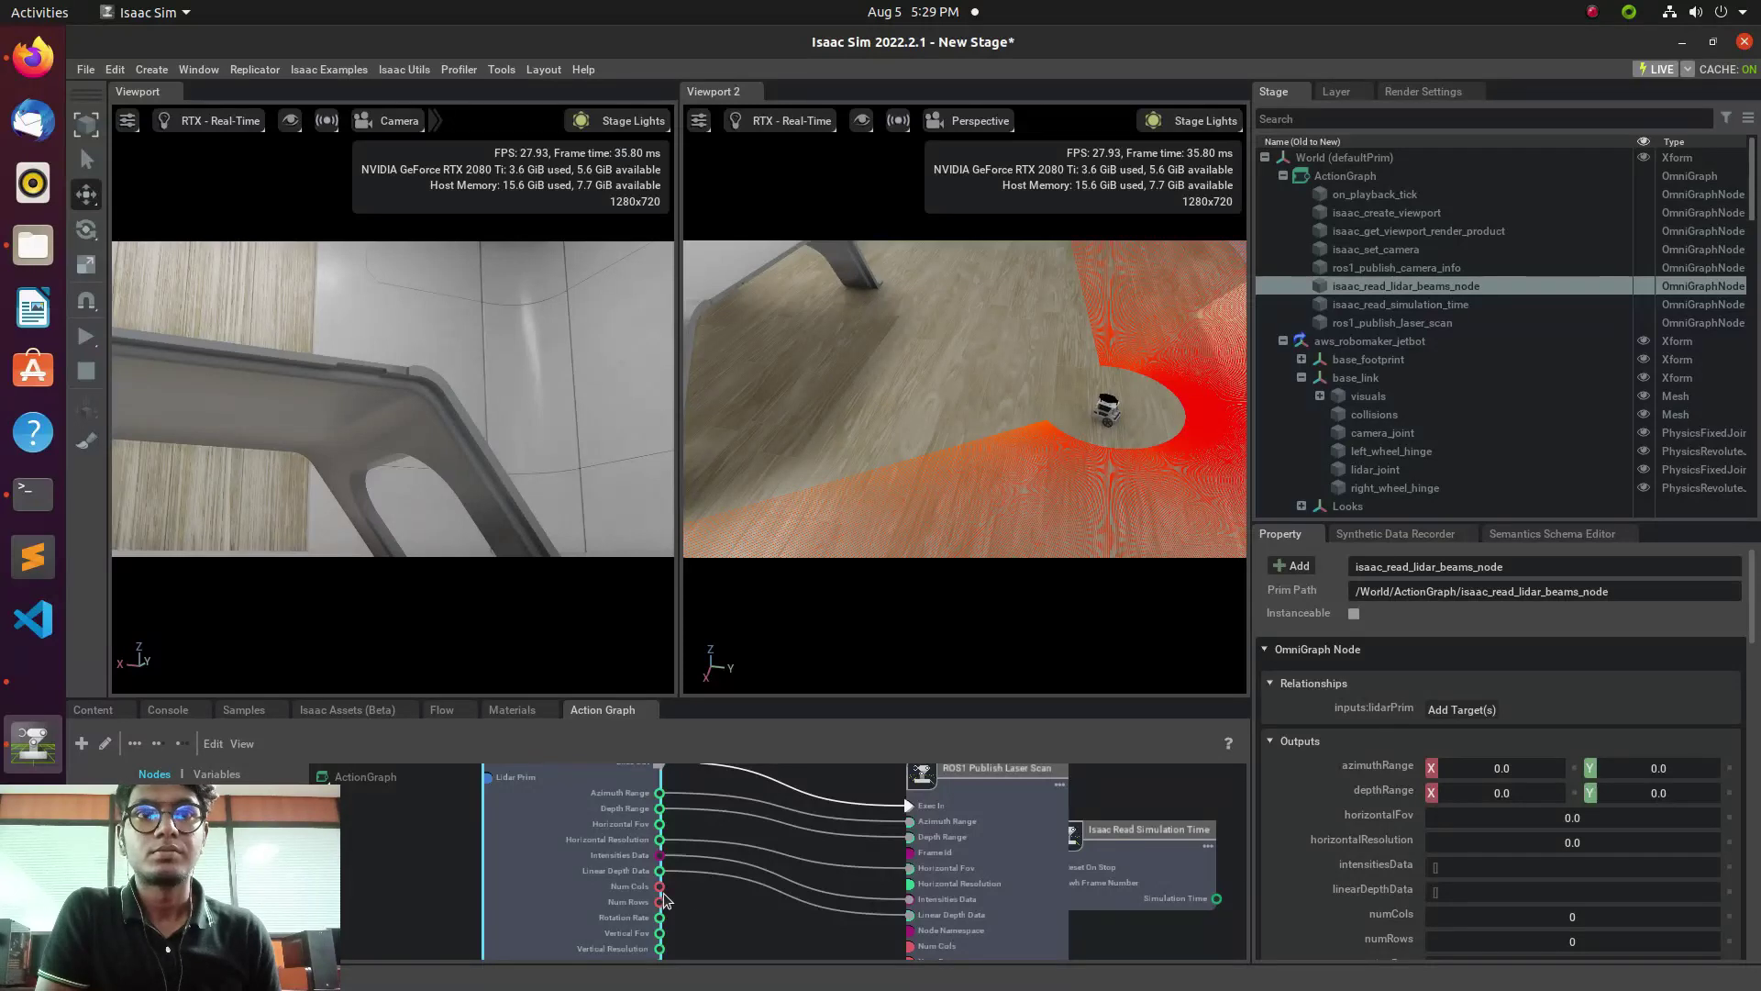
# Connect the lidar beams node's Num Cols and Num Rows outputs to the matching laser scan inputs.
pyautogui.moveTo(660, 887); pyautogui.dragTo(906, 953)
pyautogui.scroll(-3, 906, 954)
pyautogui.scroll(4, 782, 924)
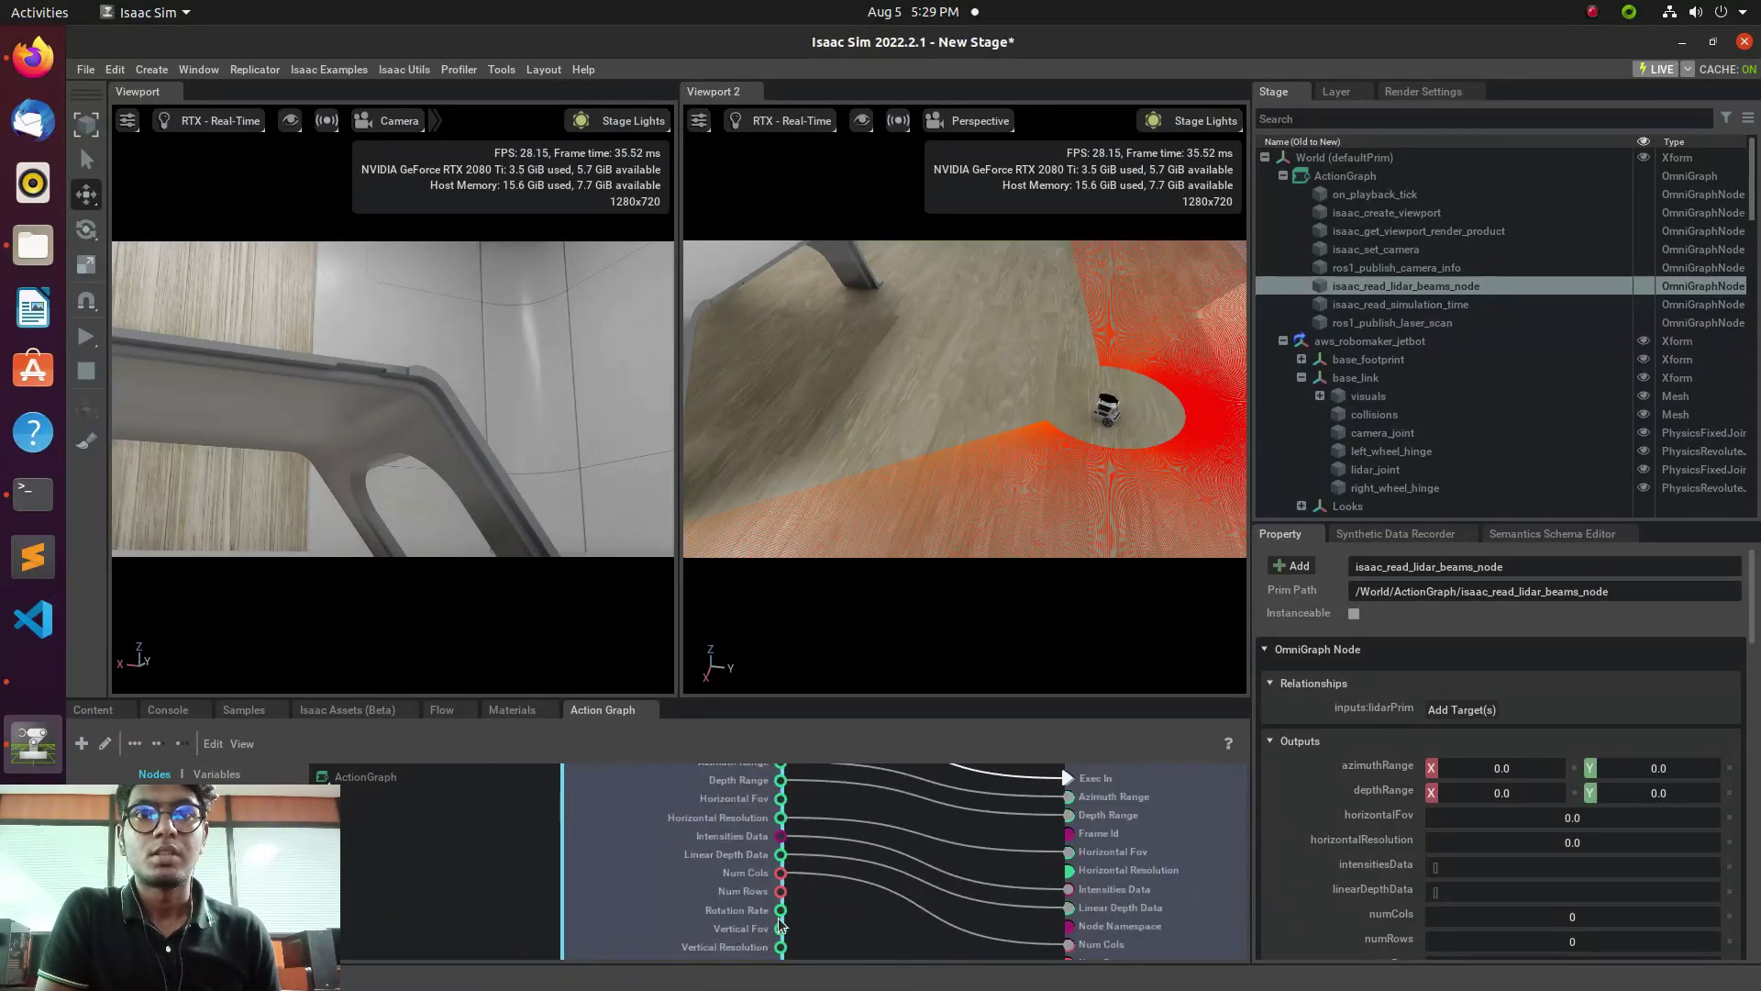
pyautogui.moveTo(876, 936); pyautogui.dragTo(995, 958)
# Connect the lidar beams node's Rotation Rate output to the Rotation Rate input of ROS1 Publish Laser Scan.
pyautogui.scroll(-5, 991, 962)
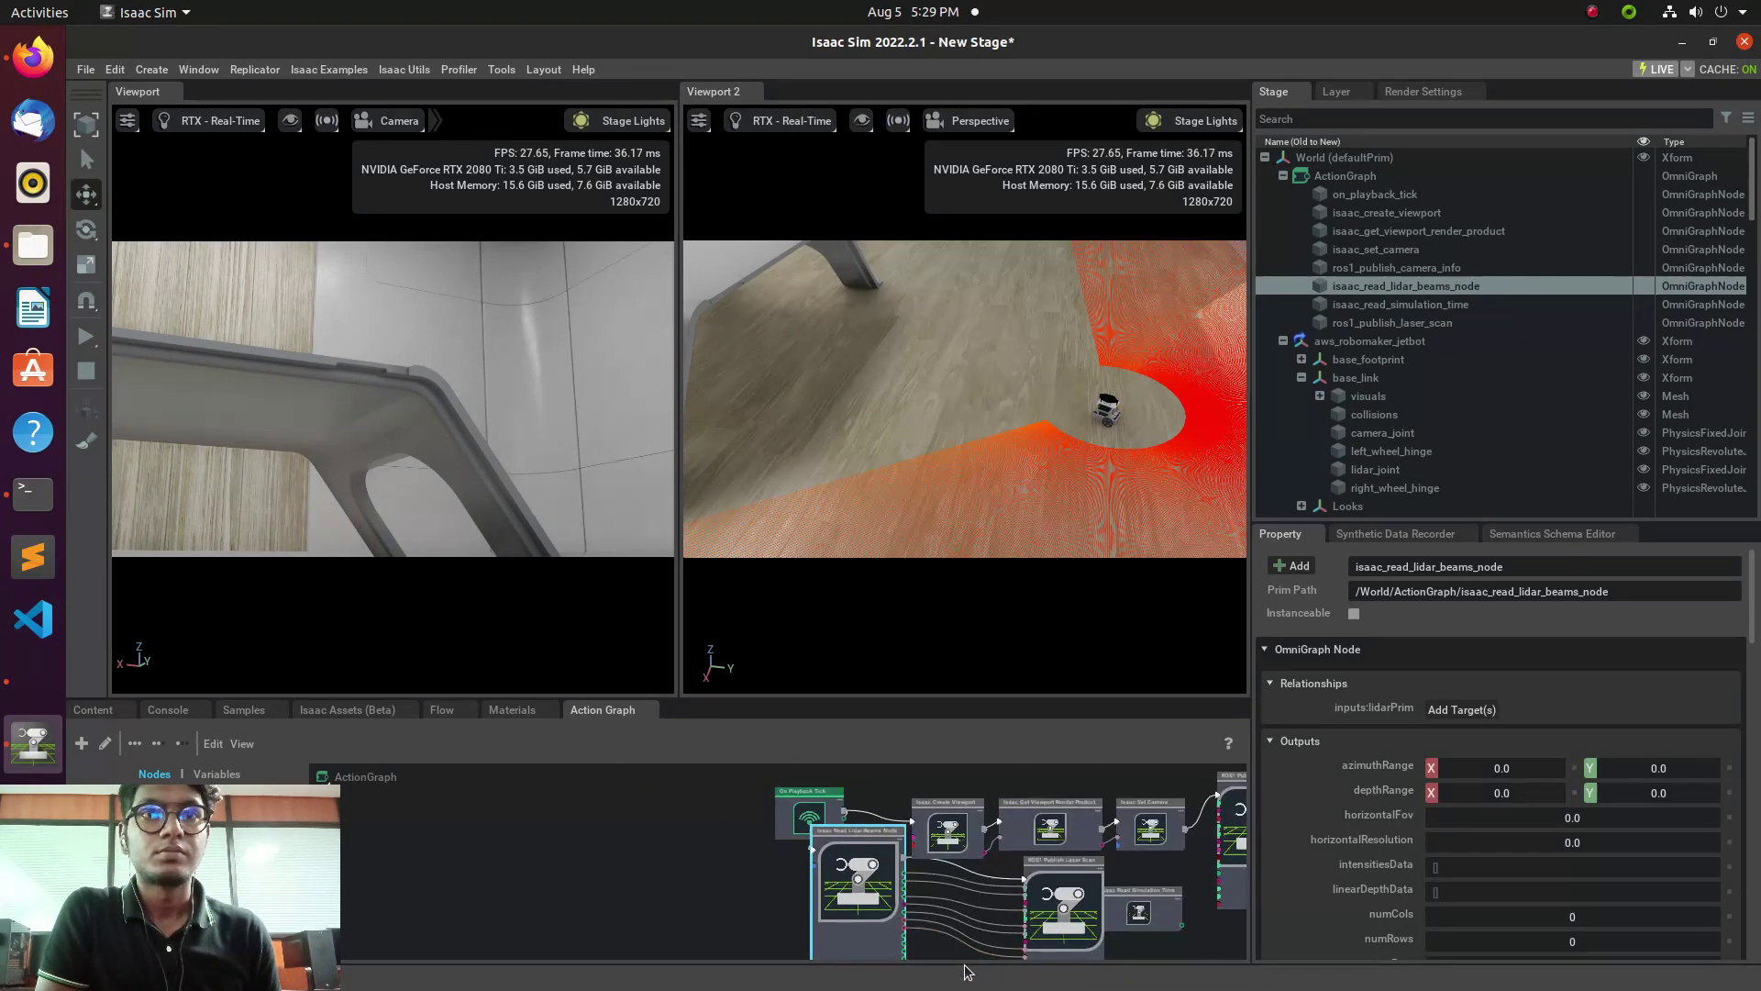
pyautogui.scroll(5, 886, 954)
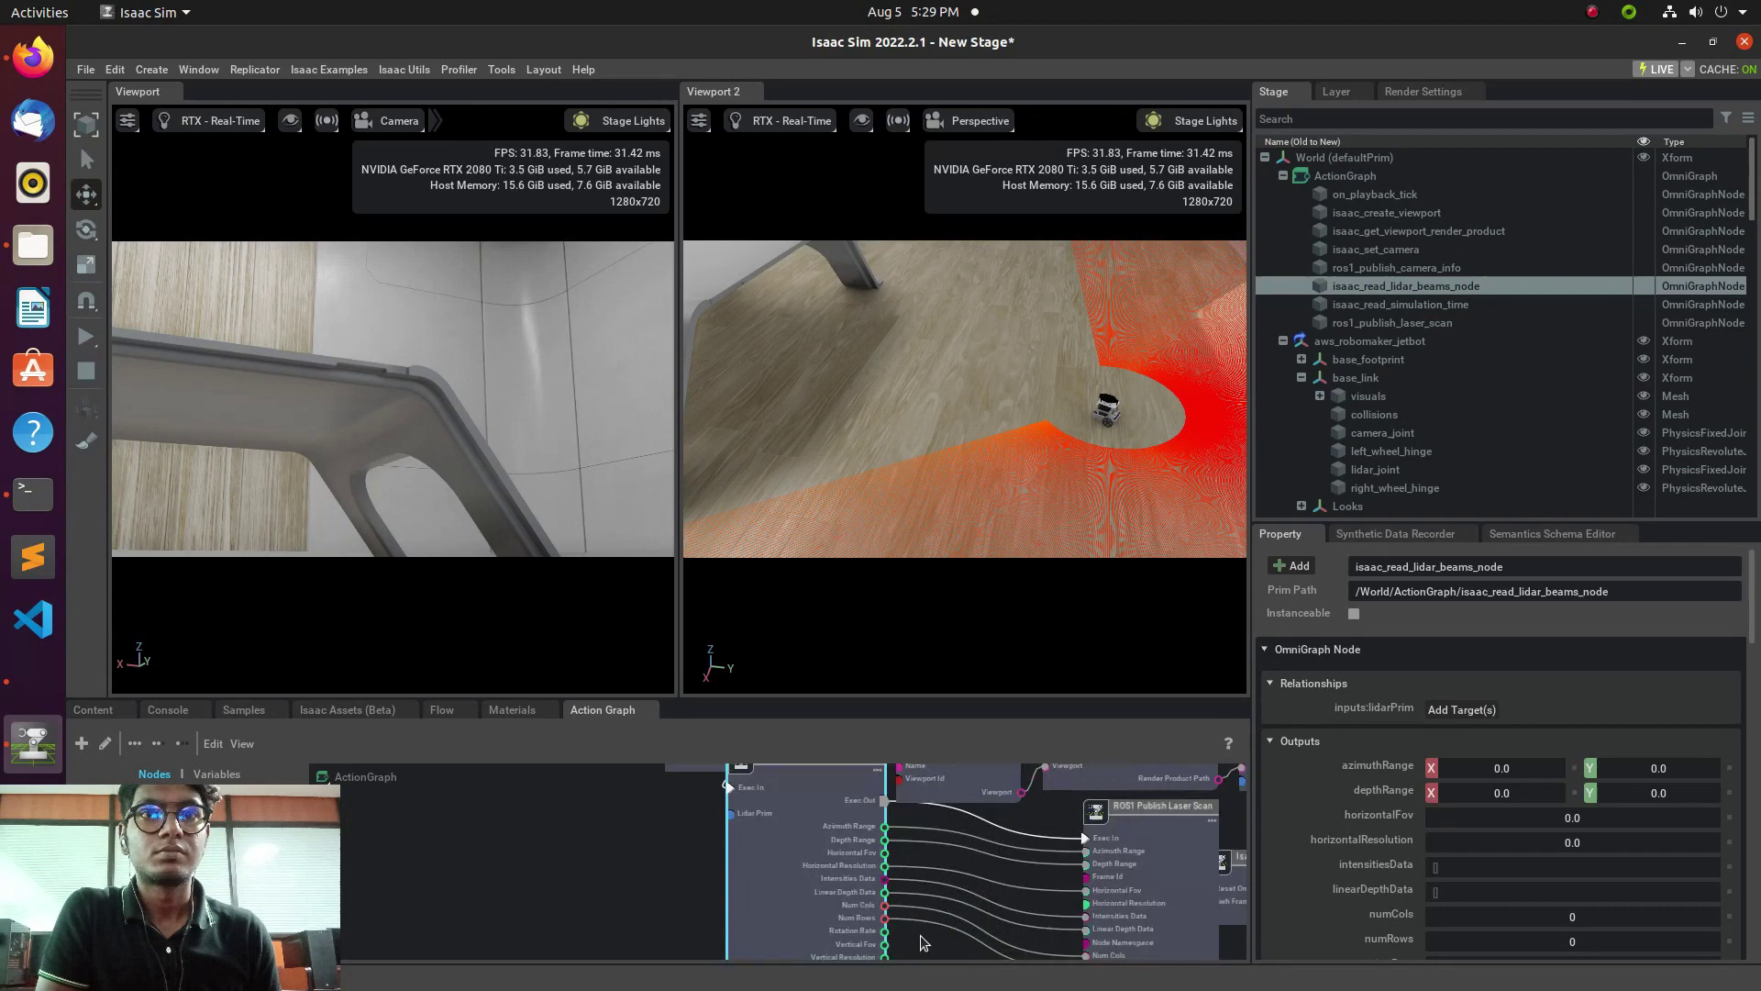
pyautogui.scroll(-5, 886, 954)
pyautogui.scroll(4, 1038, 938)
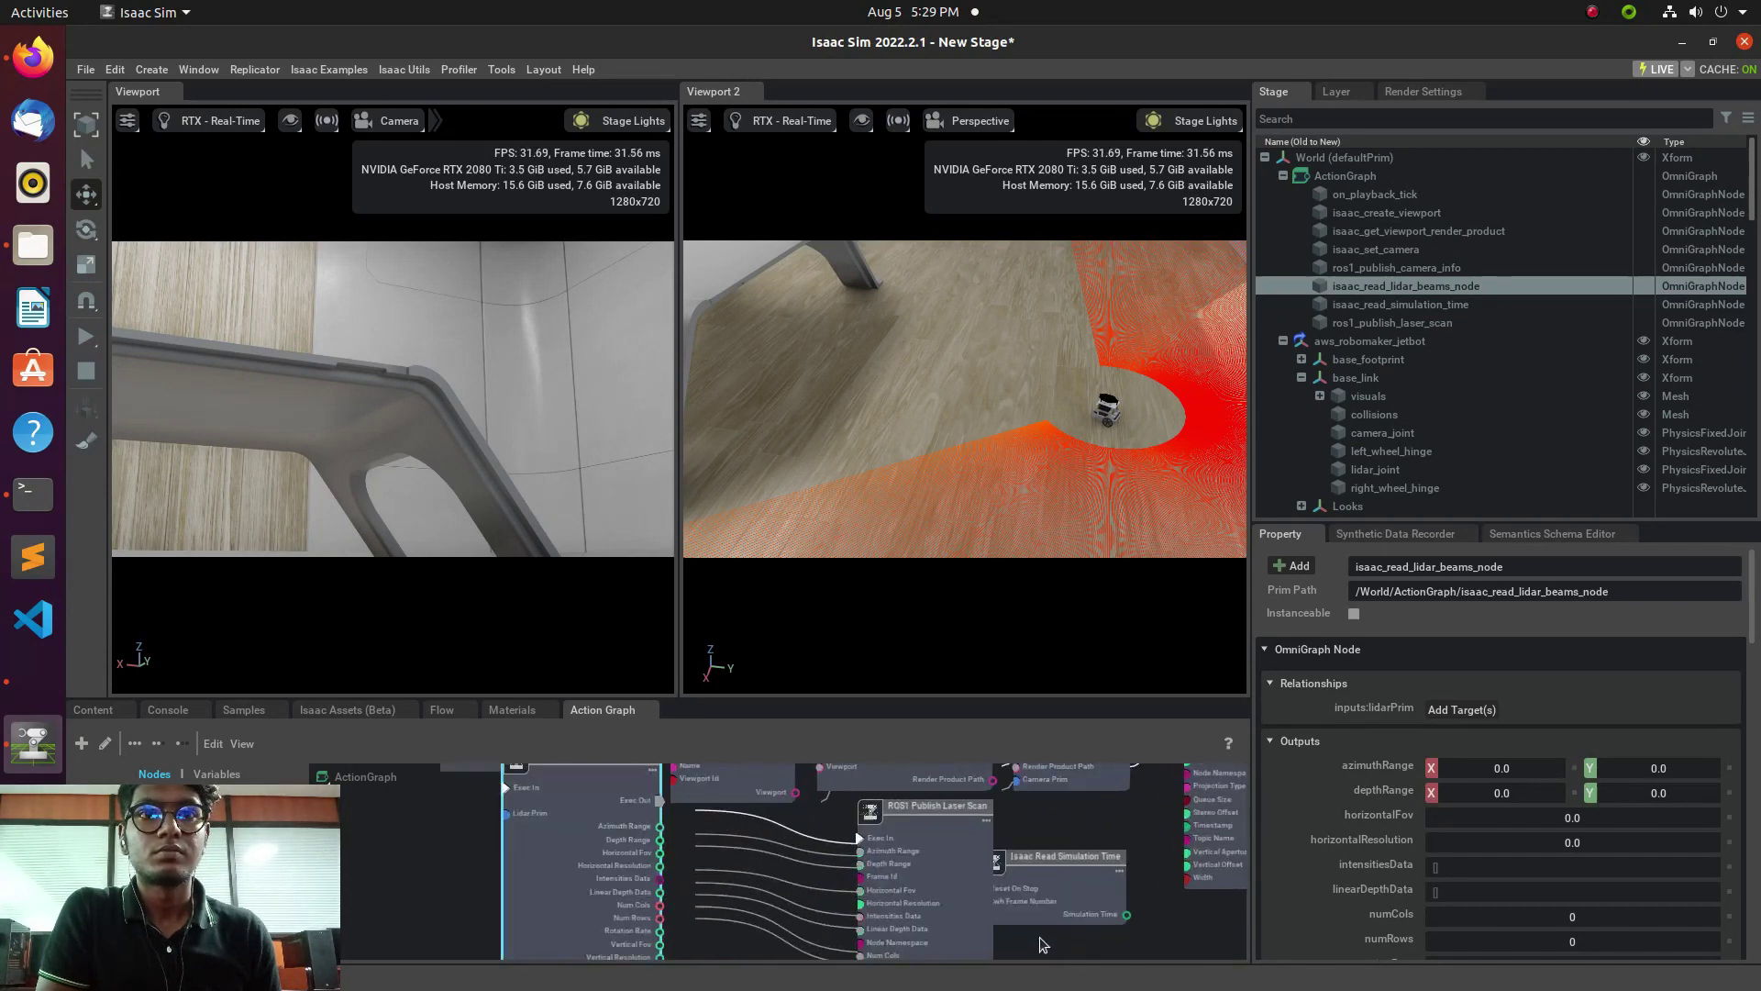
pyautogui.scroll(-3, 954, 926)
pyautogui.click(952, 917)
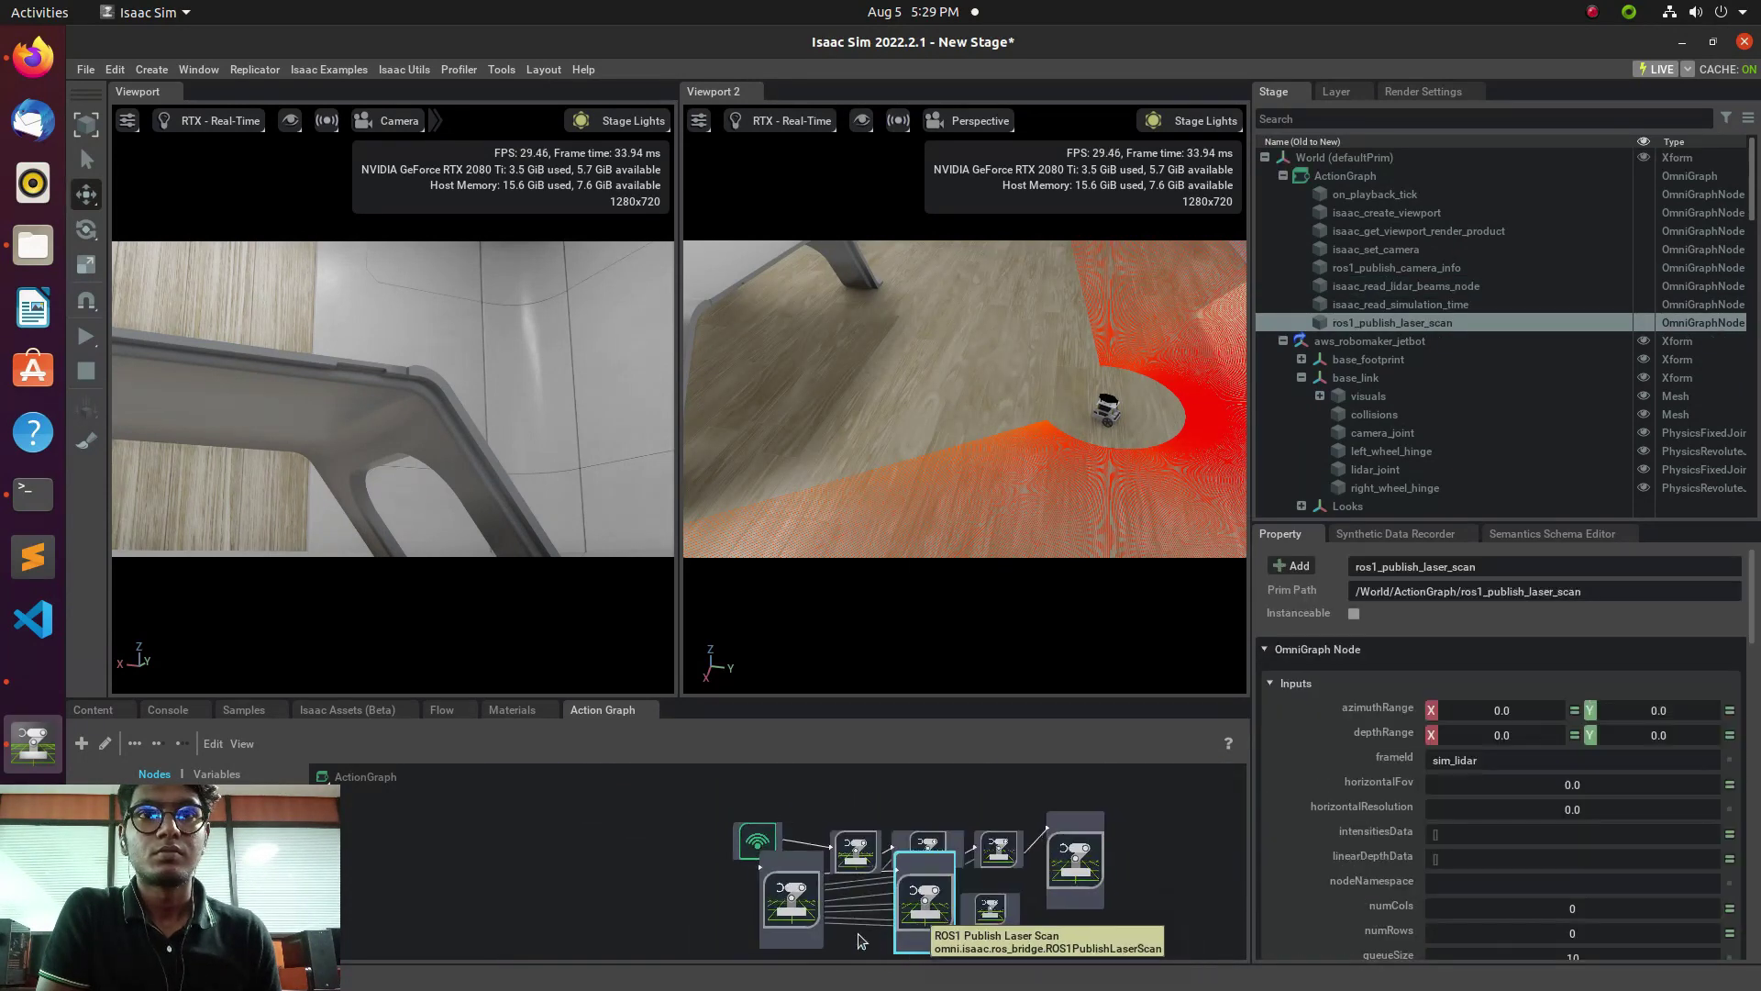
pyautogui.scroll(2, 839, 933)
pyautogui.scroll(3, 838, 933)
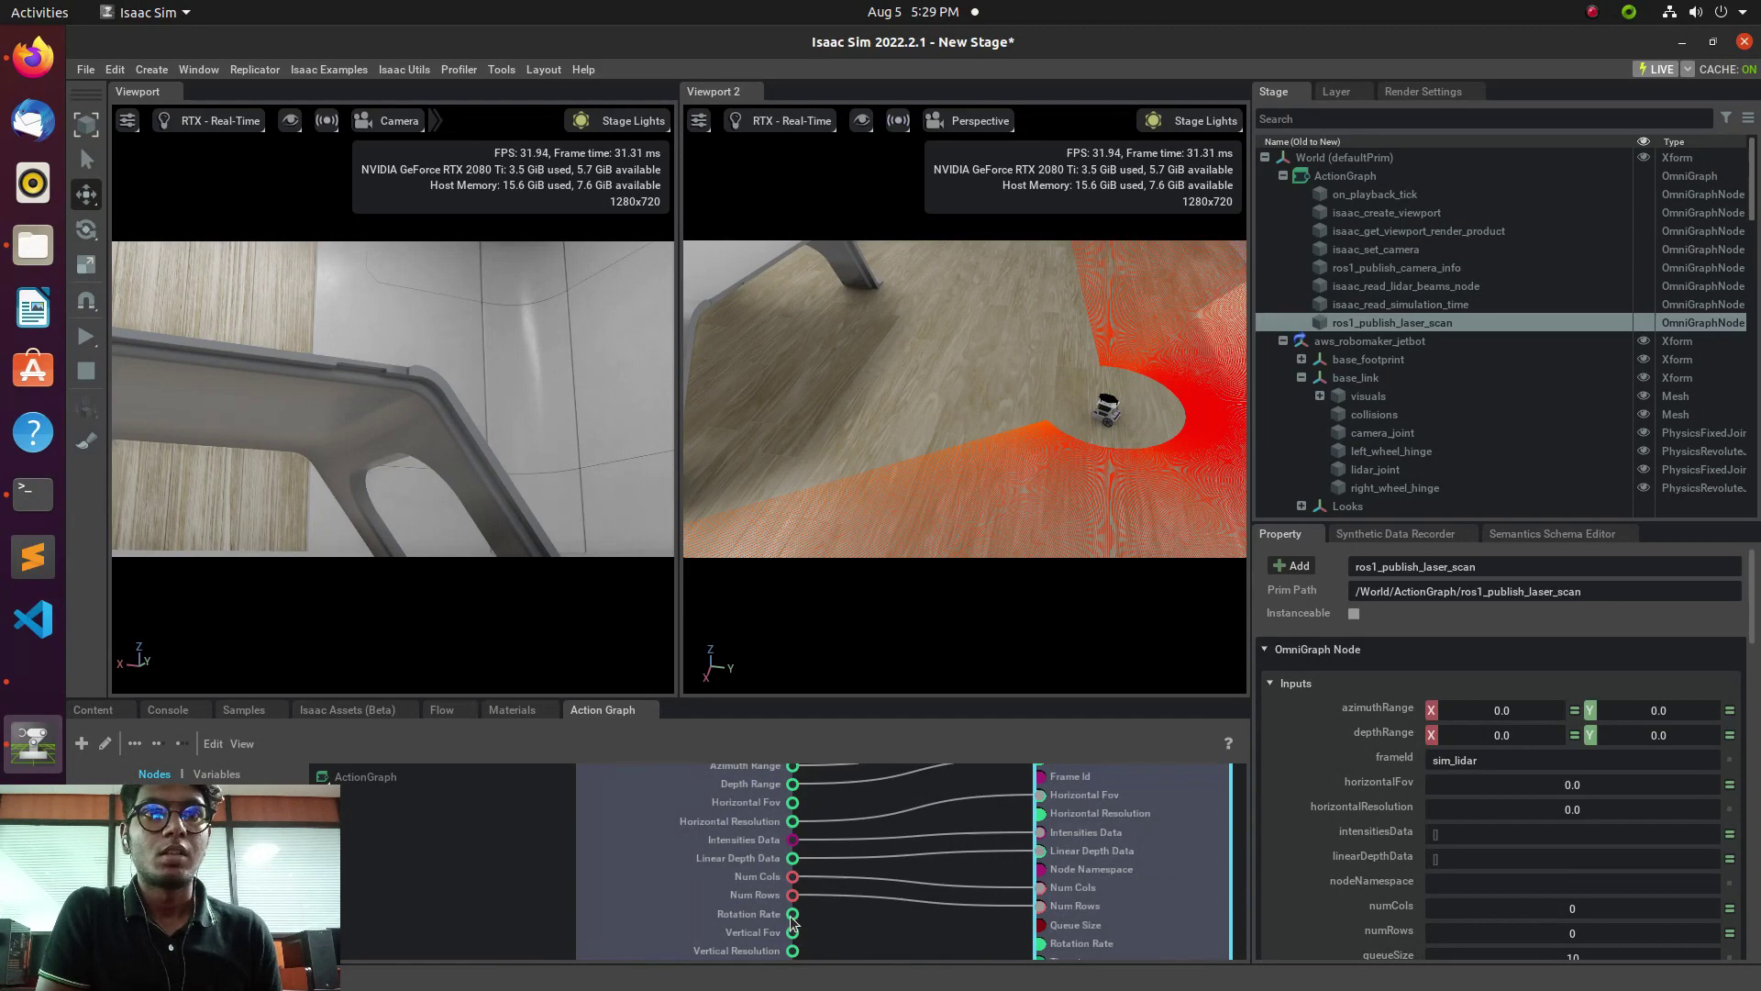
pyautogui.moveTo(792, 915); pyautogui.dragTo(1031, 944)
pyautogui.scroll(-5, 895, 933)
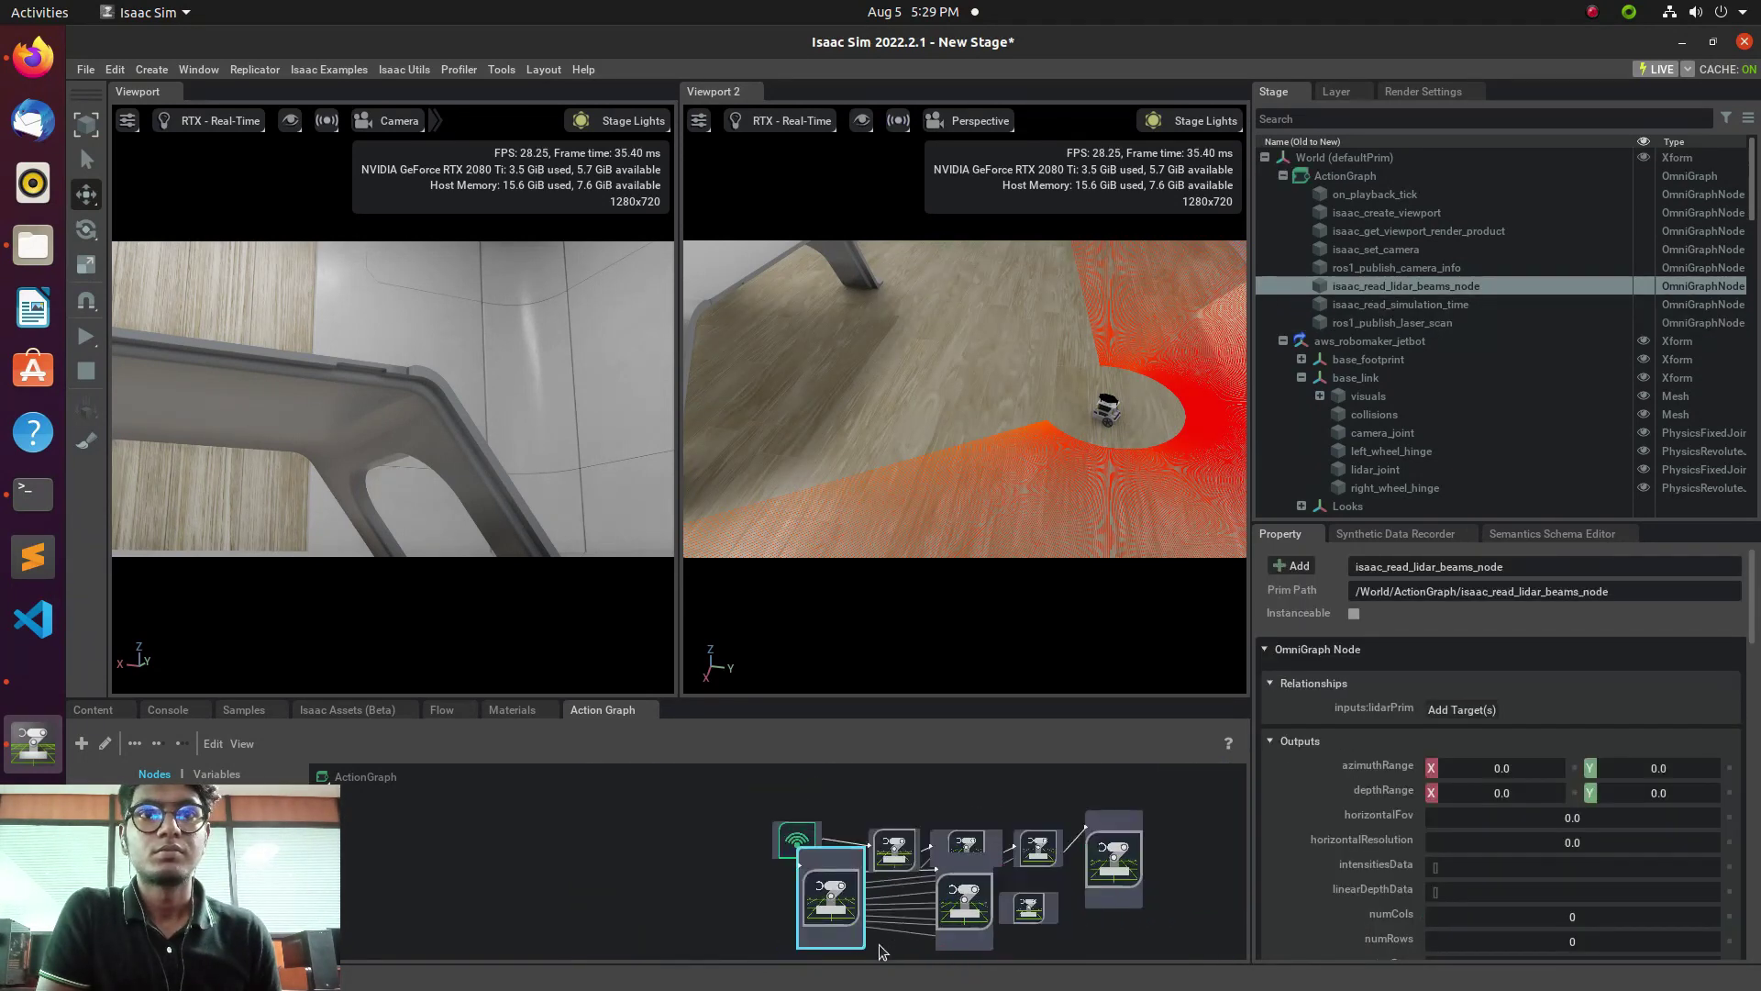
pyautogui.scroll(2, 879, 944)
pyautogui.scroll(3, 879, 944)
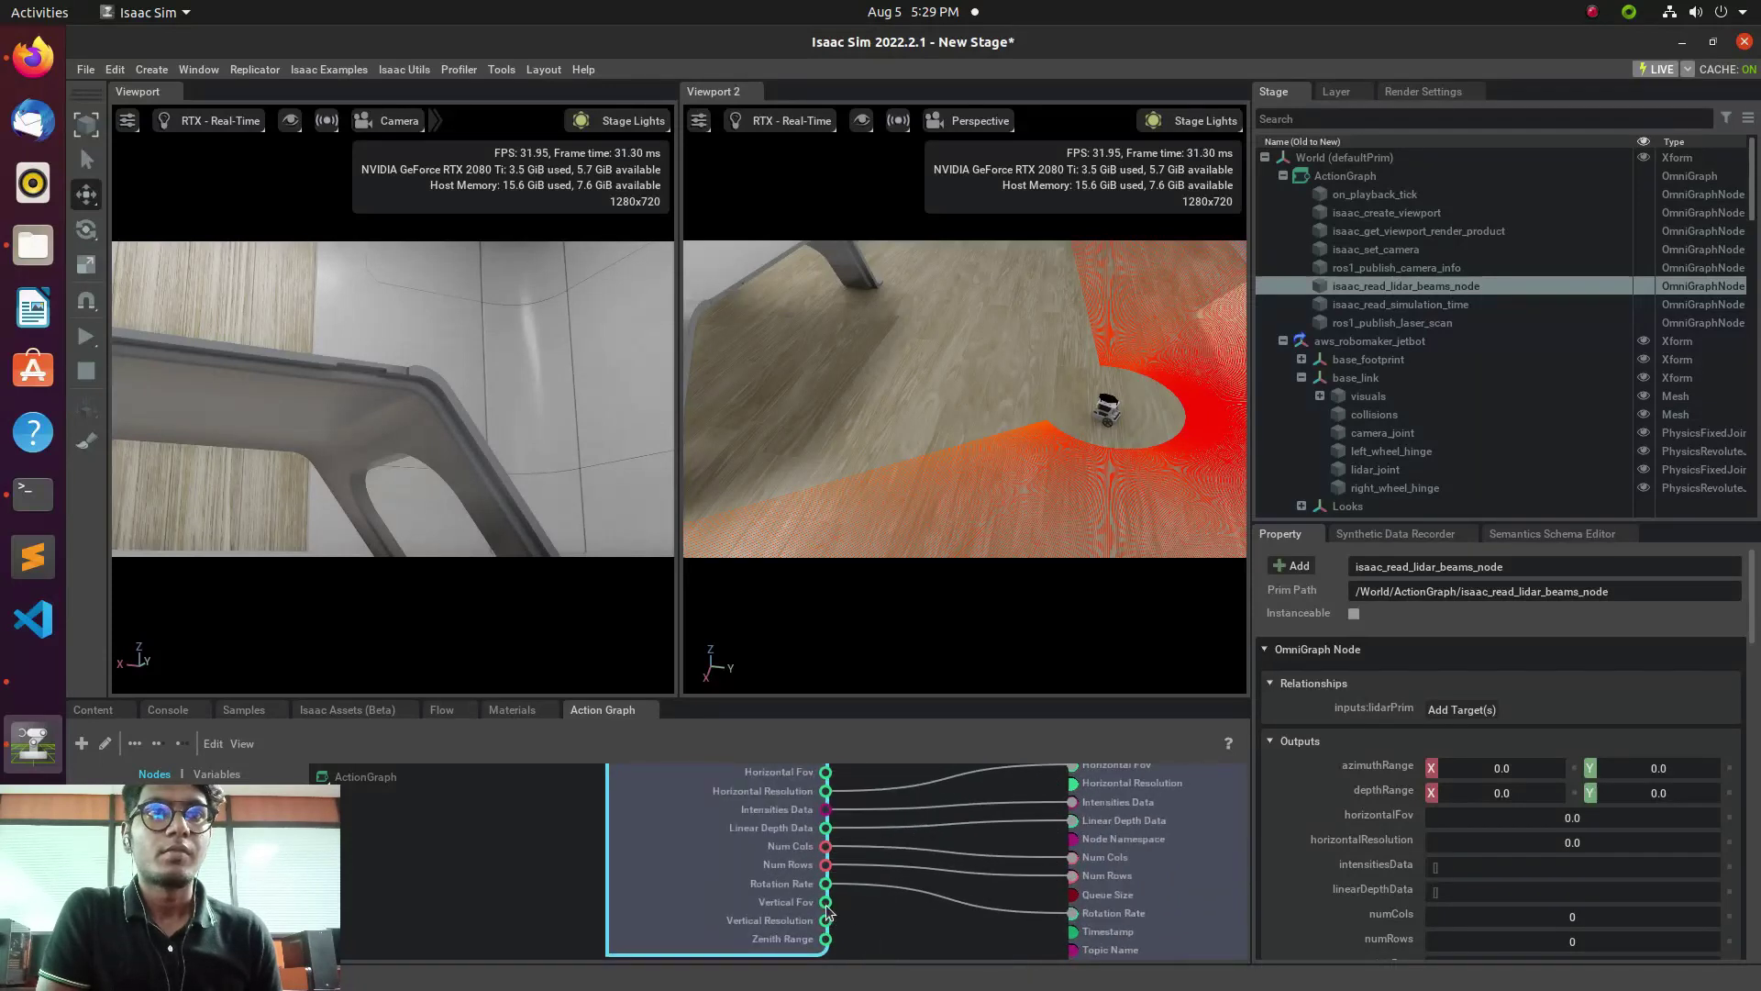
pyautogui.scroll(-4, 933, 904)
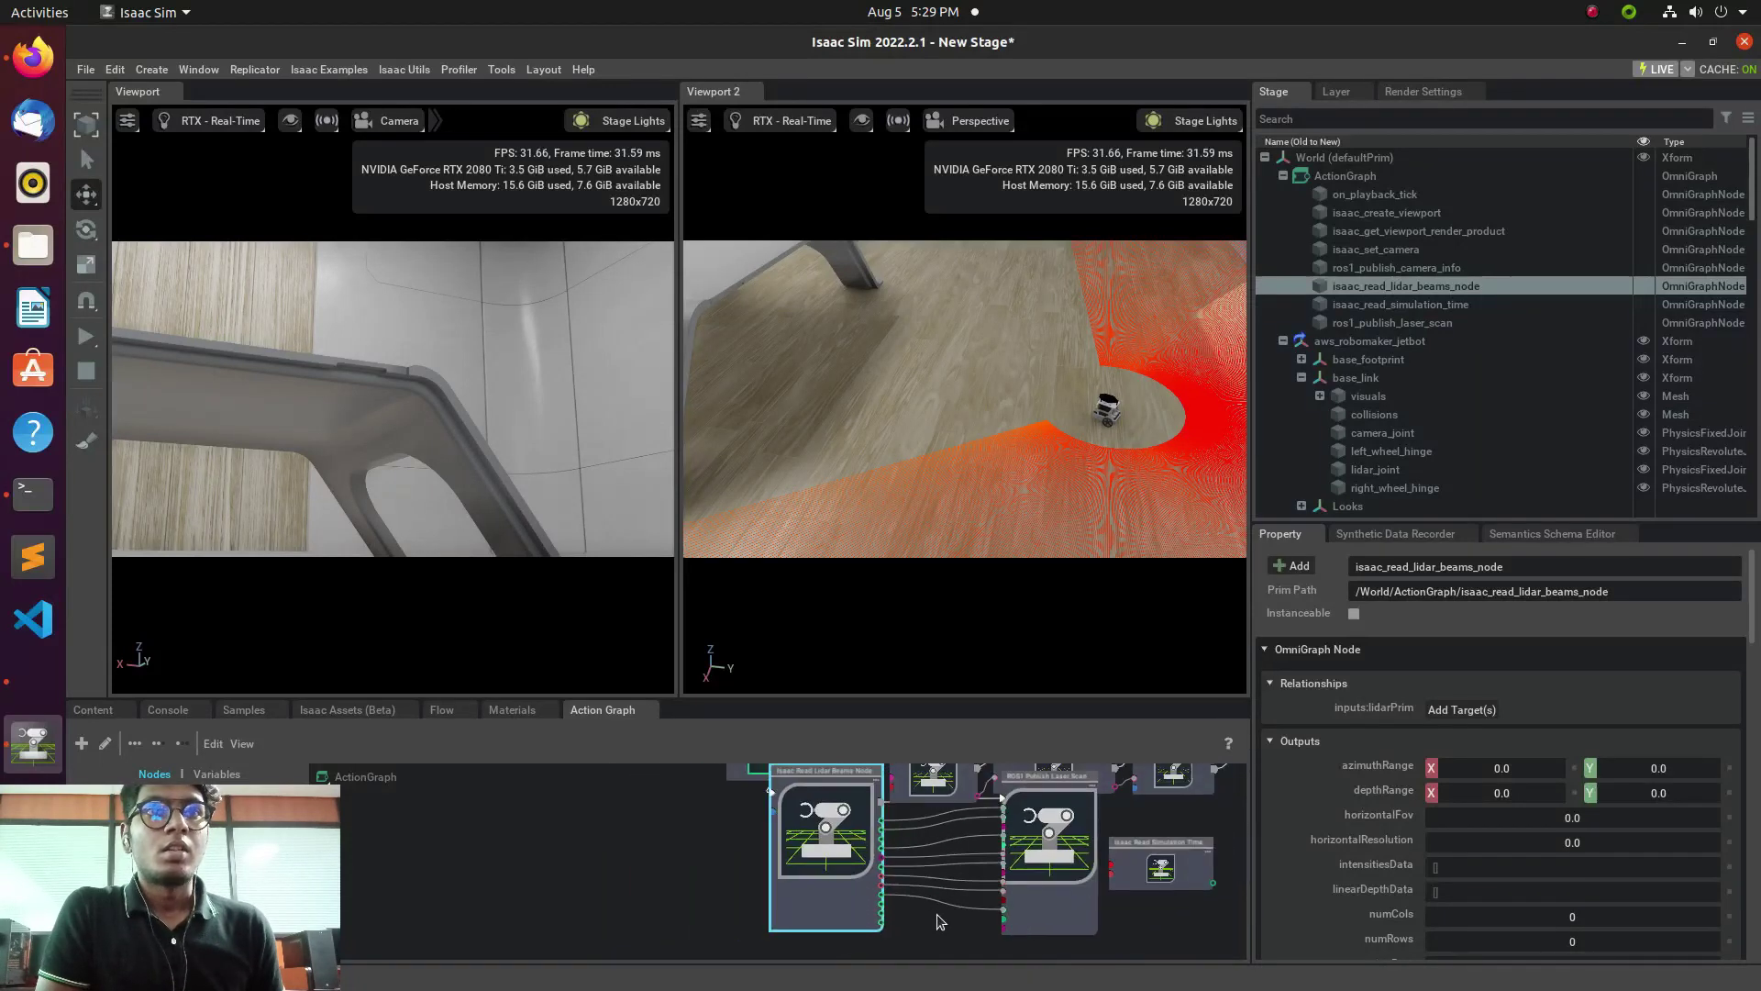
# Move Isaac Read Simulation Time beside the lidar beams node and connect its Simulation Time output to ROS1 Publish Laser Scan's Timestamp input.
pyautogui.scroll(3, 937, 914)
pyautogui.moveTo(1208, 848); pyautogui.dragTo(862, 920)
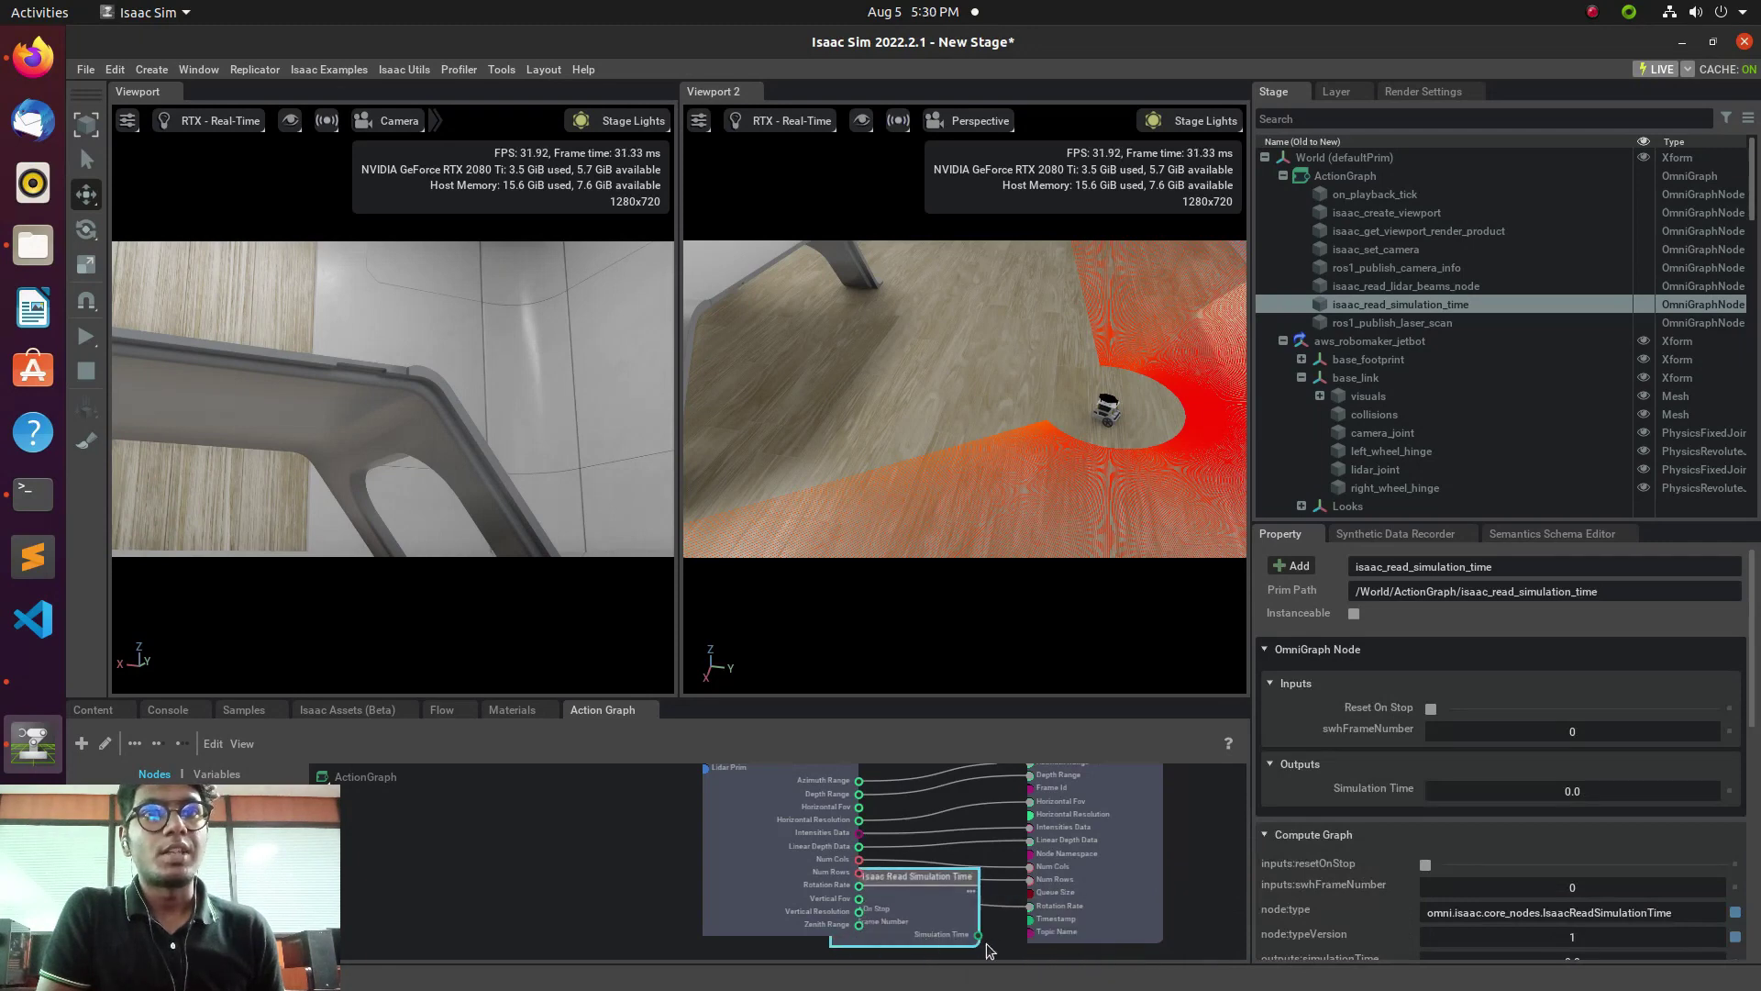
pyautogui.moveTo(979, 934); pyautogui.dragTo(1029, 919)
pyautogui.scroll(-2, 813, 864)
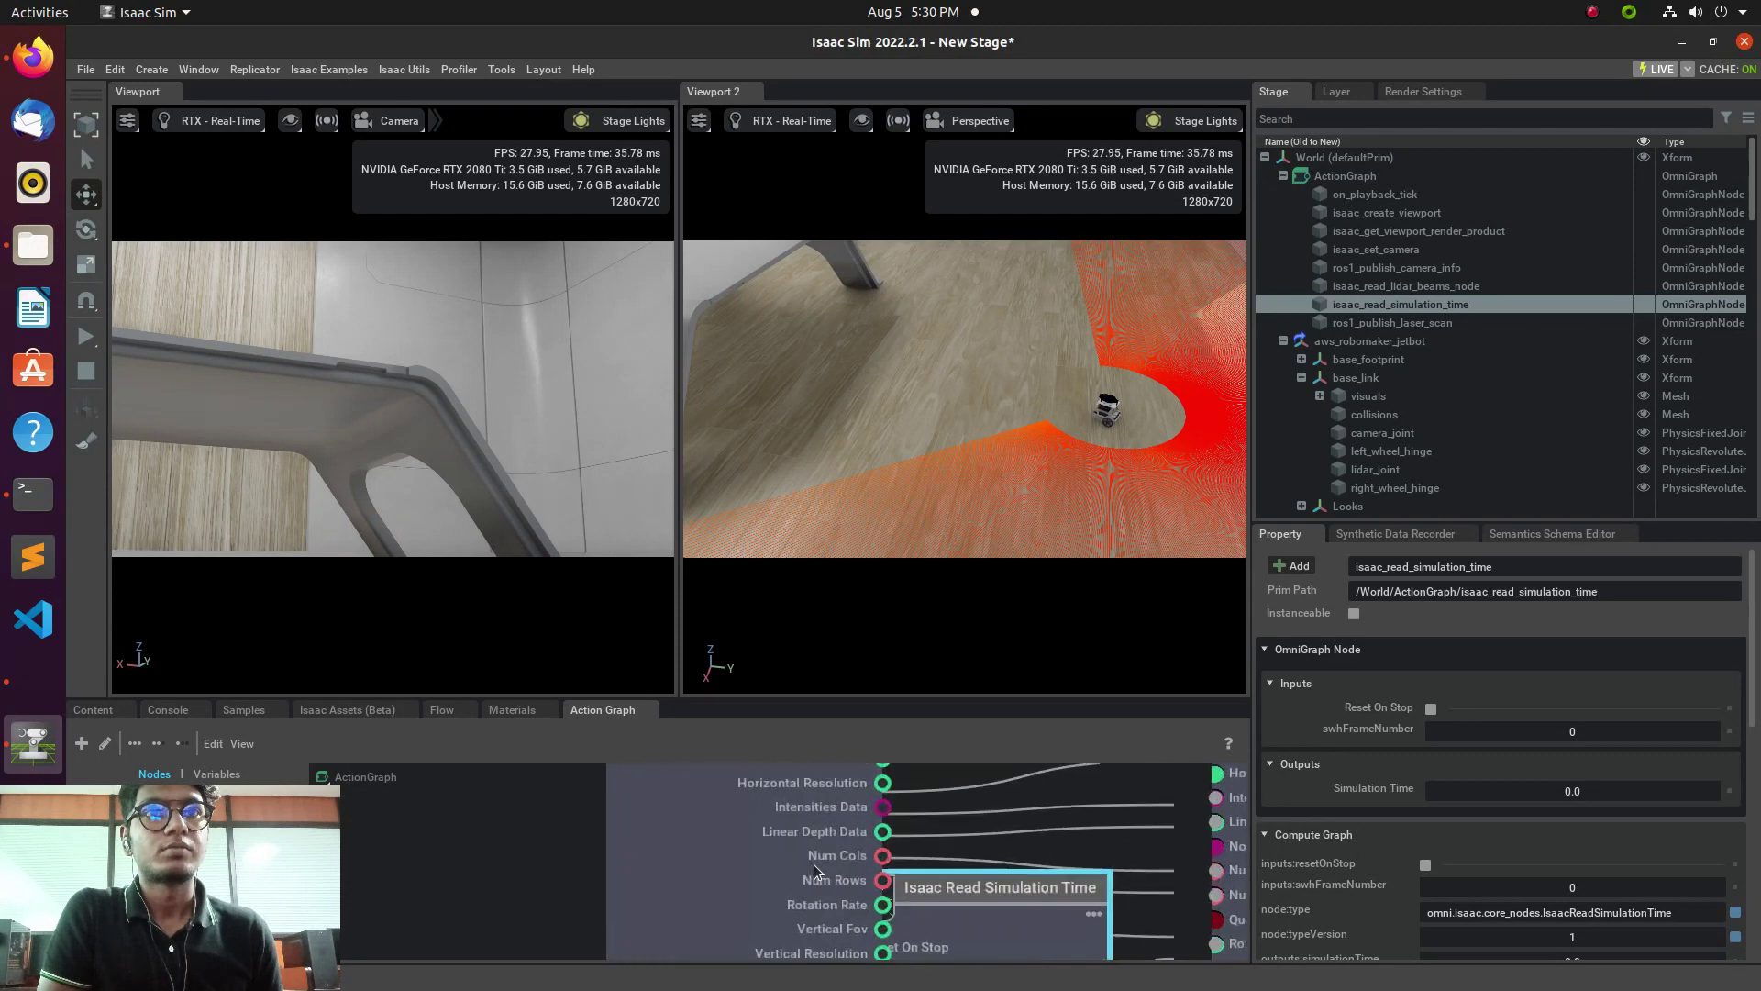
# Delete the ROS1 Publish Camera Info node from the action graph.
pyautogui.scroll(-1, 812, 866)
pyautogui.scroll(2, 928, 824)
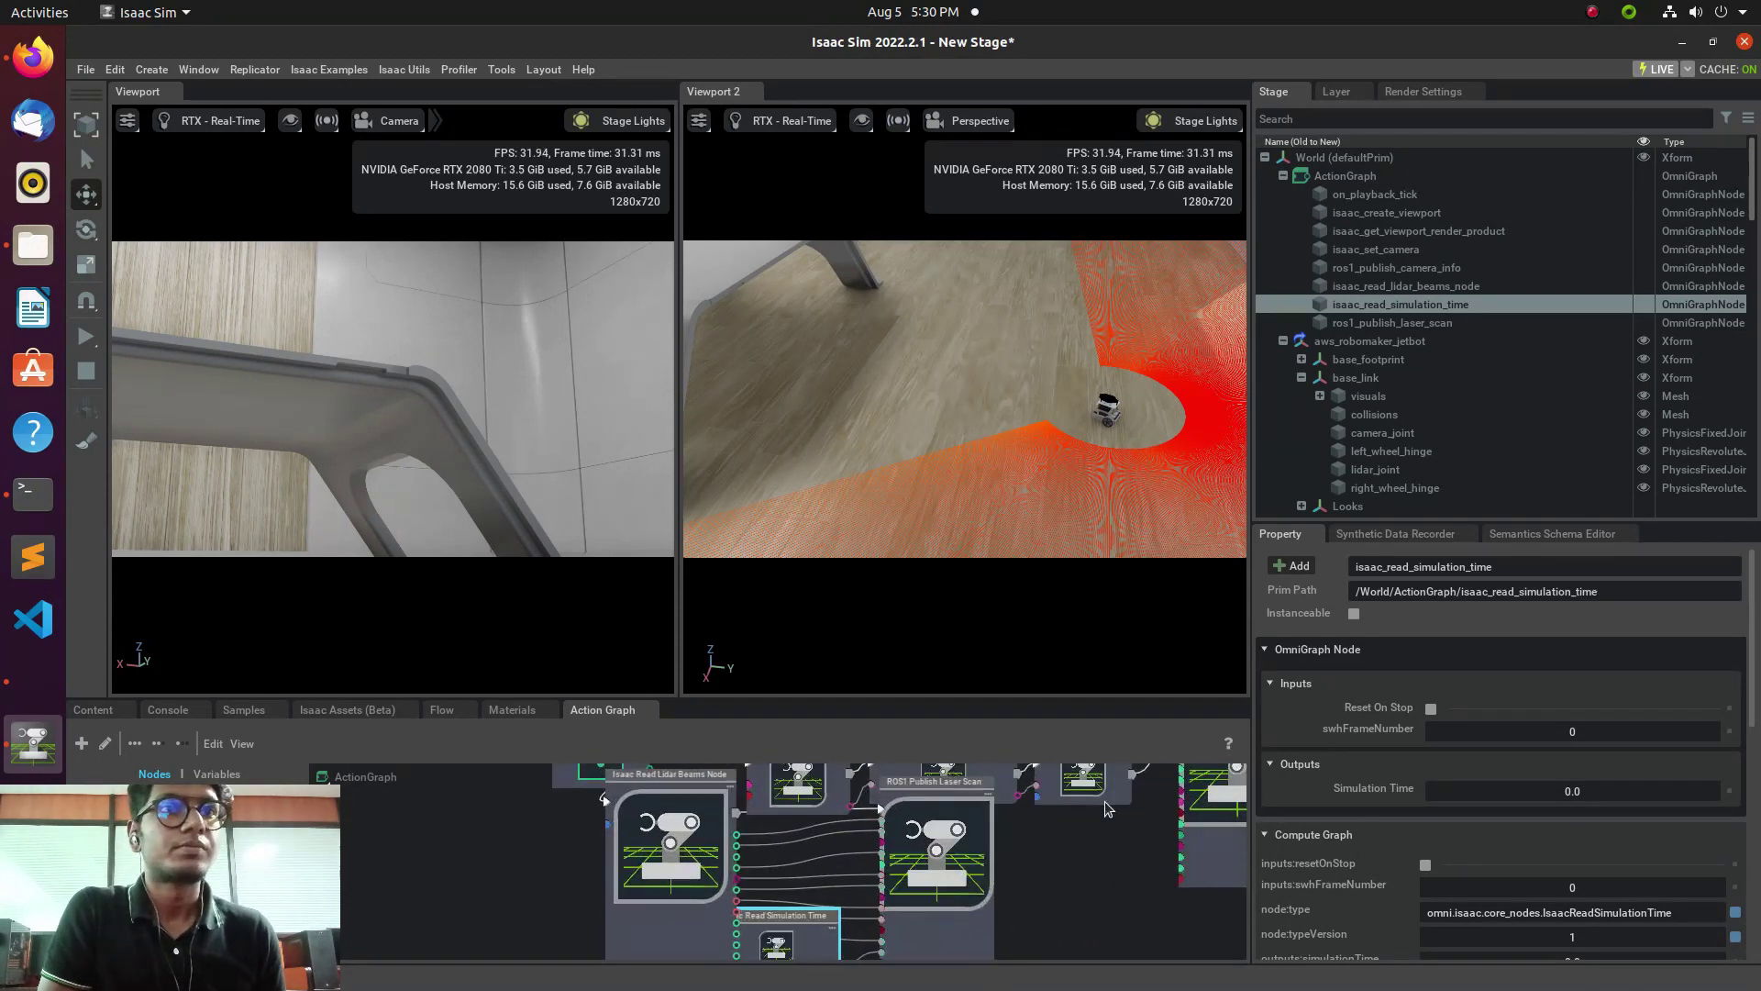
pyautogui.scroll(-2, 1117, 834)
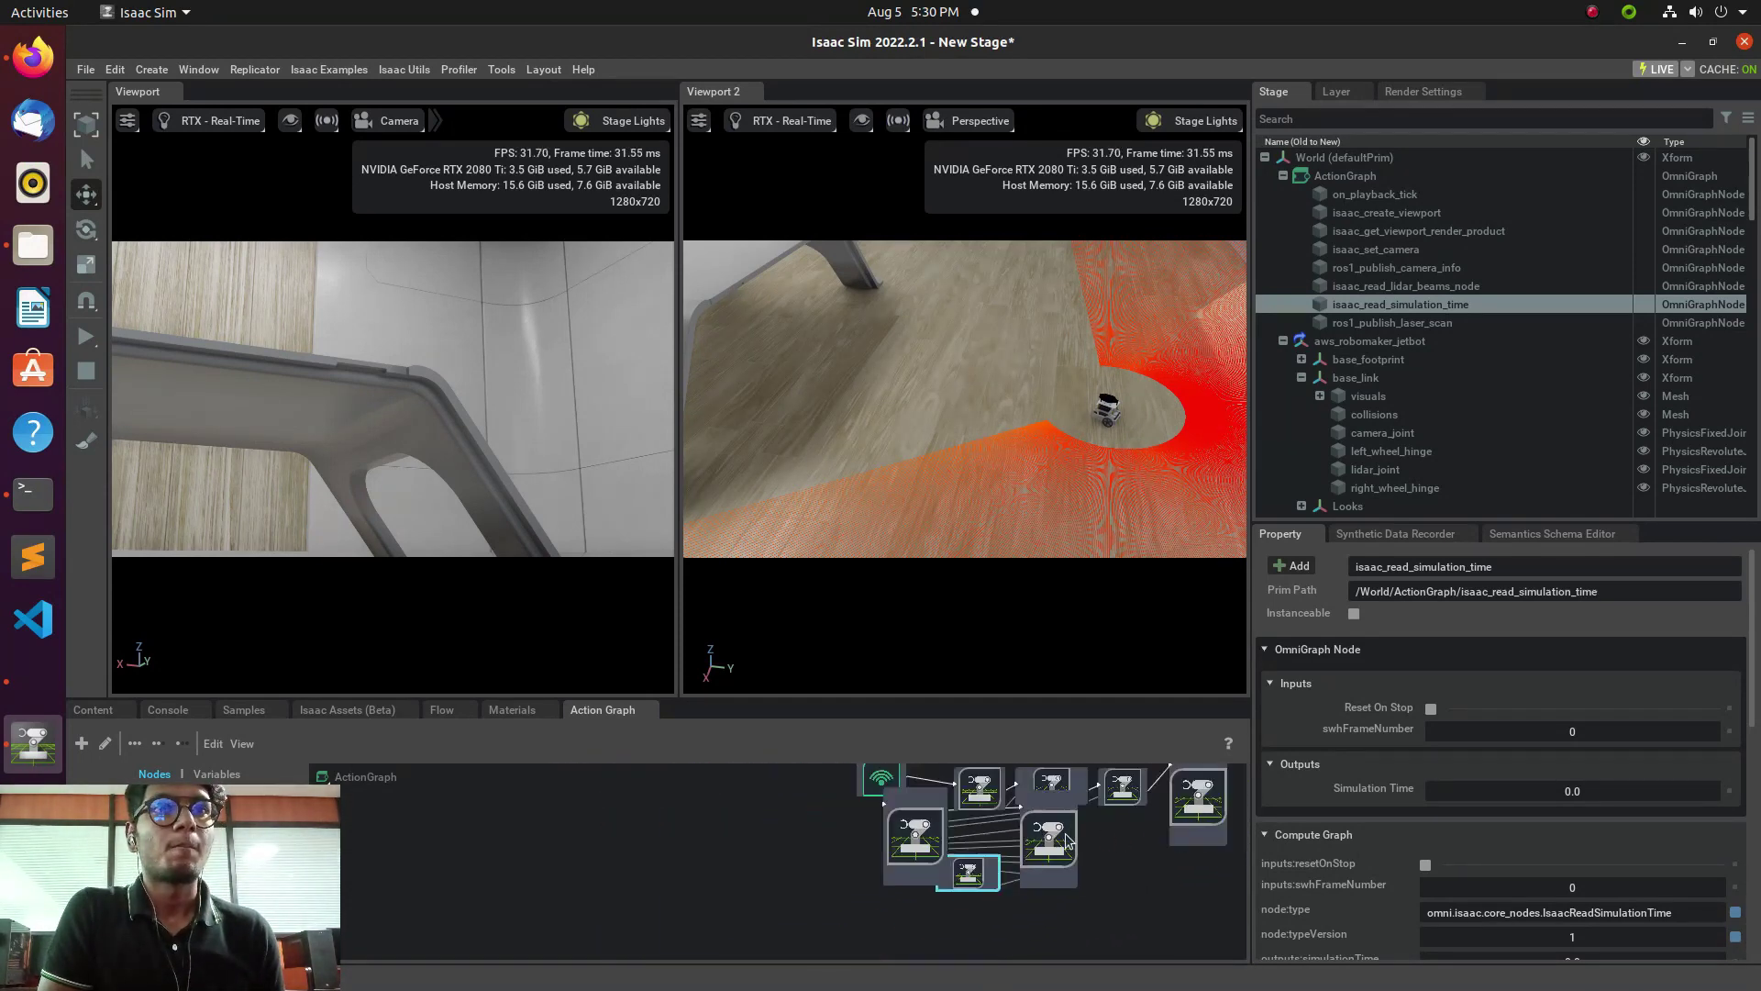
pyautogui.scroll(3, 1087, 825)
pyautogui.scroll(-2, 1085, 825)
pyautogui.scroll(4, 1163, 793)
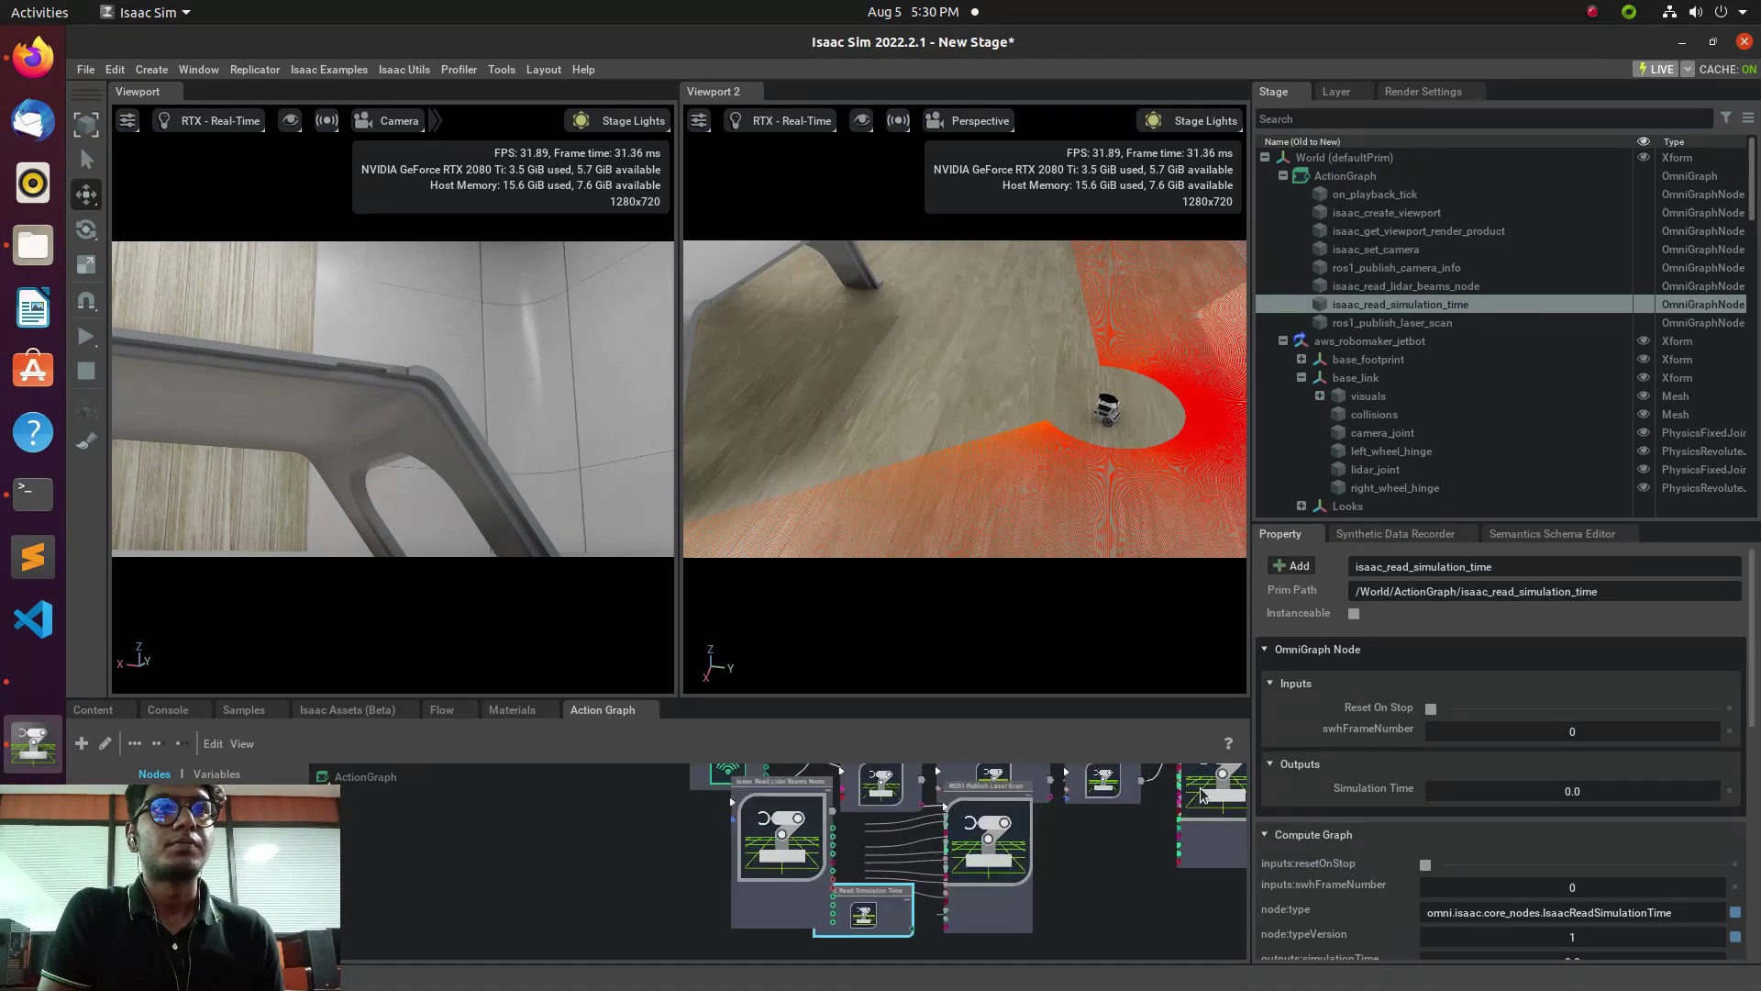
pyautogui.scroll(-2, 1210, 803)
pyautogui.scroll(3, 1208, 806)
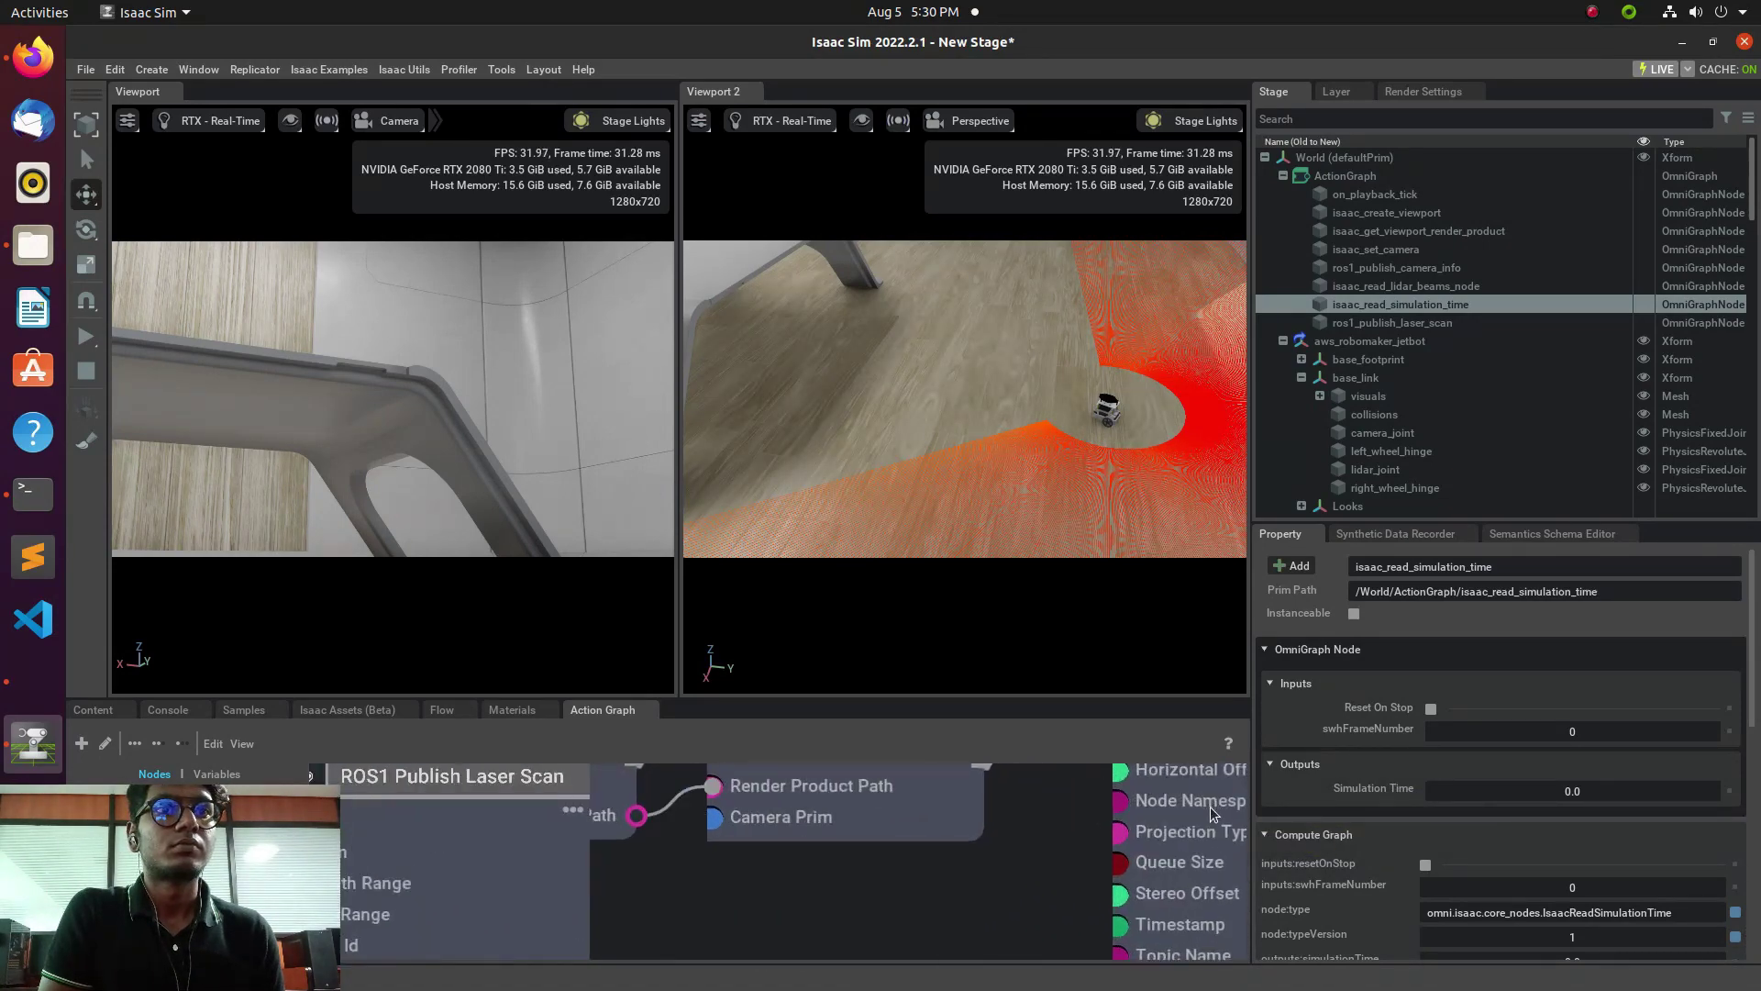
pyautogui.scroll(-1, 1209, 806)
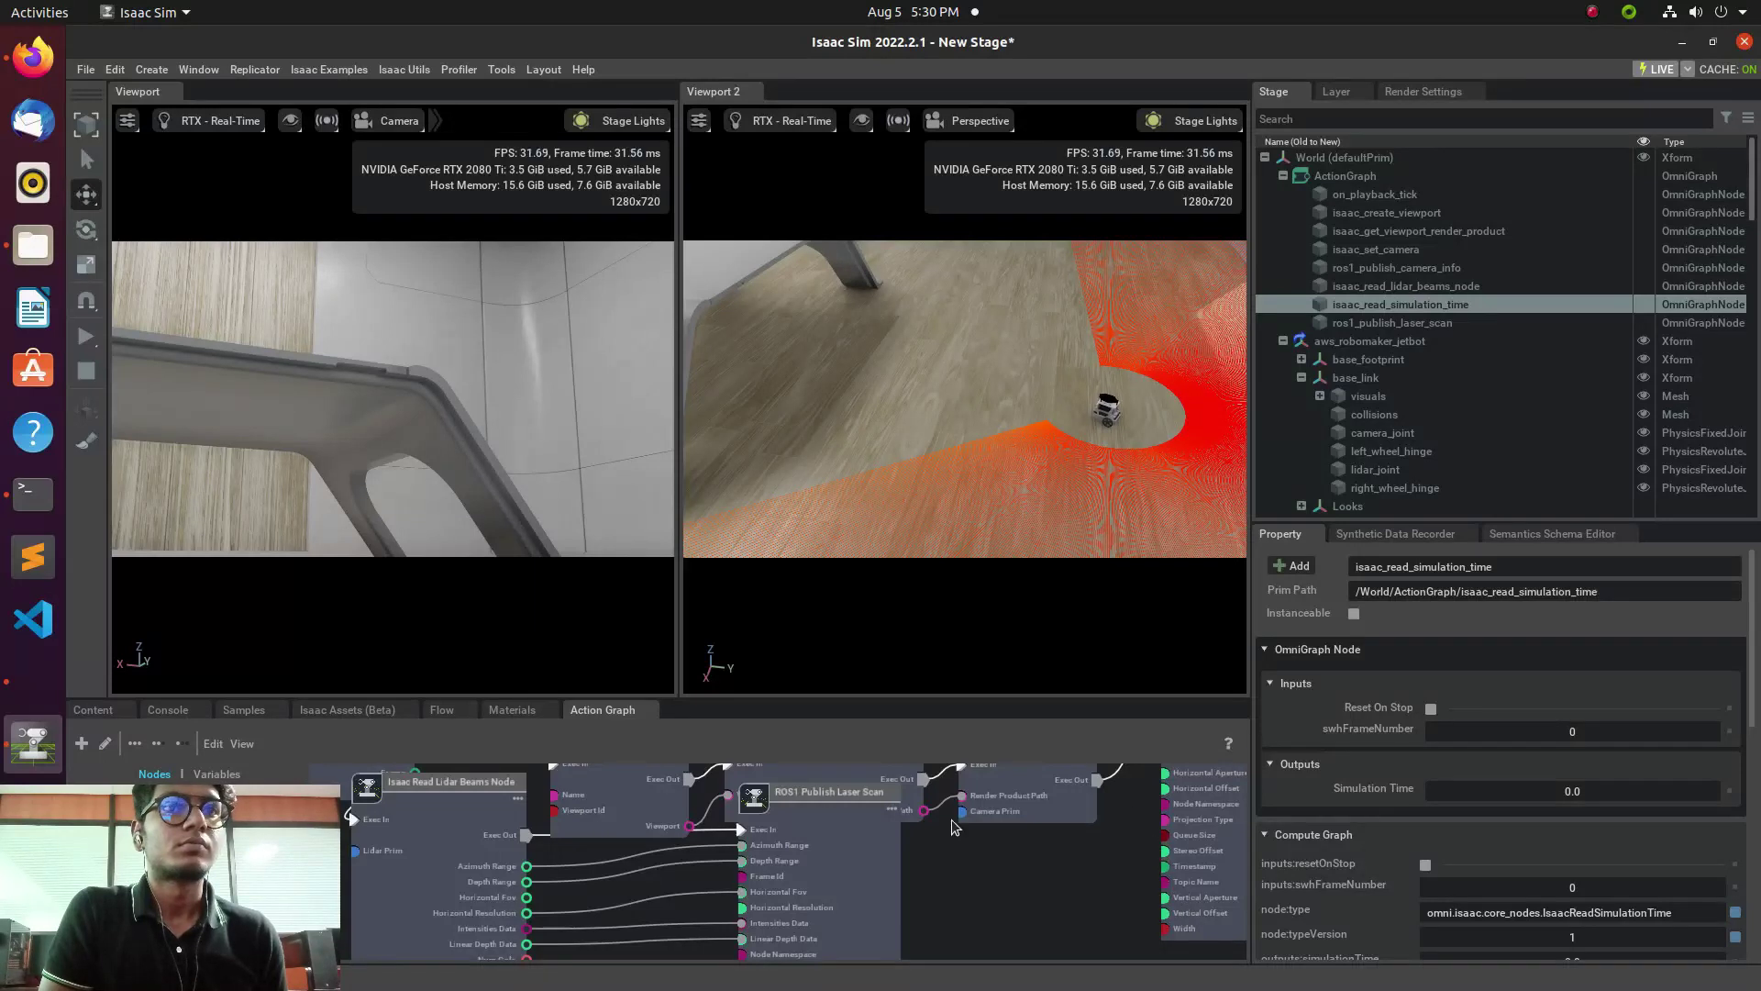
pyautogui.click(1229, 865)
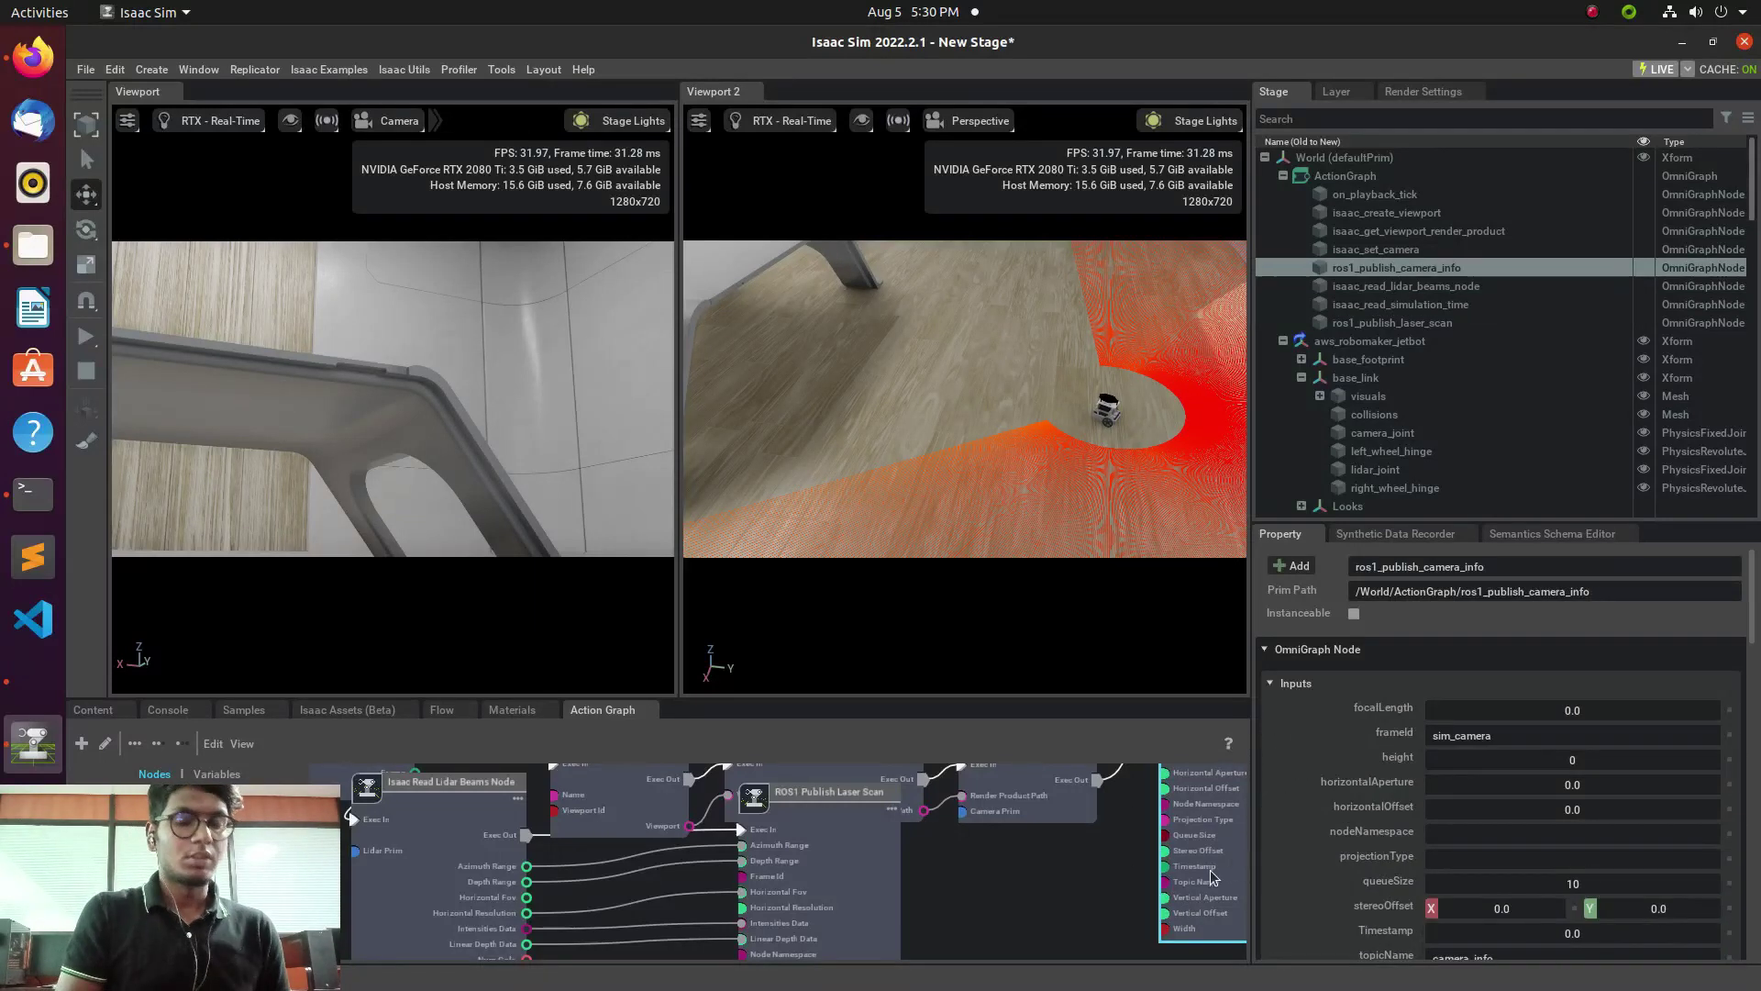
pyautogui.press('Delete')
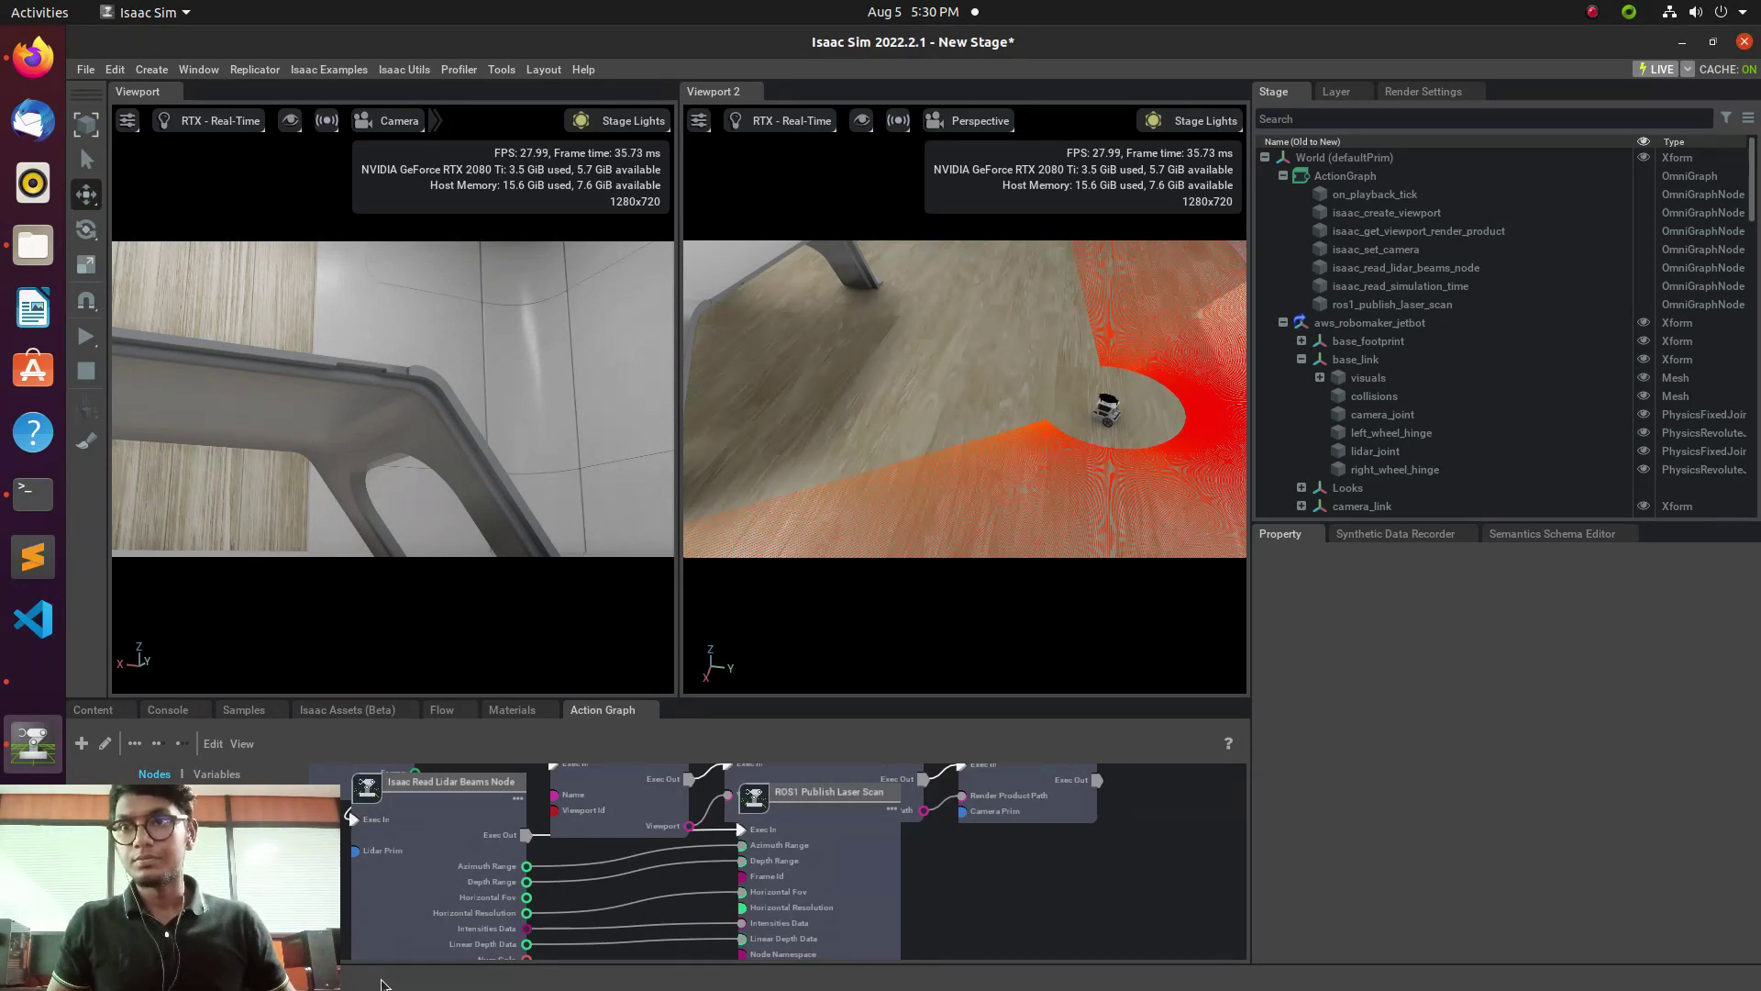
# Add a ROS1 Camera Helper node, connect Isaac Set Camera's Exec Out to its Exec In, and move ROS1 Publish Laser Scan lower.
pyautogui.moveTo(717, 851)
pyautogui.mouseDown()
pyautogui.moveTo(1152, 832)
pyautogui.moveTo(1179, 800)
pyautogui.moveTo(1101, 782)
pyautogui.moveTo(1148, 780)
pyautogui.mouseUp()
pyautogui.moveTo(1158, 896); pyautogui.dragTo(1196, 927)
pyautogui.moveTo(830, 836); pyautogui.dragTo(837, 945)
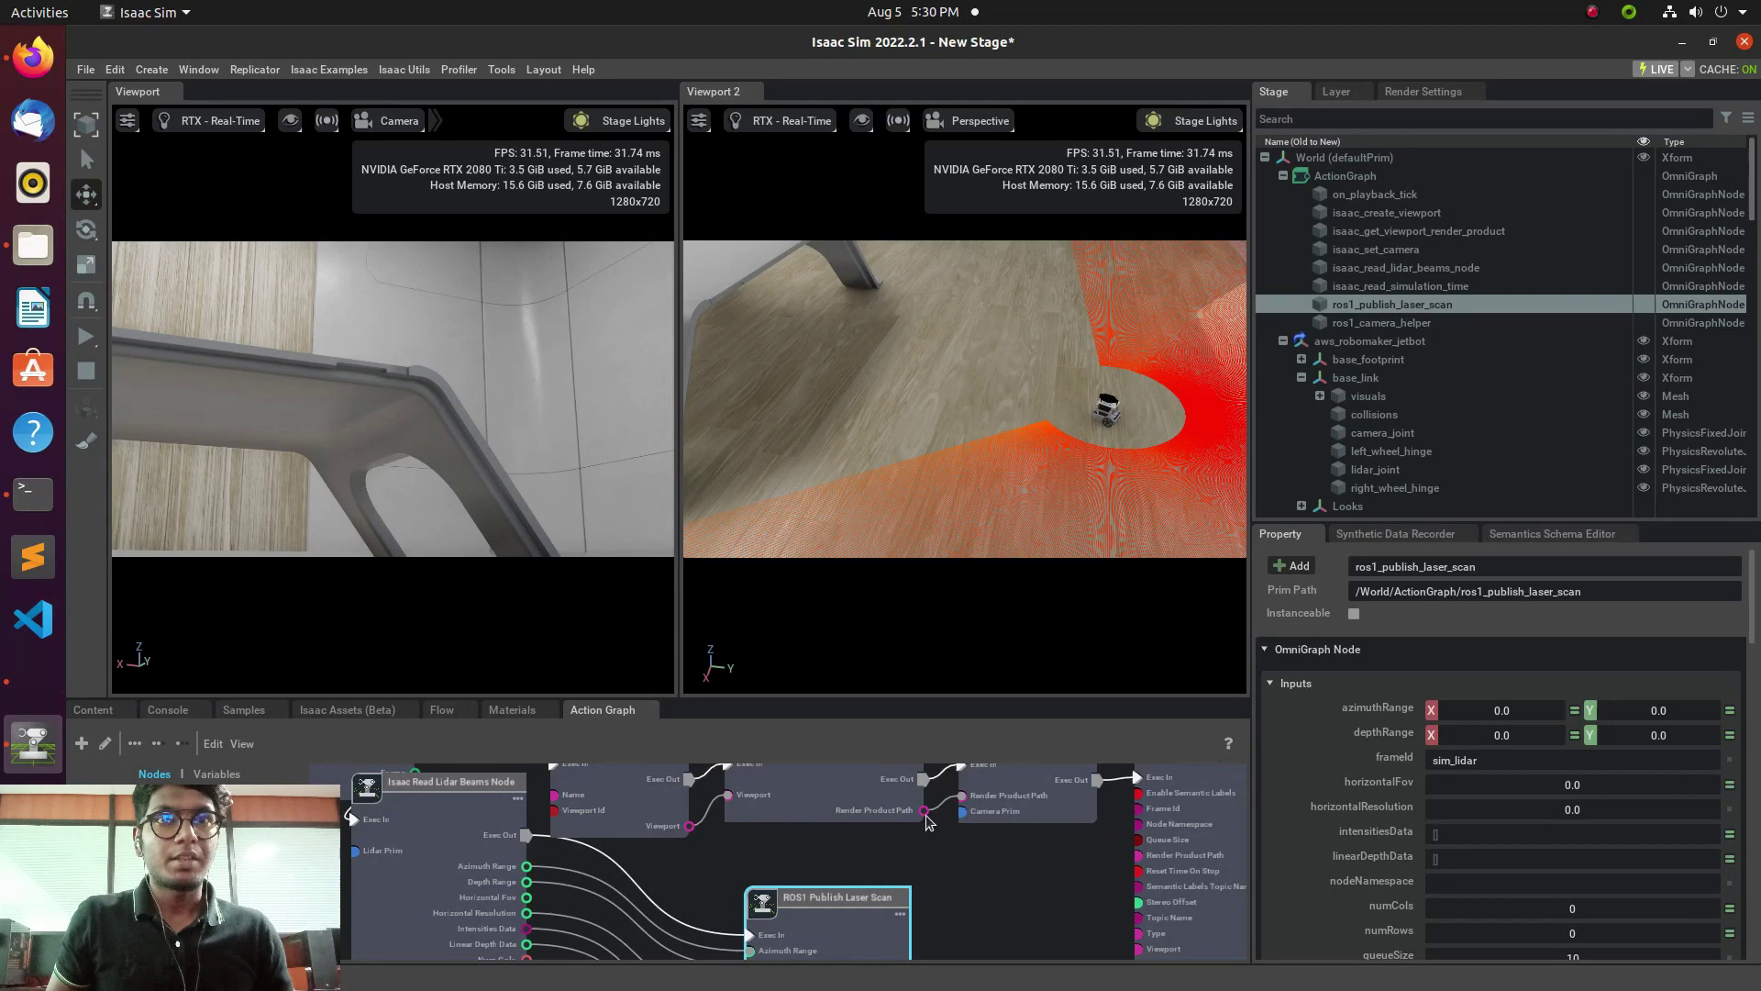
# Connect the Render Product Path output of Isaac Get Viewport Render Product to the Render Product Path input of ROS1 Camera Helper.
pyautogui.moveTo(925, 811); pyautogui.dragTo(1139, 857)
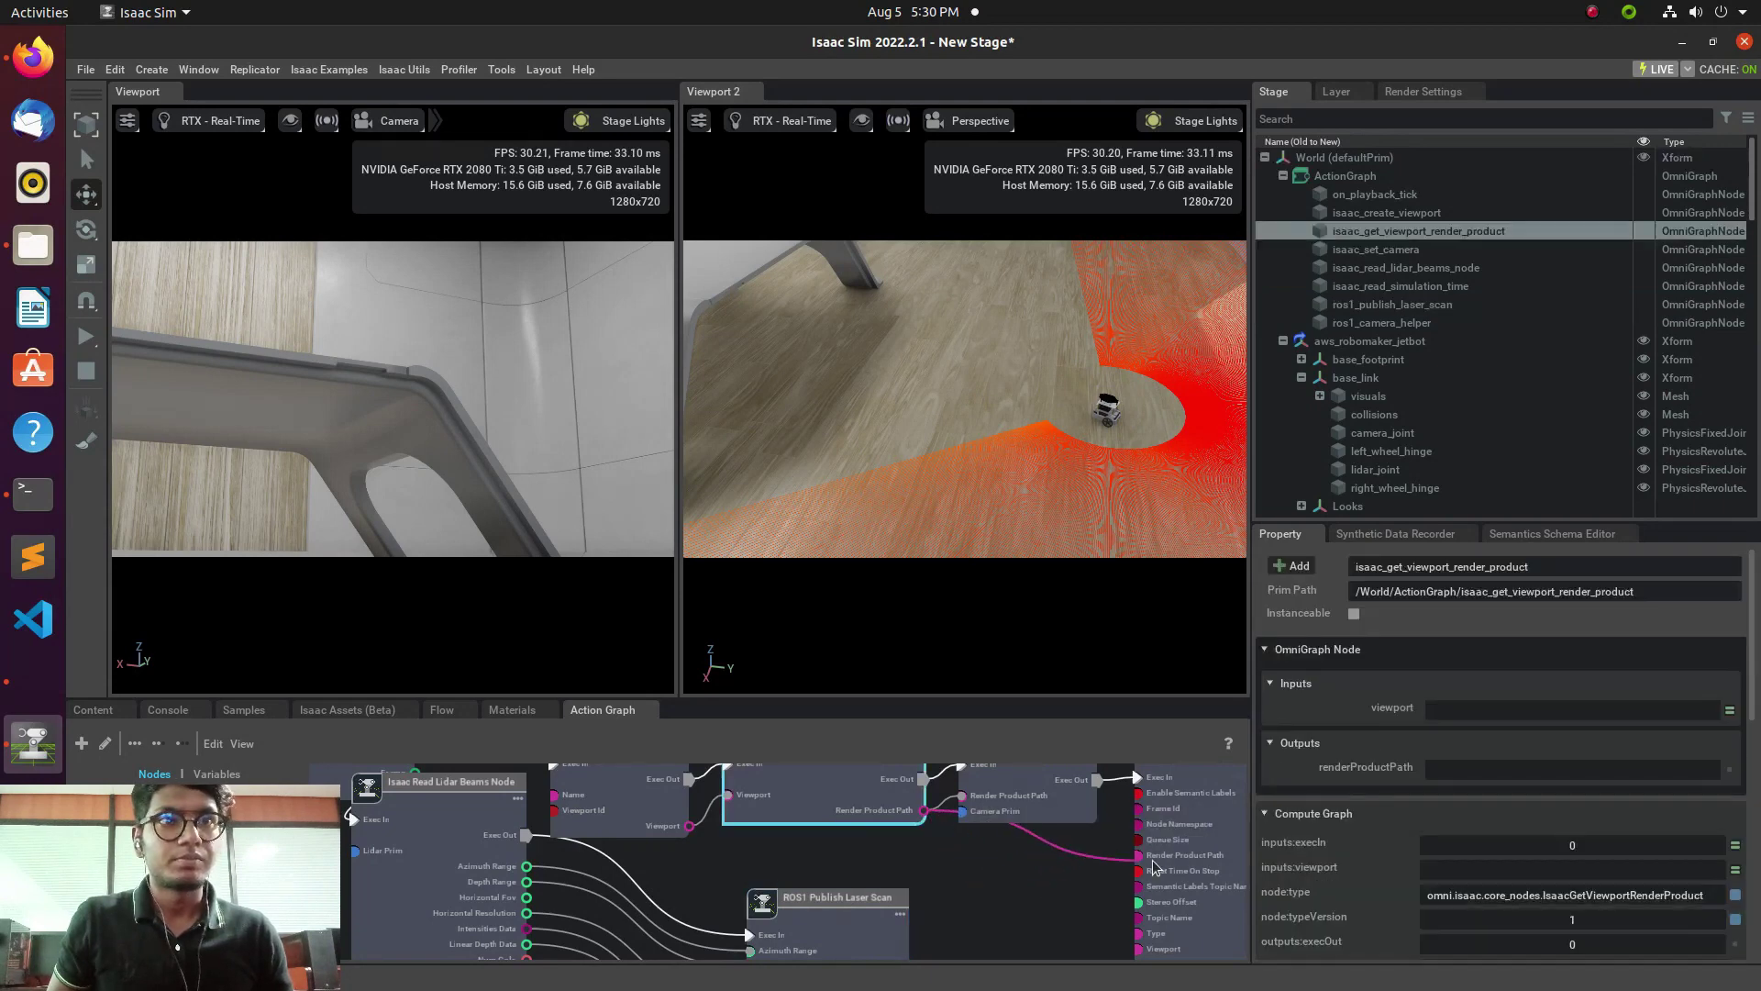
pyautogui.scroll(3, 1147, 862)
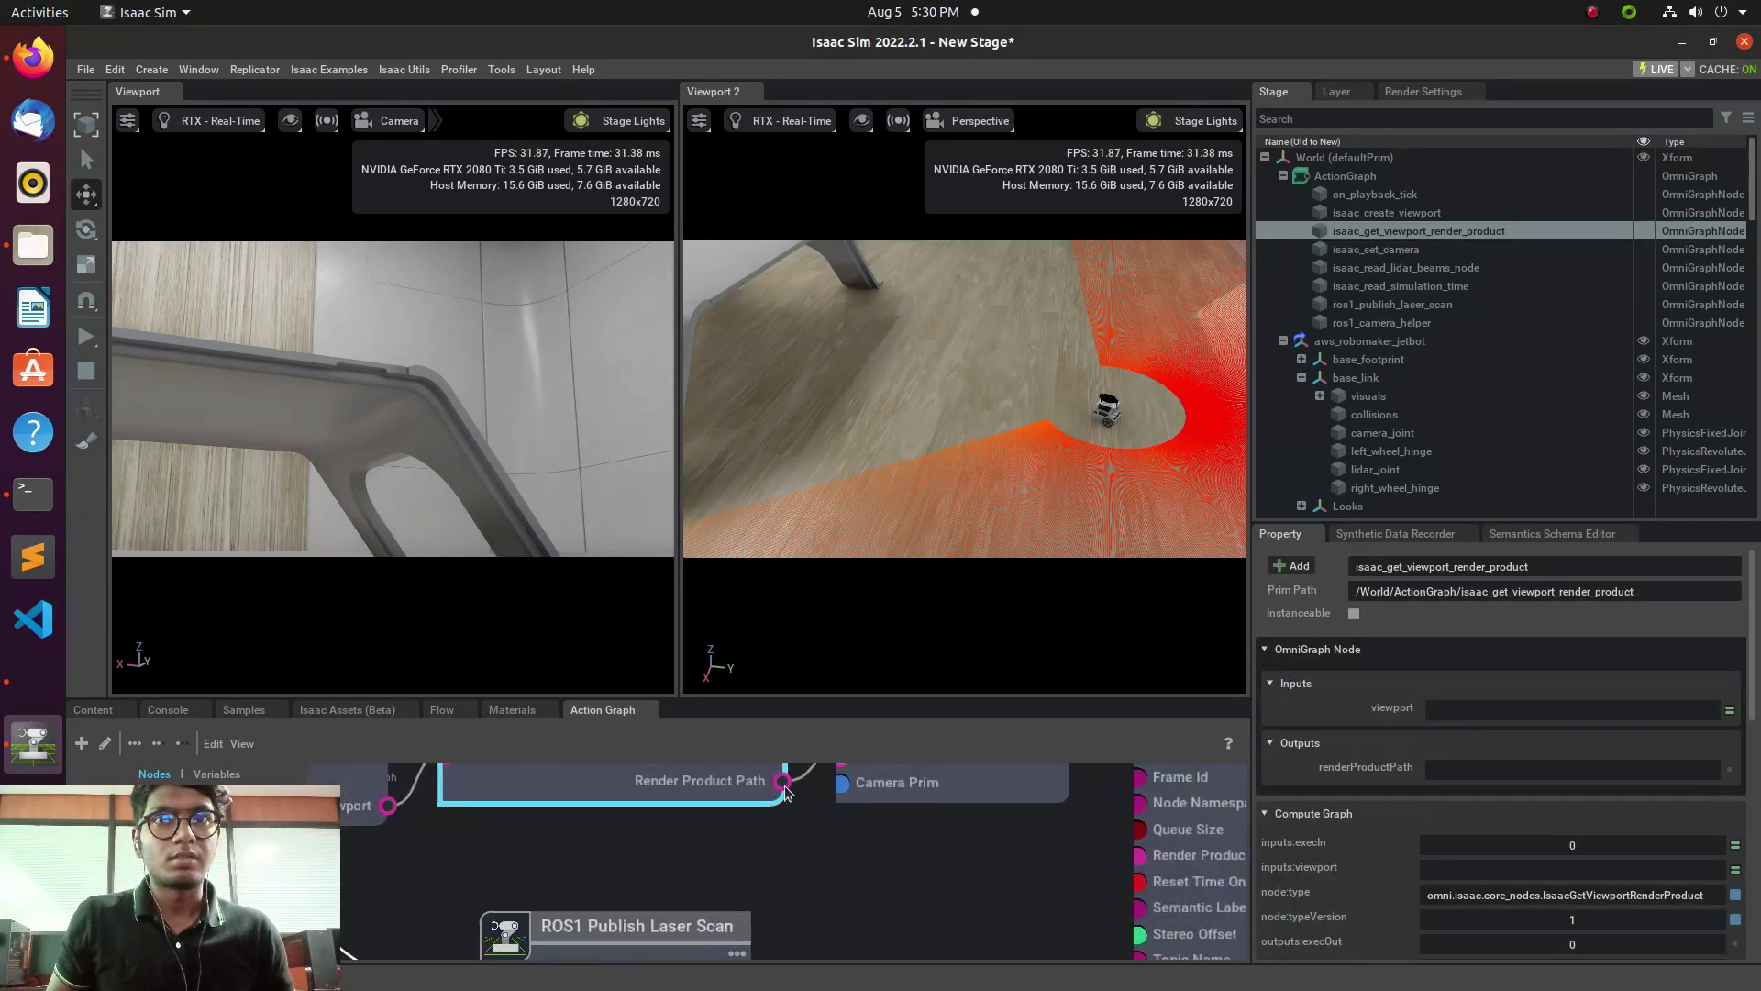
pyautogui.moveTo(782, 780); pyautogui.dragTo(1138, 855)
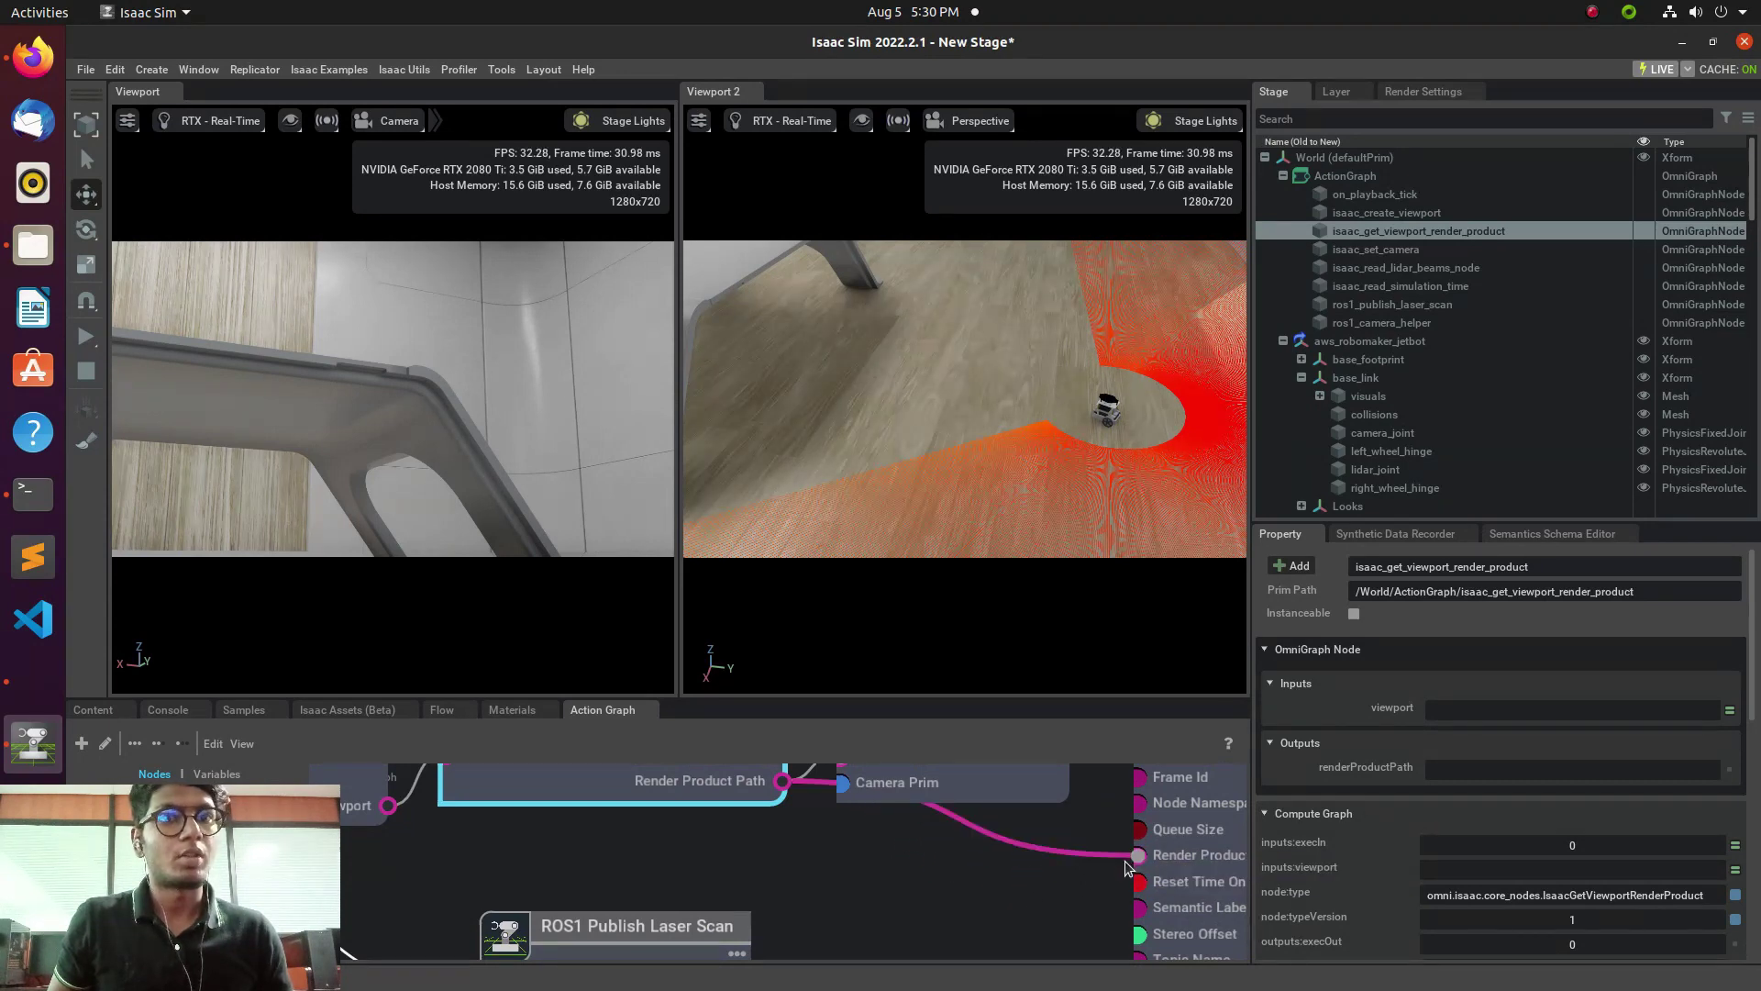
# Set the Isaac Set Camera node's cameraPrim target to /World/aws_robomaker_jetbot/camera_link/Camera.
pyautogui.scroll(-3, 1126, 867)
pyautogui.scroll(3, 1174, 886)
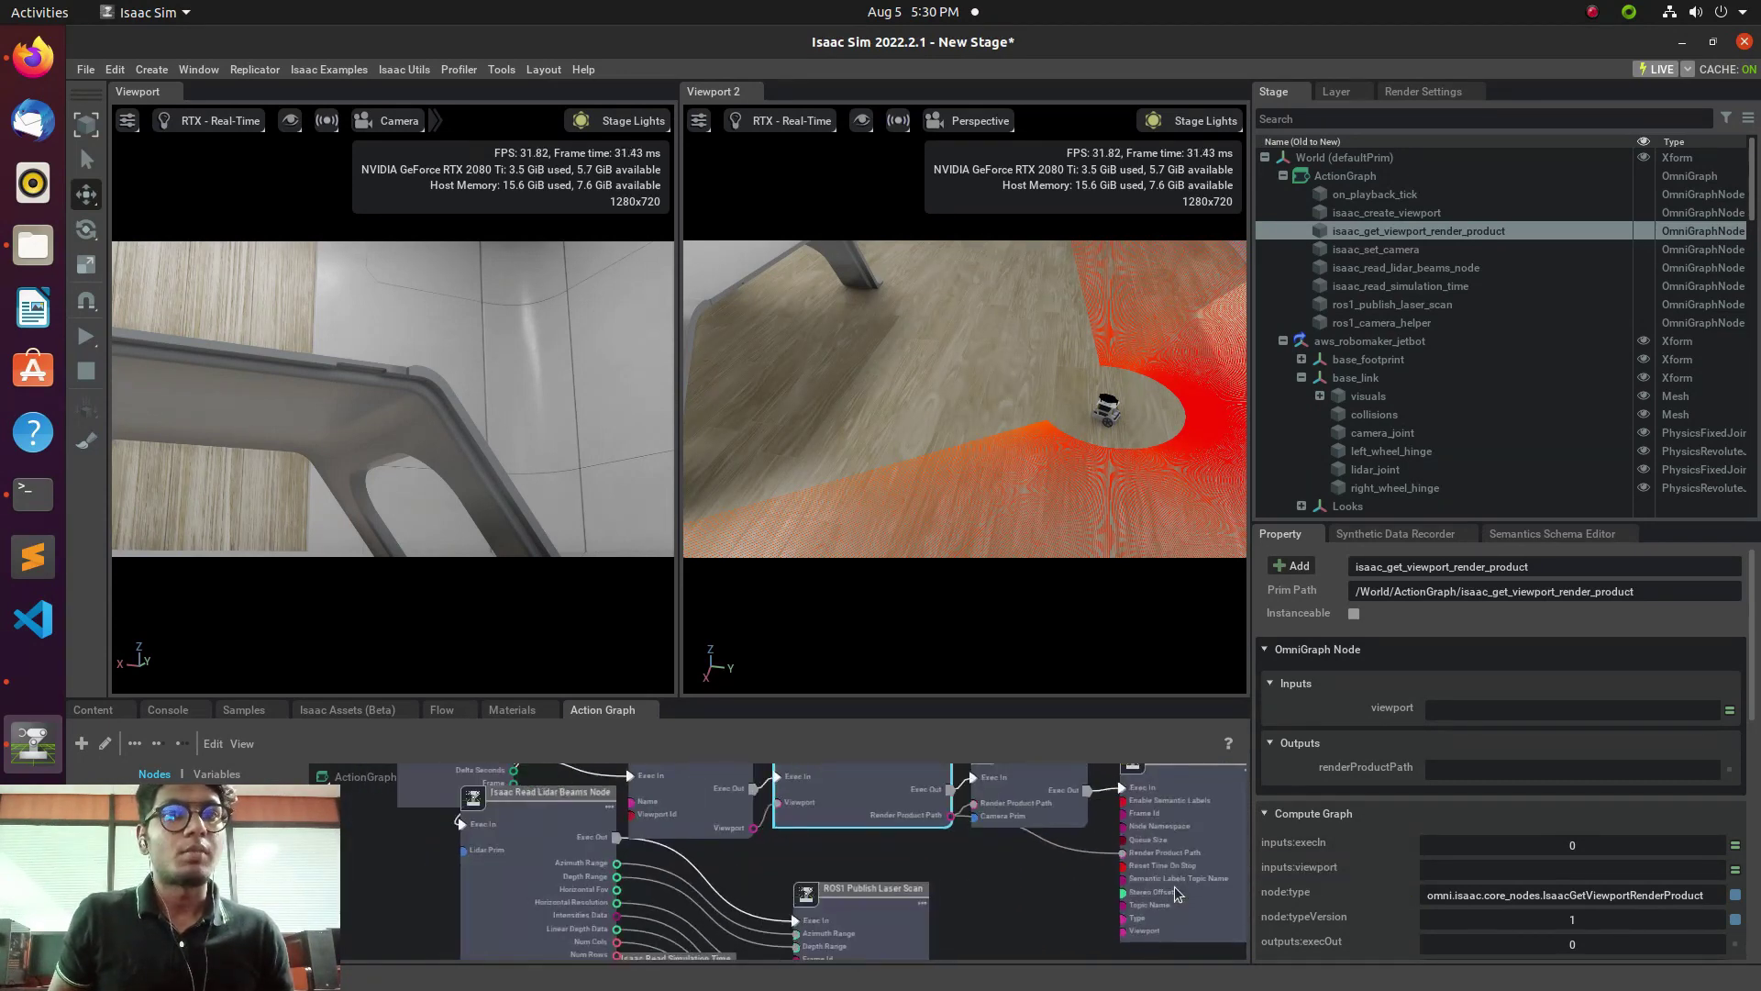
pyautogui.scroll(-3, 1174, 886)
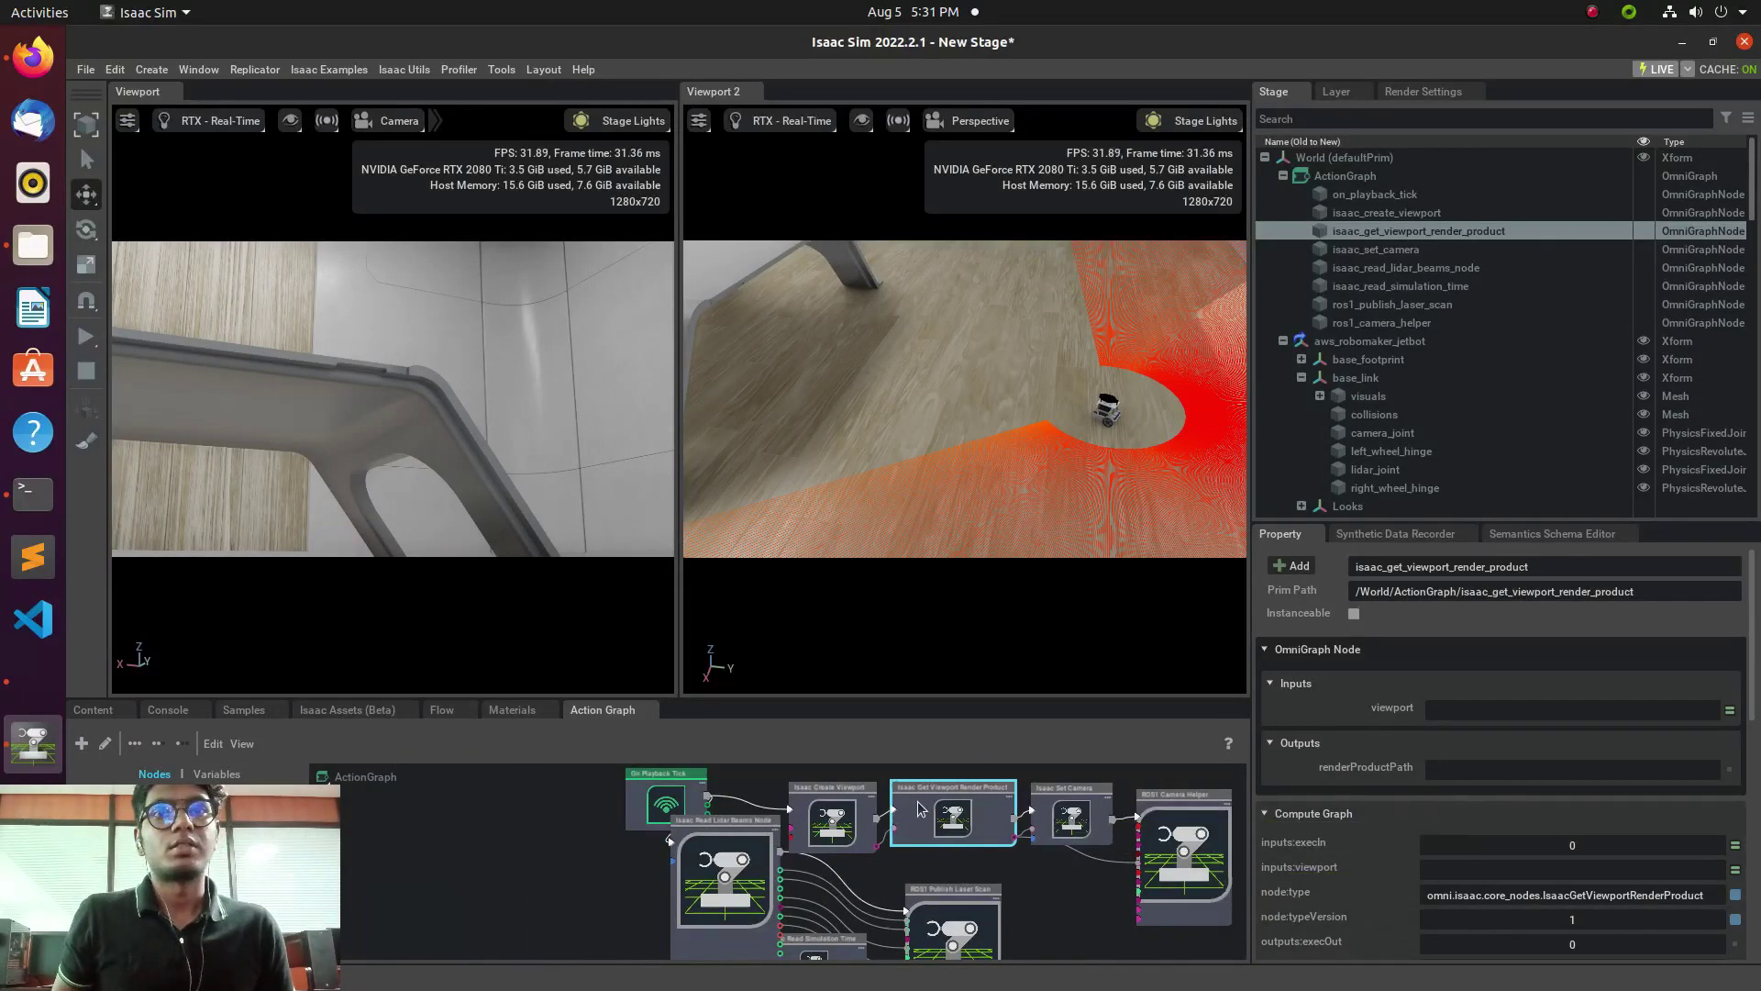
pyautogui.scroll(-2, 878, 869)
pyautogui.scroll(2, 879, 869)
pyautogui.scroll(3, 878, 870)
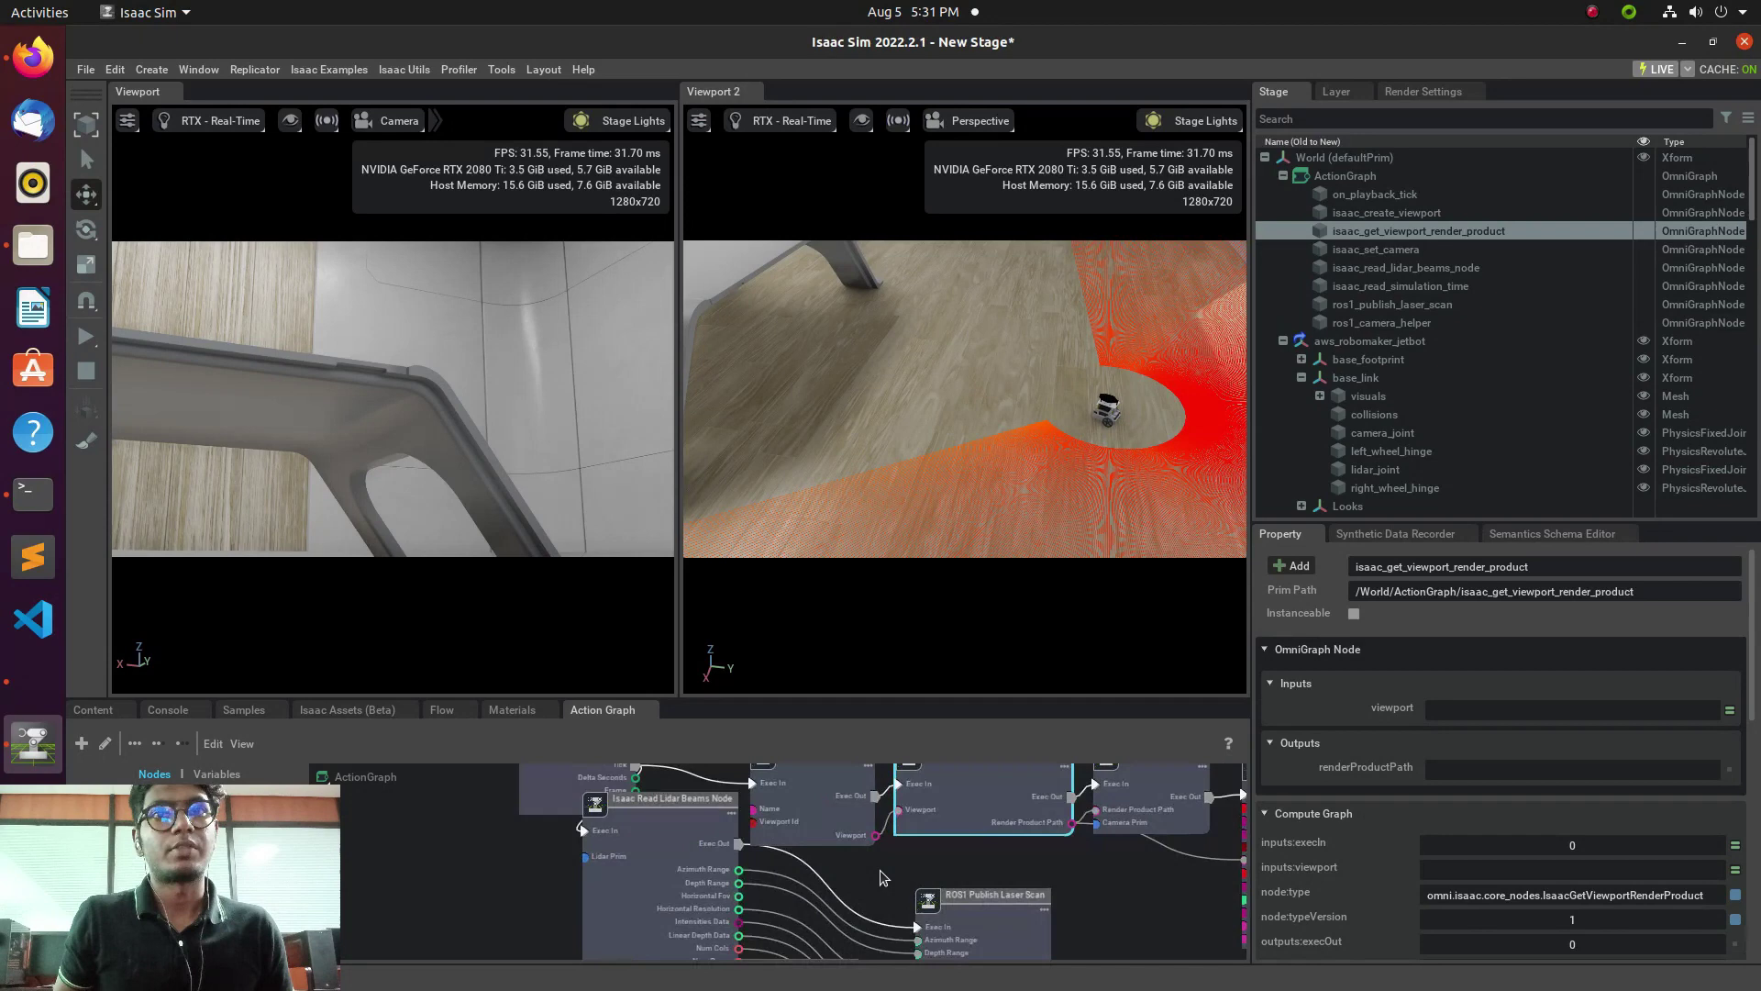
pyautogui.scroll(-2, 795, 809)
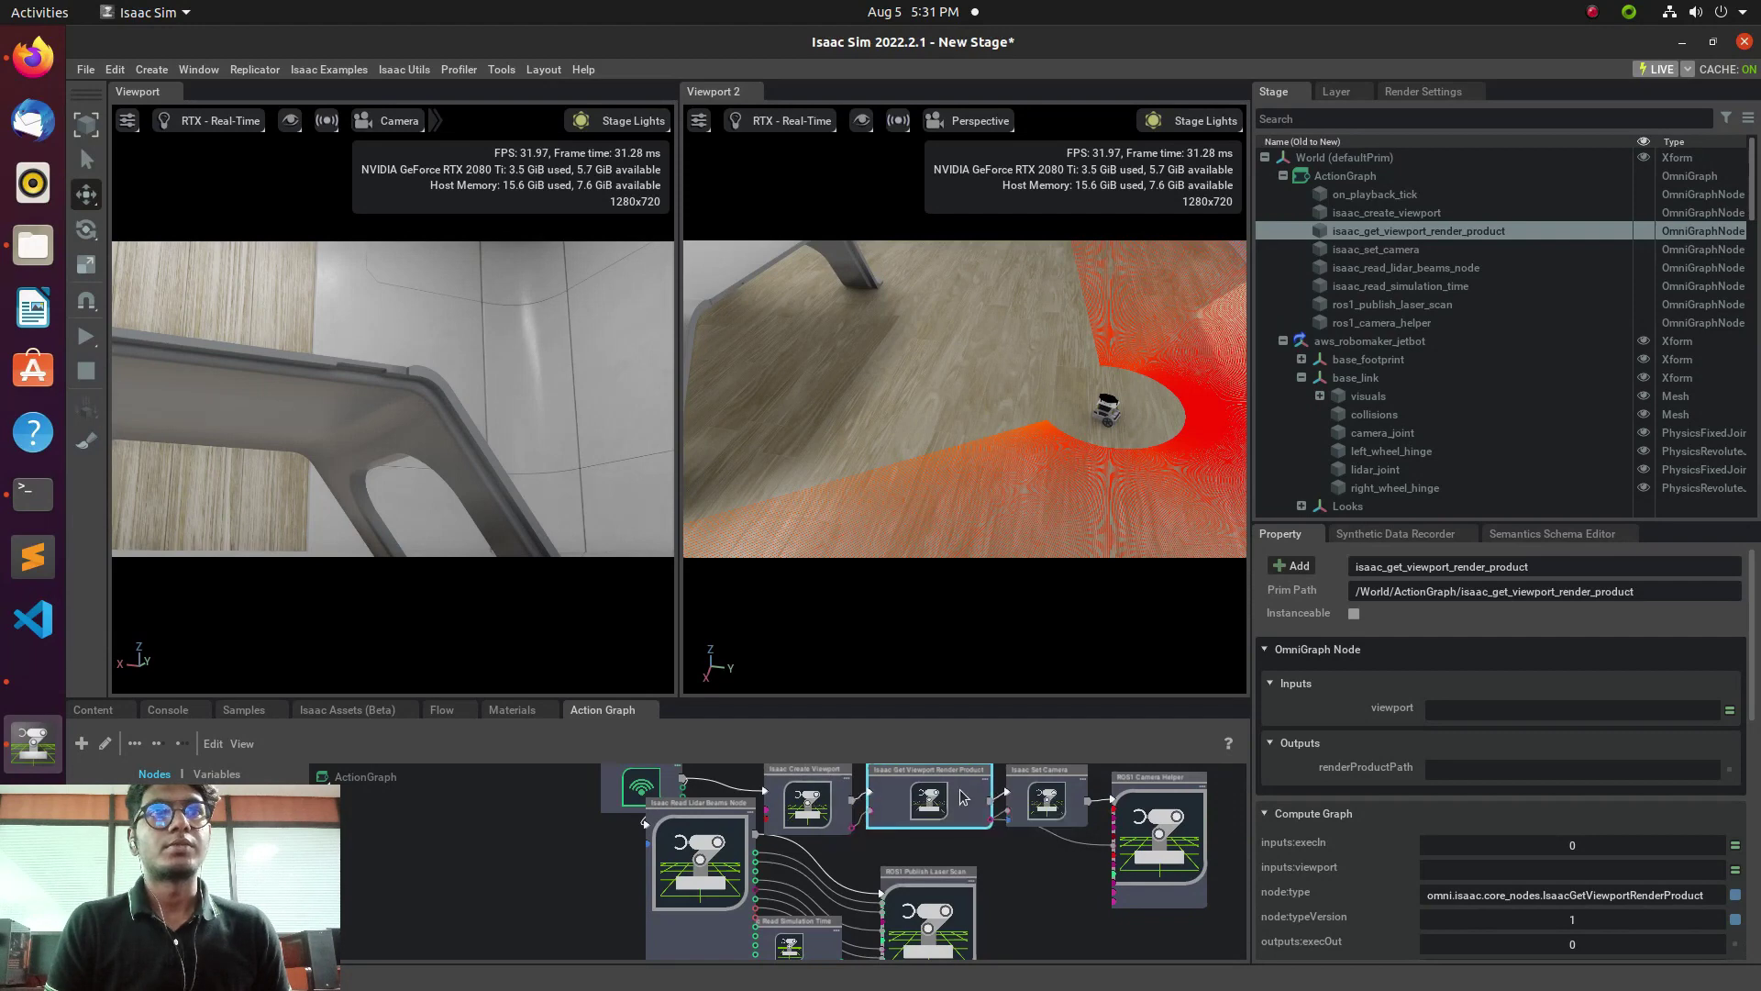
pyautogui.click(1055, 795)
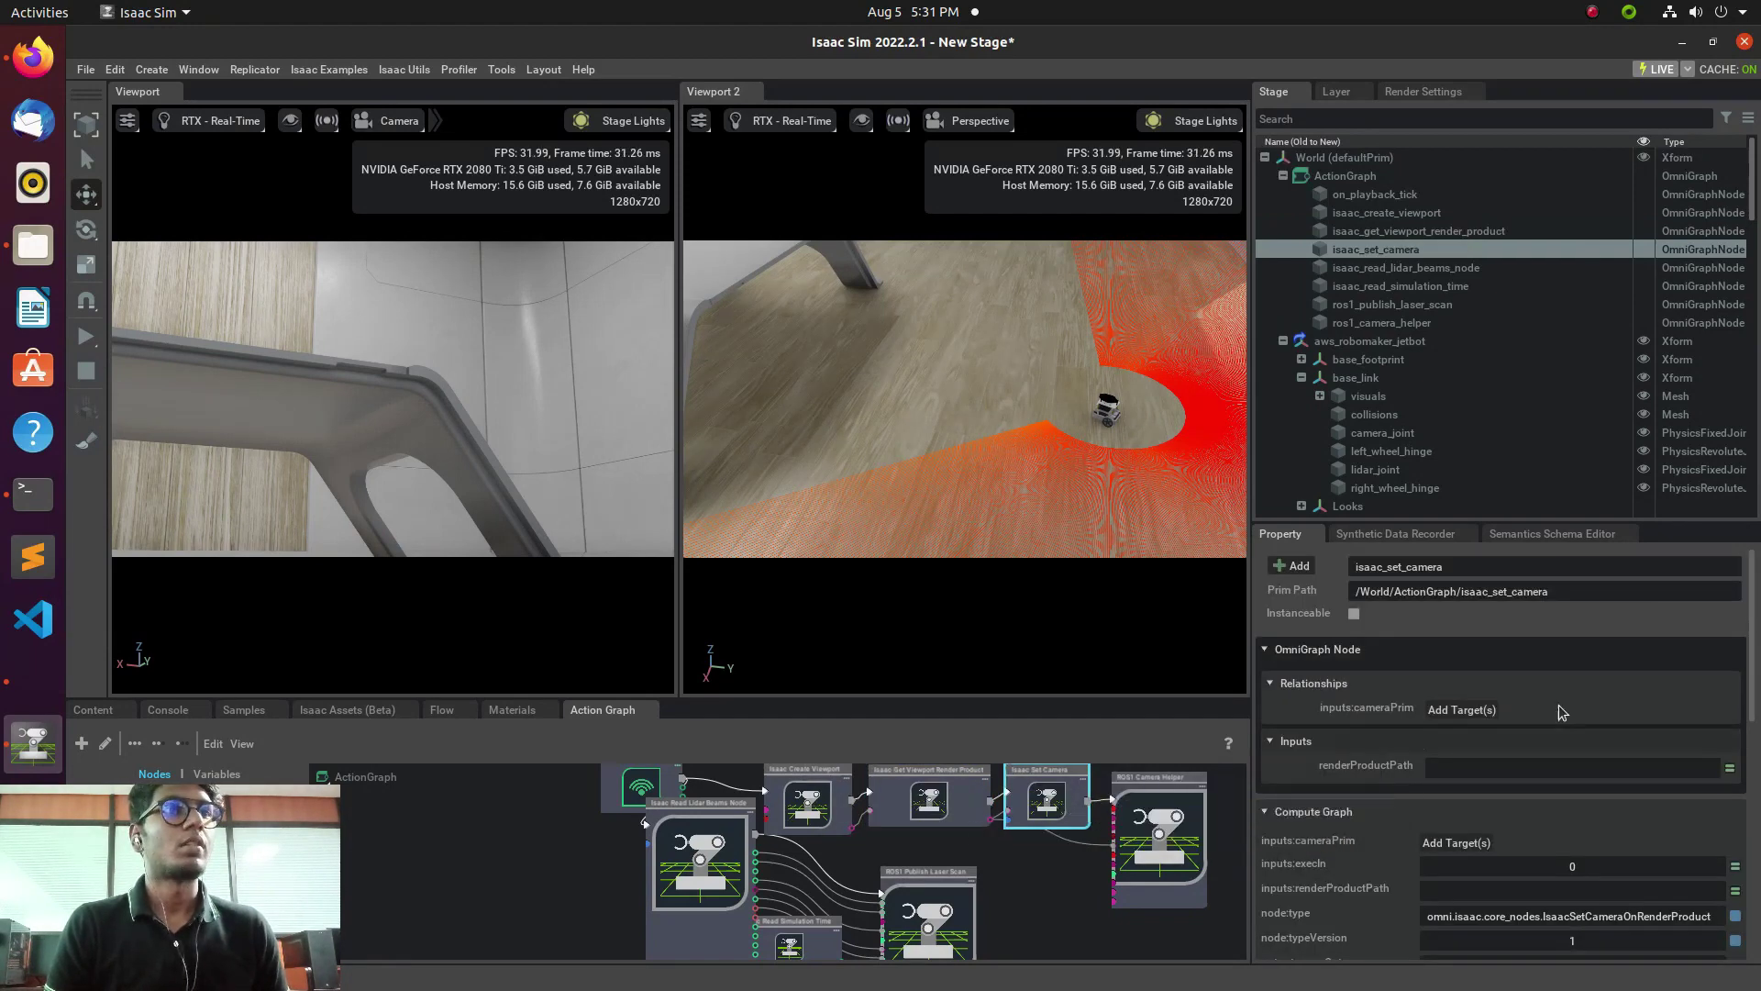
pyautogui.click(1461, 710)
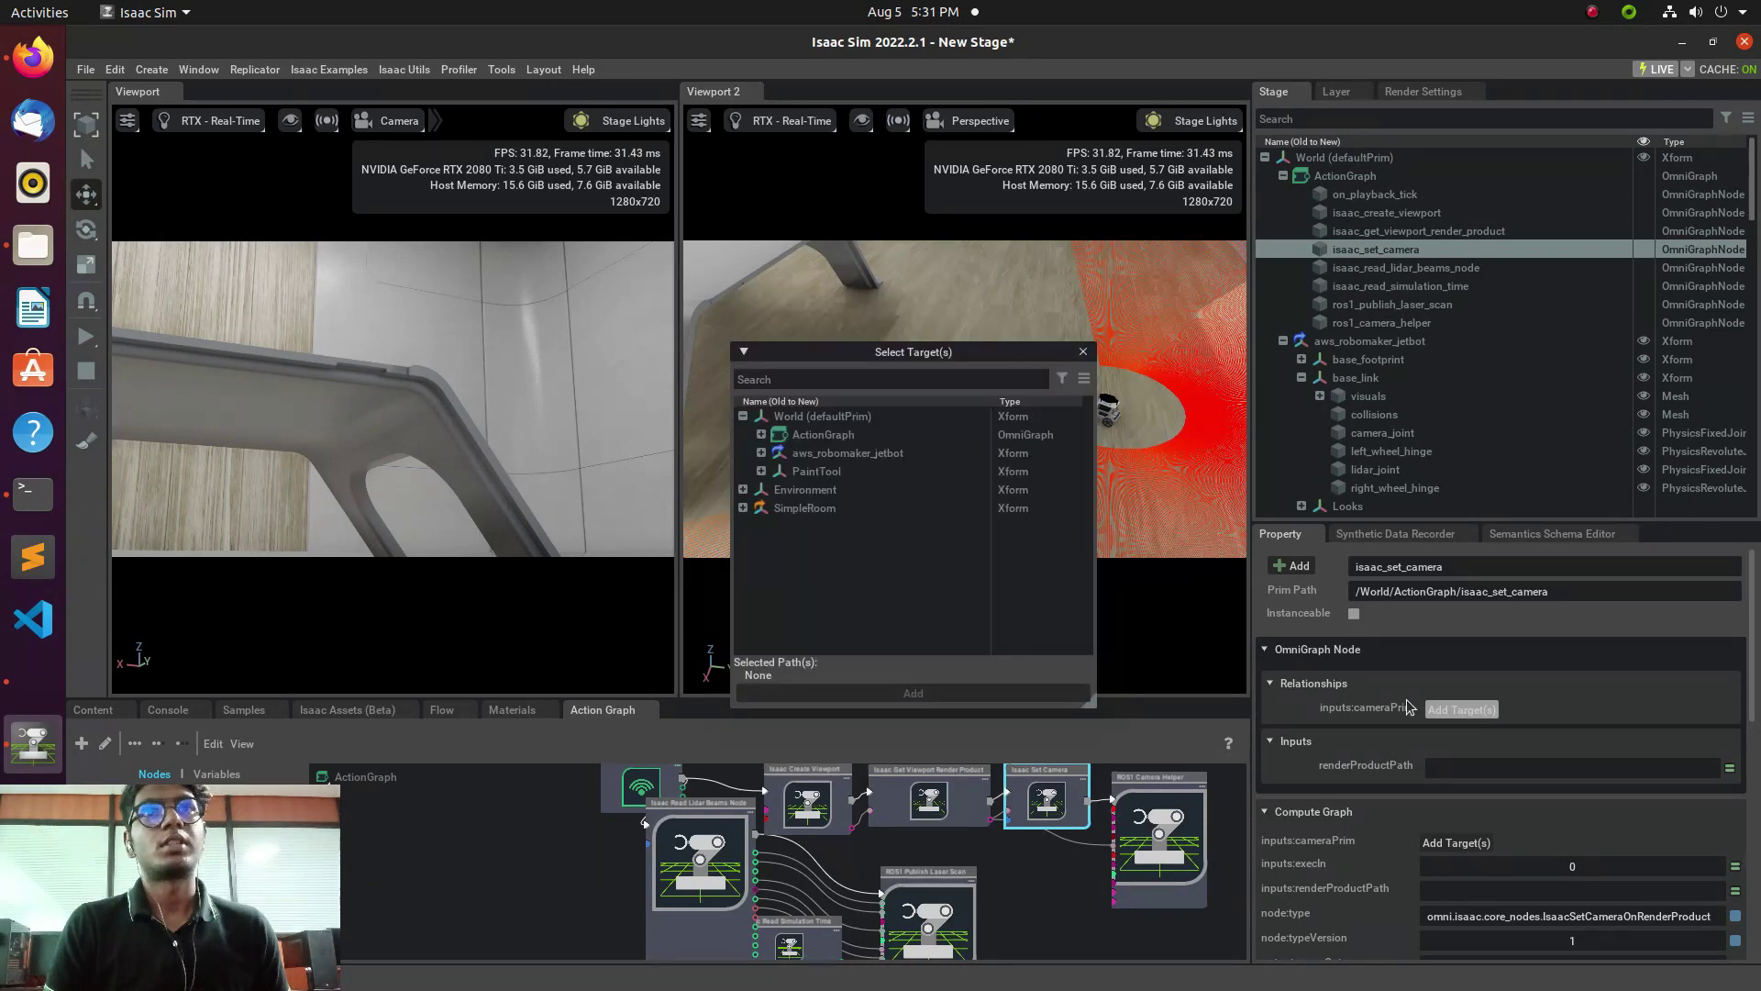
pyautogui.click(761, 452)
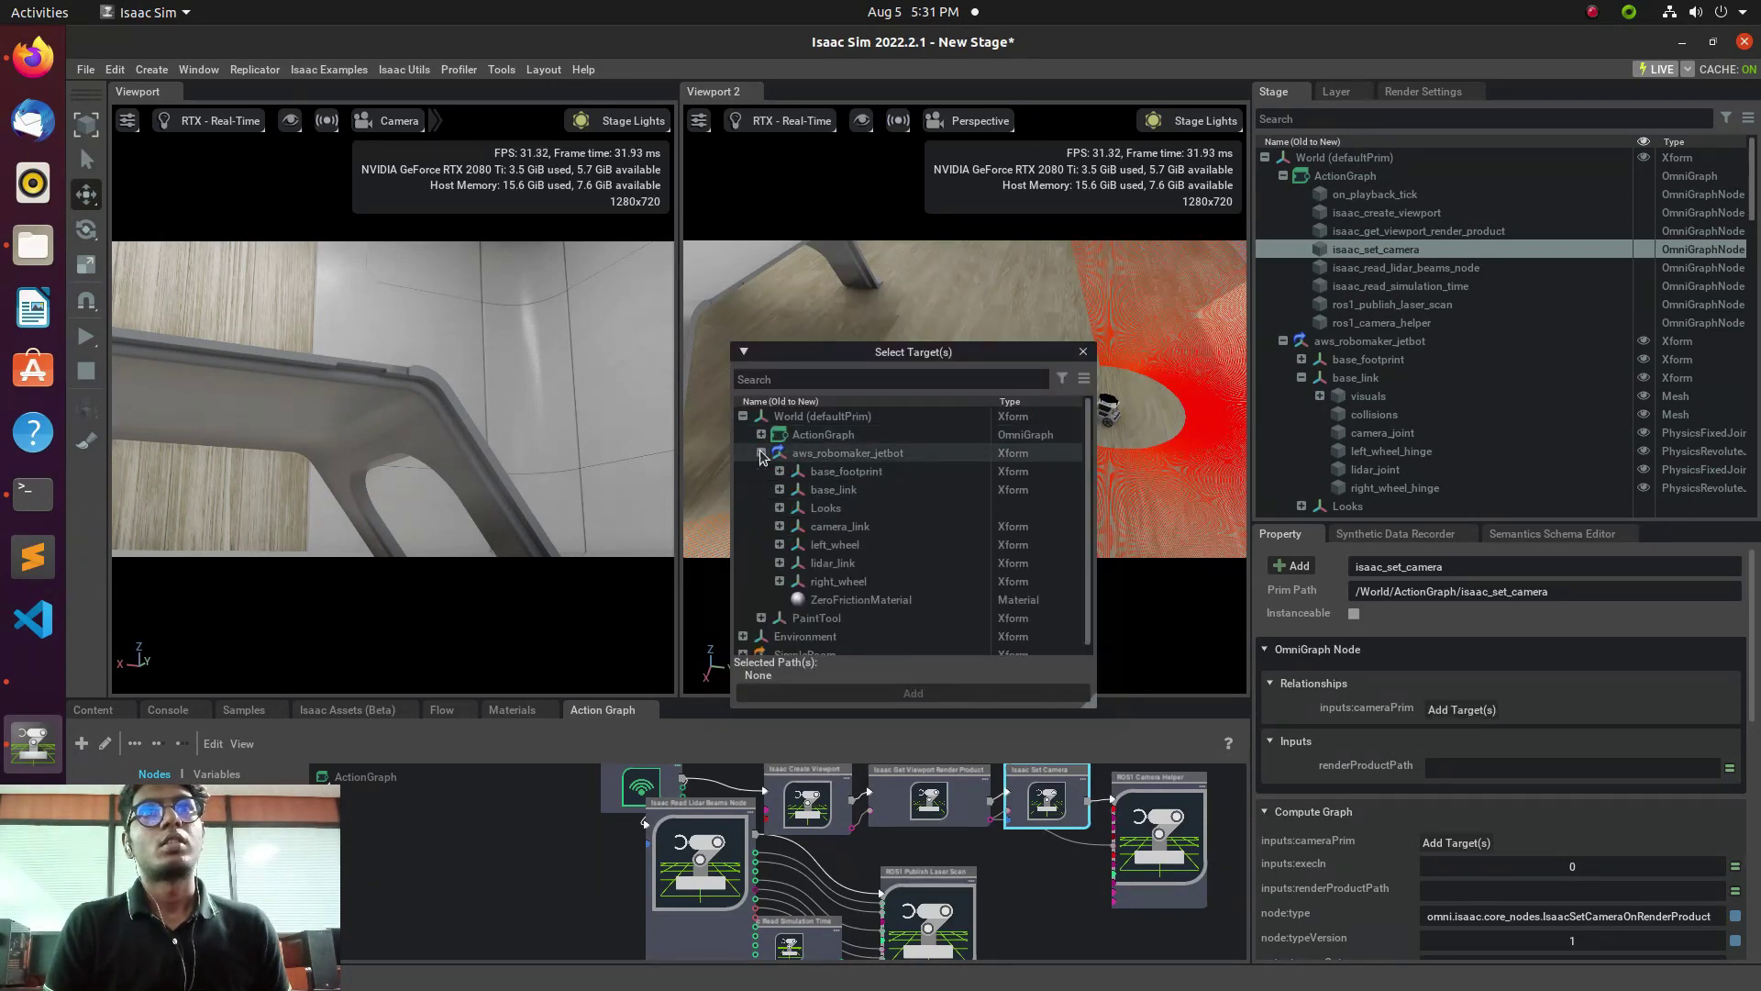
pyautogui.click(780, 527)
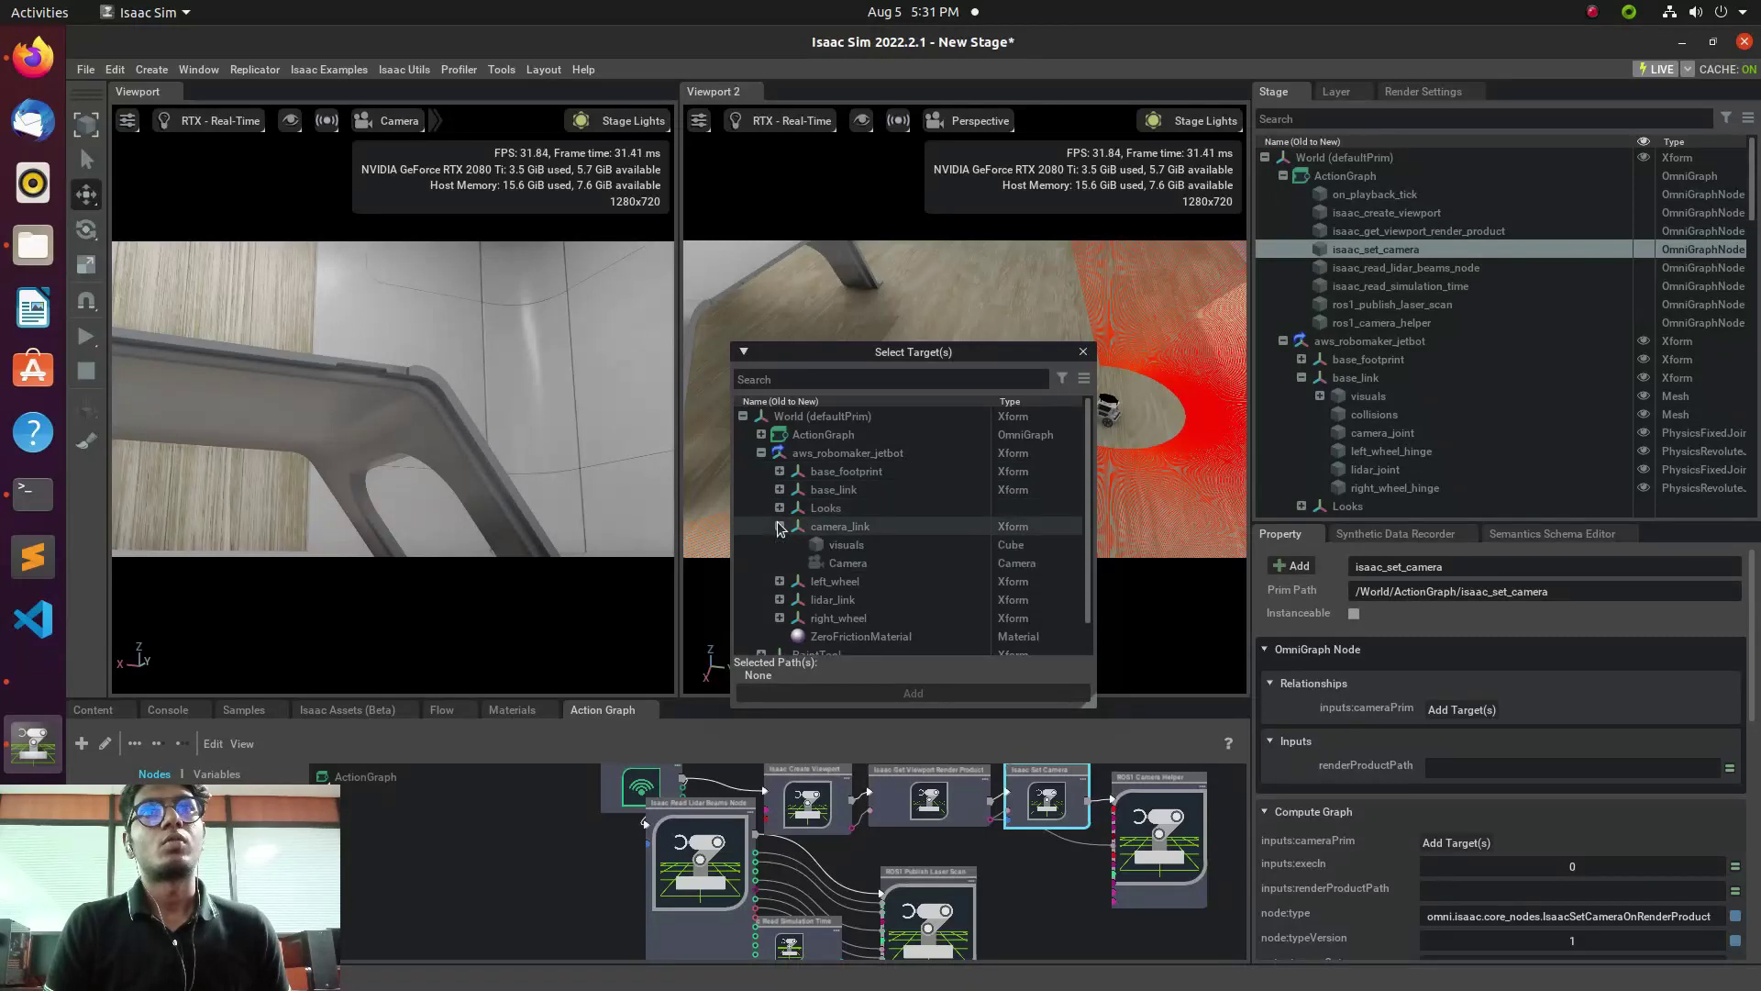
pyautogui.click(824, 565)
pyautogui.click(920, 694)
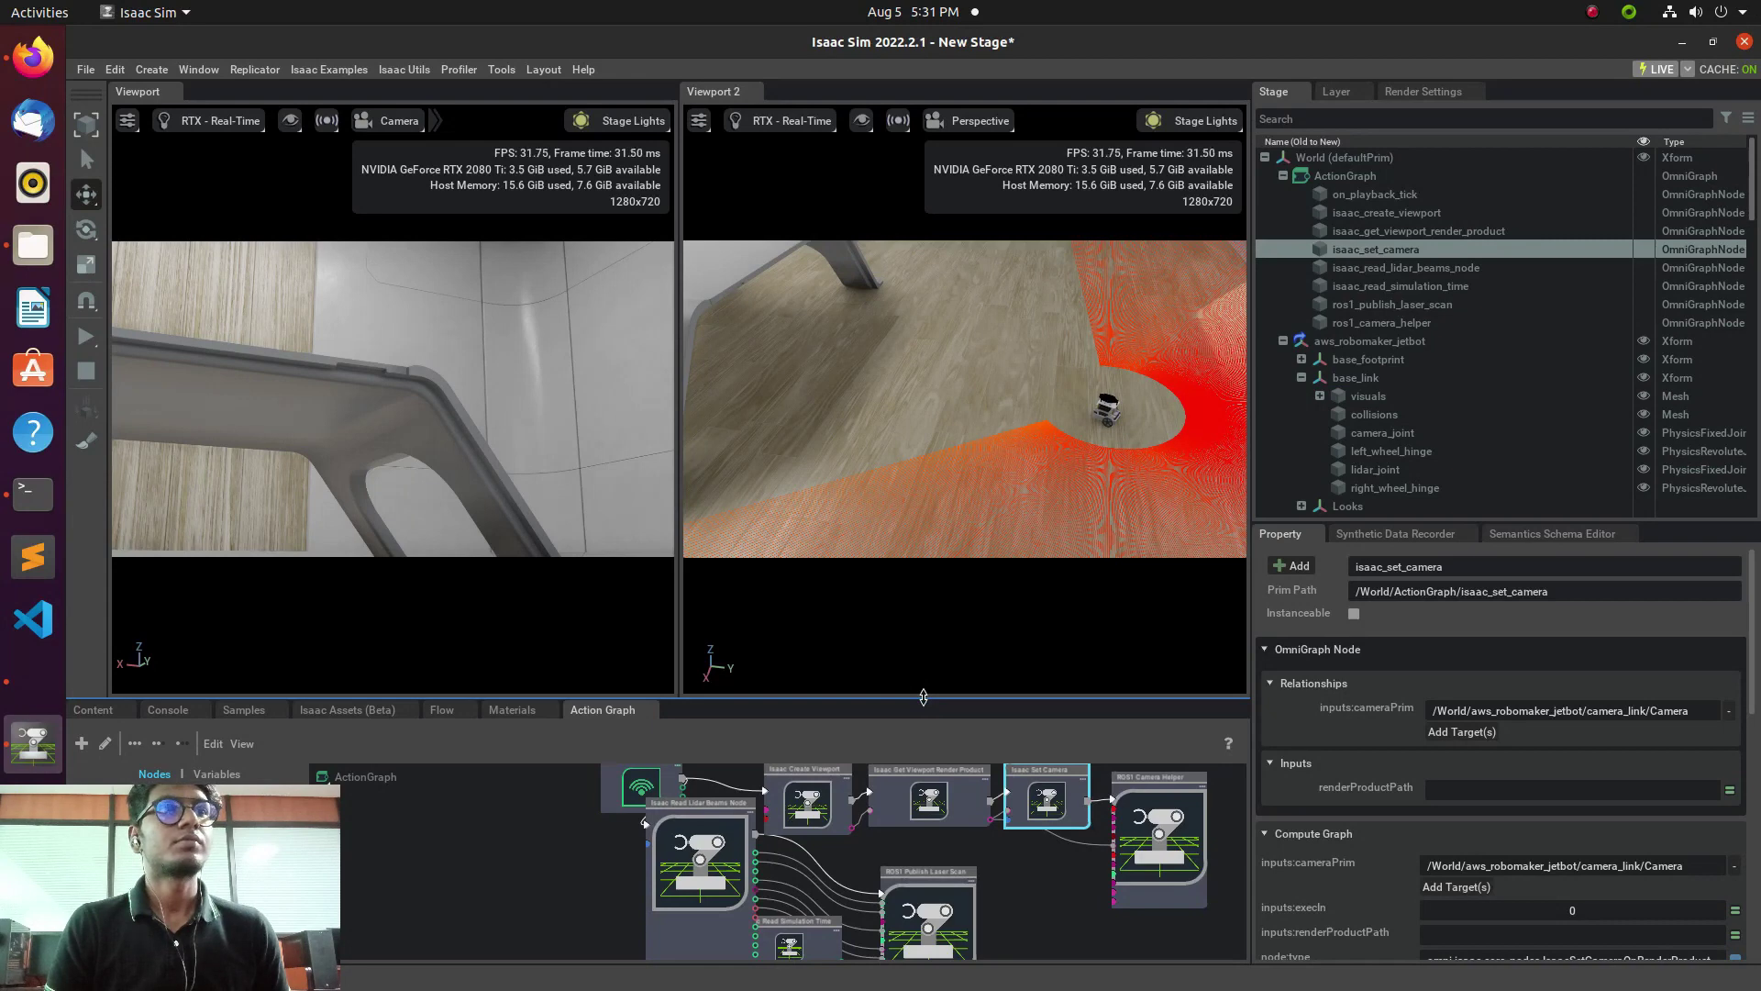
# Set the Isaac Read Lidar Beams Node's lidarPrim target to /World/aws_robomaker_jetbot/lidar_link/Lidar.
pyautogui.click(924, 903)
pyautogui.click(686, 851)
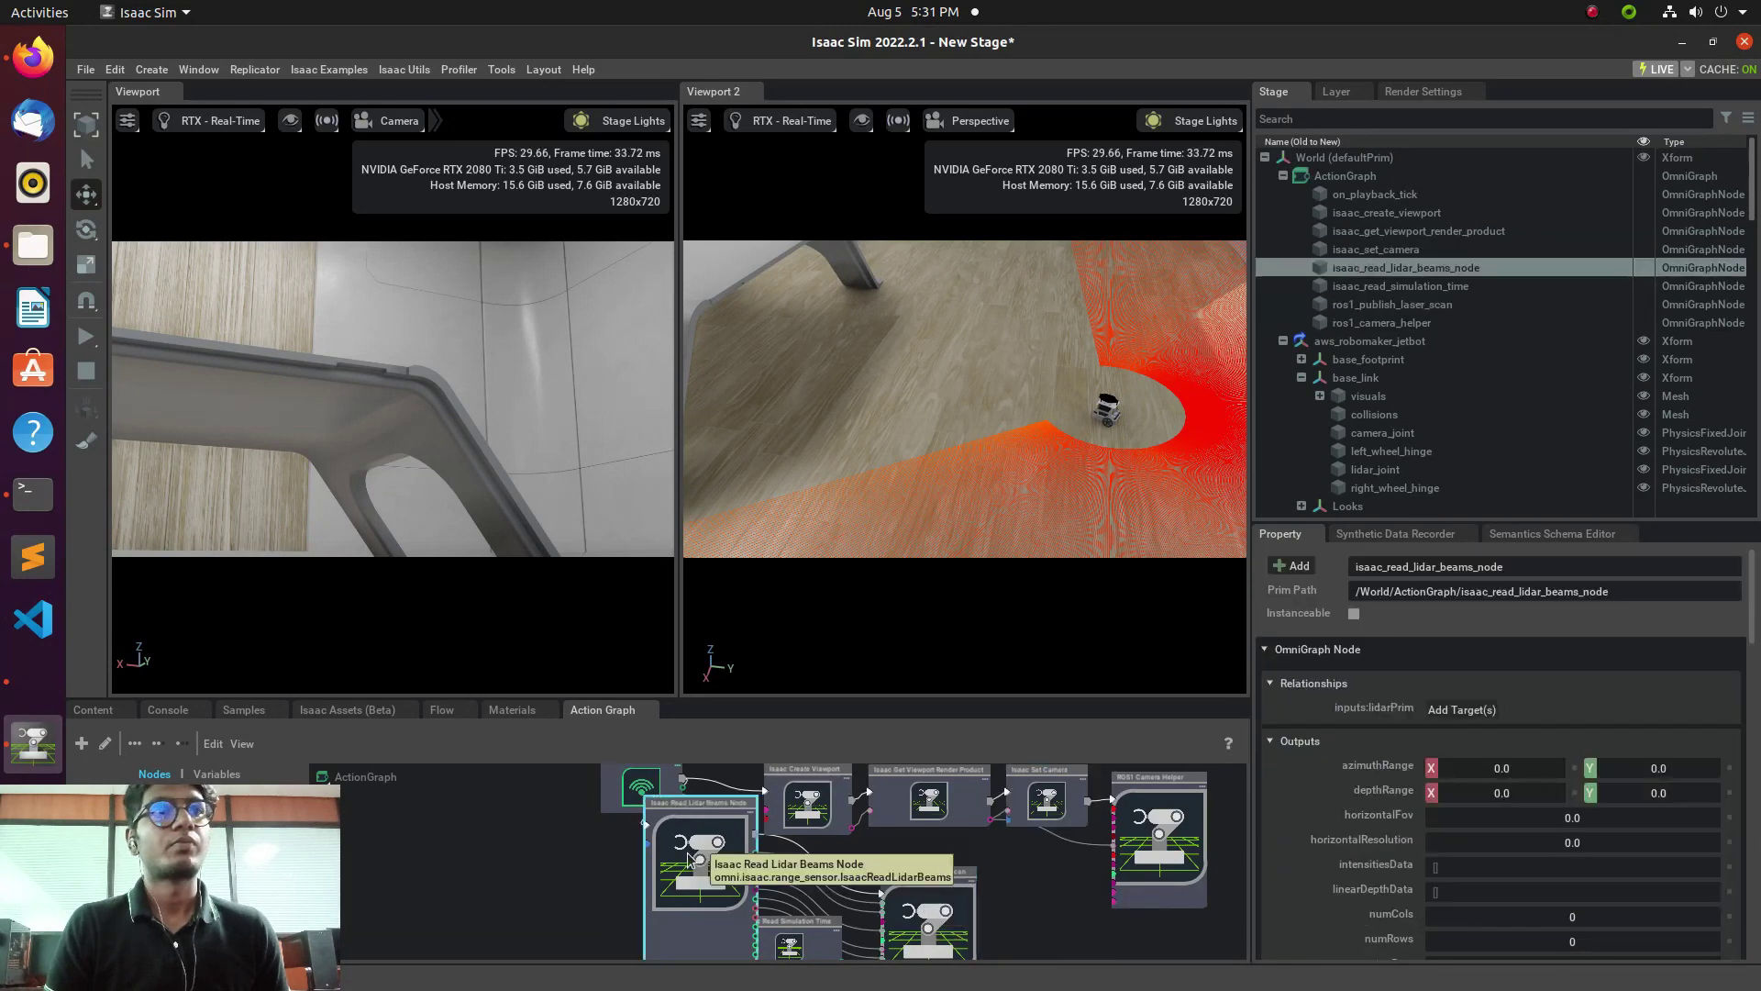
pyautogui.click(1457, 712)
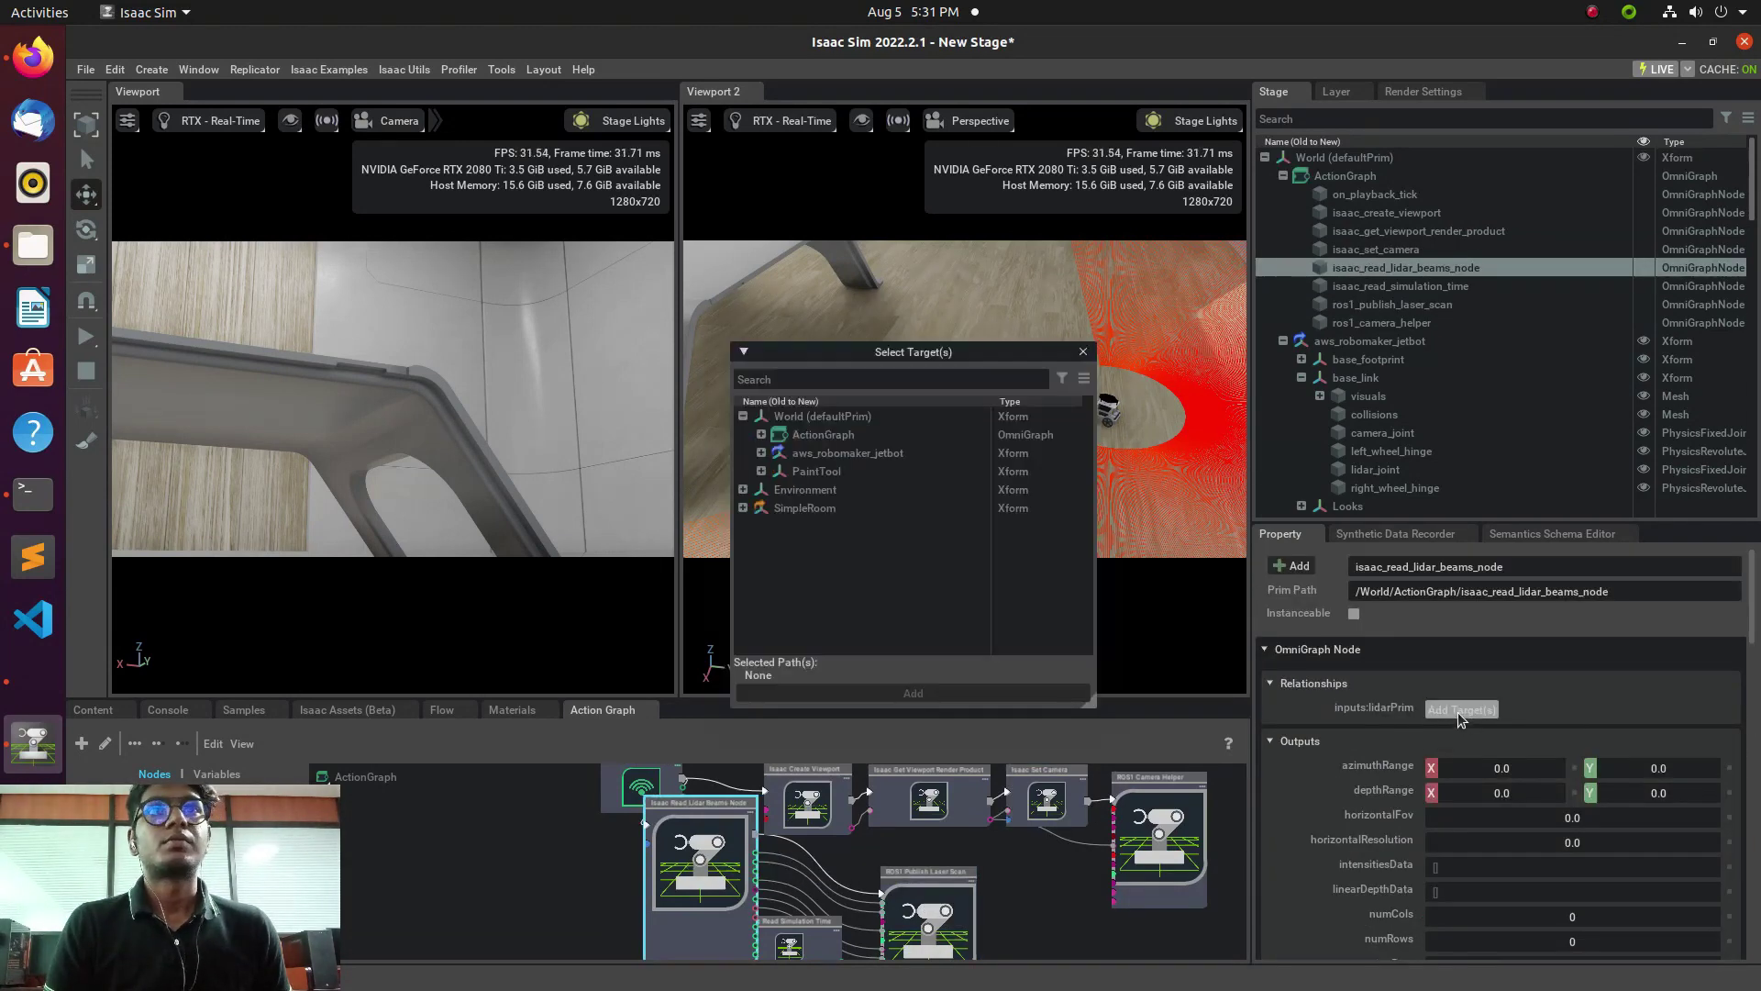
pyautogui.click(761, 435)
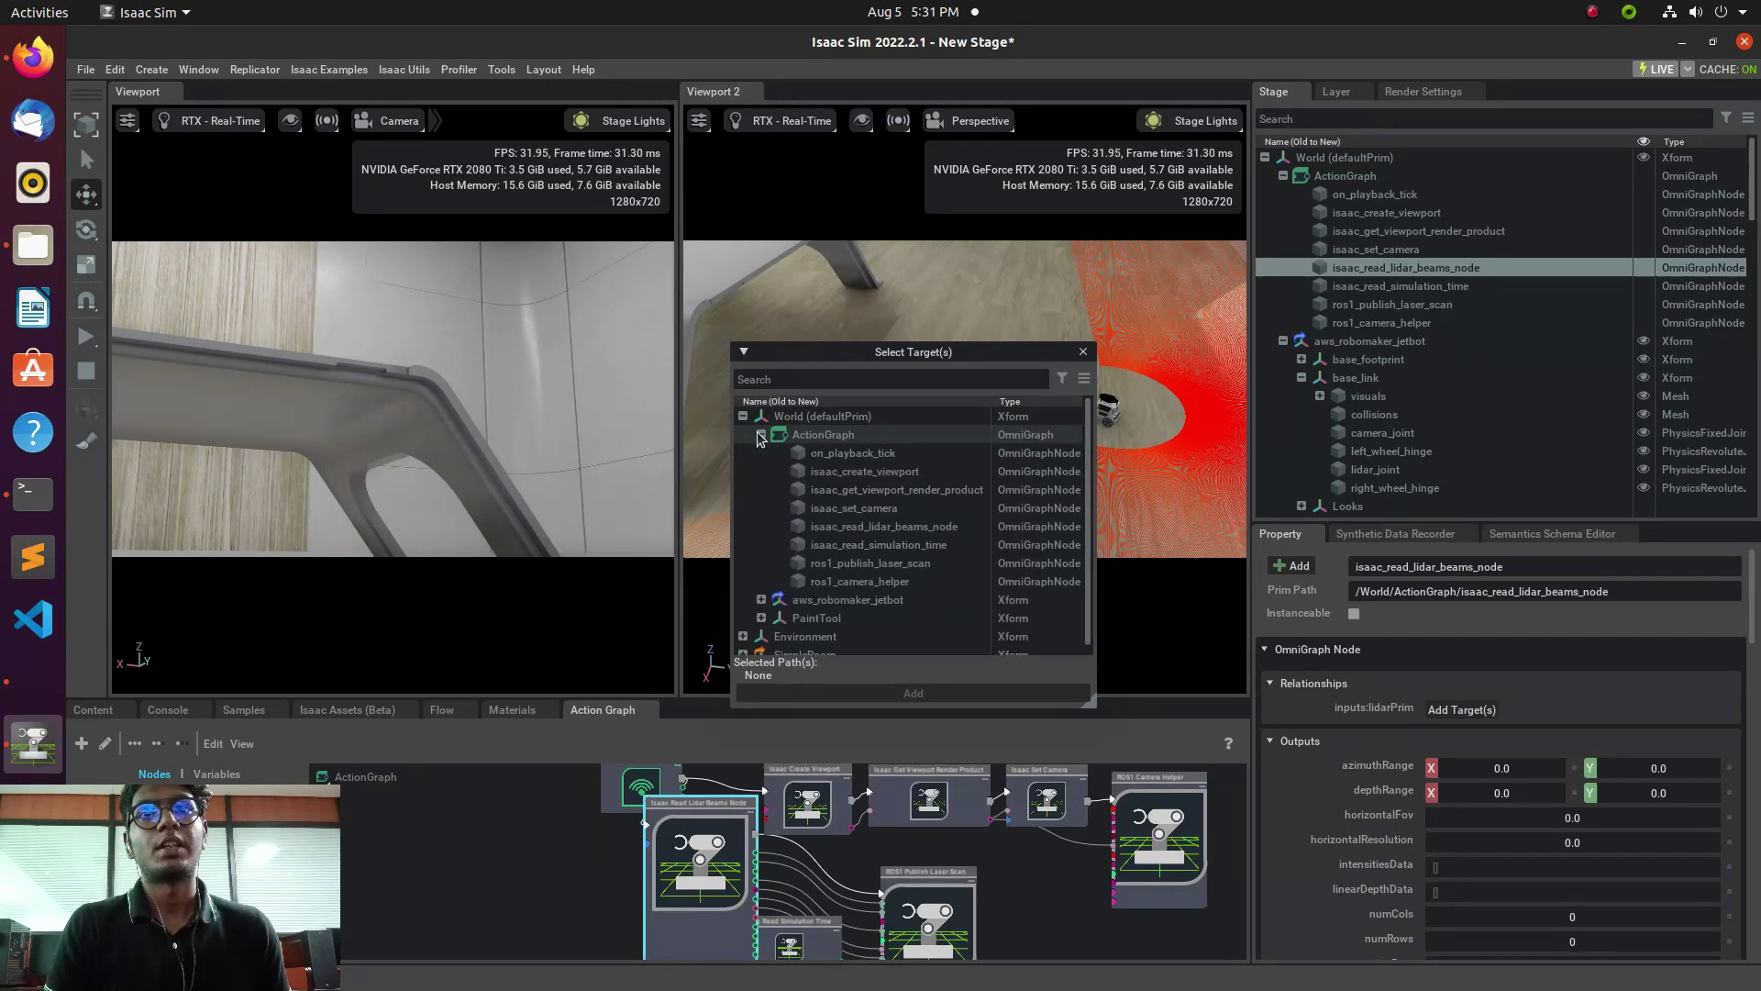
pyautogui.click(763, 600)
pyautogui.scroll(-3, 873, 569)
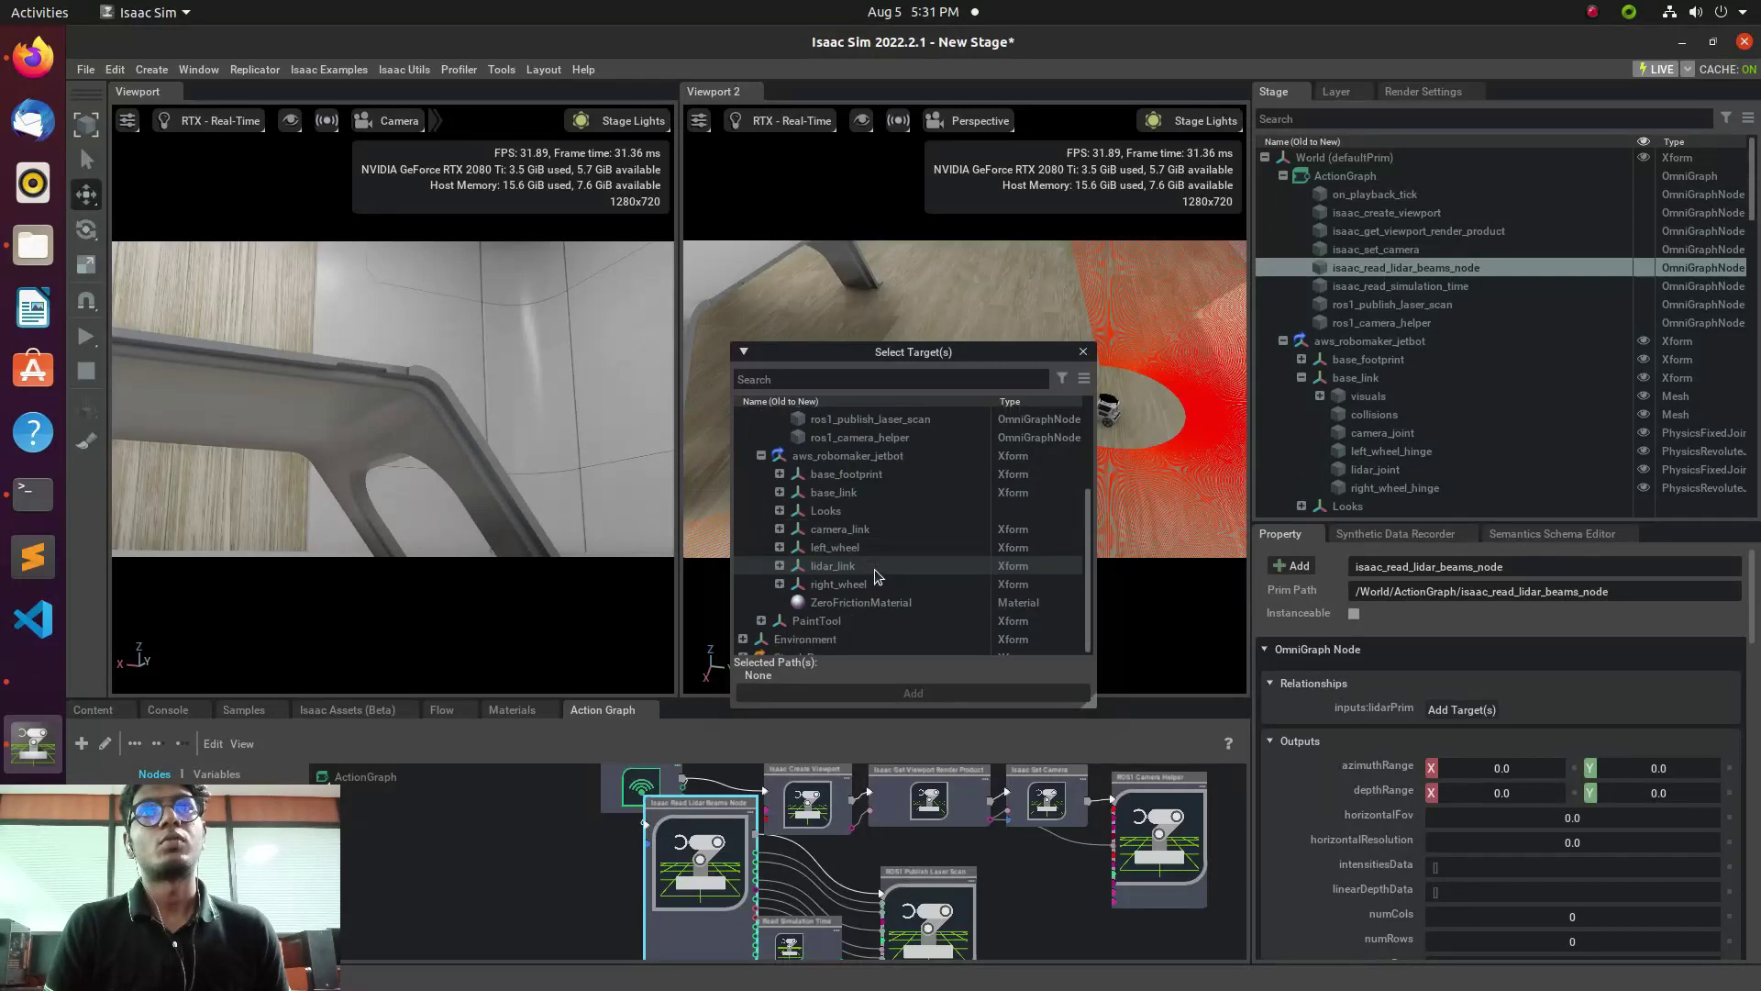
pyautogui.click(780, 565)
pyautogui.click(841, 620)
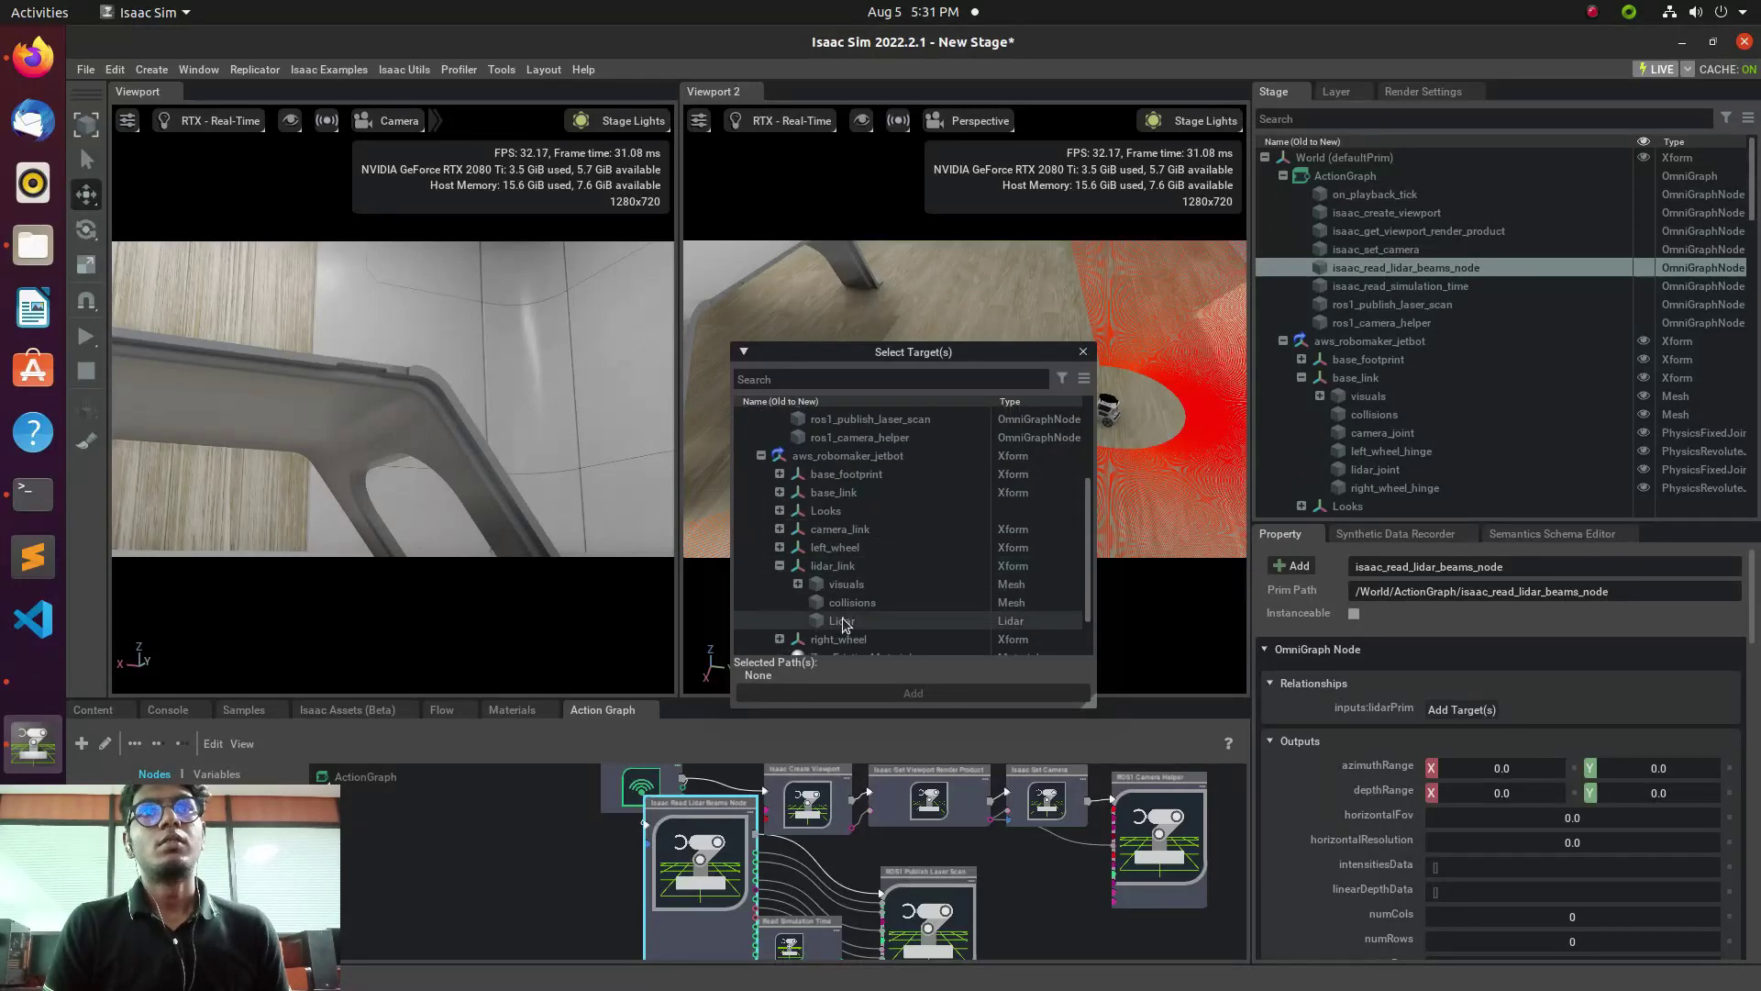
pyautogui.click(864, 694)
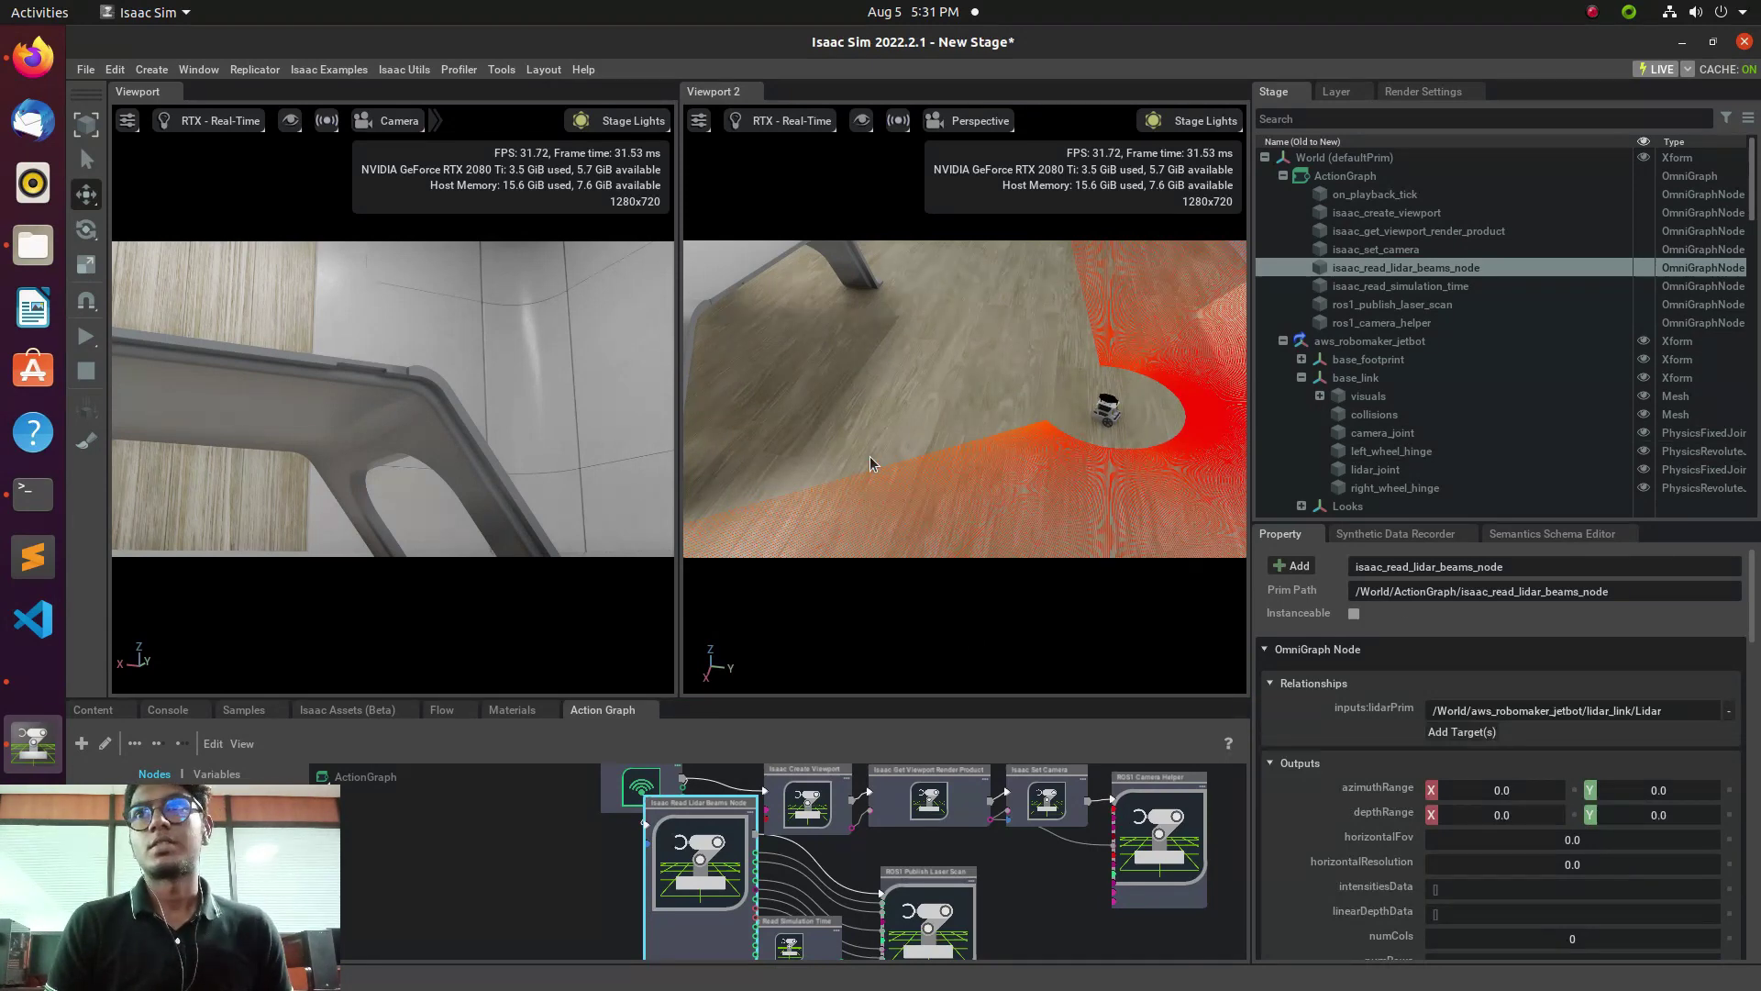
# Start the simulation and run roscore in the Terminal.
pyautogui.click(85, 333)
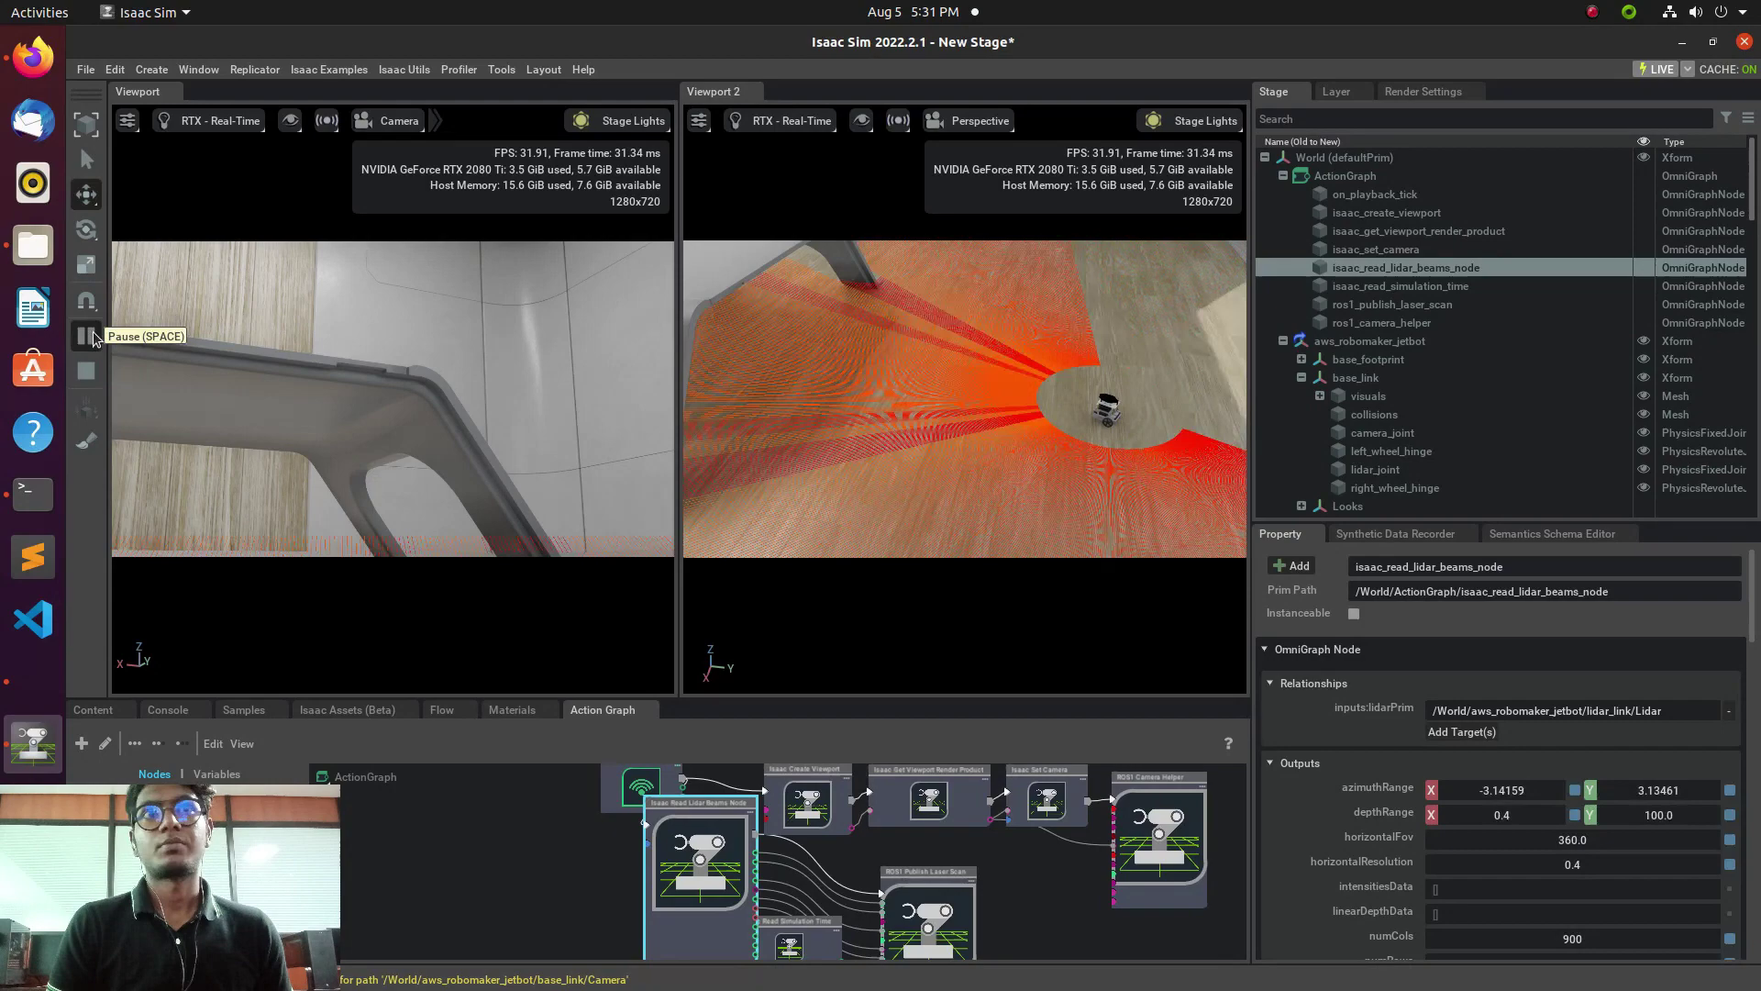
pyautogui.click(42, 510)
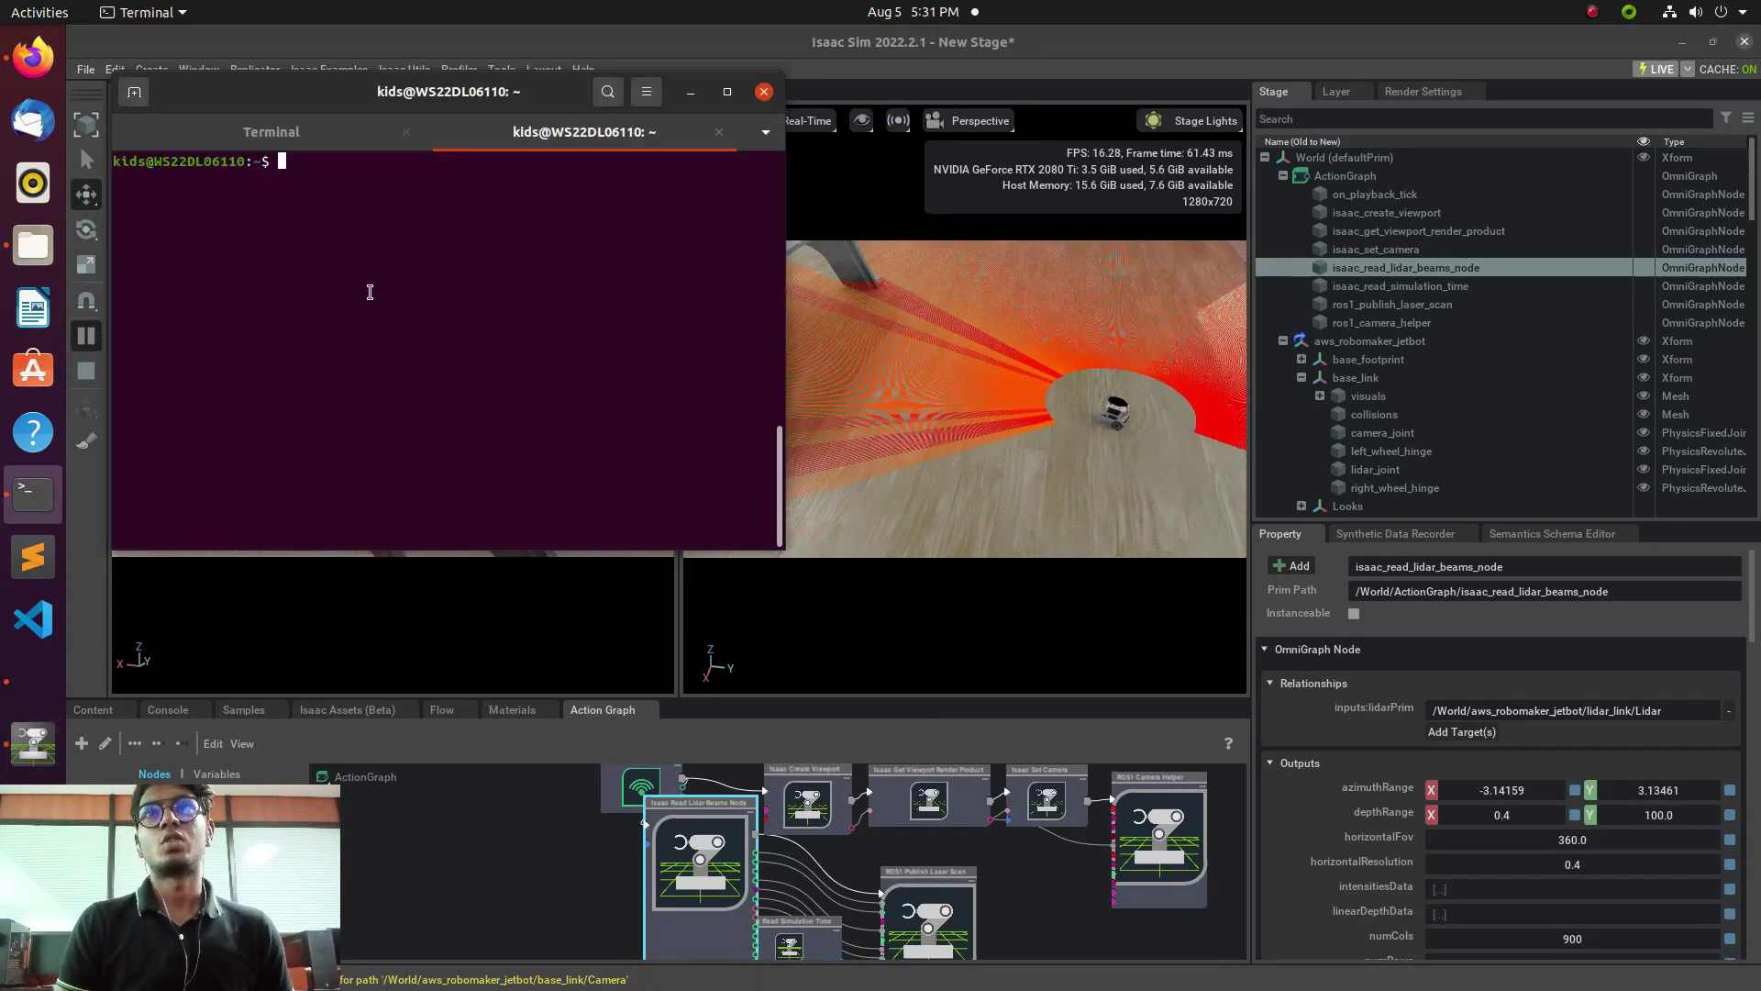
pyautogui.write('roscore')
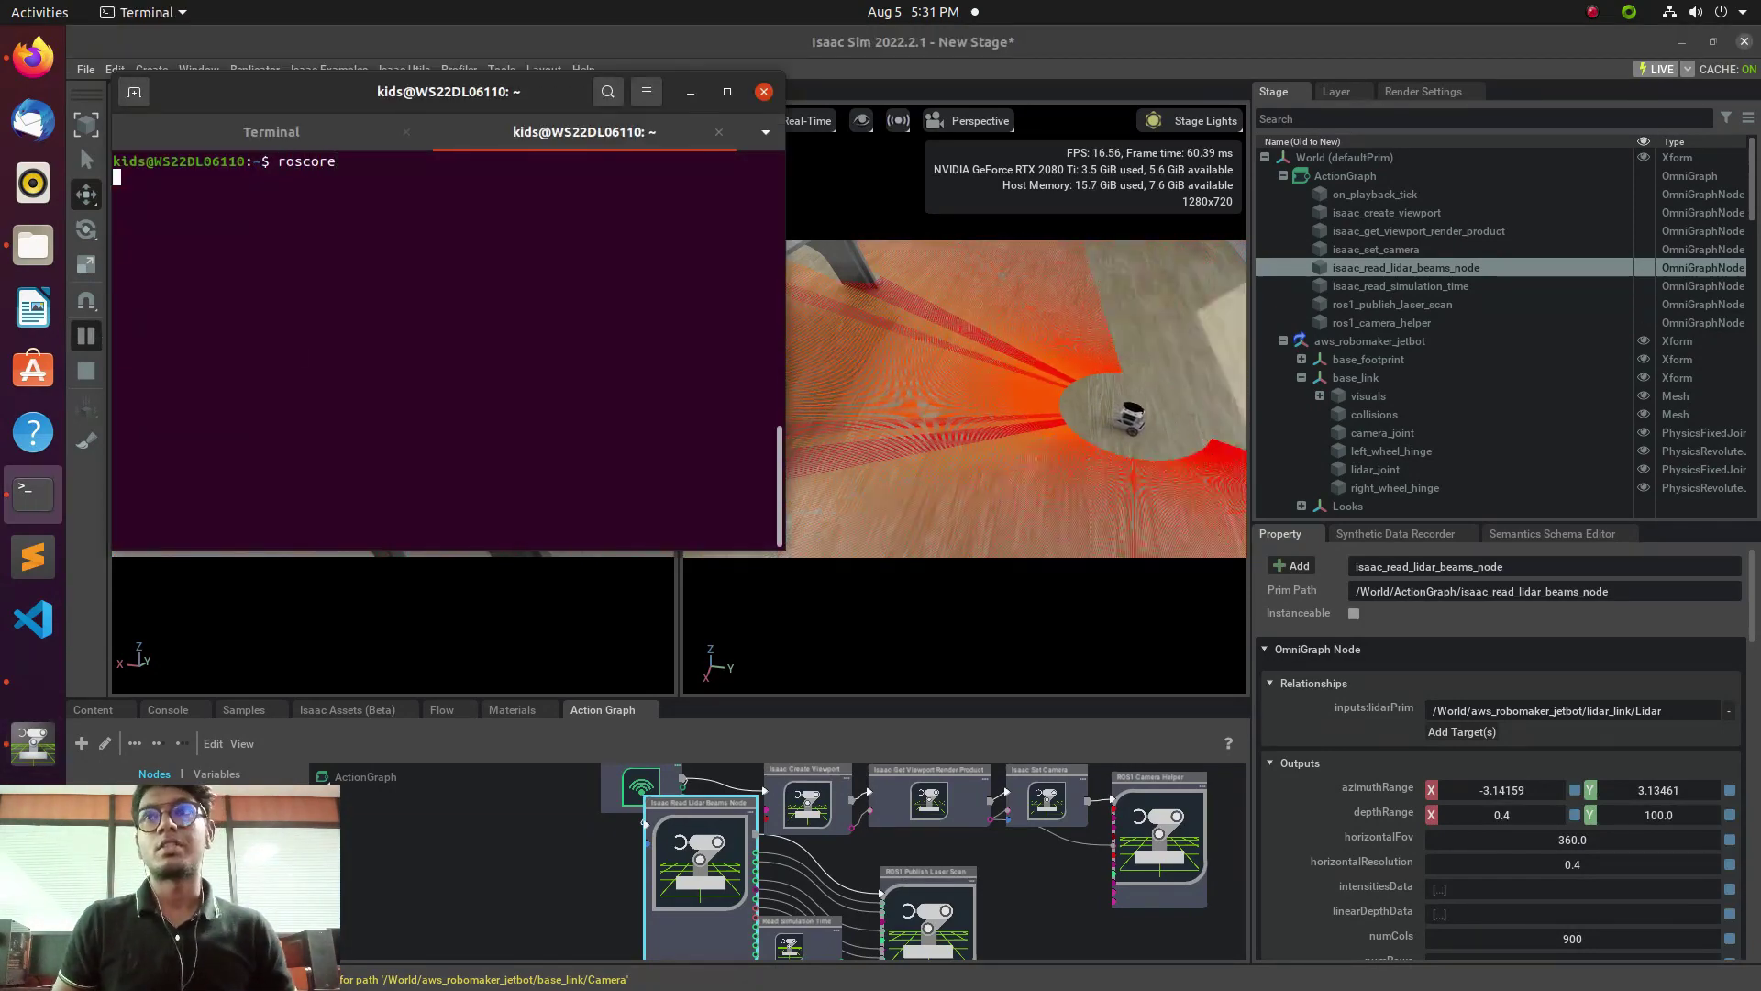
pyautogui.press('Return')
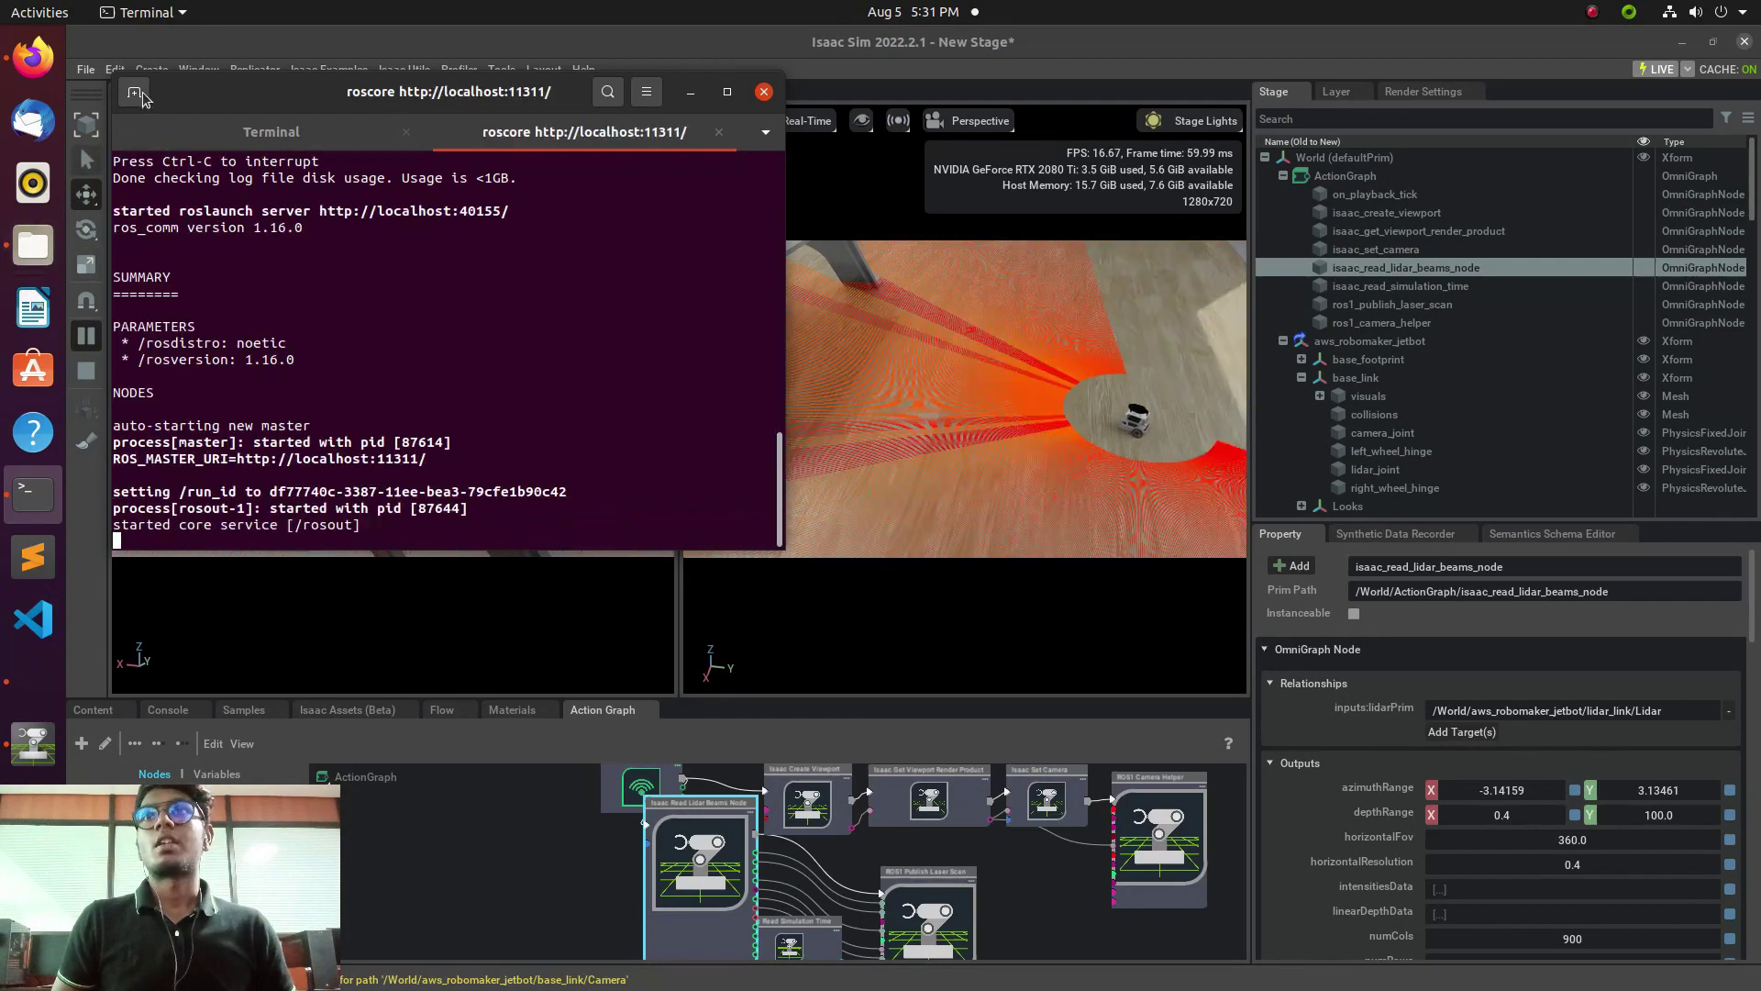
# In a new terminal tab, answer the sudo password prompt and list the ROS topics with rostopic list.
pyautogui.hotkey('ctrl', 'shift', 't')
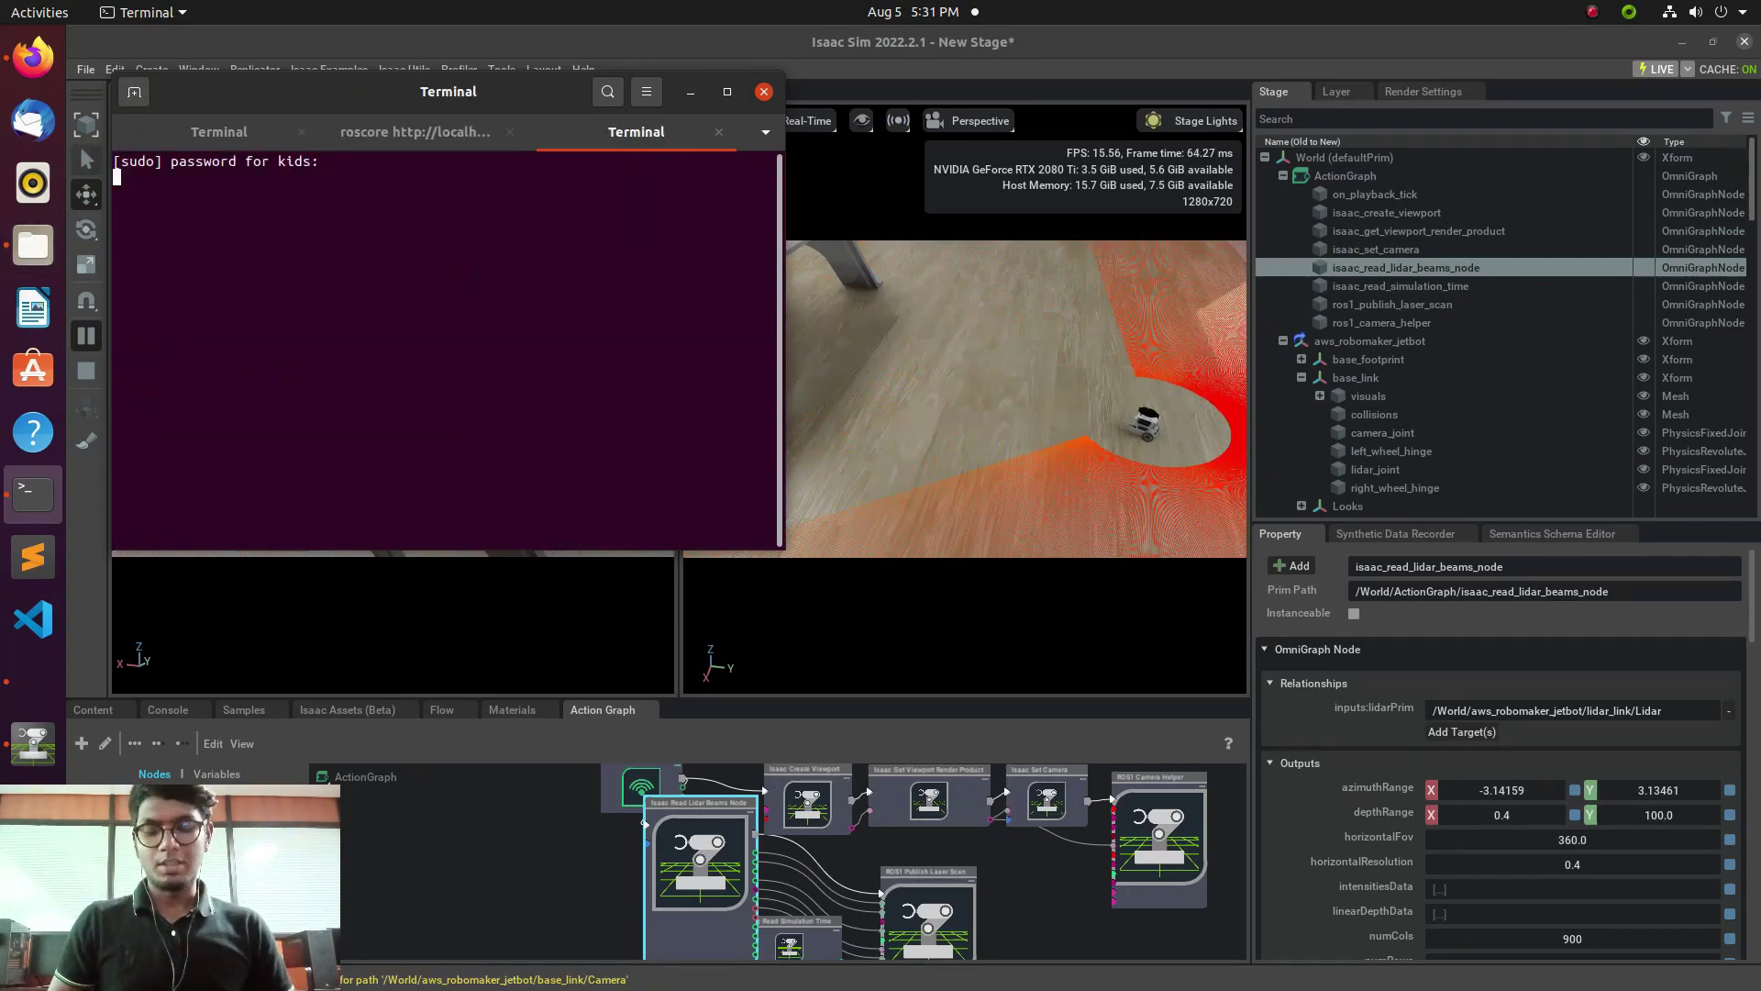
pyautogui.press('Return')
pyautogui.write('rostopic list')
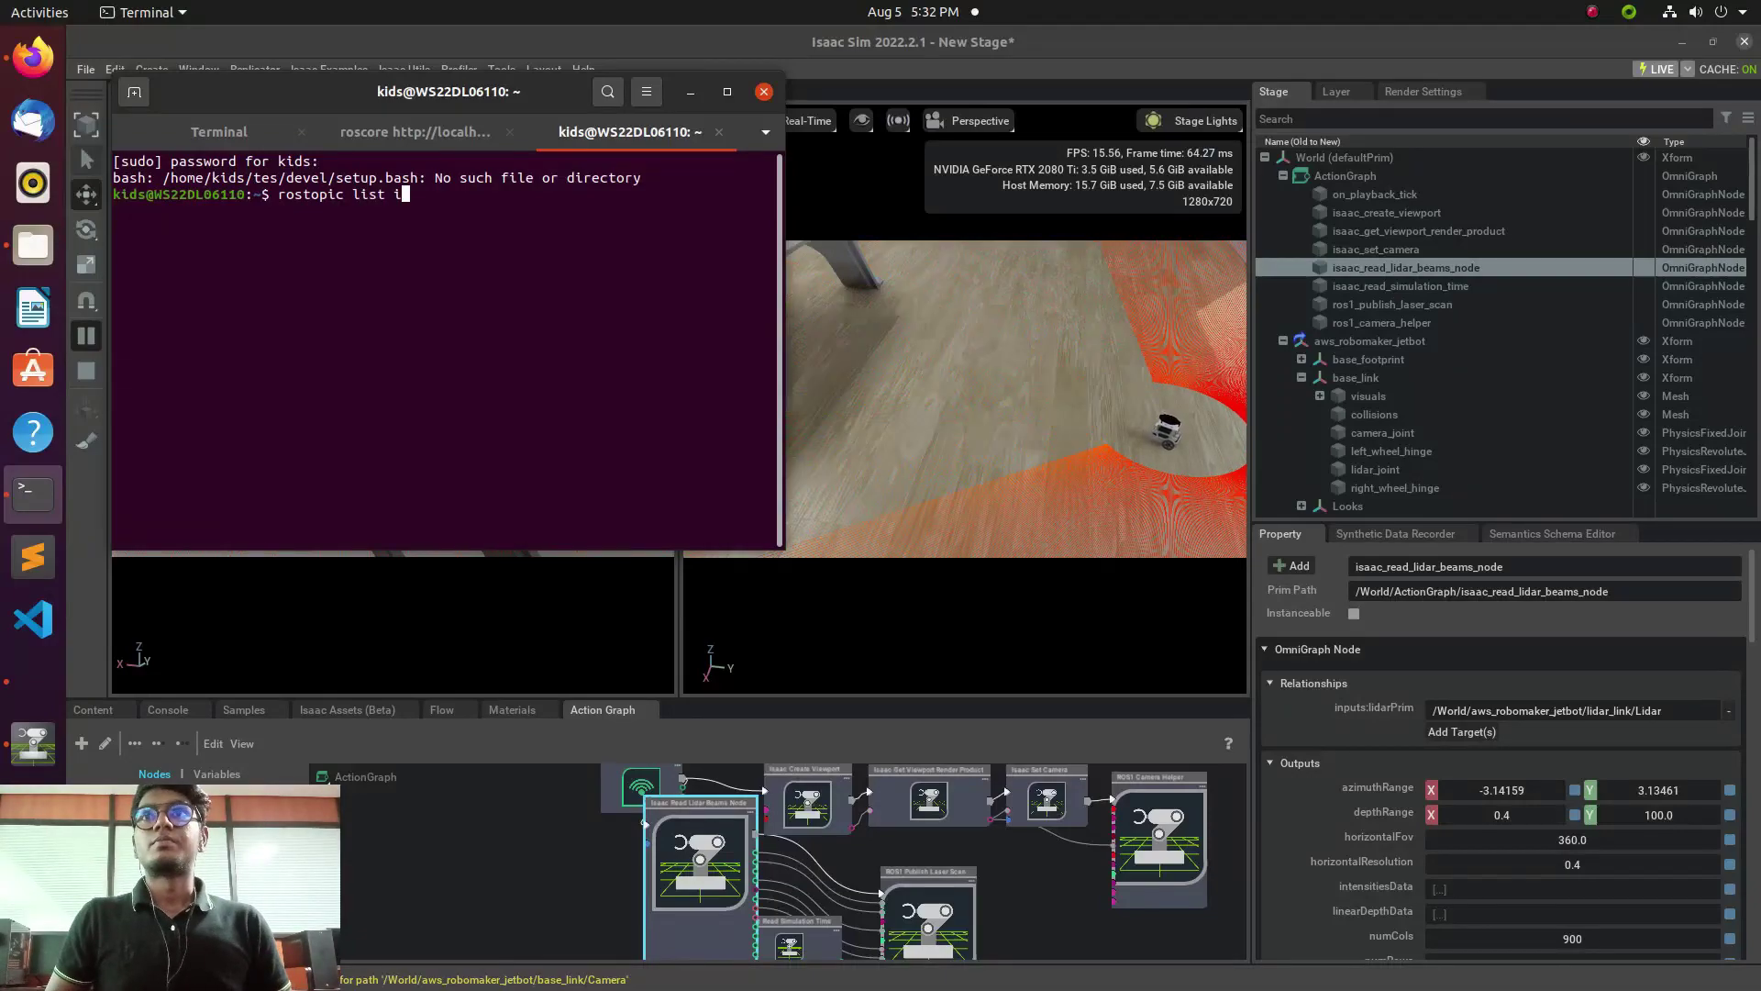
pyautogui.press('Return')
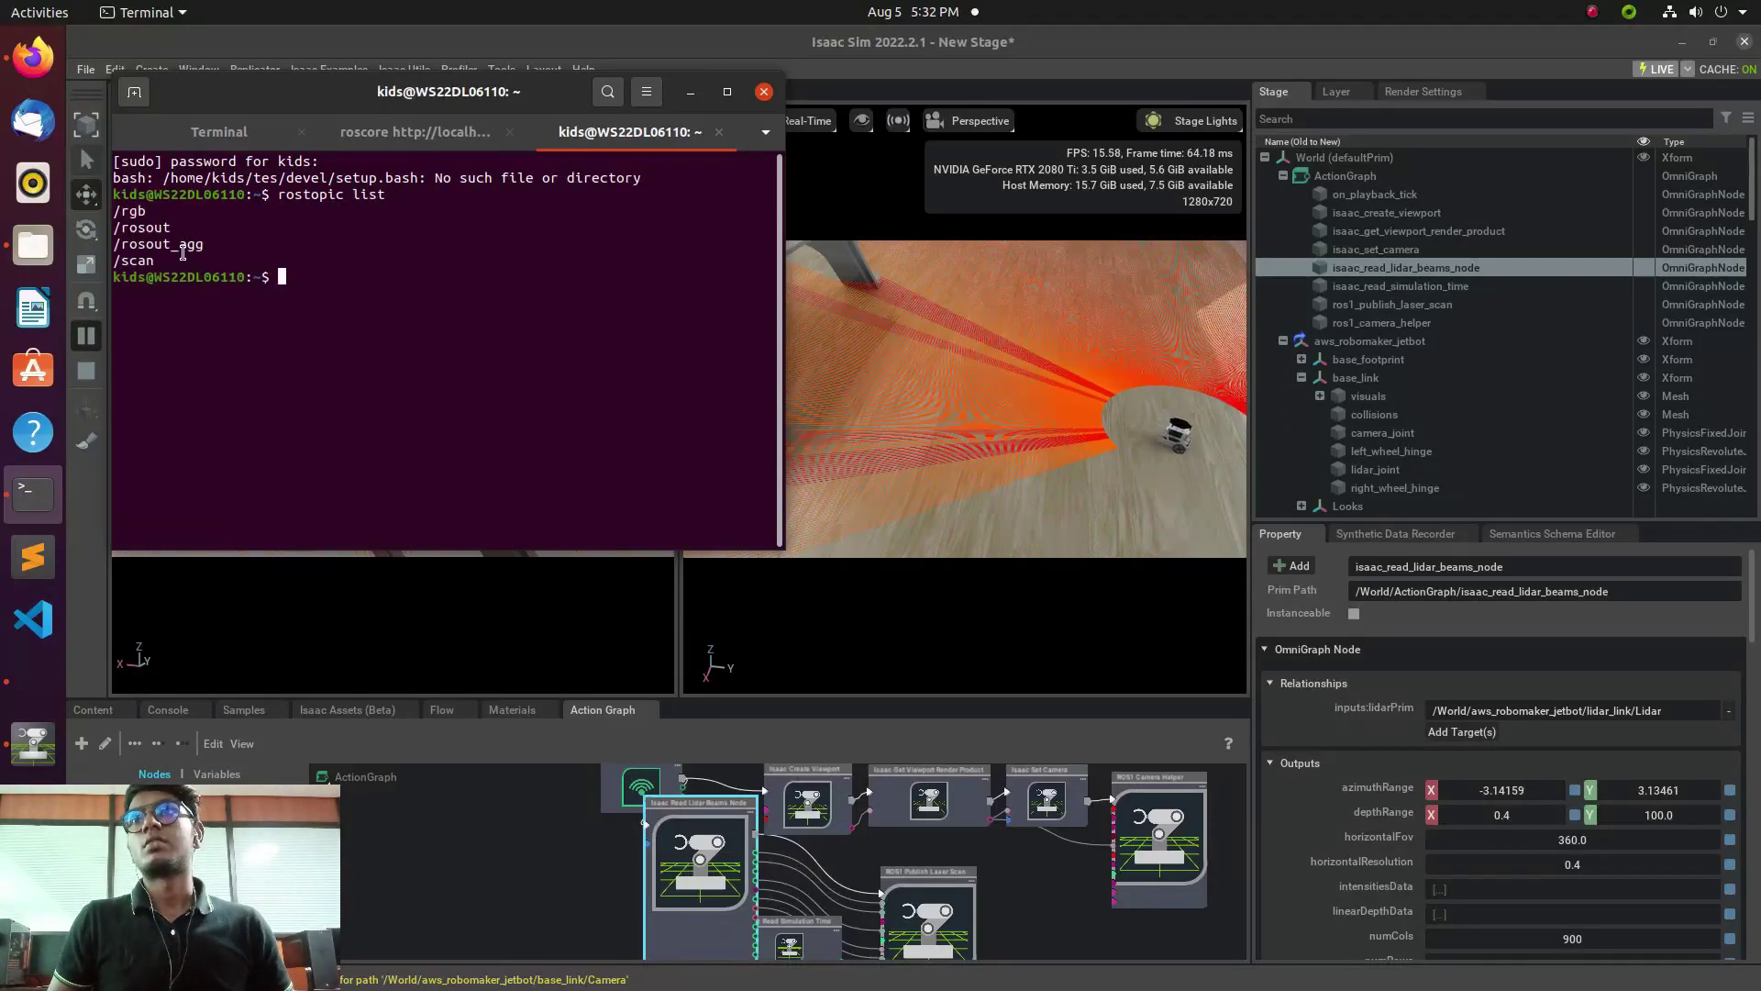
# Print the /scan data in the terminal, then stop it and open the /rgb camera images with rqt_image_view.
pyautogui.moveTo(113, 212)
pyautogui.mouseDown()
pyautogui.moveTo(160, 212)
pyautogui.moveTo(135, 228)
pyautogui.mouseUp()
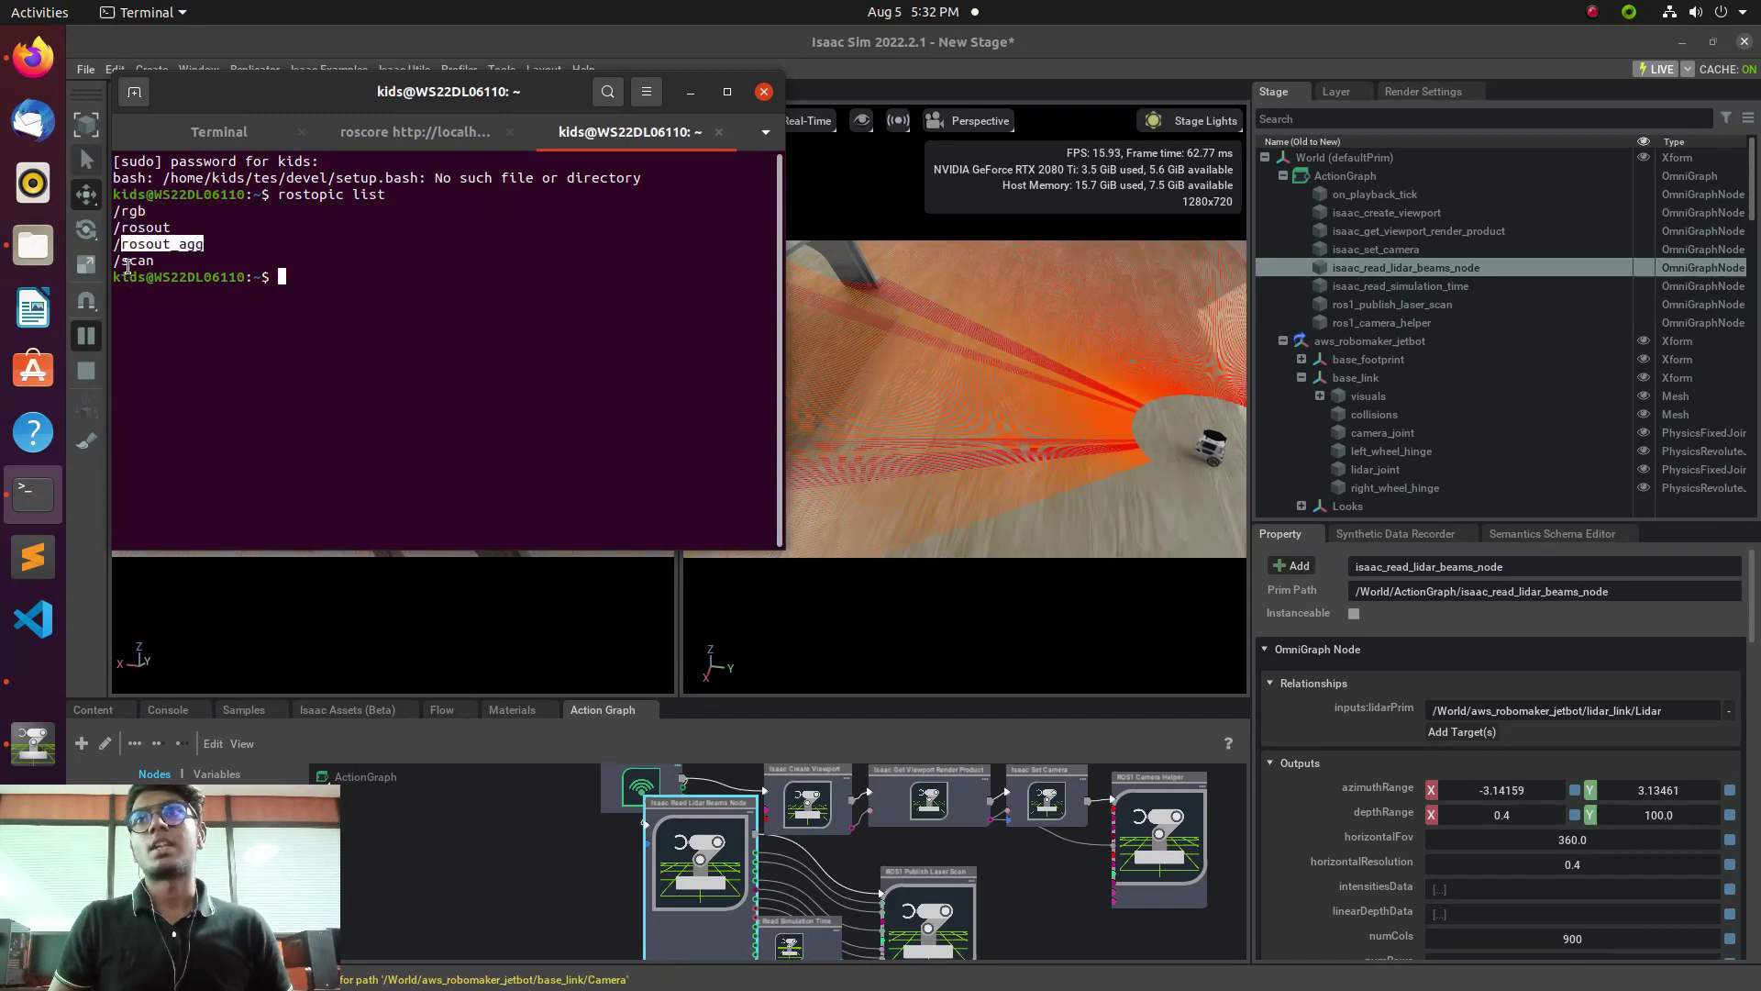
pyautogui.tripleClick(127, 263)
pyautogui.click(361, 282)
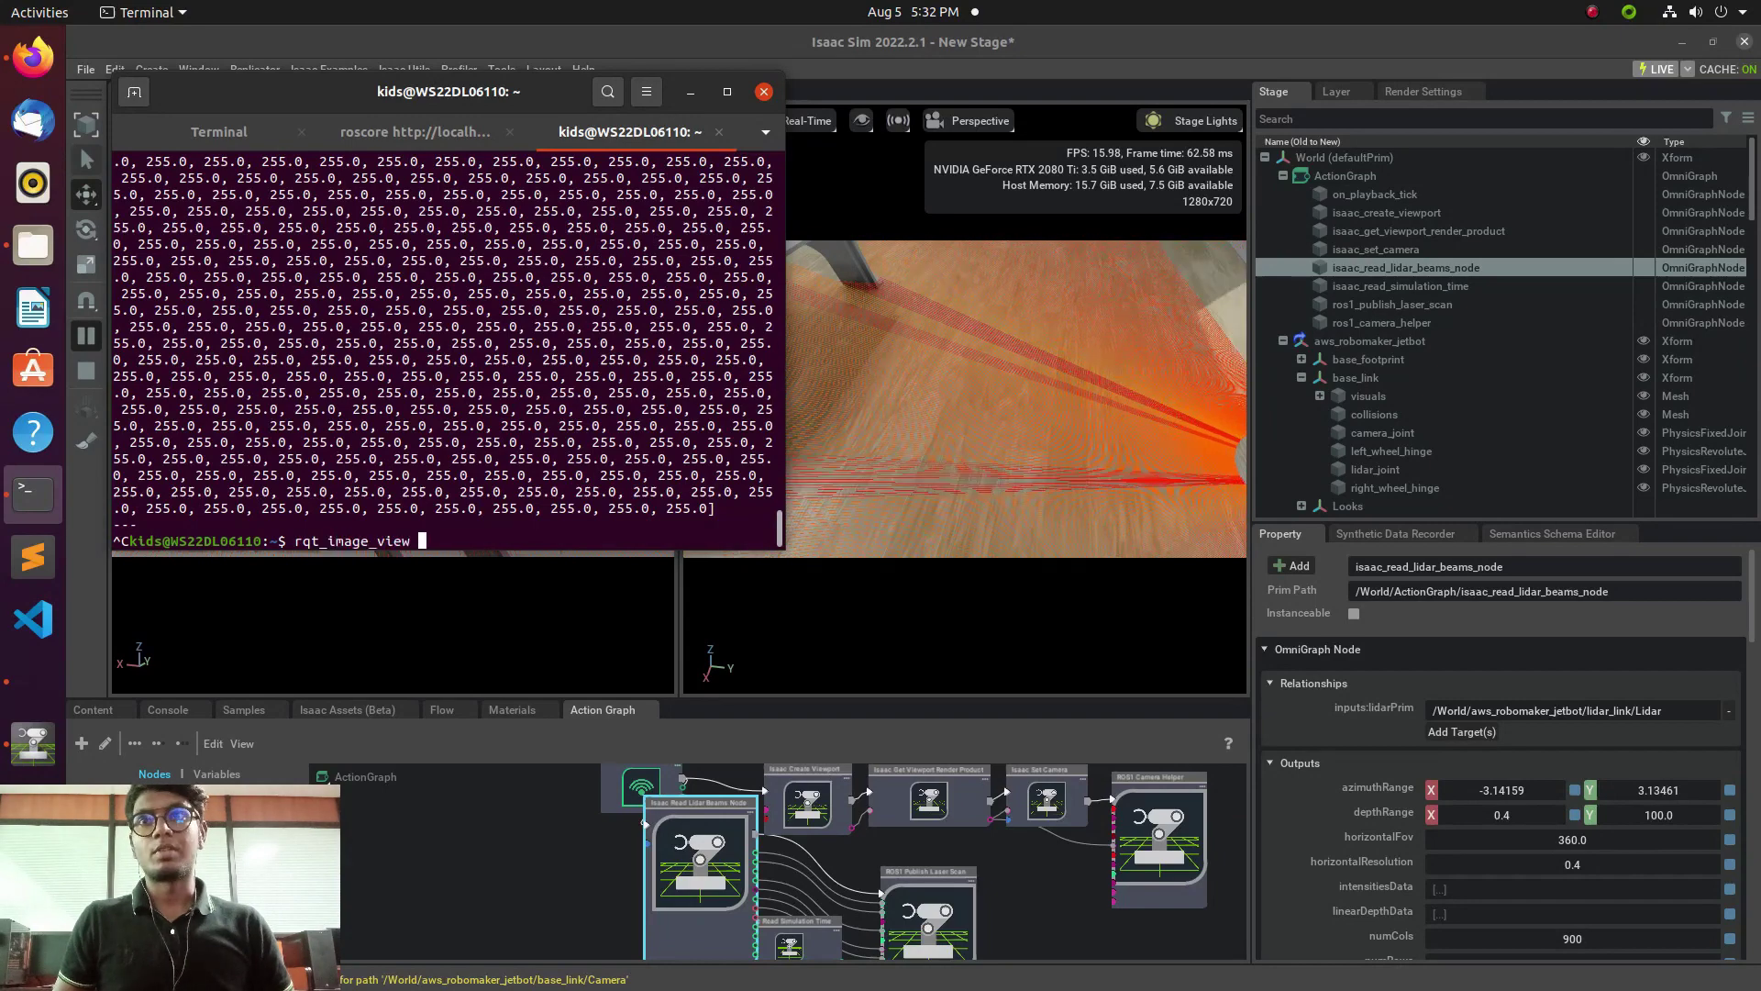
pyautogui.press('Return')
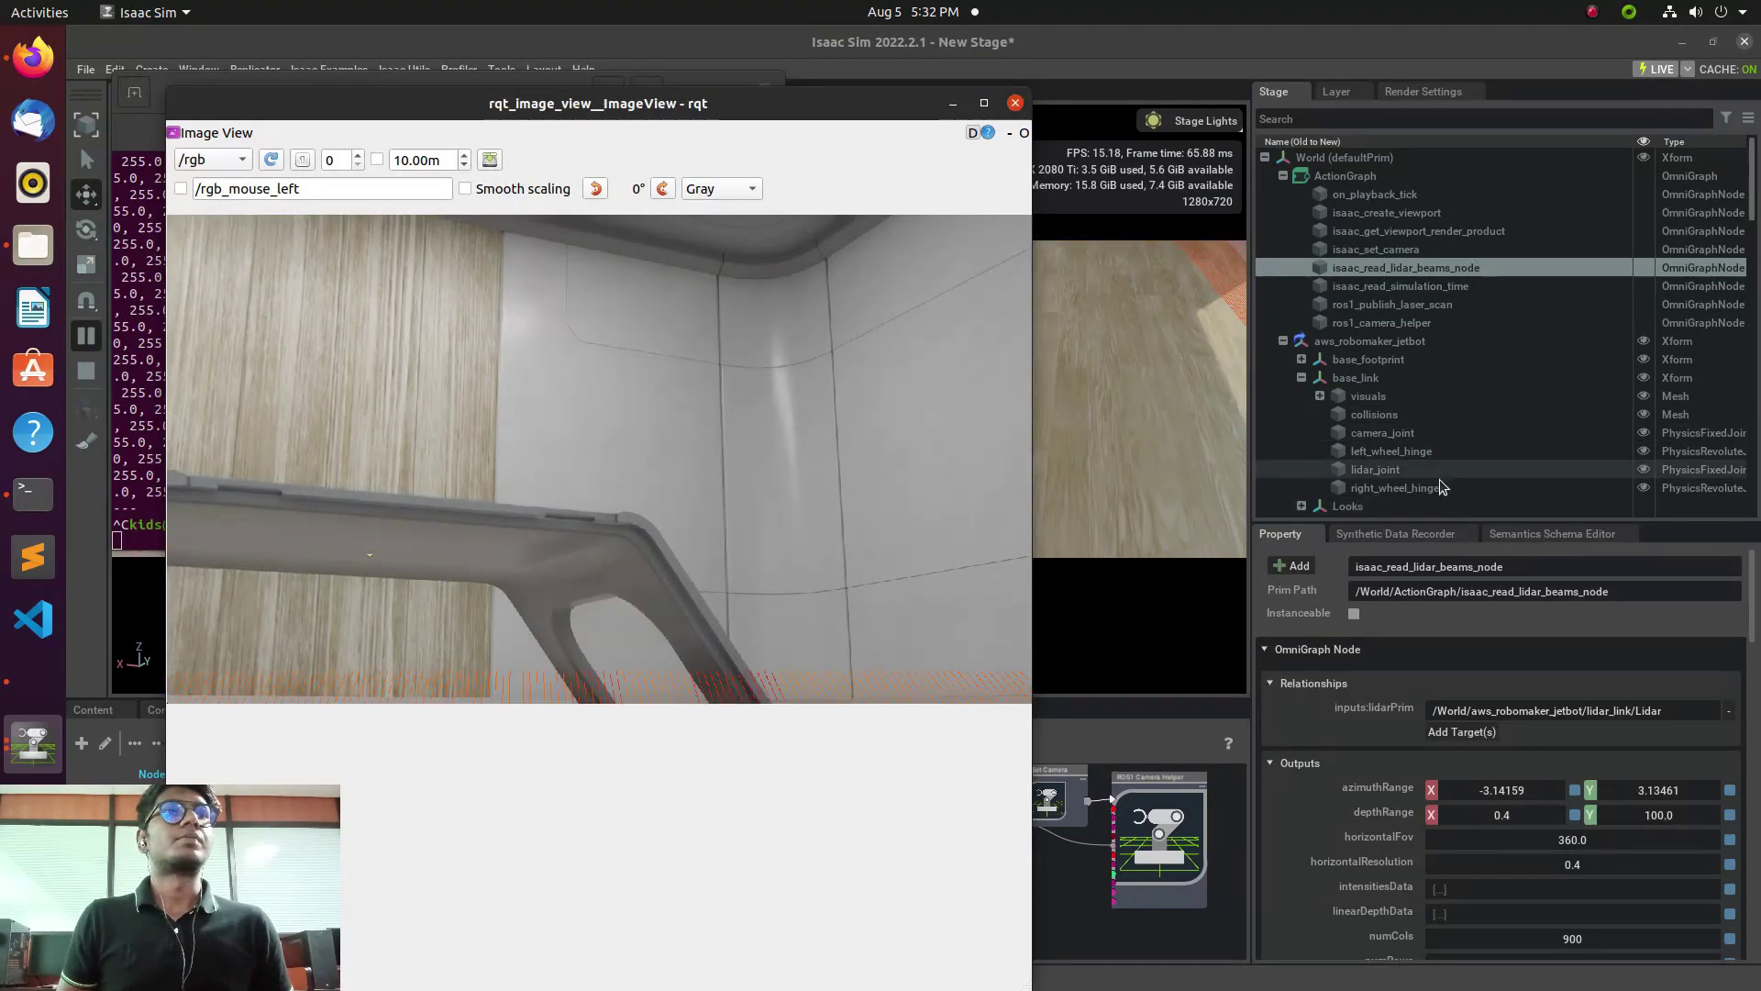
# In Isaac Sim, set the left_wheel_hinge joint's angular drive target velocity to 0.
pyautogui.click(1451, 451)
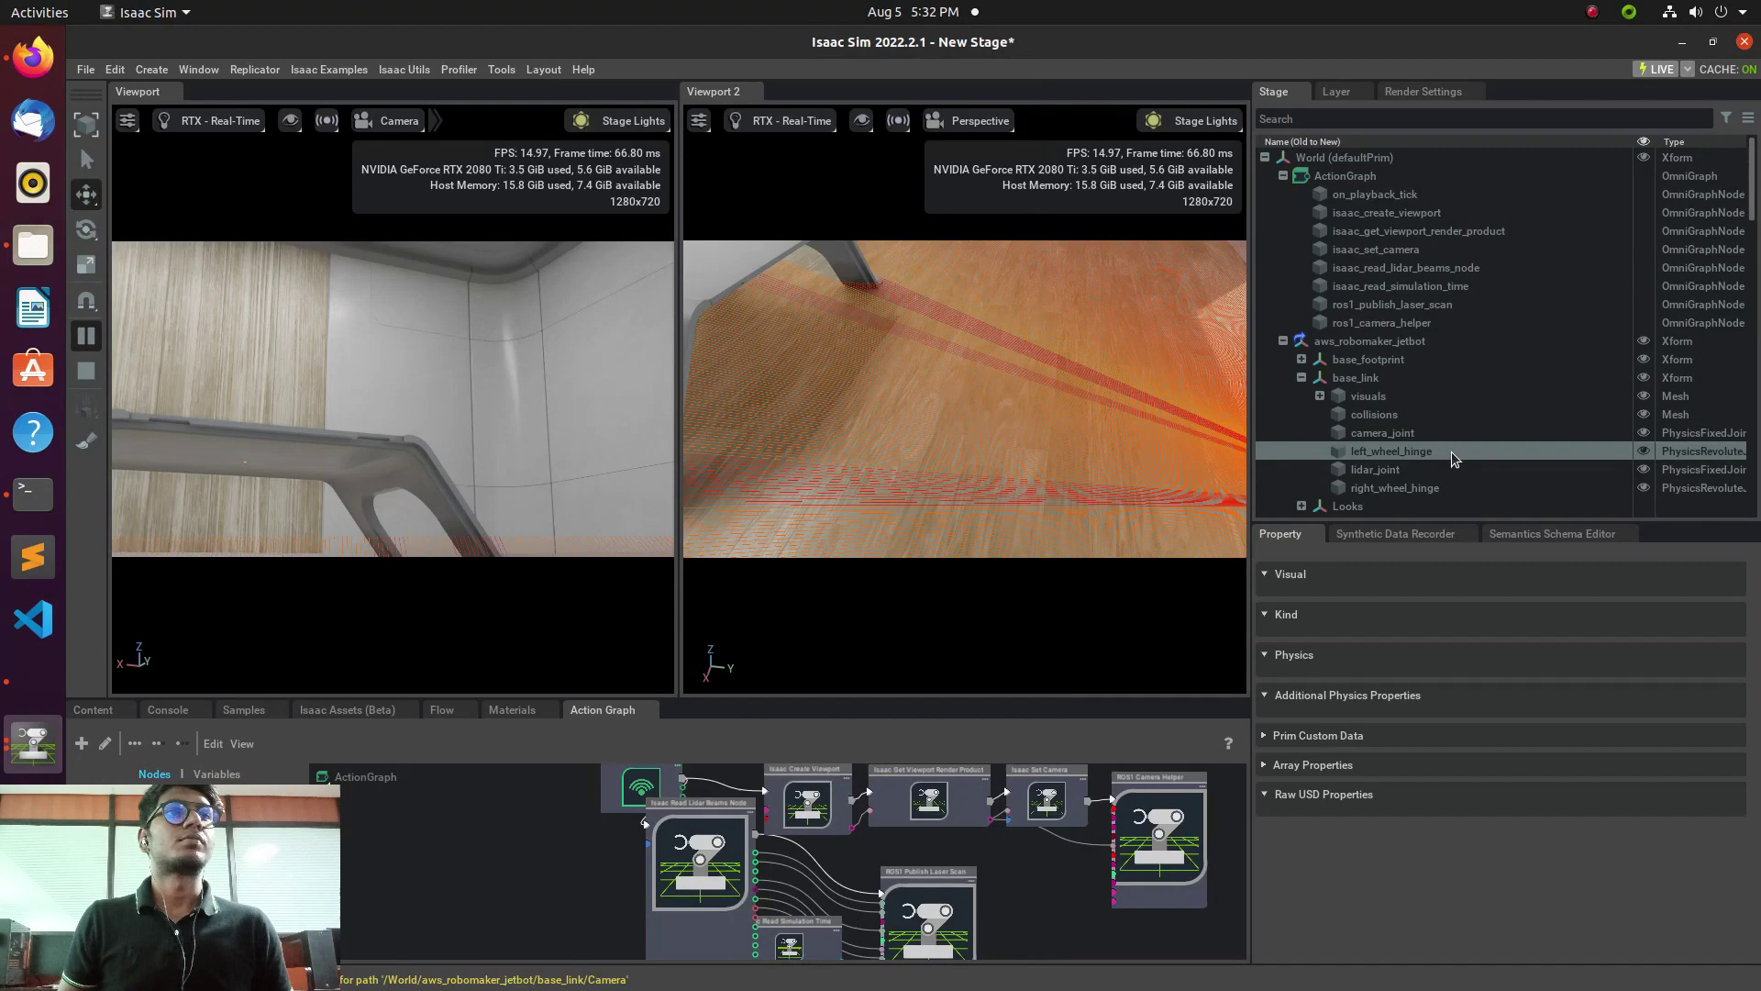
pyautogui.scroll(-10, 1434, 831)
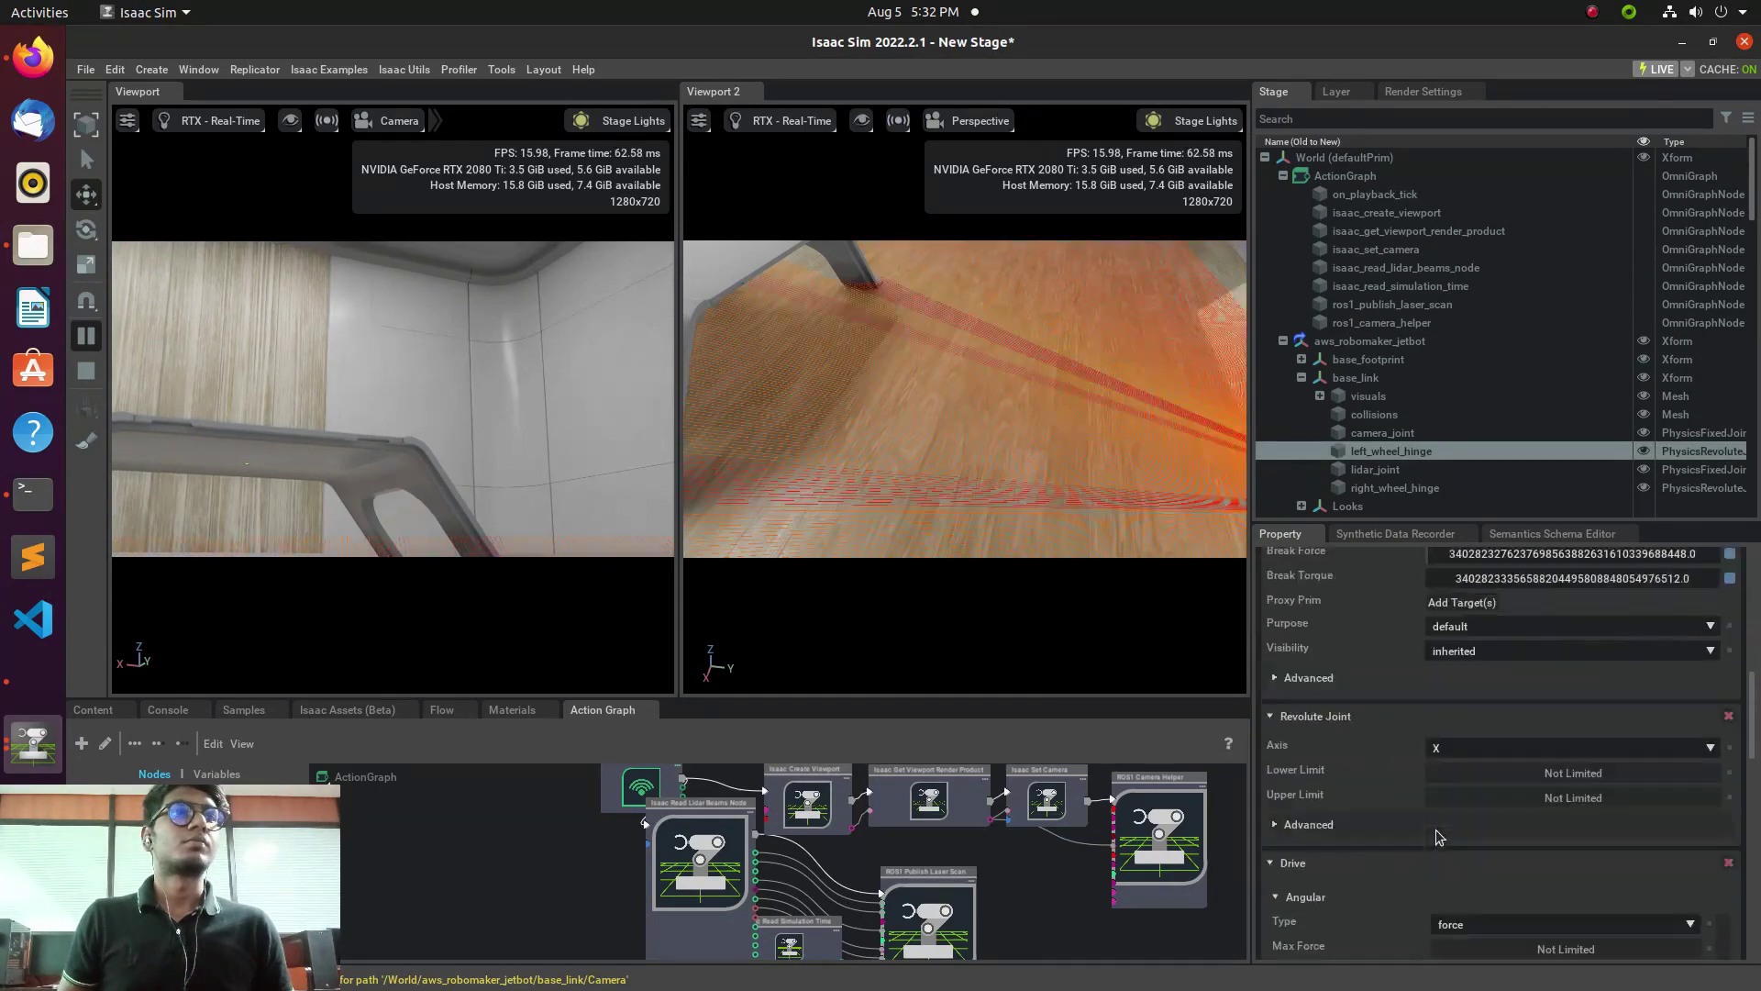
pyautogui.scroll(-4, 1437, 829)
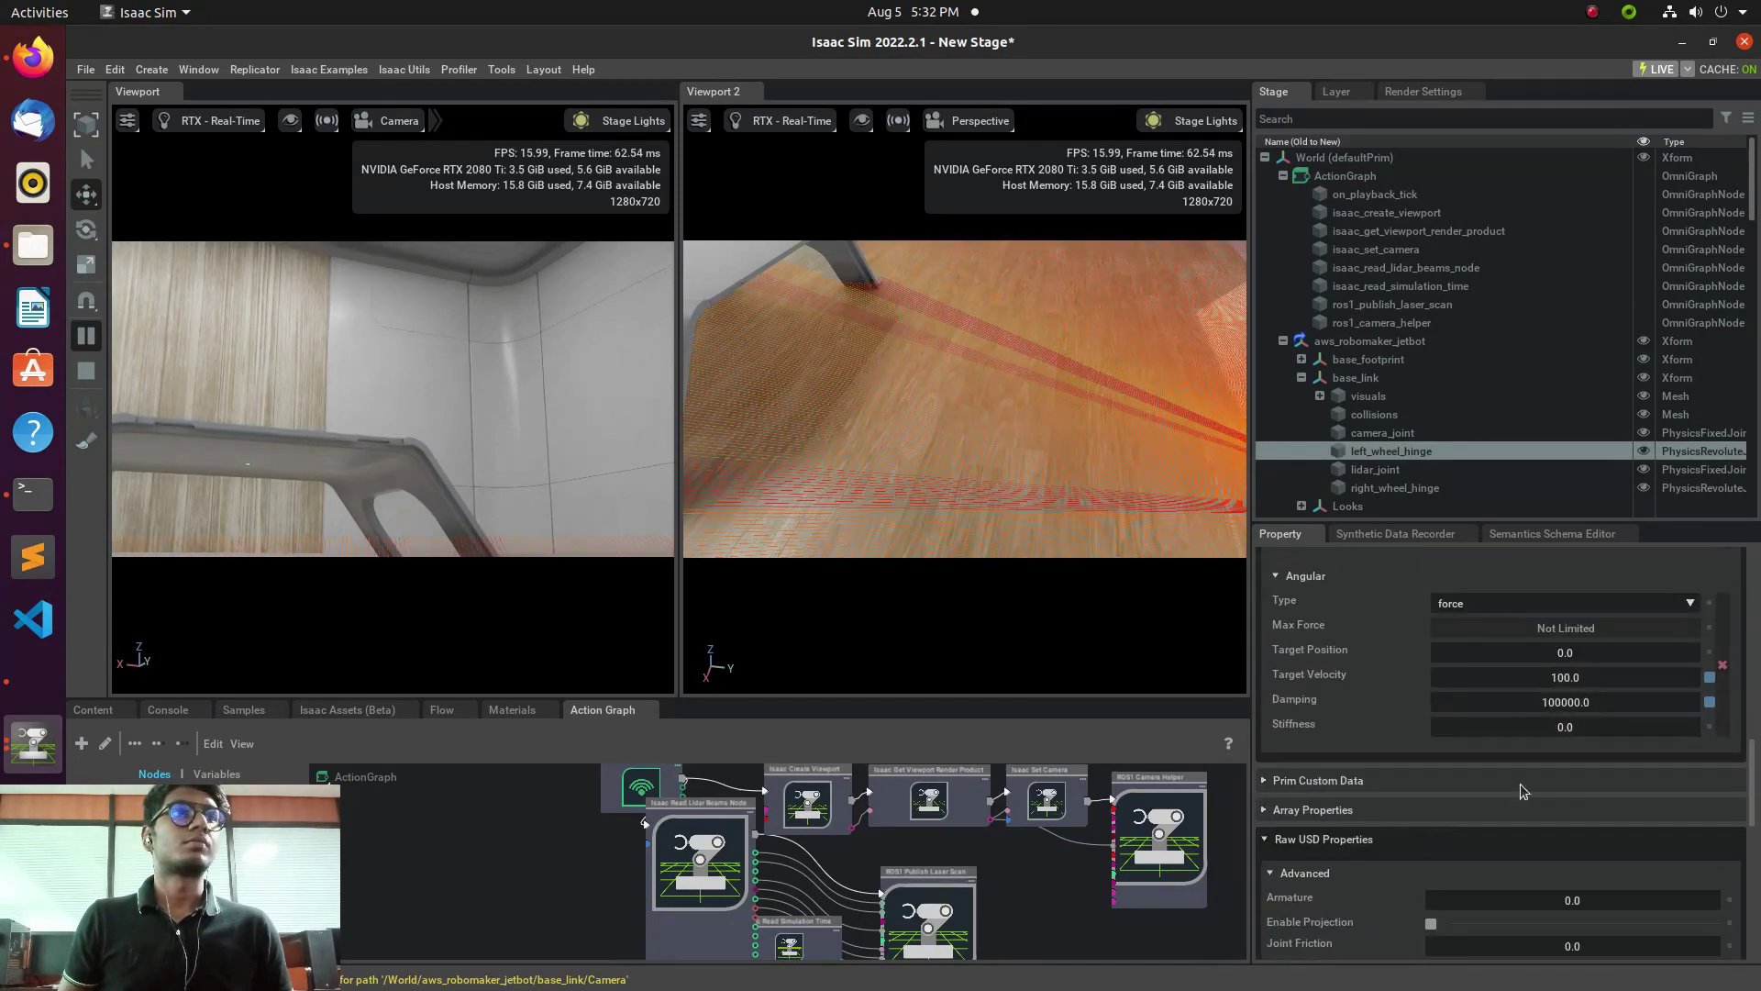
pyautogui.click(1605, 680)
pyautogui.hotkey('ctrl', 'a')
pyautogui.write('0')
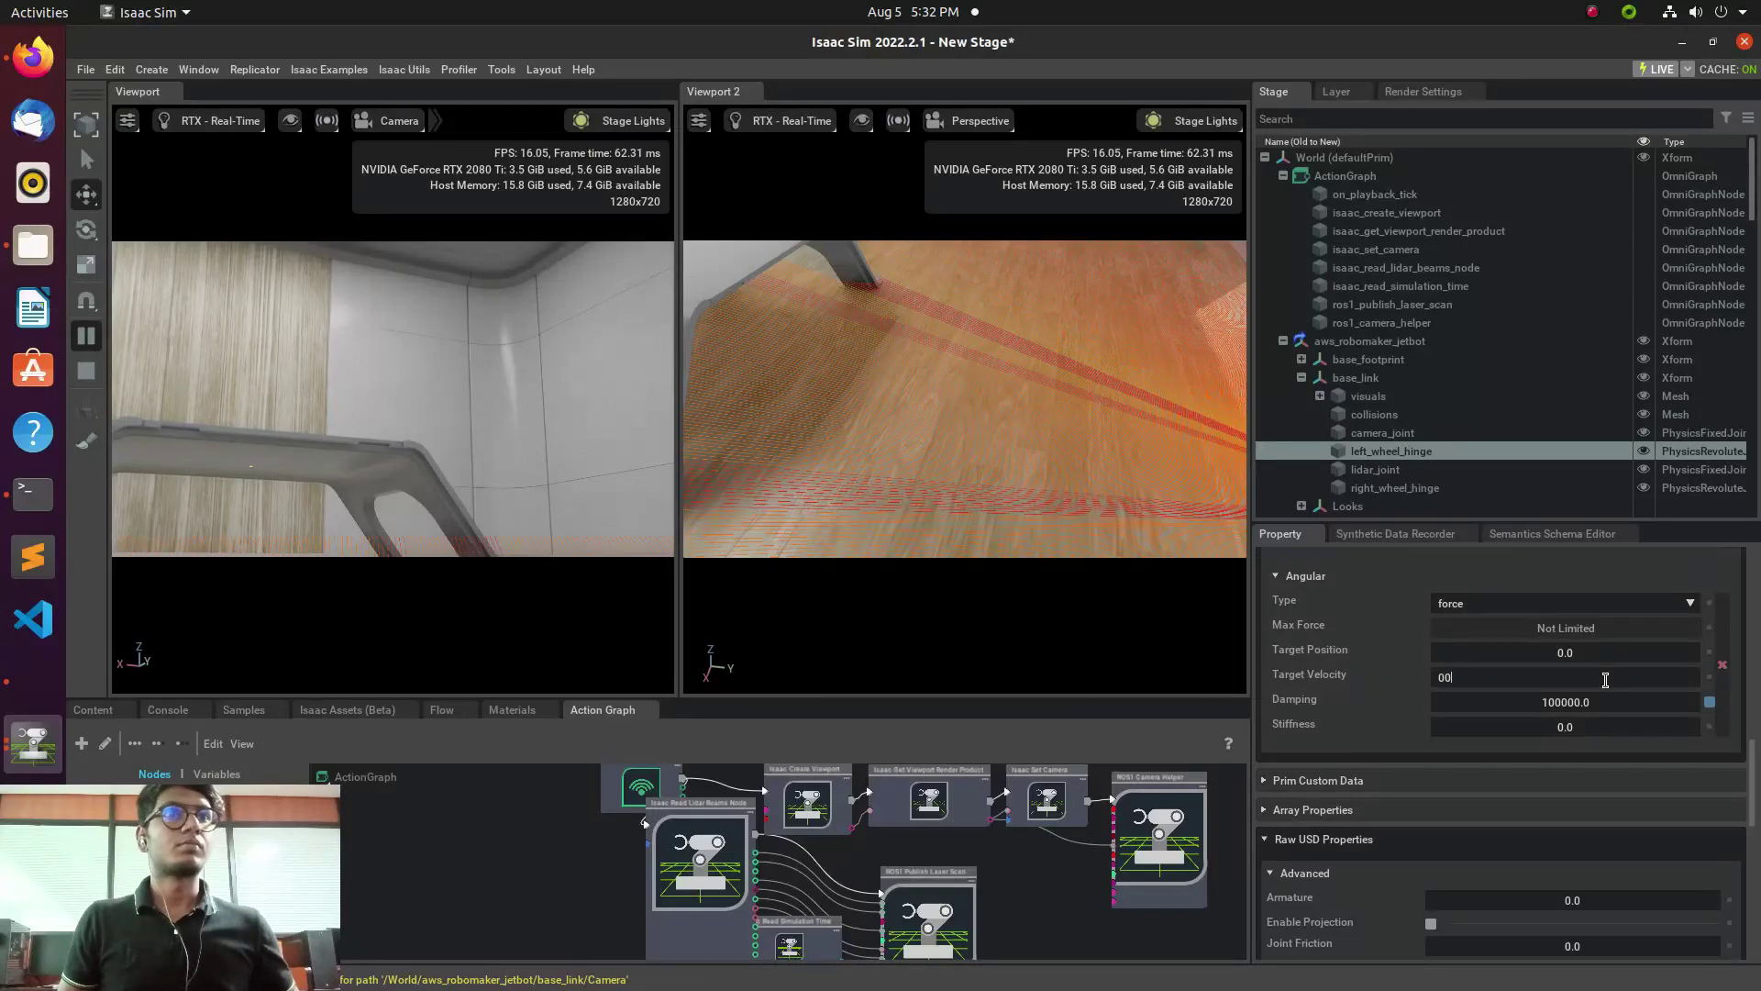
pyautogui.press('Return')
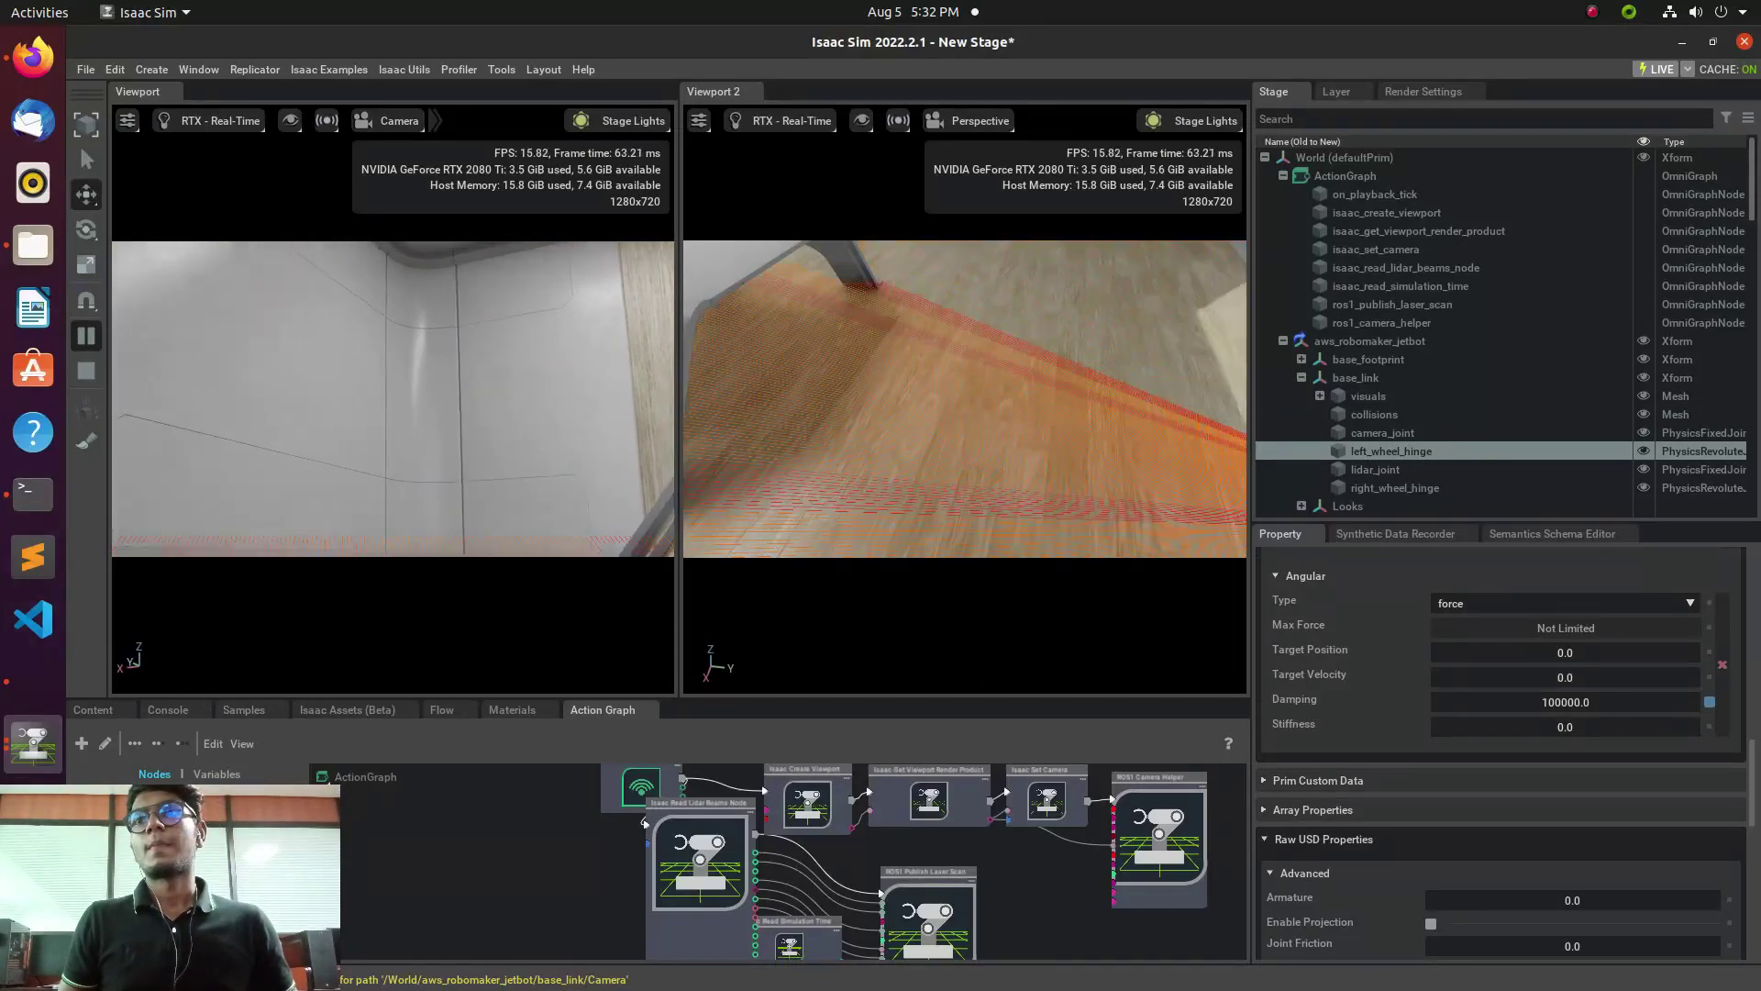
# In the Terminal, stop rqt_image_view and launch rviz.
pyautogui.click(33, 492)
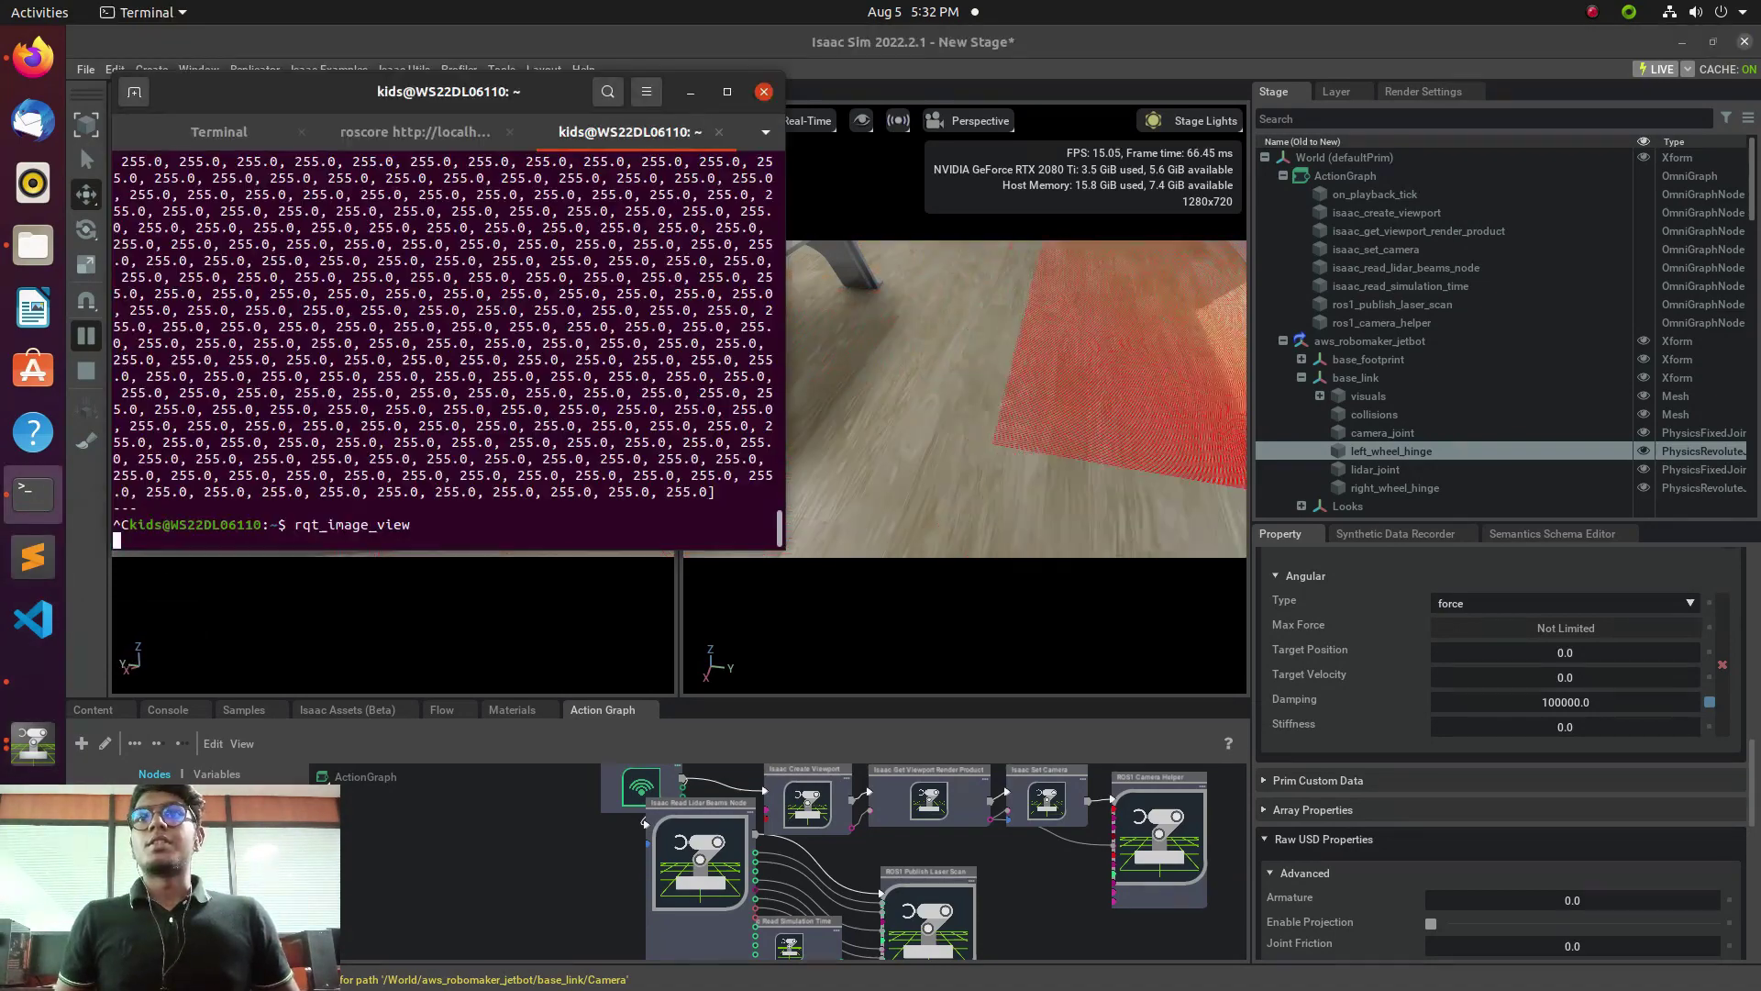
pyautogui.hotkey('ctrl', 'c')
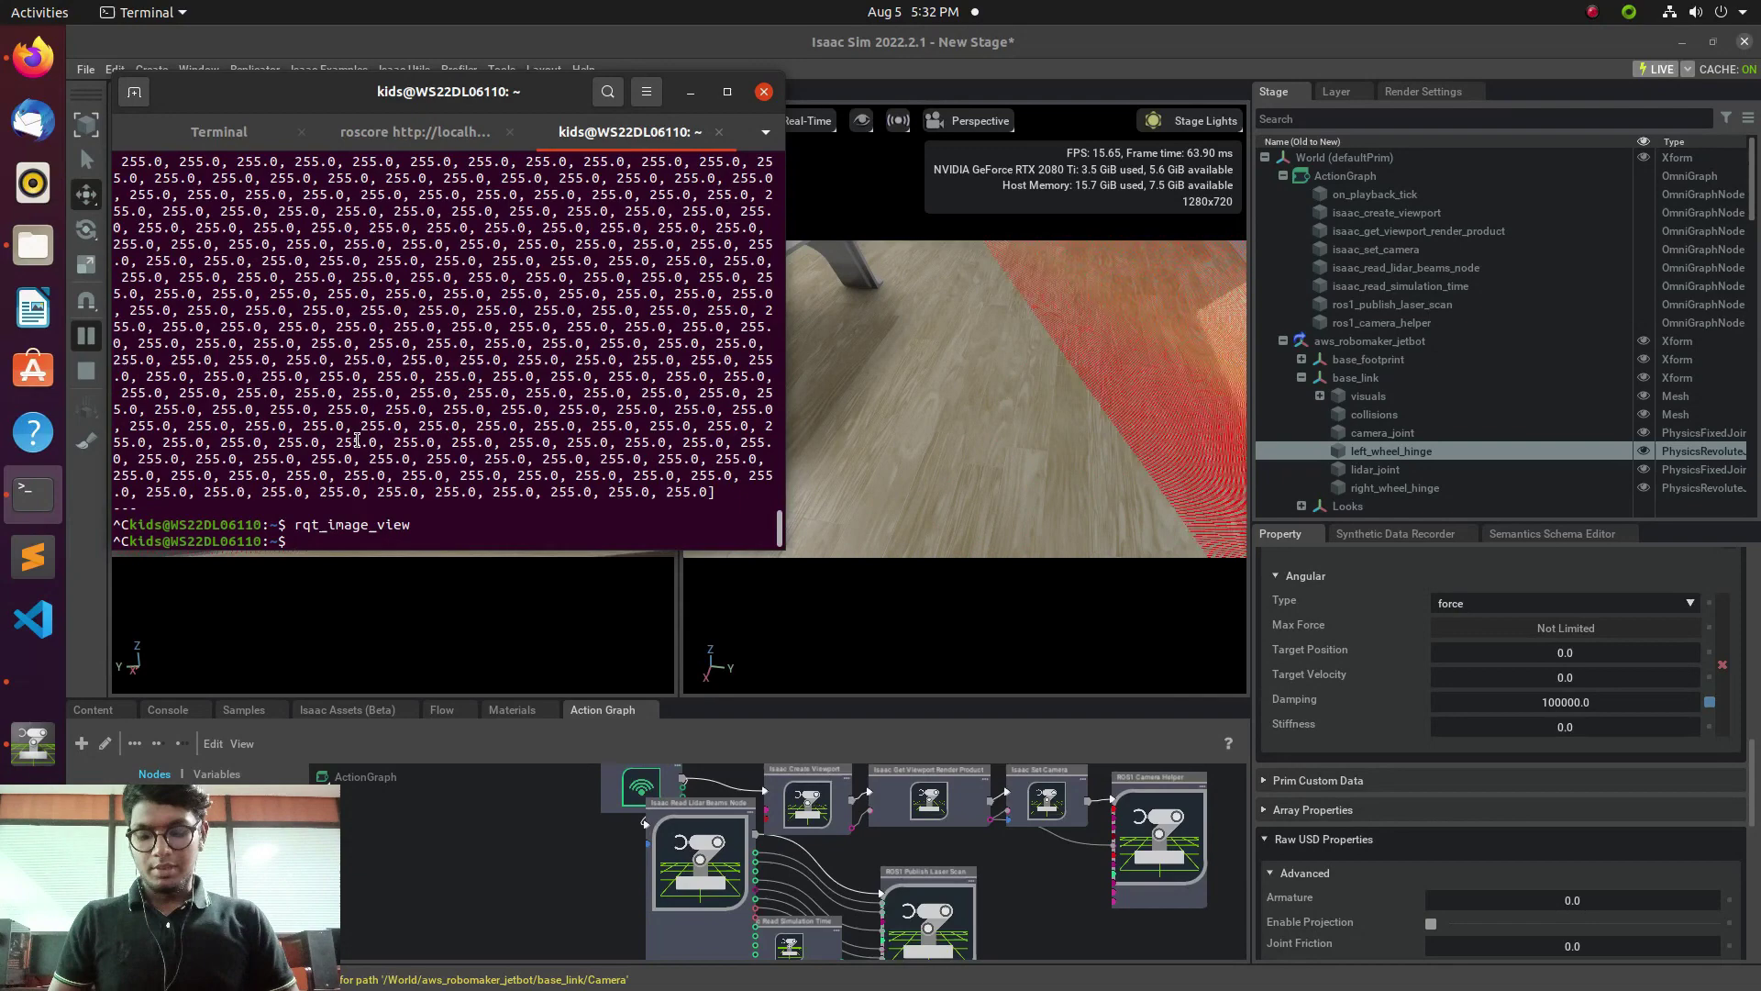
pyautogui.write('rvia')
pyautogui.press('BackSpace')
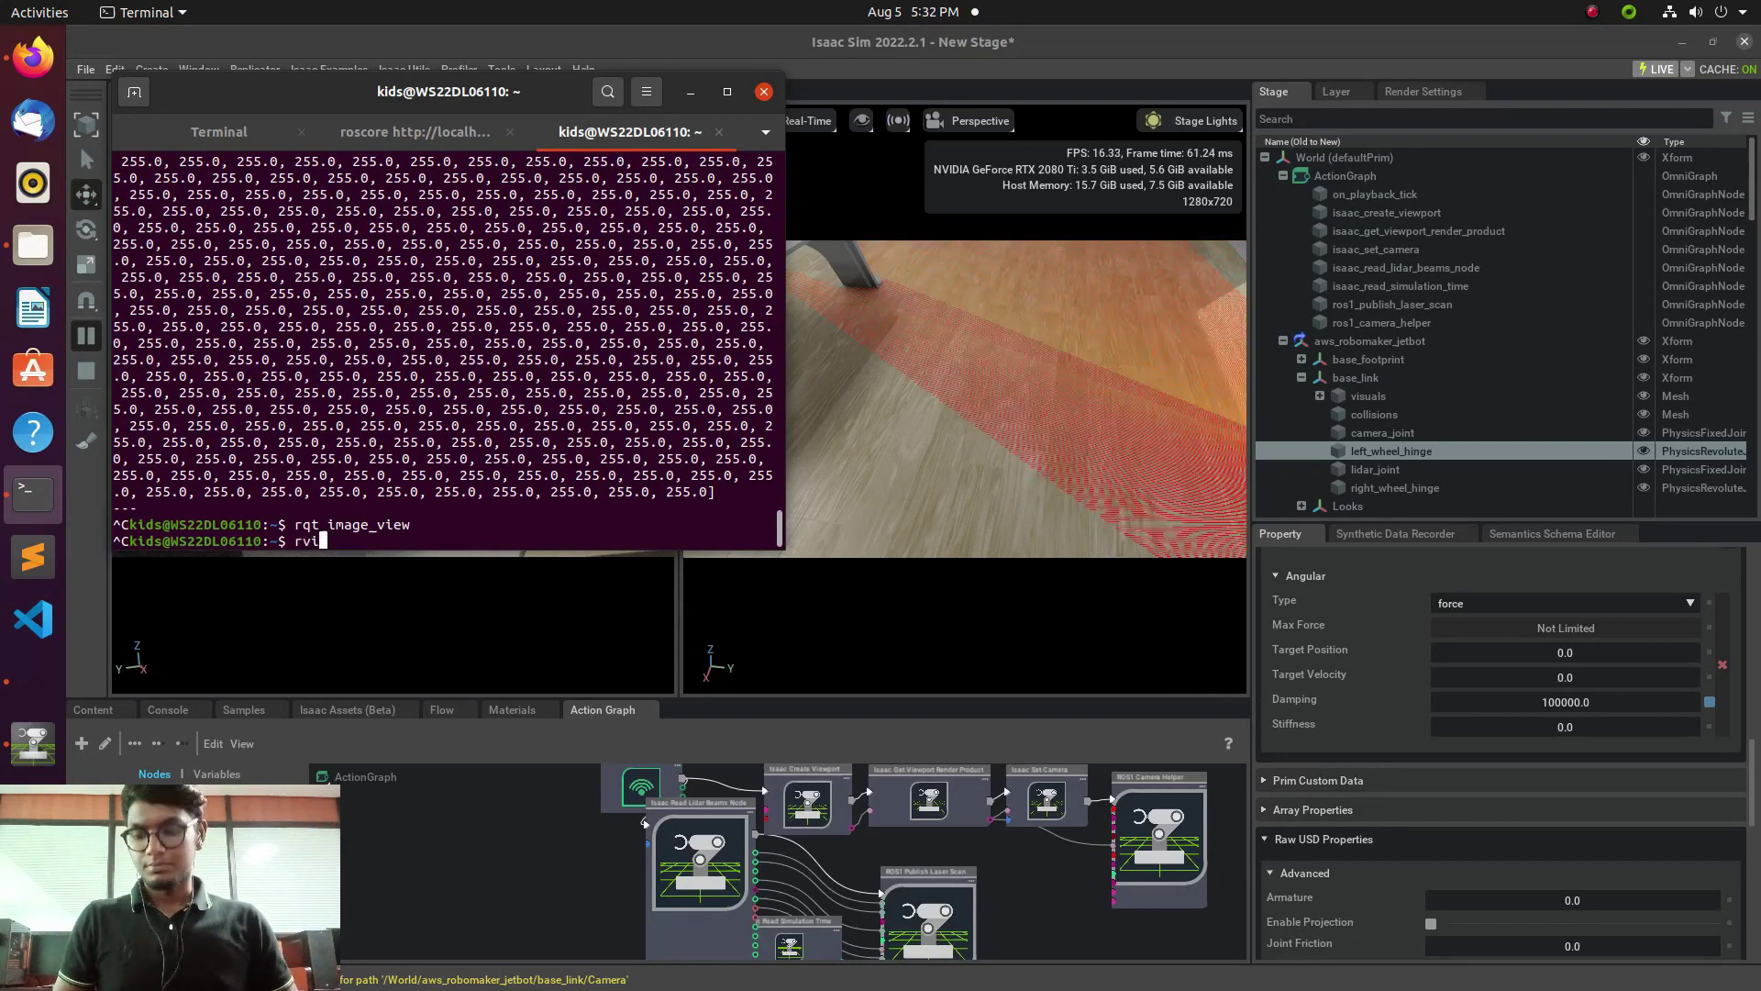
pyautogui.write('z')
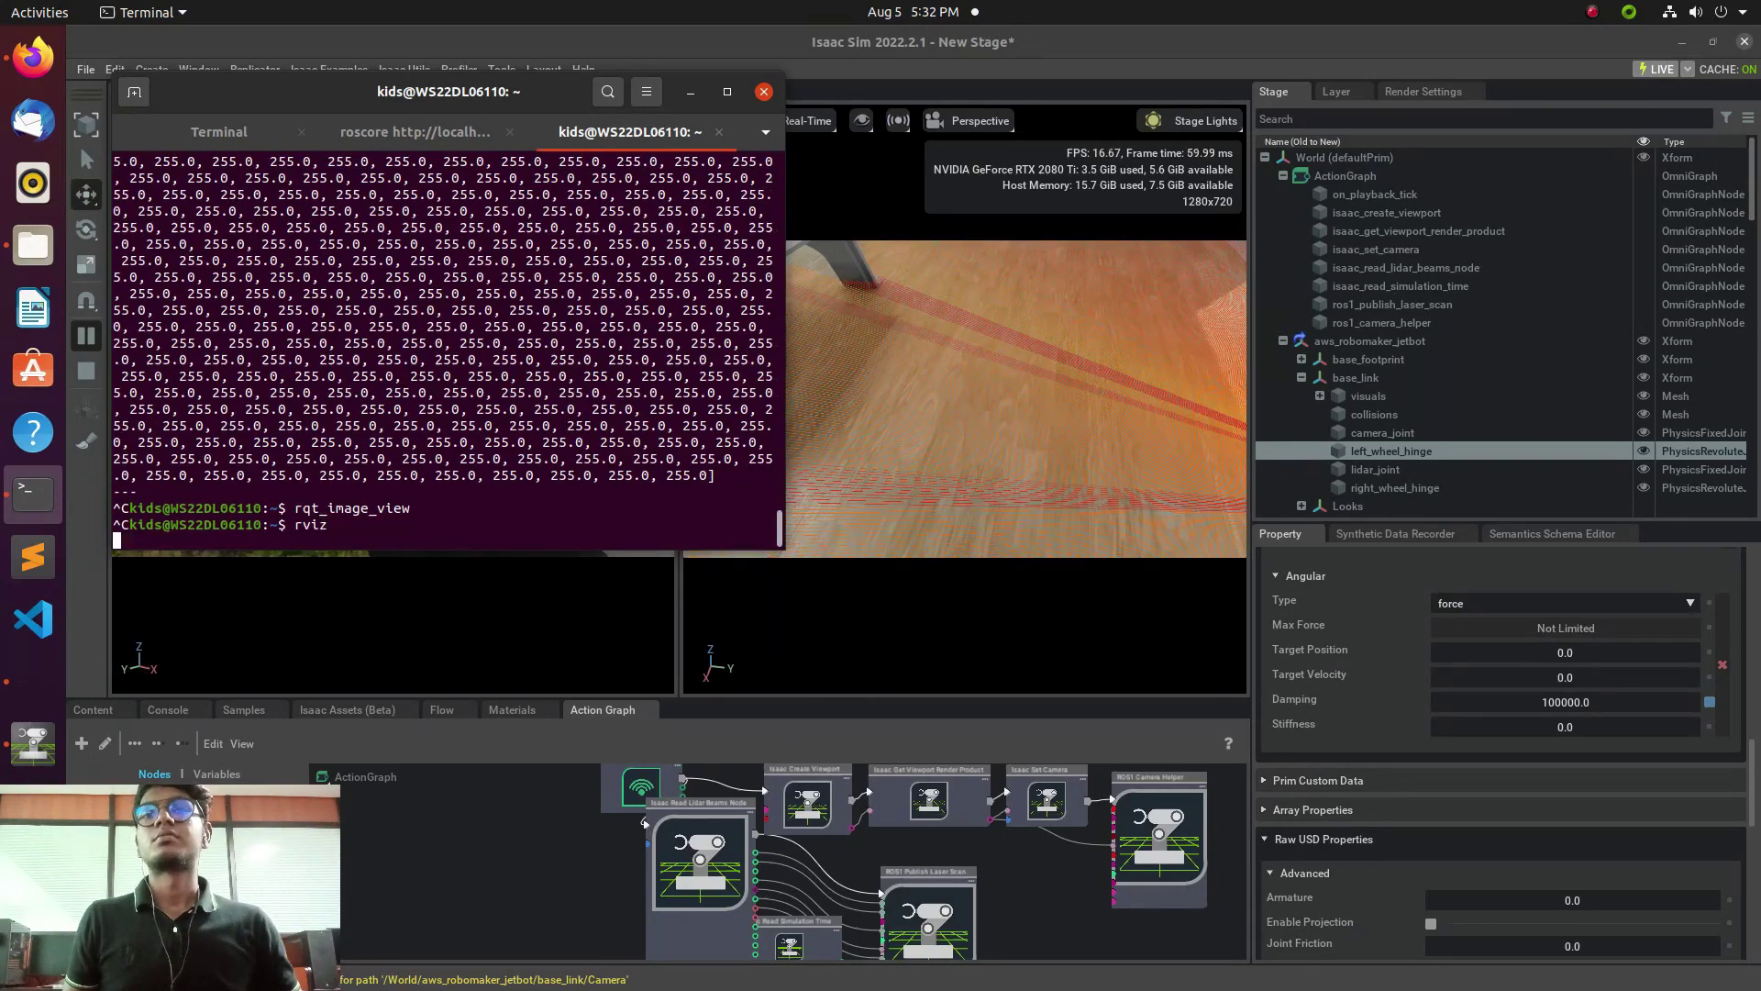
pyautogui.press('Return')
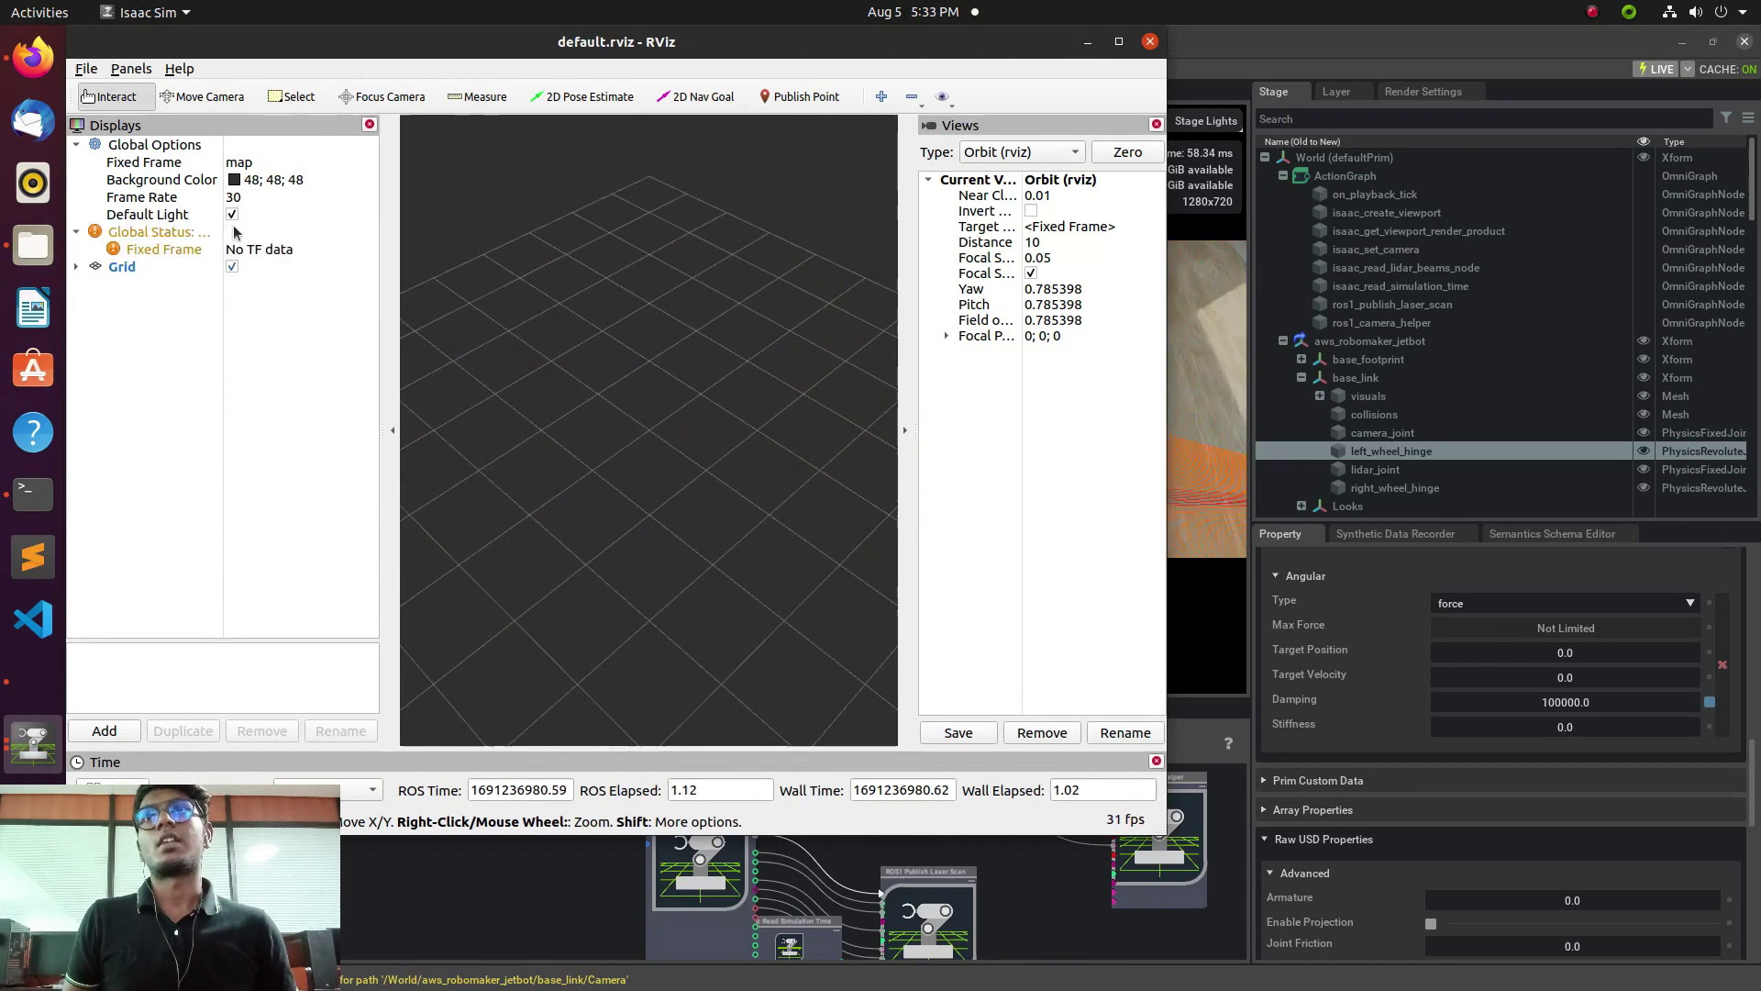
# Add a LaserScan display for the /scan topic in RViz and set the Fixed Frame to sim_lidar.
pyautogui.click(237, 163)
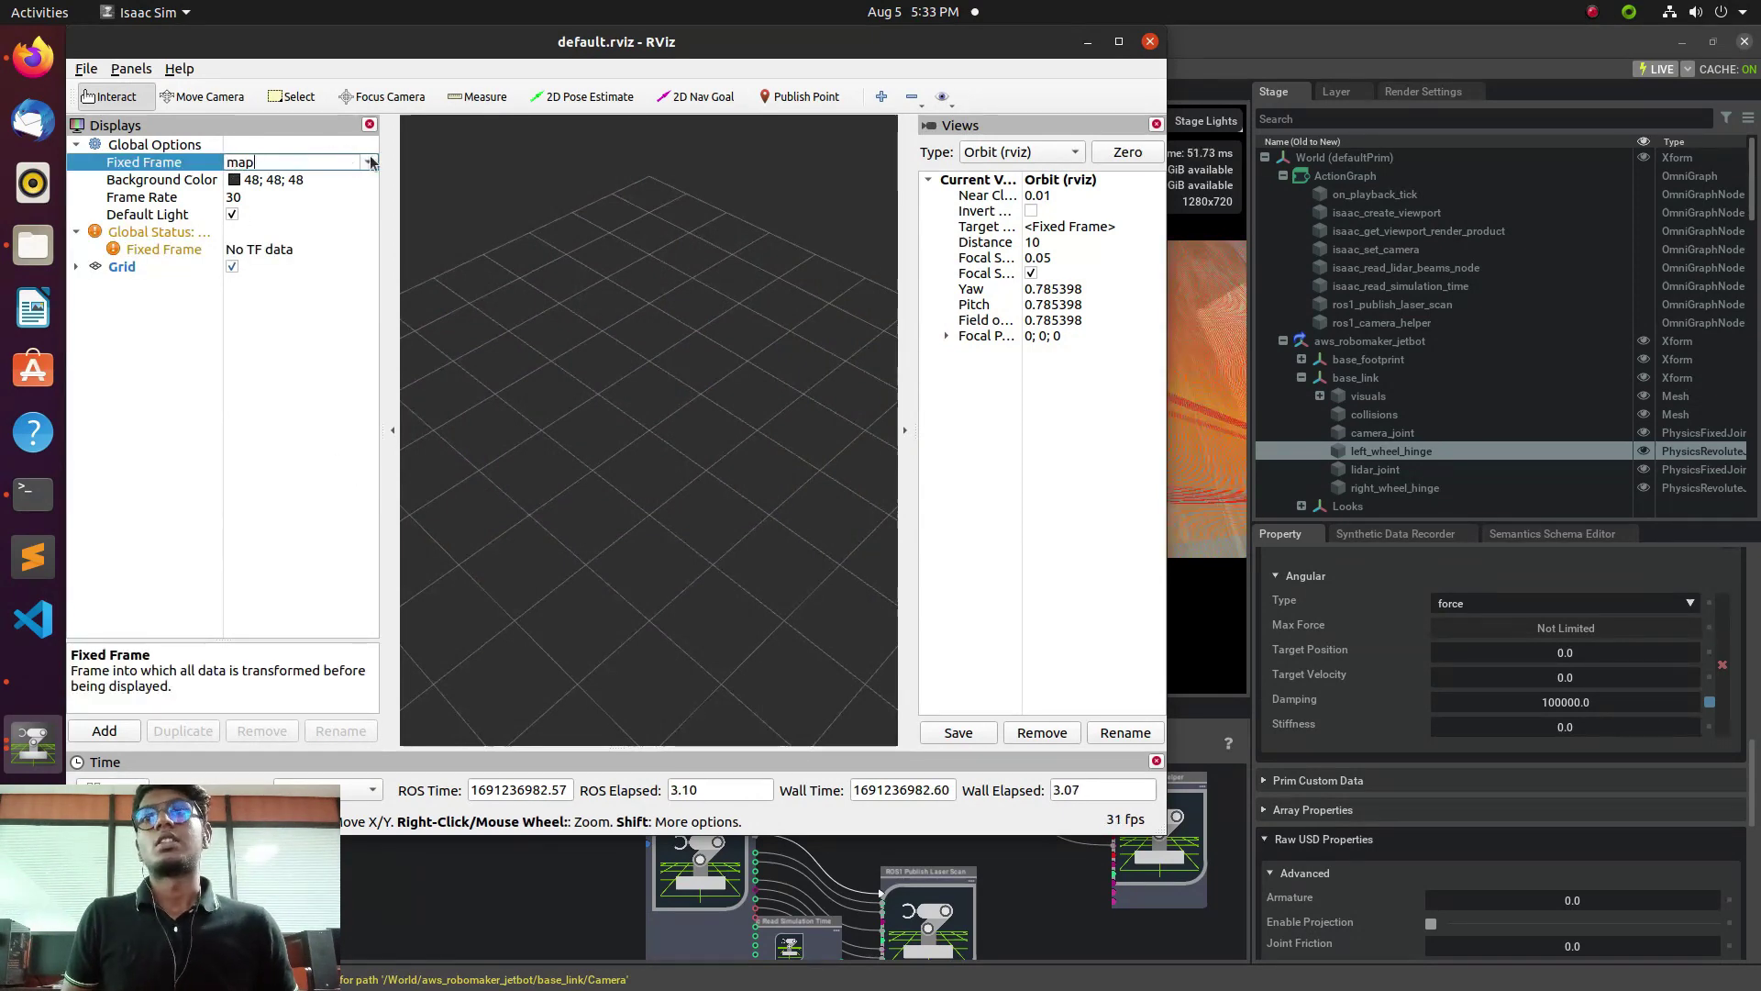
pyautogui.click(114, 730)
pyautogui.click(850, 222)
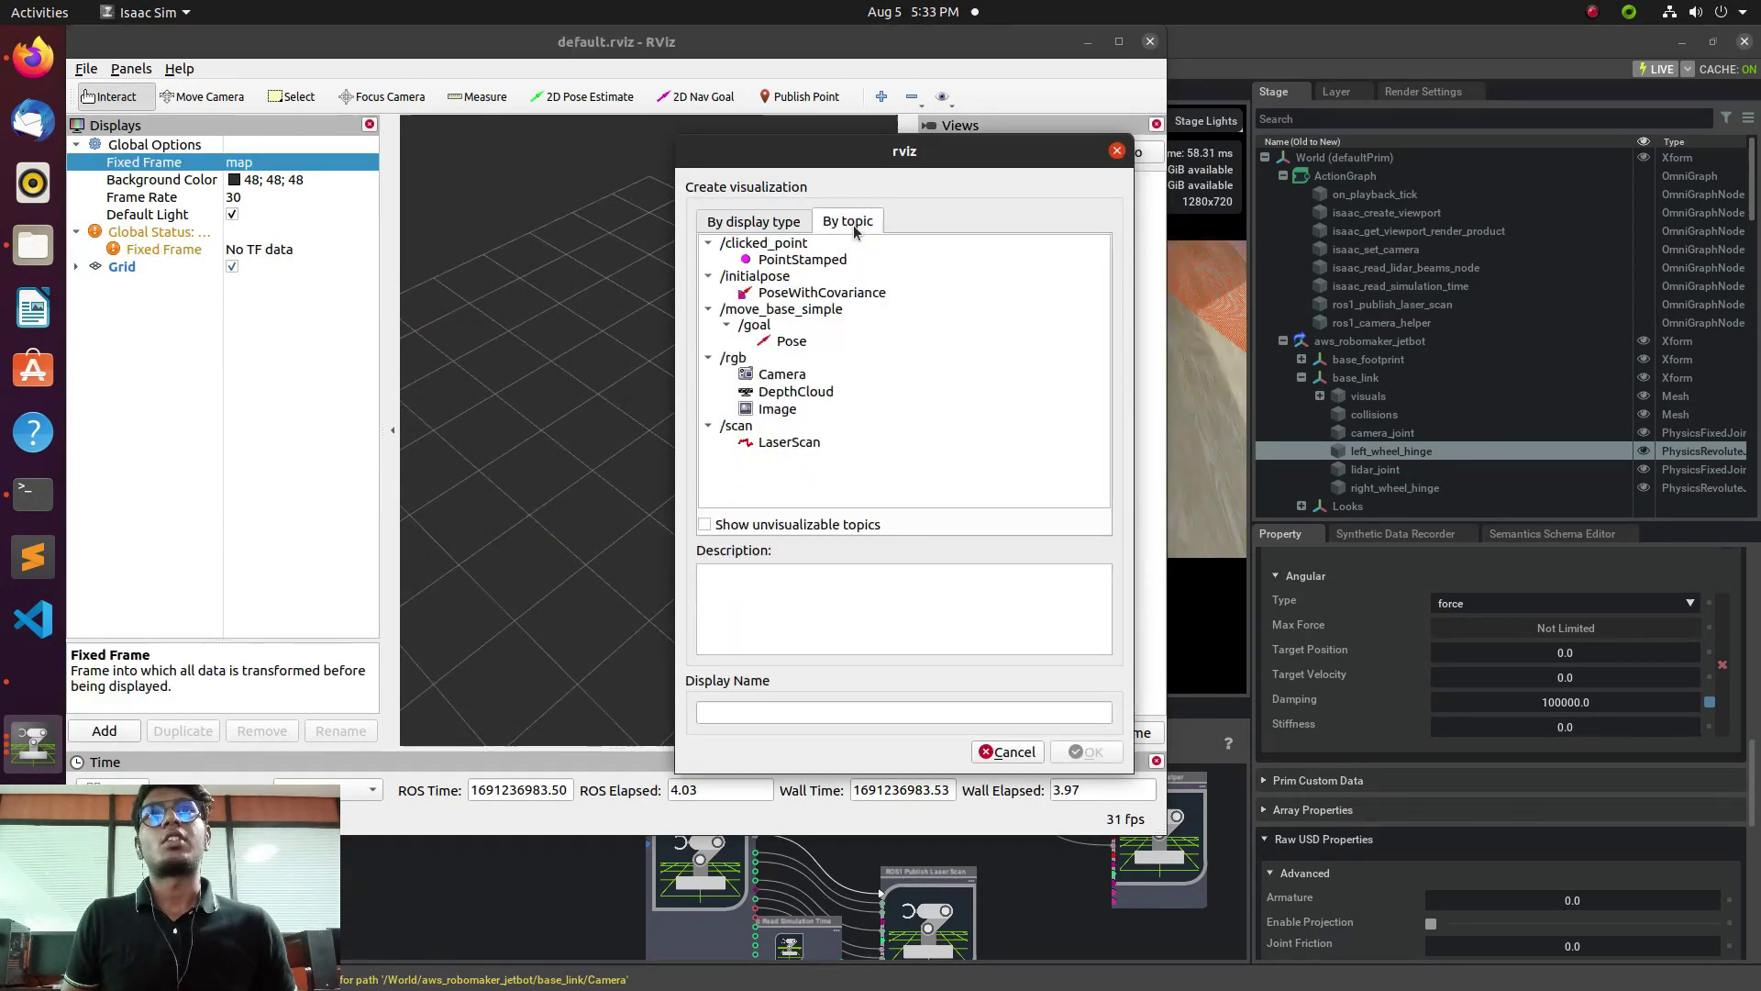
pyautogui.doubleClick(780, 443)
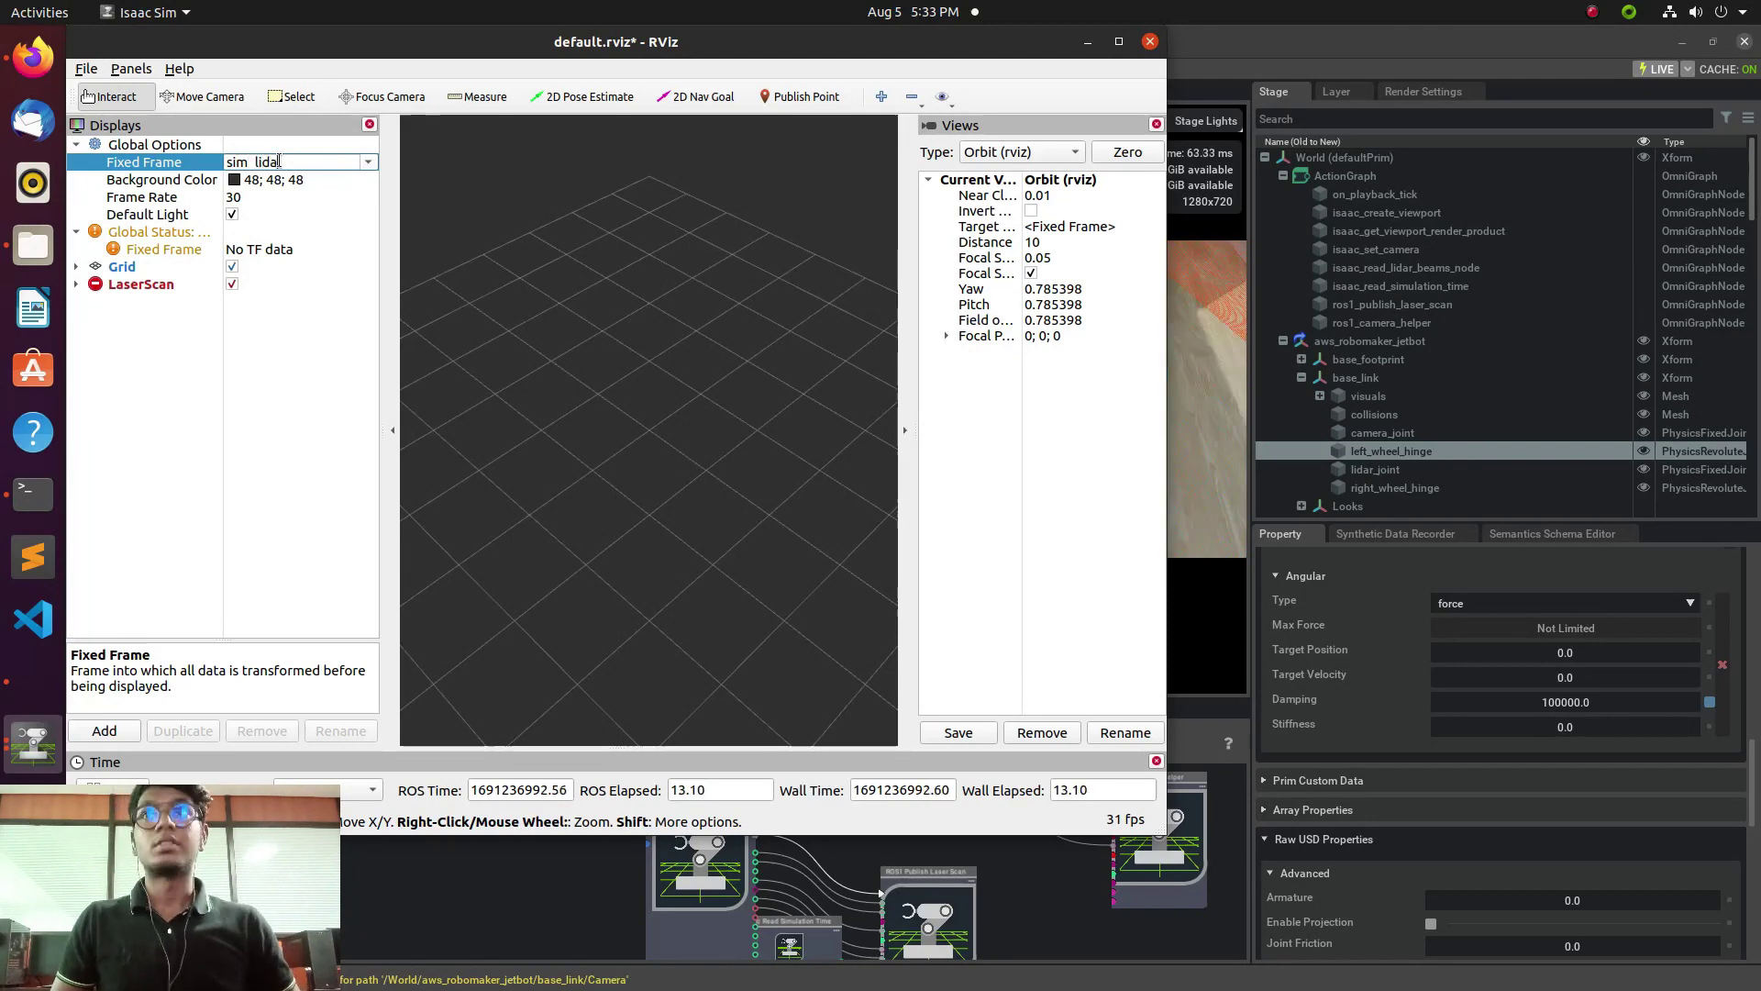
pyautogui.click(279, 161)
pyautogui.write('sim_lidar')
pyautogui.press('Return')
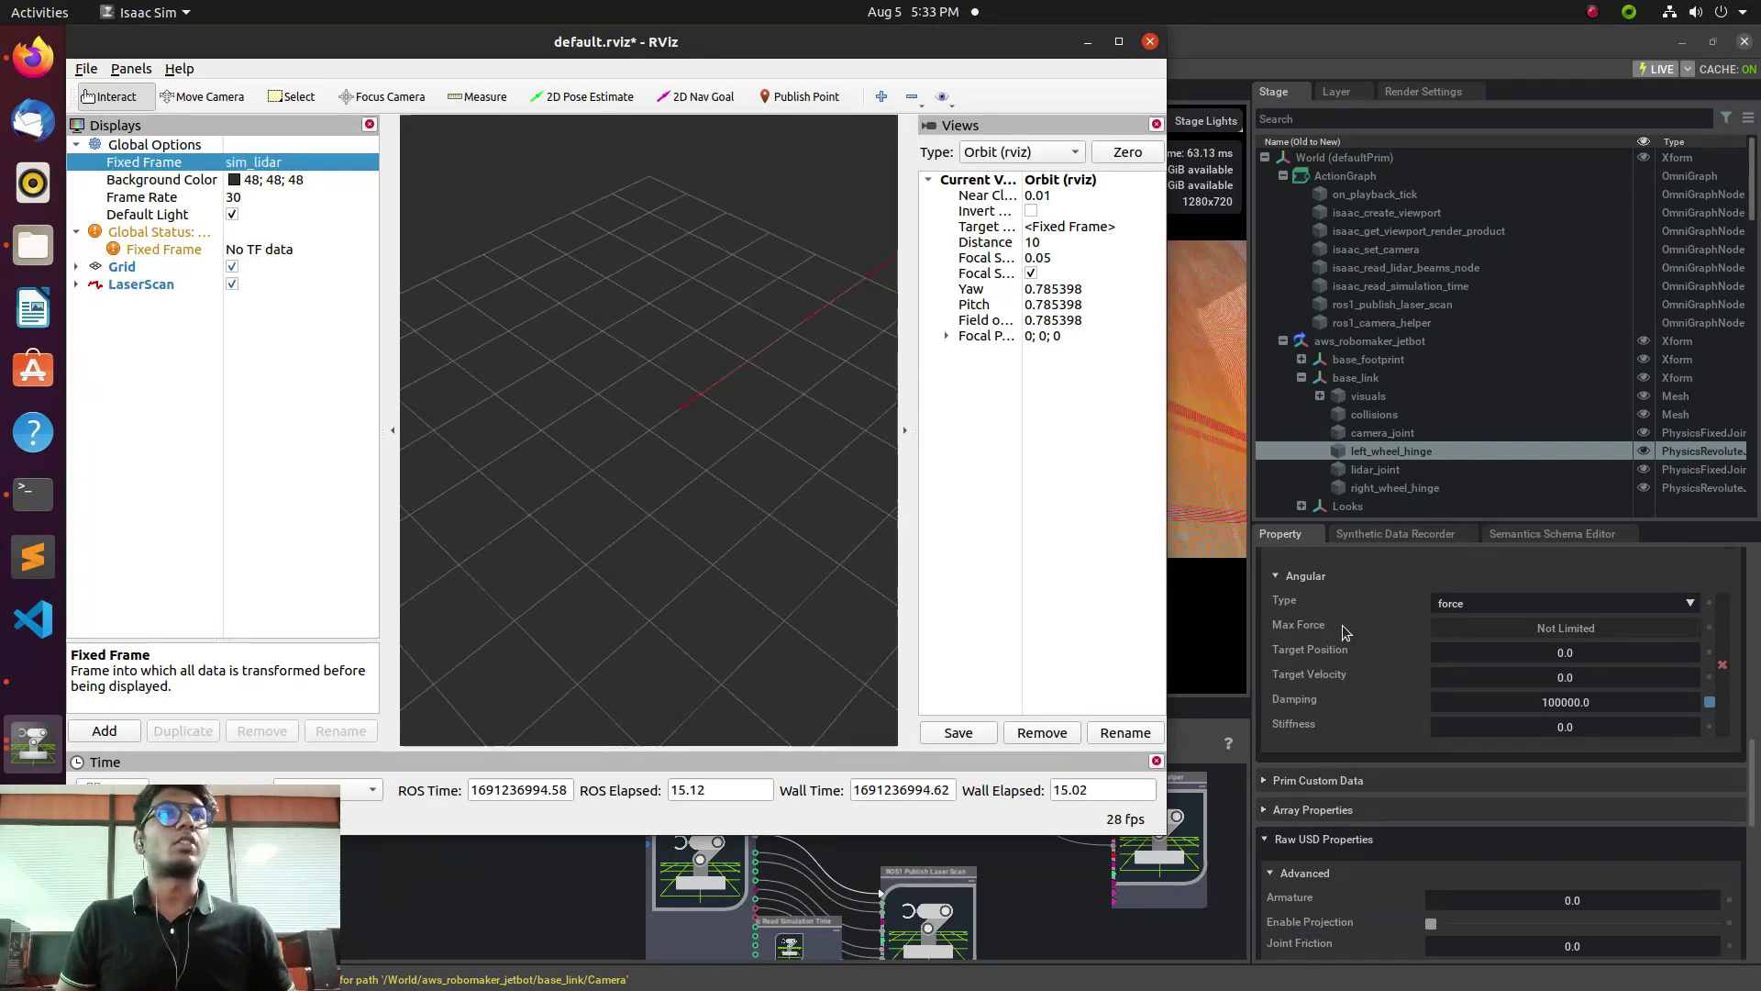
# Back in Isaac Sim, check the settings of the ROS1 Camera Helper and ROS1 Publish Laser Scan nodes, including their frameId.
pyautogui.click(1015, 879)
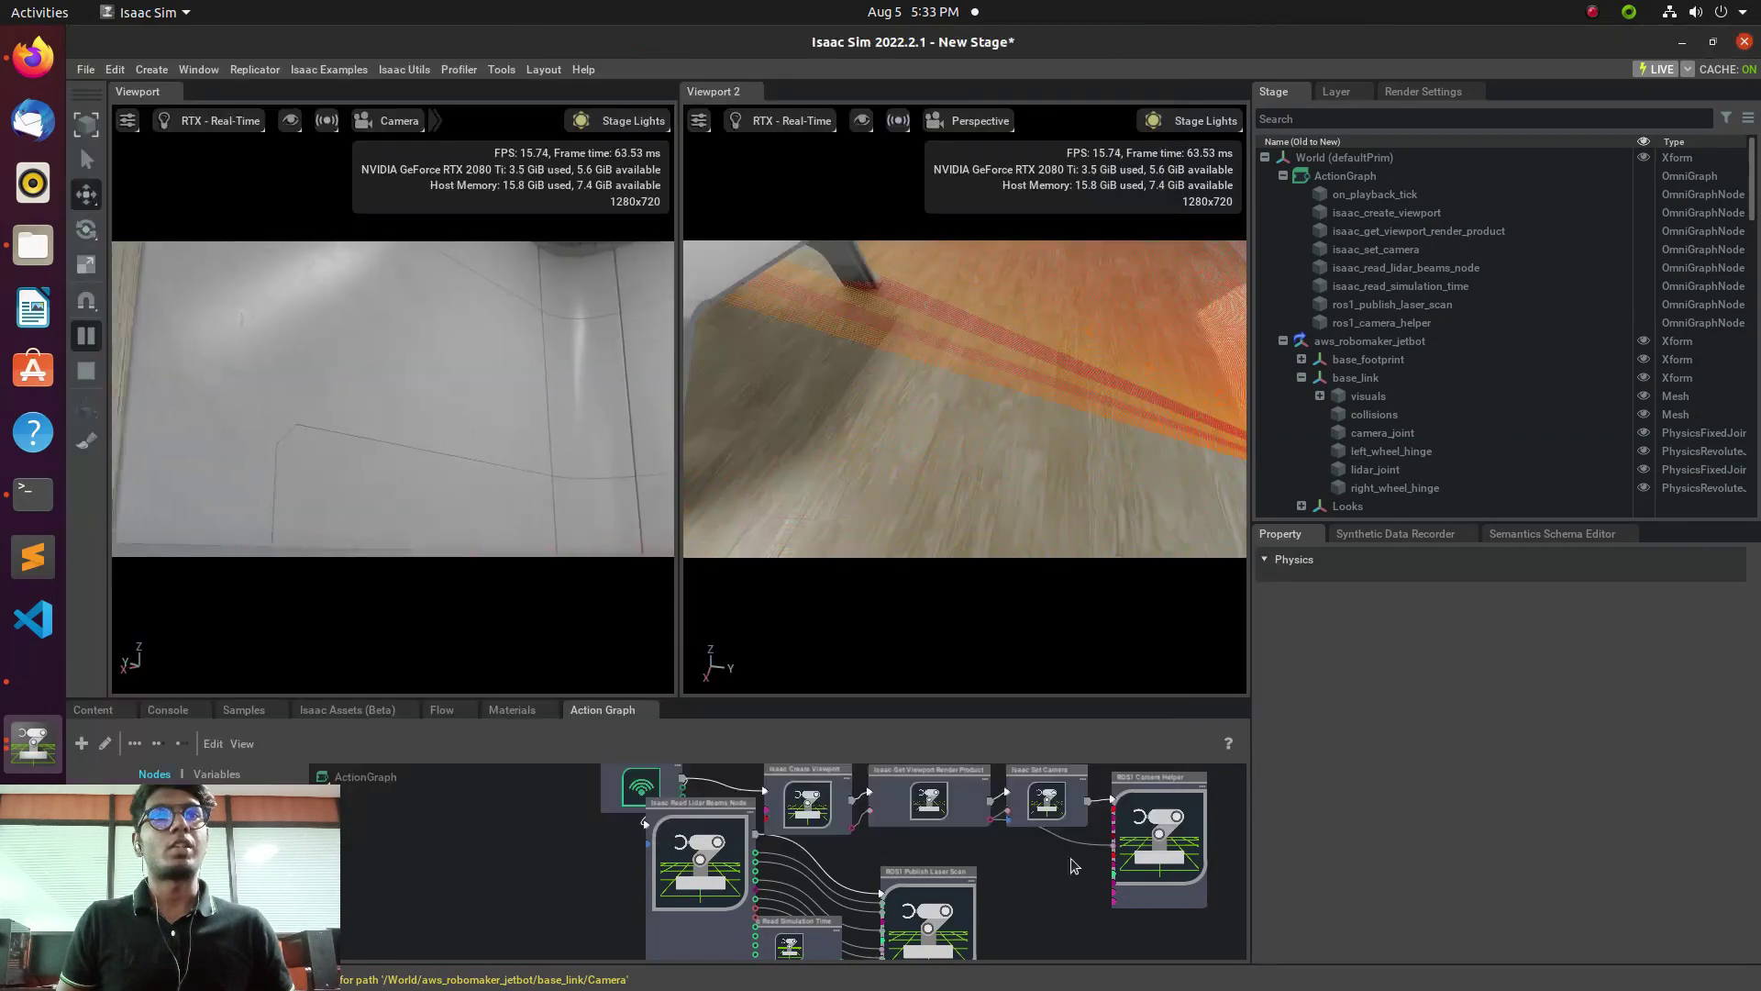
pyautogui.click(1188, 842)
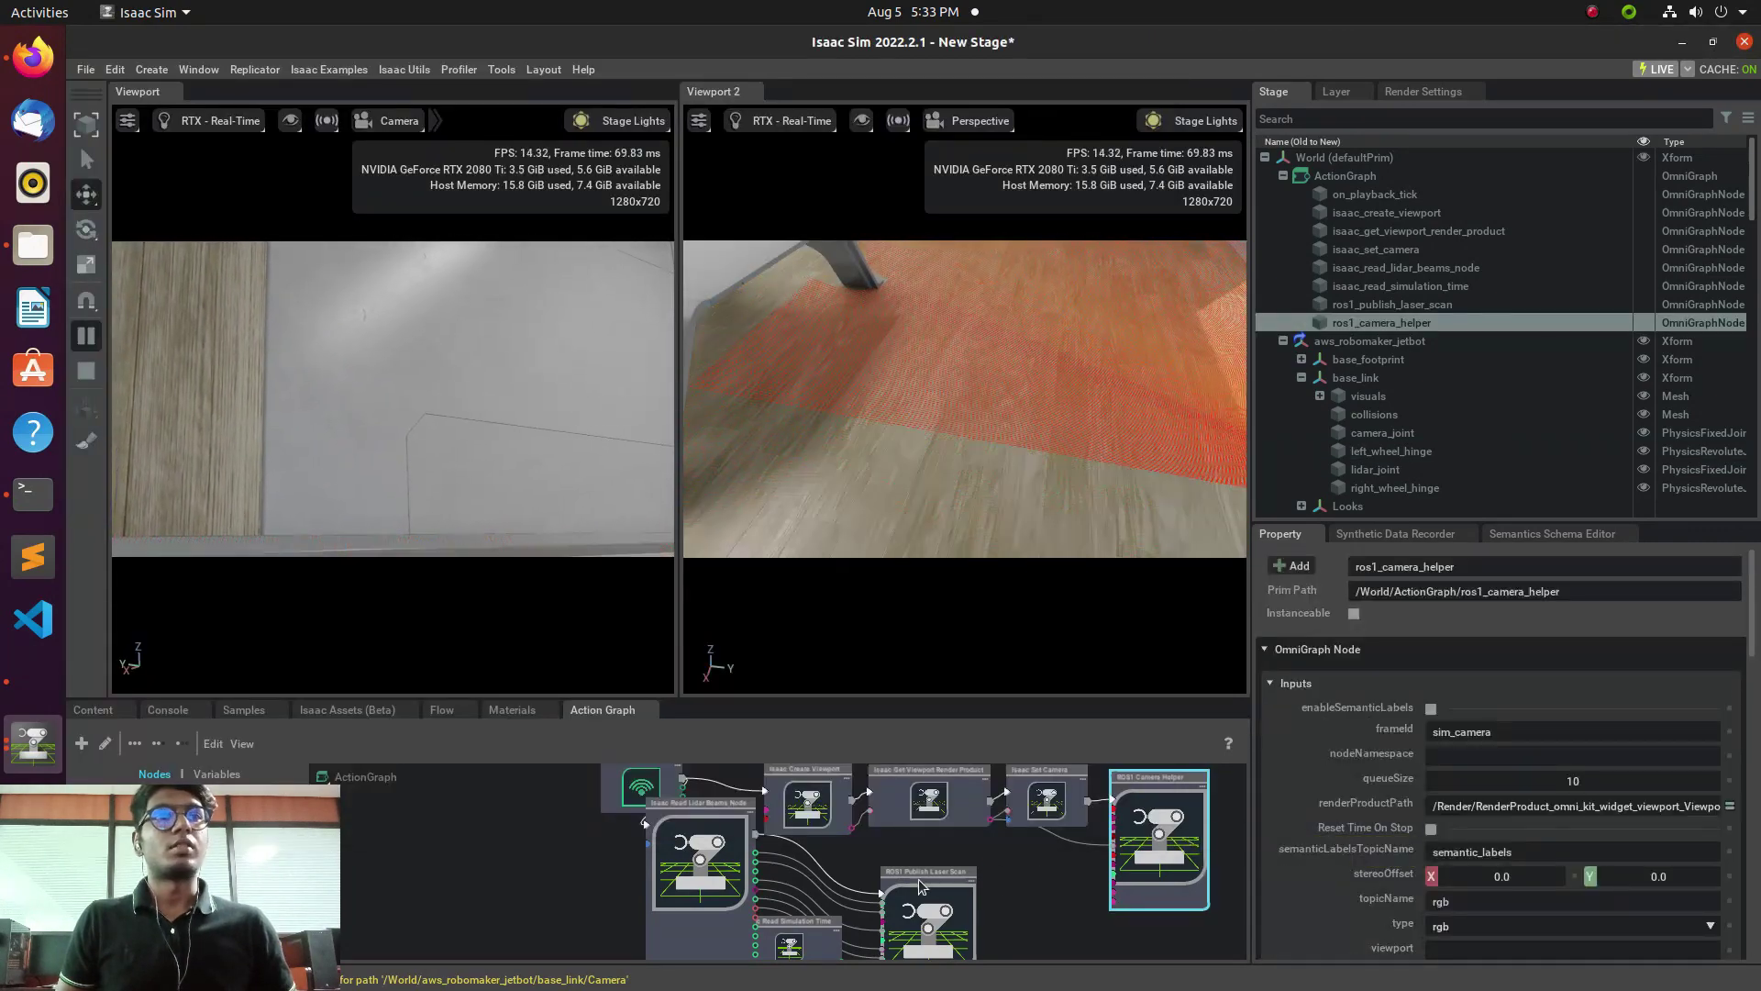
pyautogui.click(917, 879)
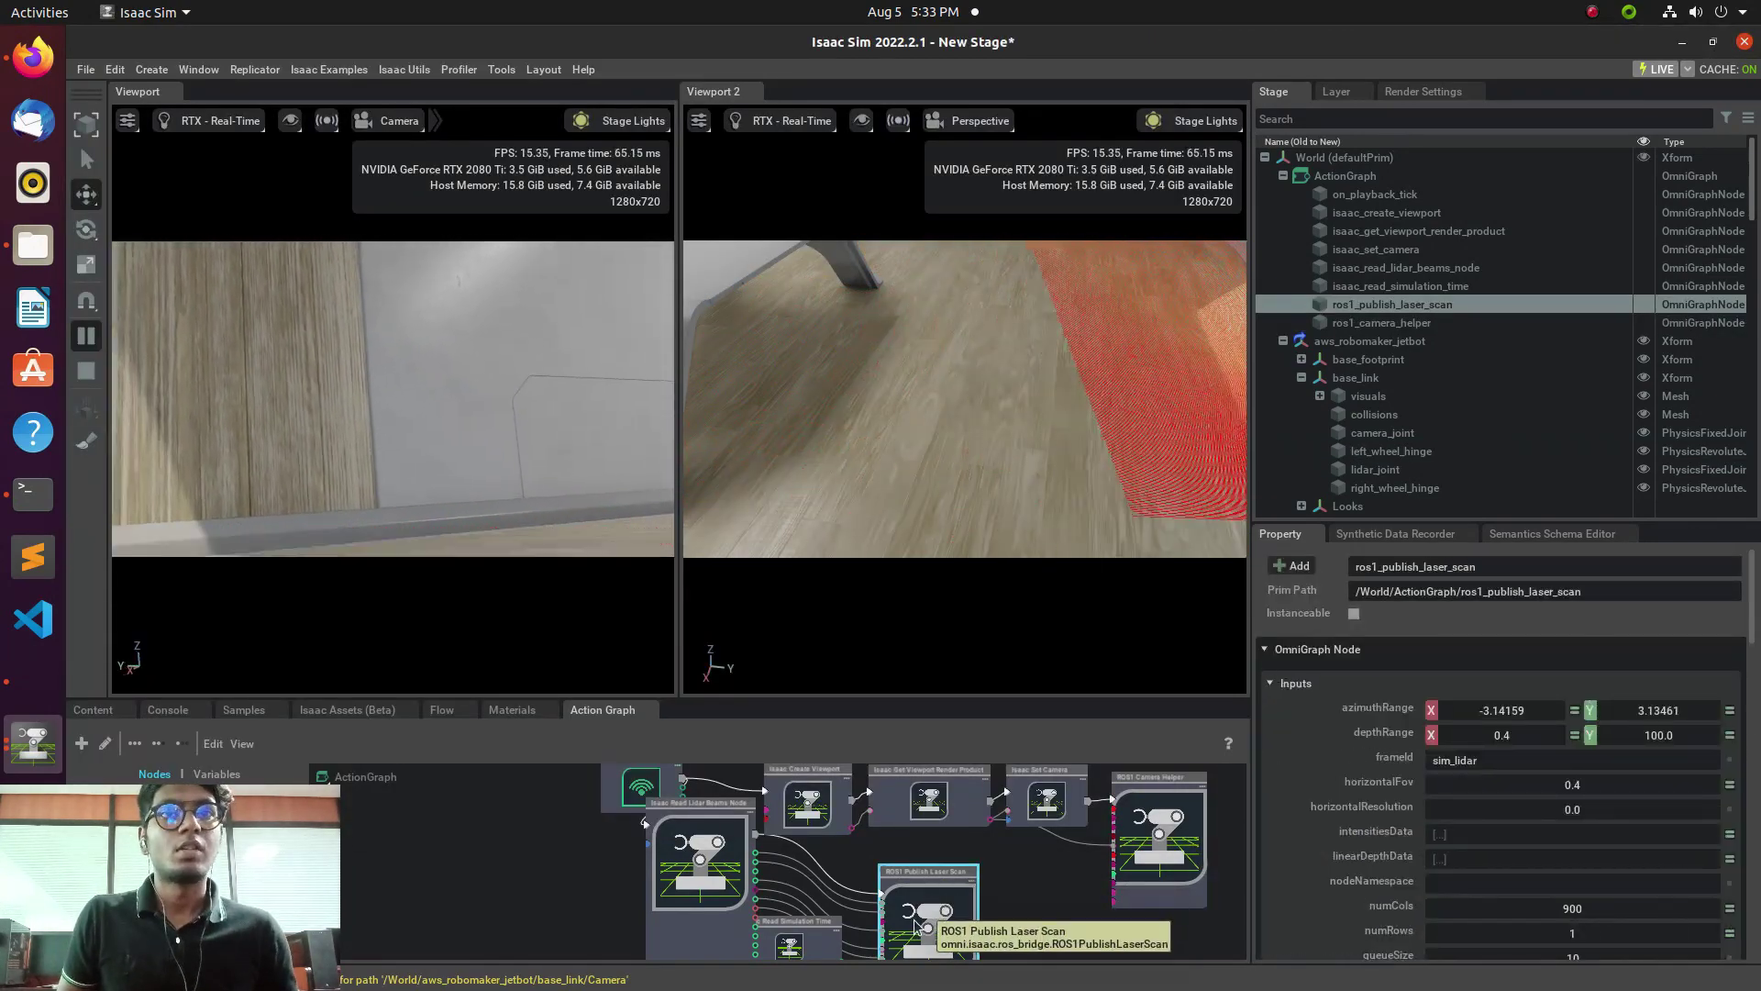
pyautogui.scroll(3, 924, 885)
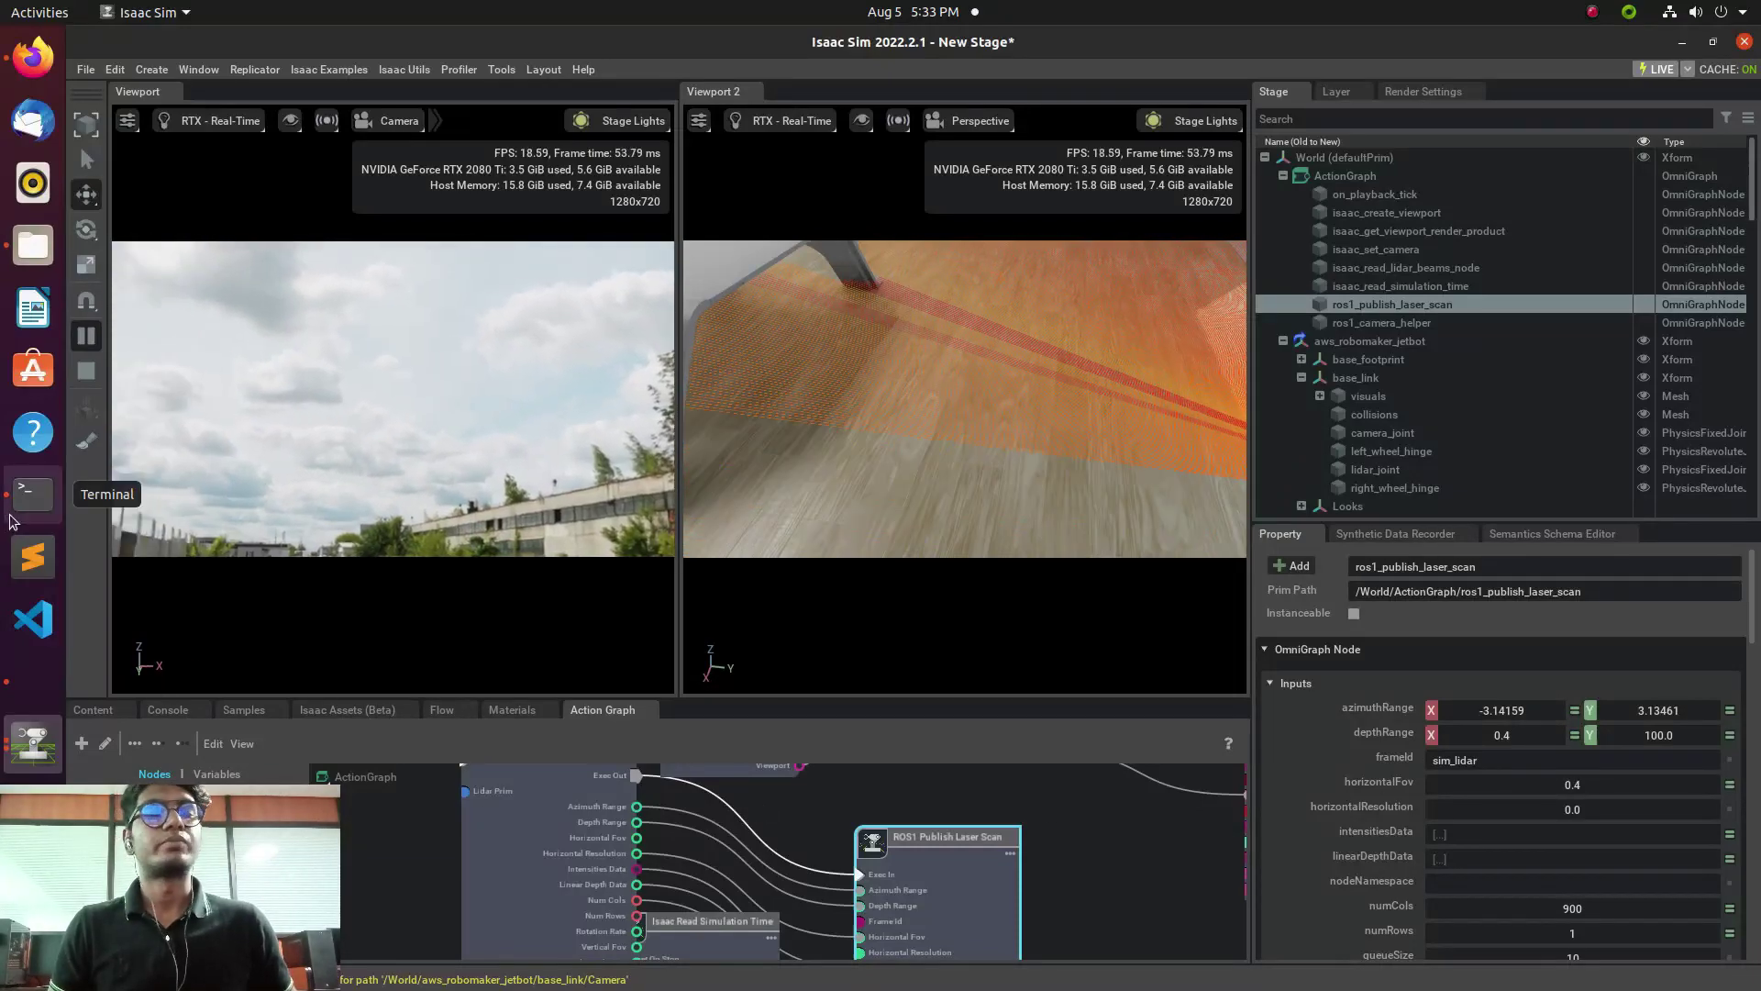
# Switch to RViz and set the LaserScan display's point size to 0.05 m.
pyautogui.click(12, 743)
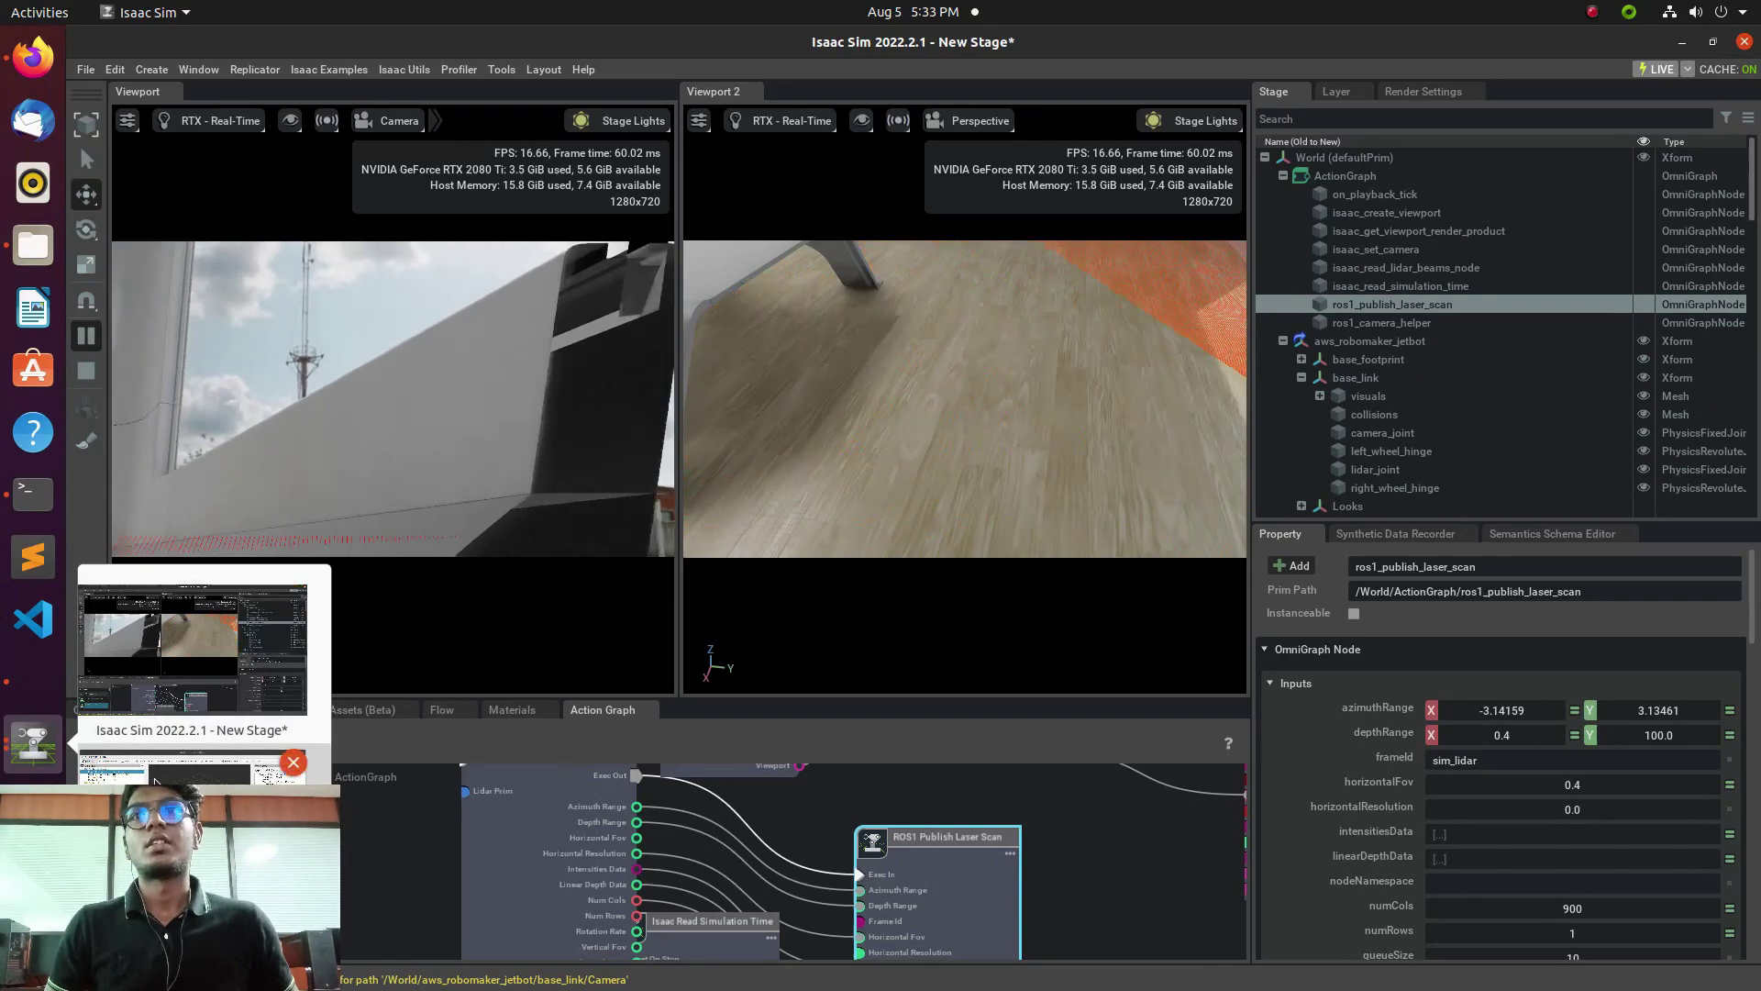
pyautogui.click(180, 751)
pyautogui.scroll(-9, 632, 469)
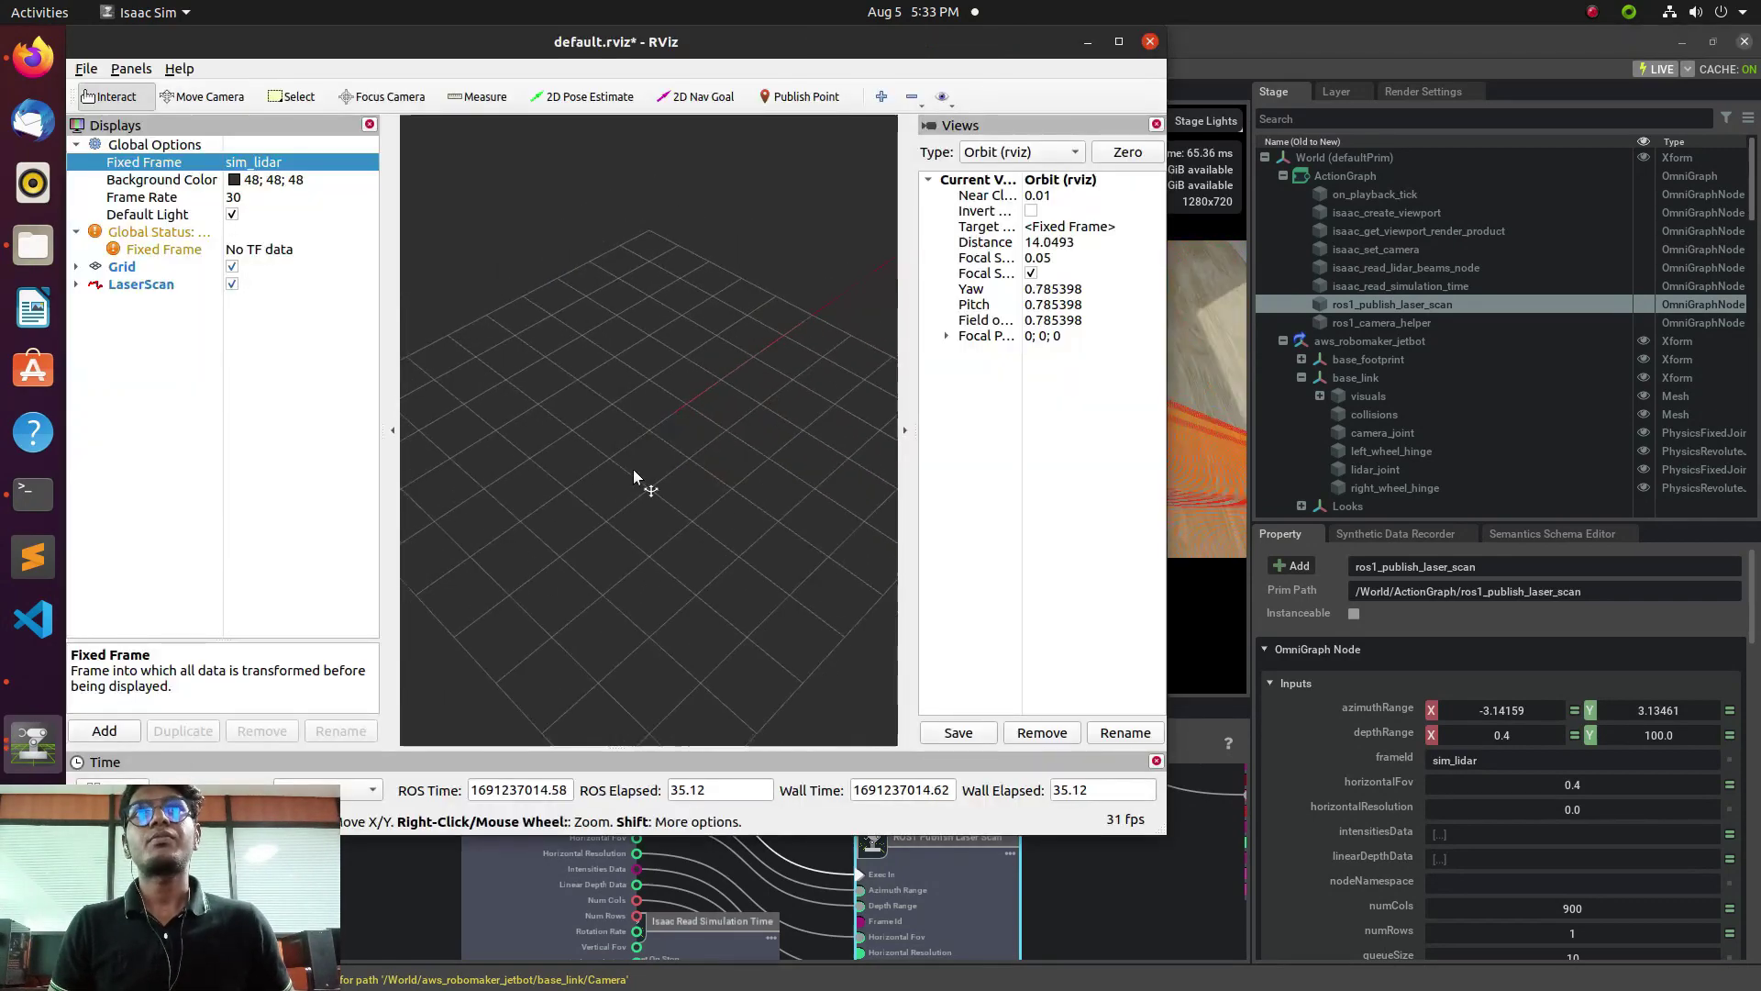
pyautogui.scroll(2, 752, 495)
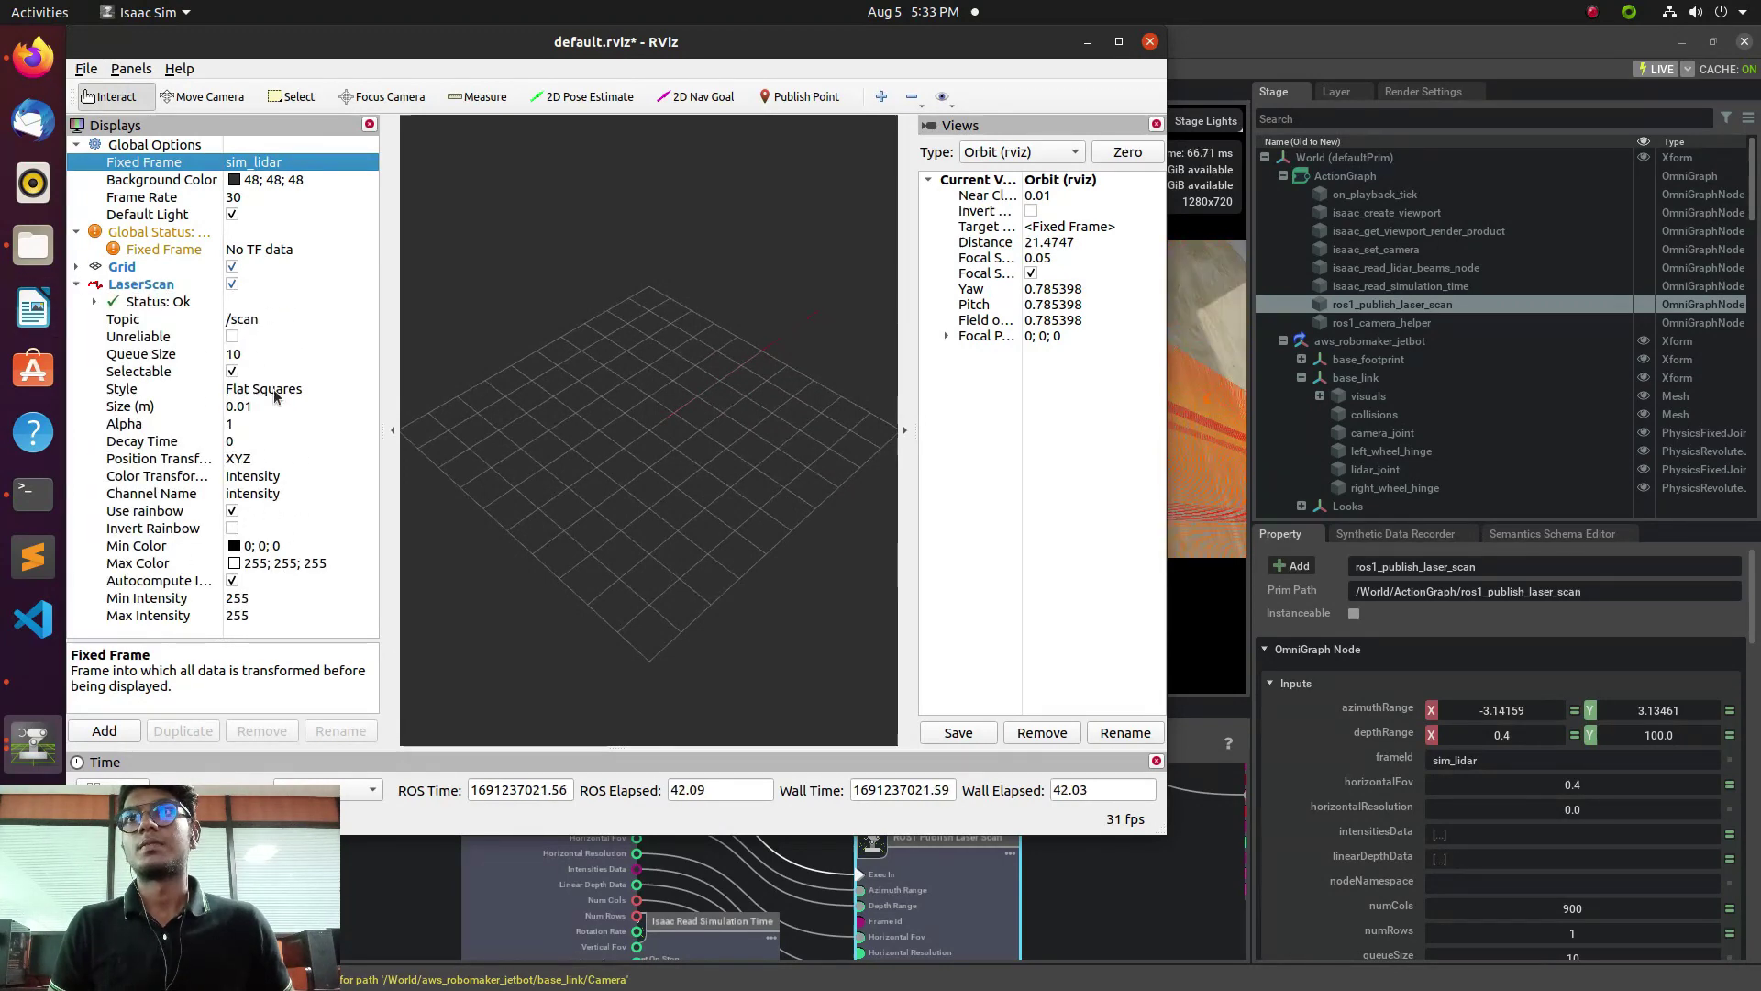
pyautogui.click(259, 406)
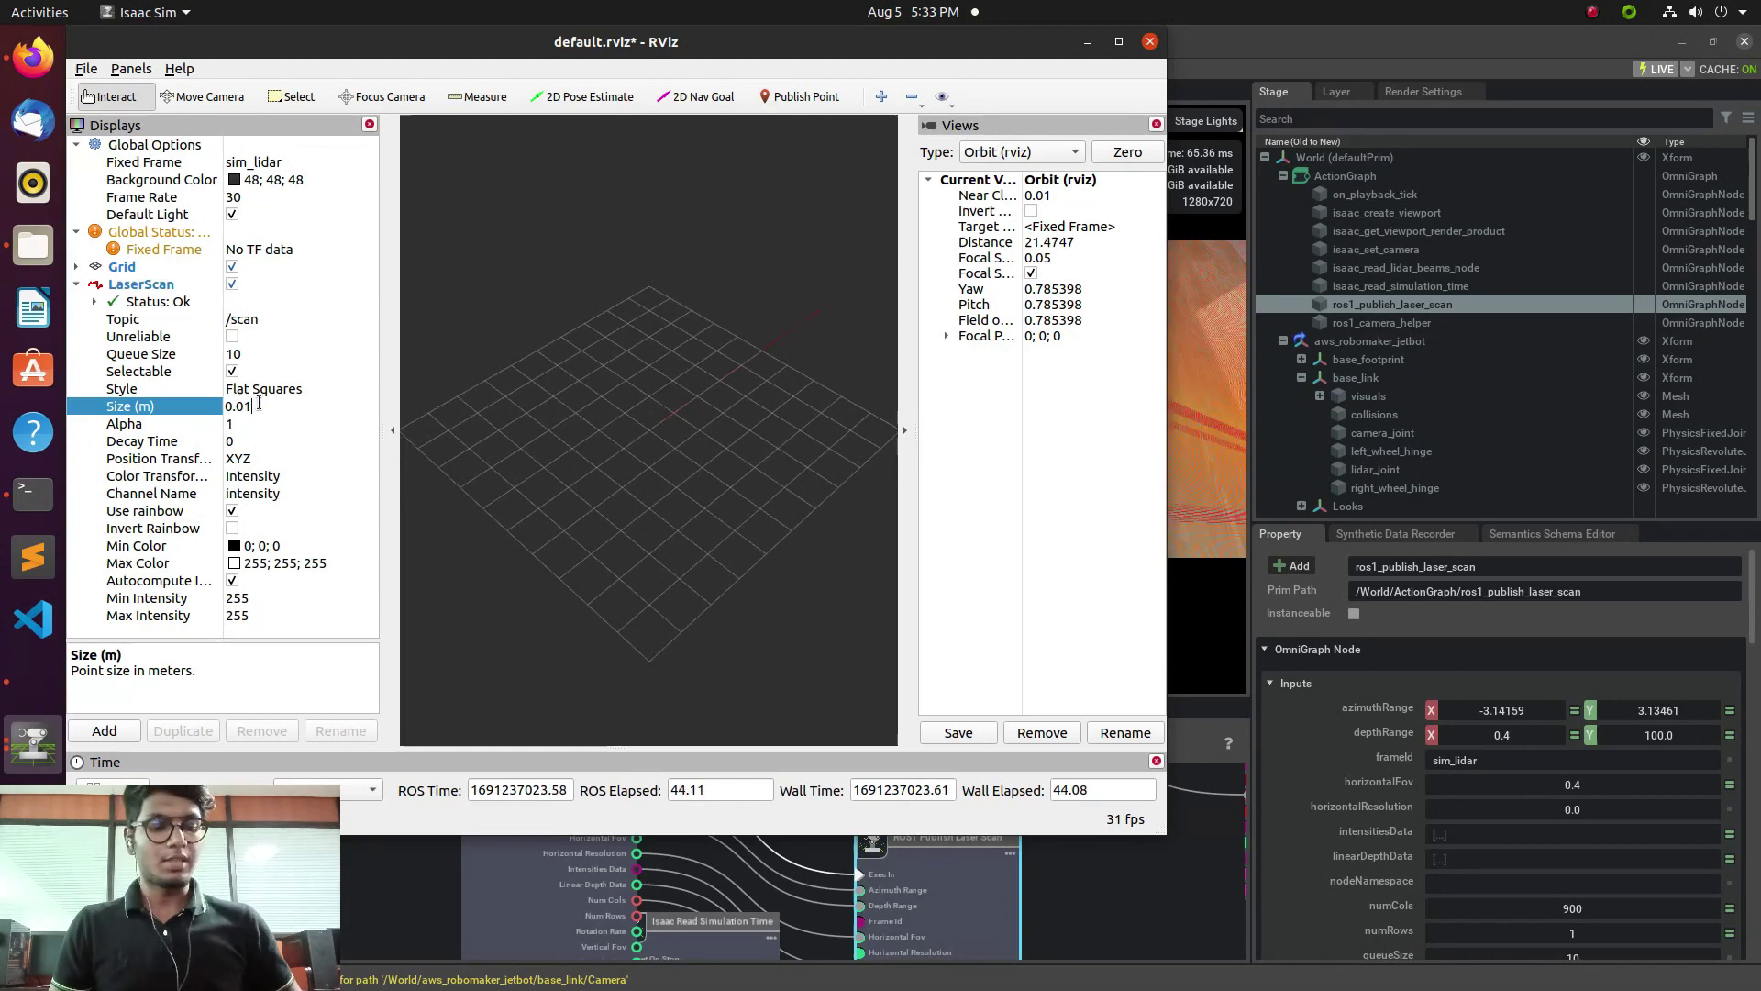
pyautogui.press('BackSpace')
pyautogui.write('5')
pyautogui.press('Return')
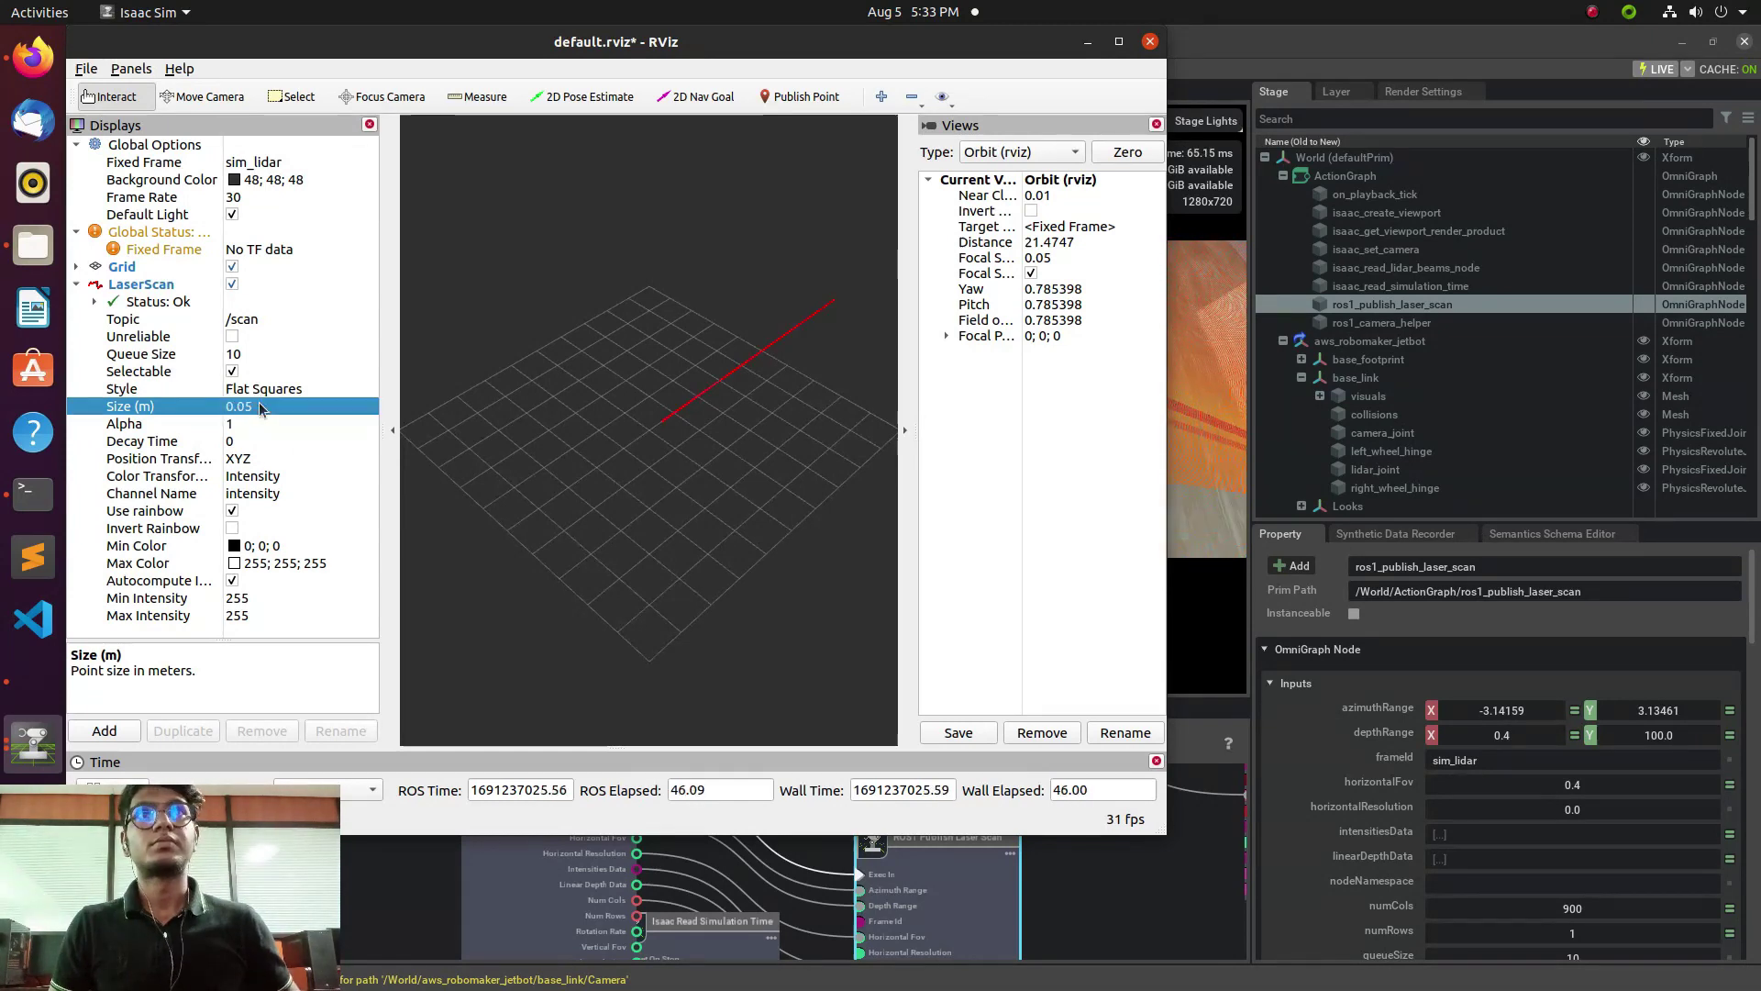
pyautogui.scroll(-3, 718, 420)
pyautogui.moveTo(718, 420)
pyautogui.mouseDown()
pyautogui.moveTo(690, 442)
pyautogui.moveTo(816, 355)
pyautogui.moveTo(708, 377)
pyautogui.moveTo(734, 404)
pyautogui.mouseUp()
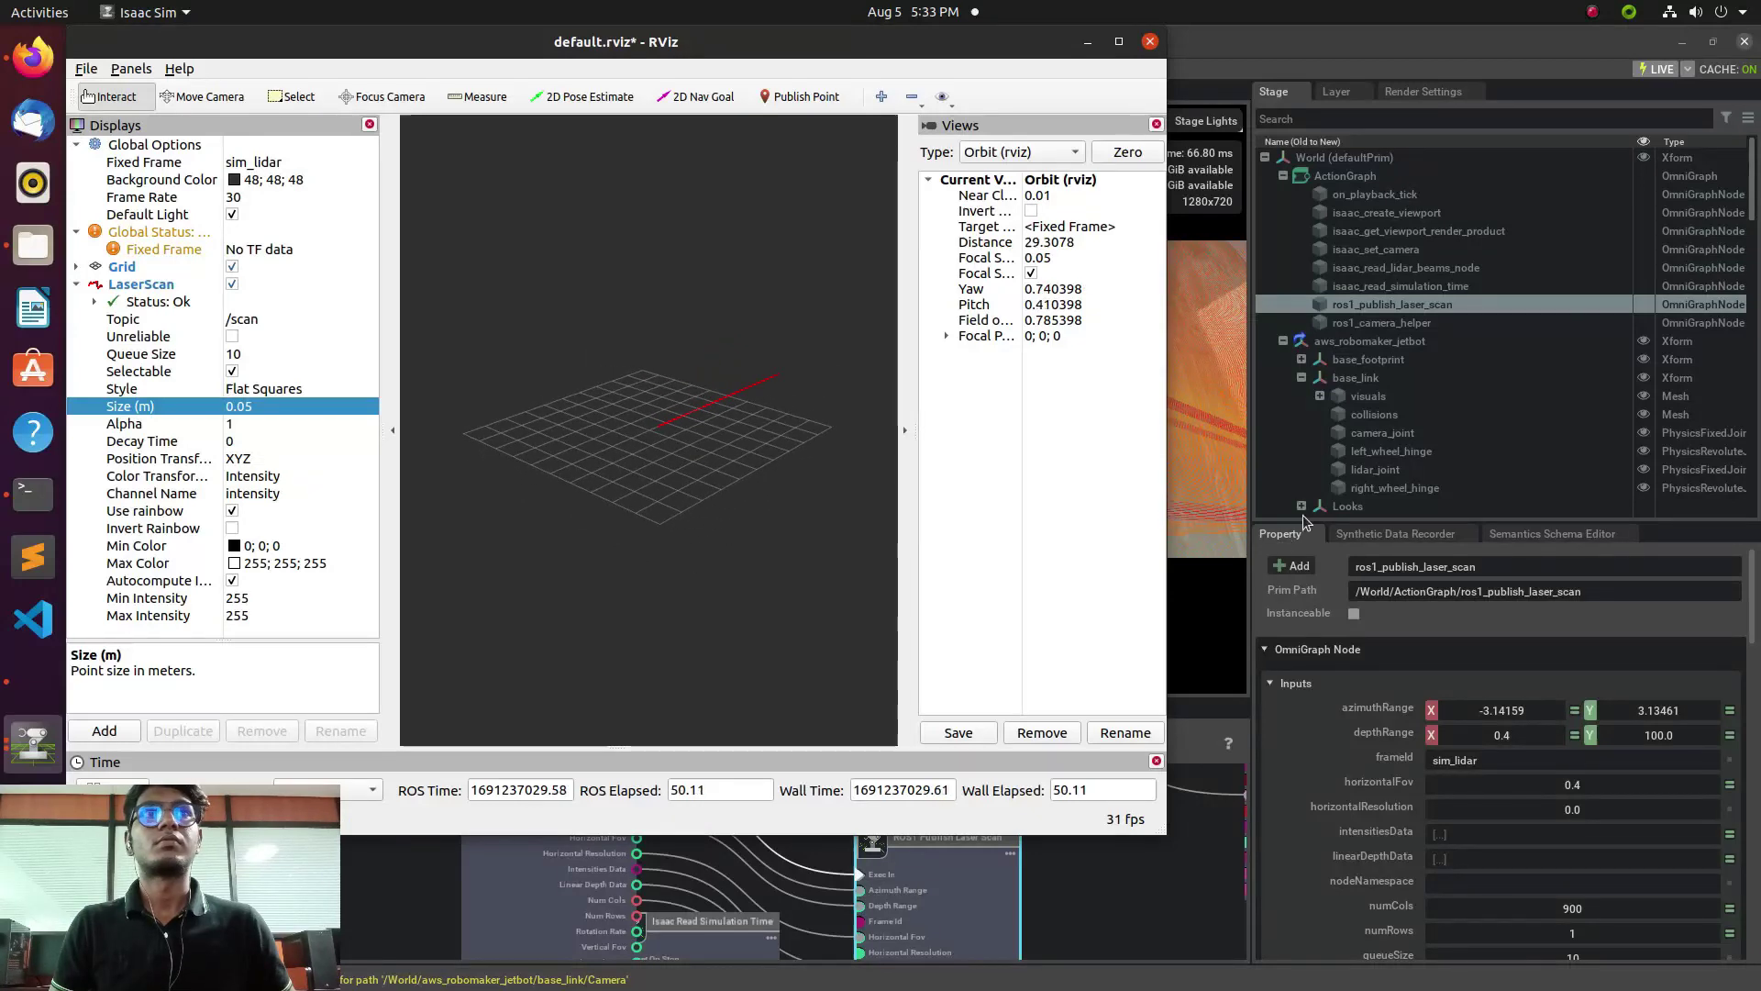
# Return to Isaac Sim, collapse SimpleRoom in the stage tree, and set left_wheel_hinge's angular drive target velocity to 1100.
pyautogui.click(1219, 488)
pyautogui.click(919, 494)
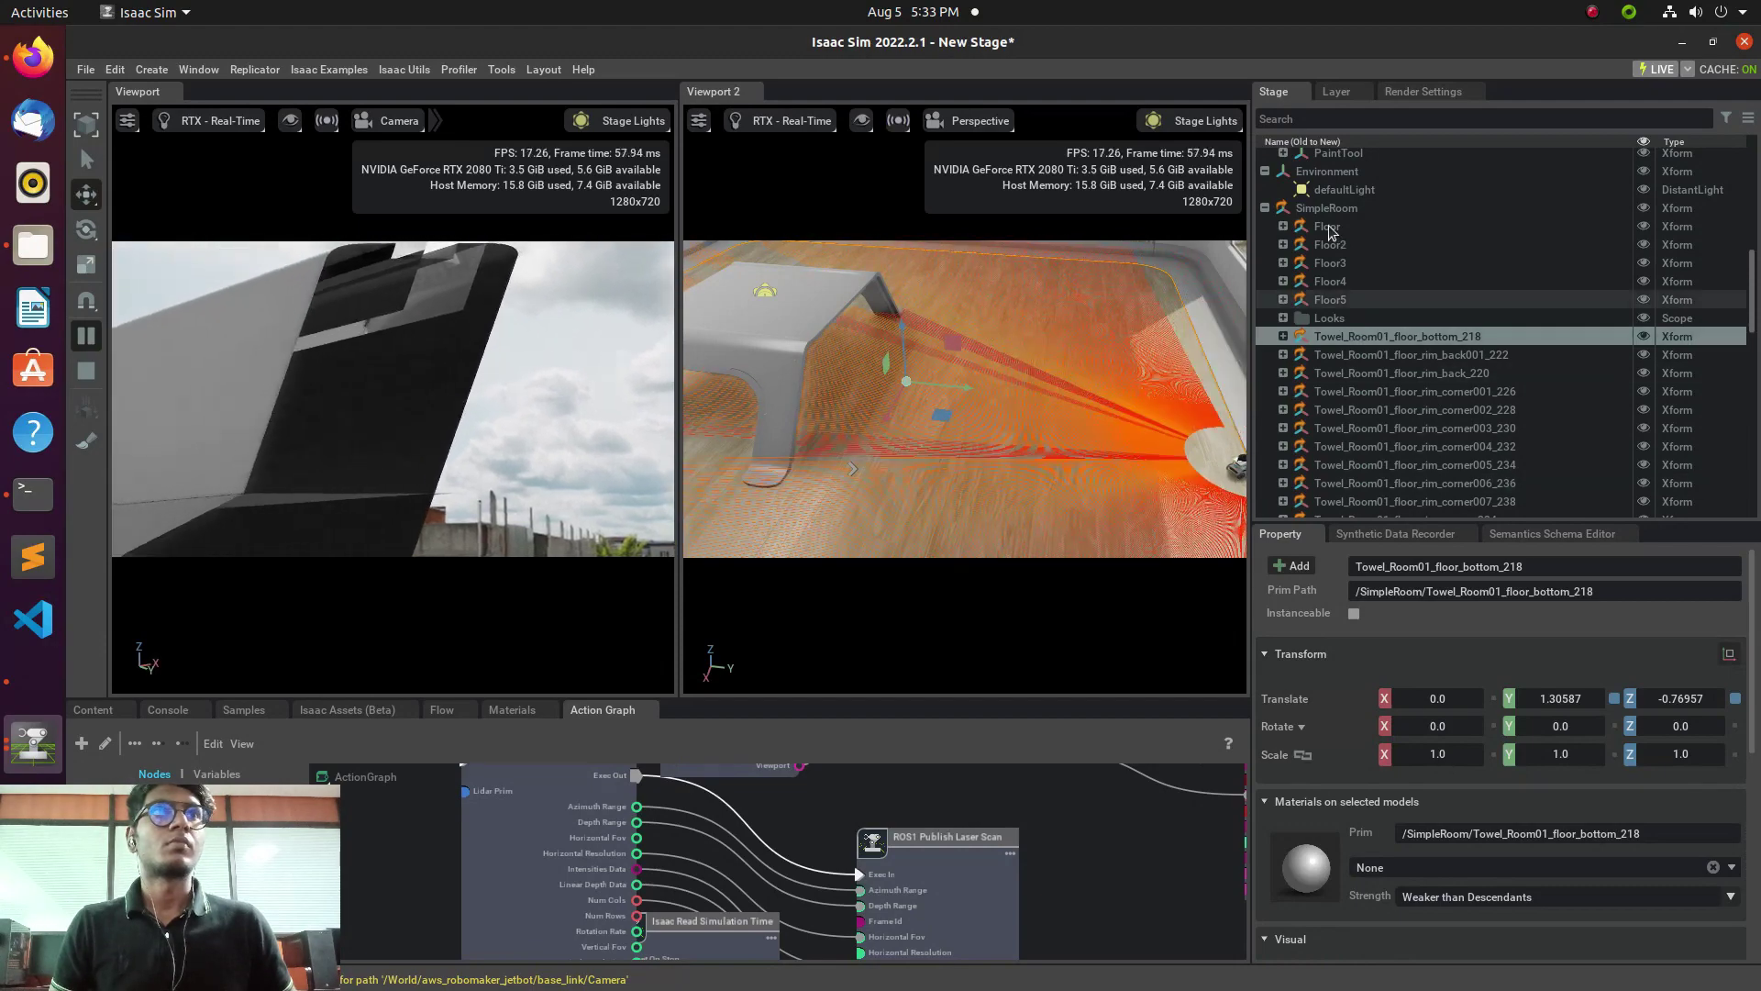
pyautogui.click(1265, 207)
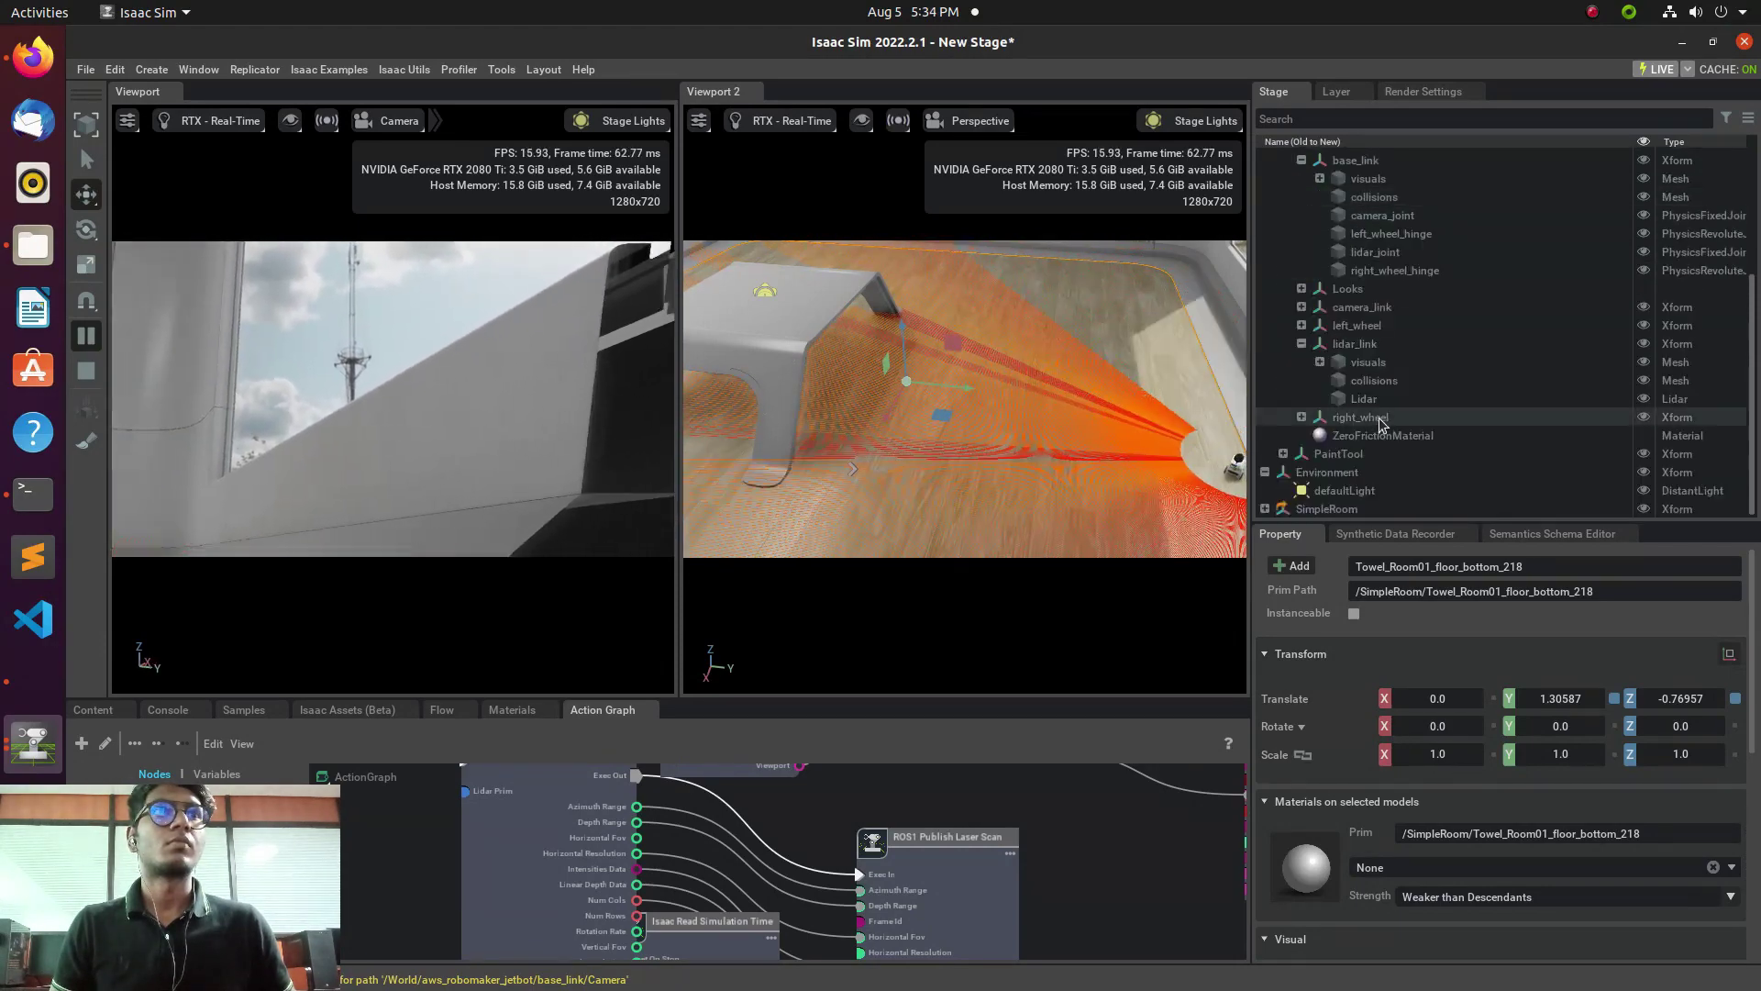
pyautogui.click(1374, 233)
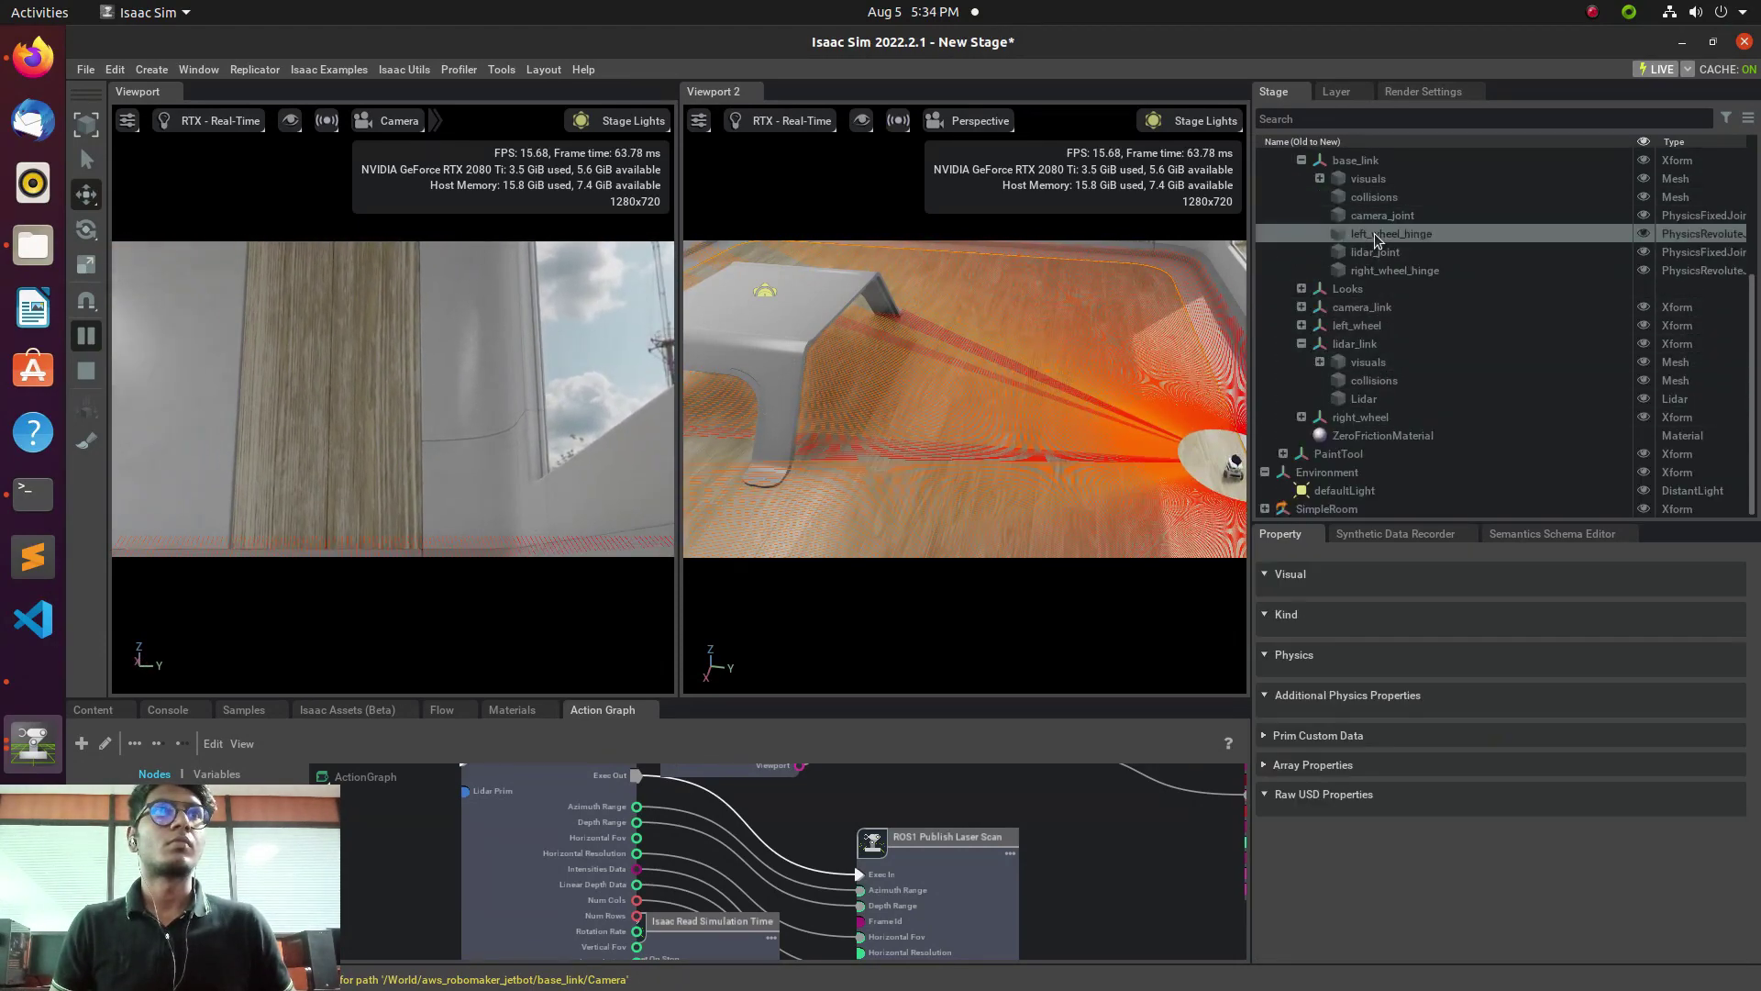
pyautogui.scroll(-10, 1445, 715)
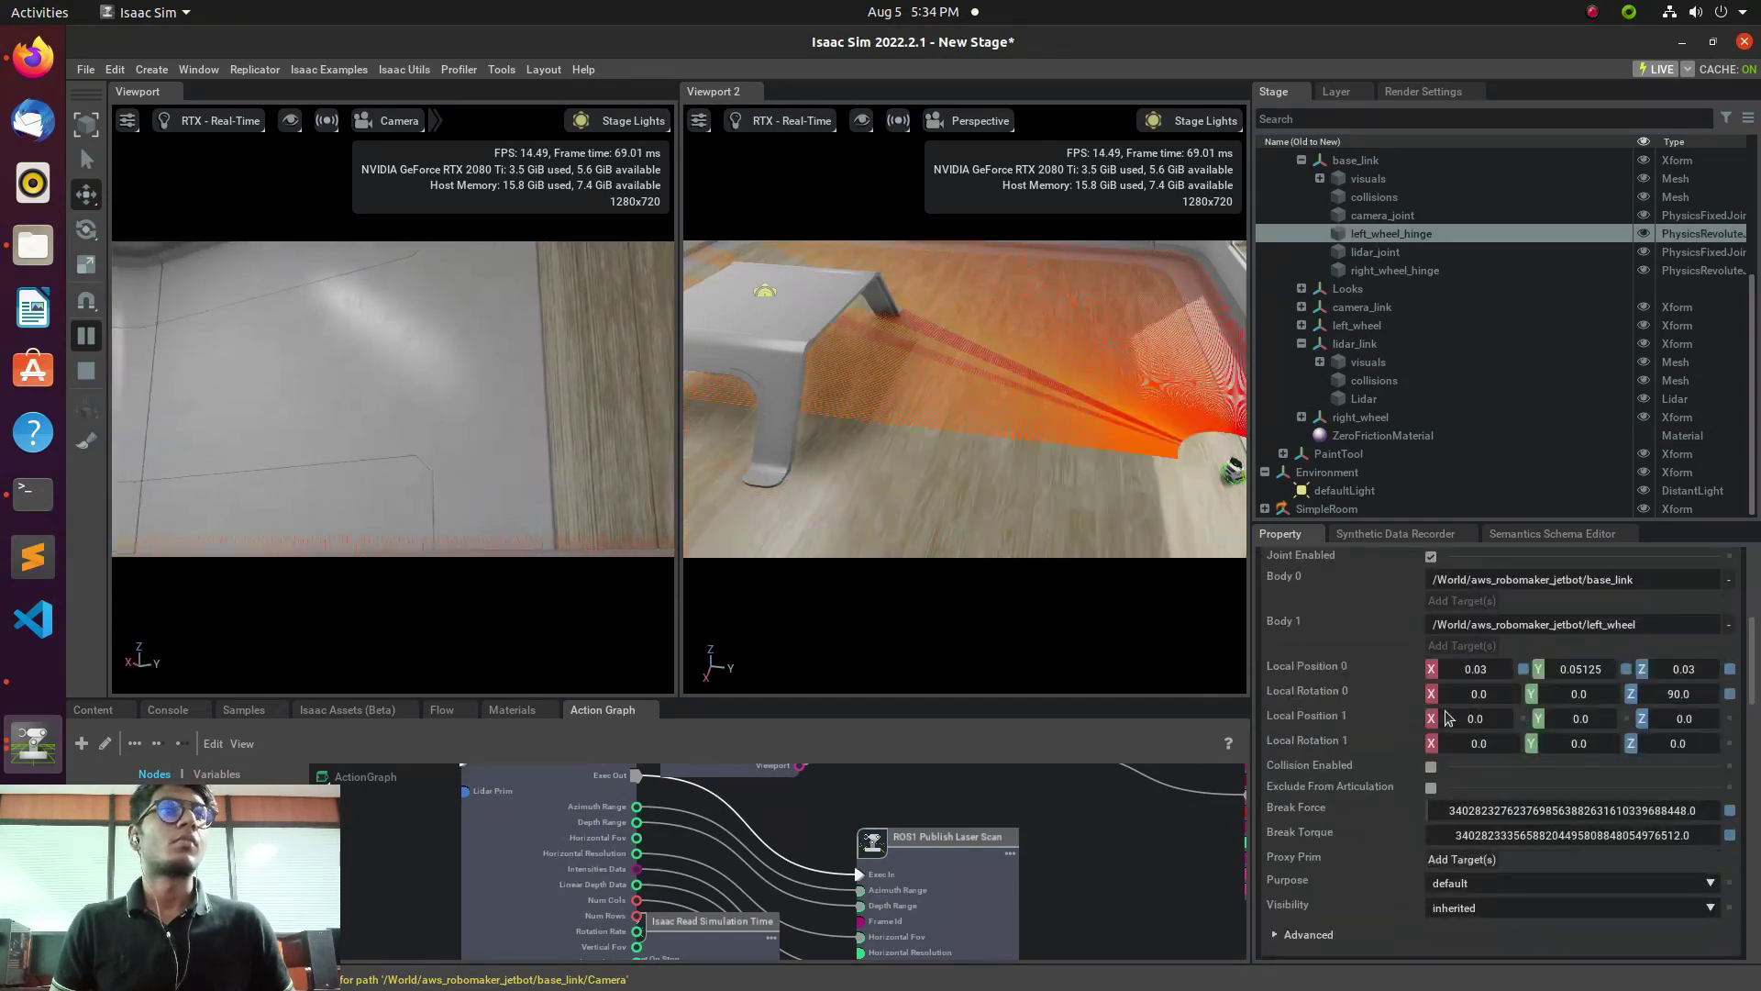
pyautogui.scroll(-5, 1444, 709)
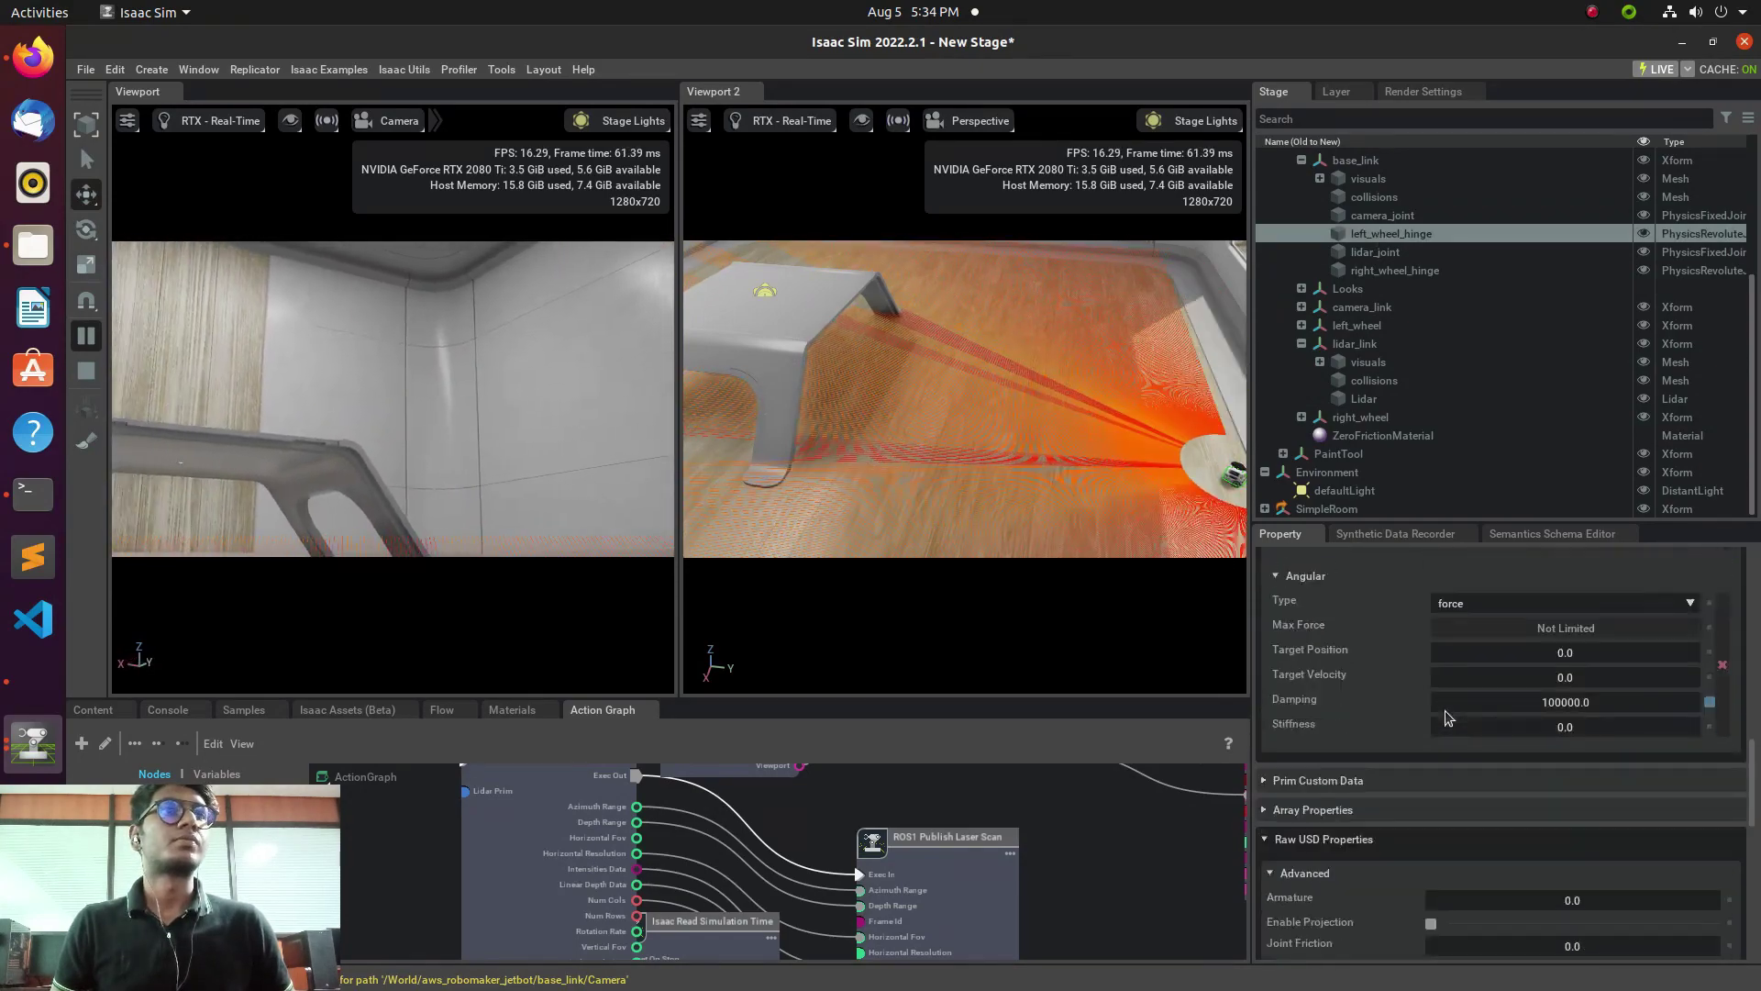
pyautogui.doubleClick(1497, 677)
pyautogui.write('100')
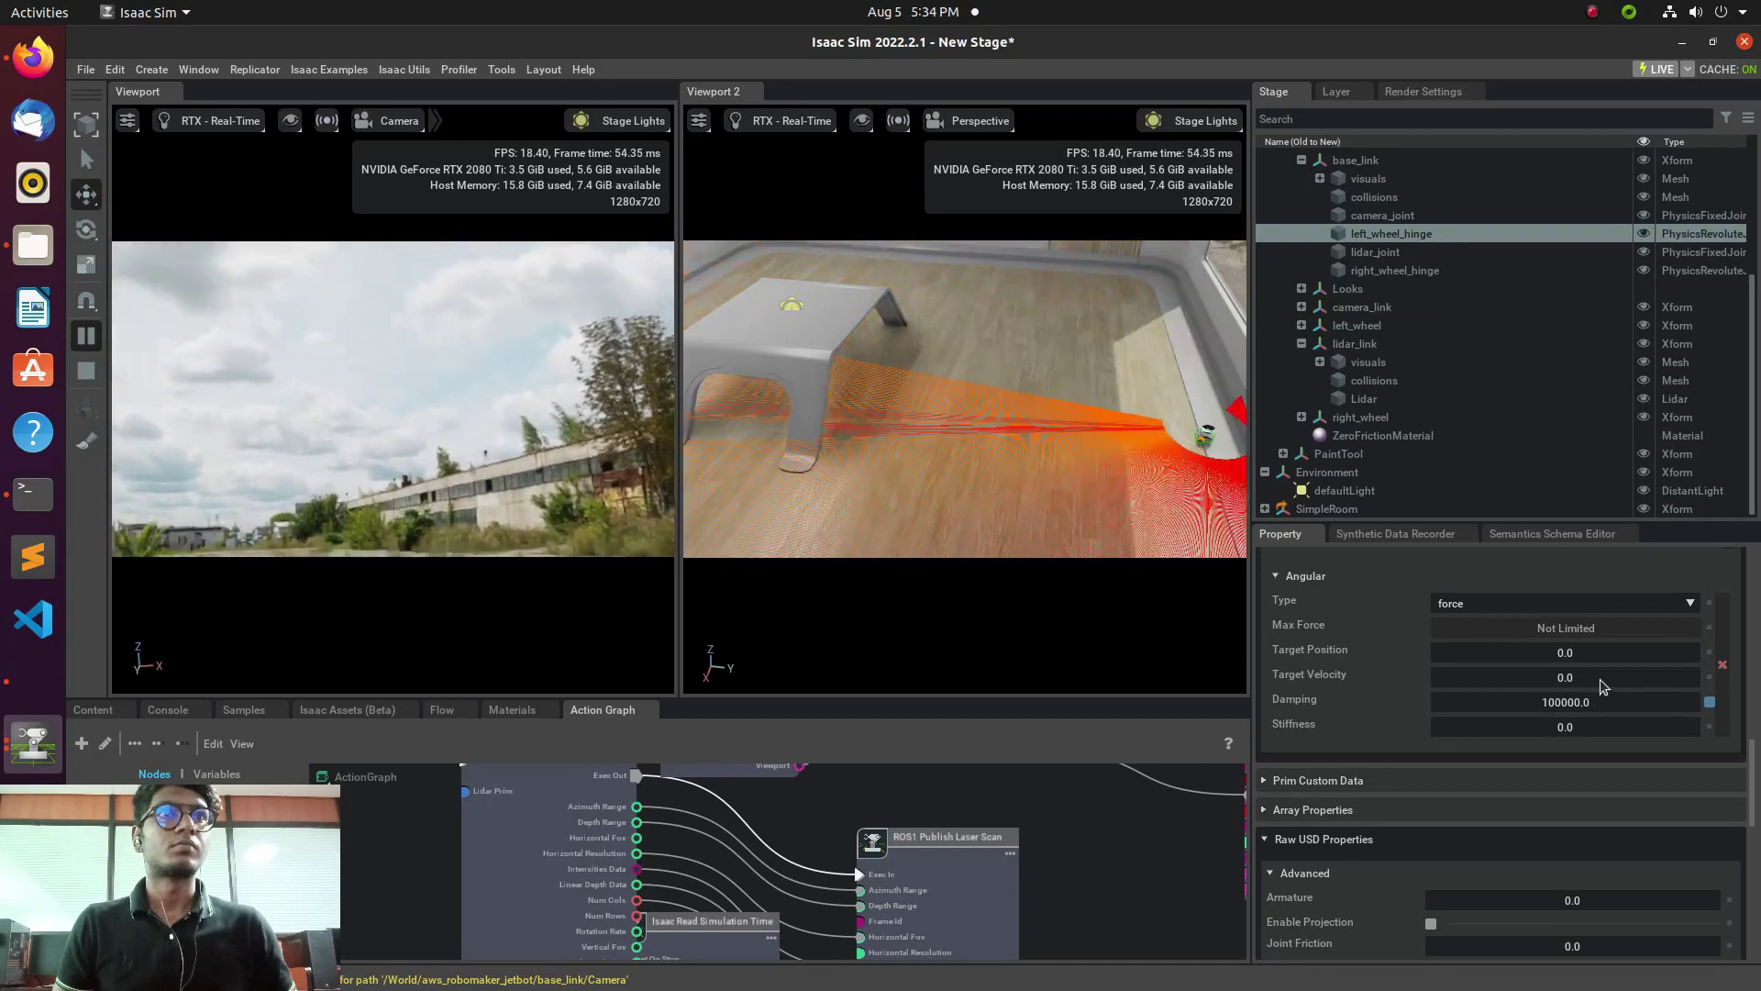
pyautogui.click(1601, 679)
pyautogui.write('1100')
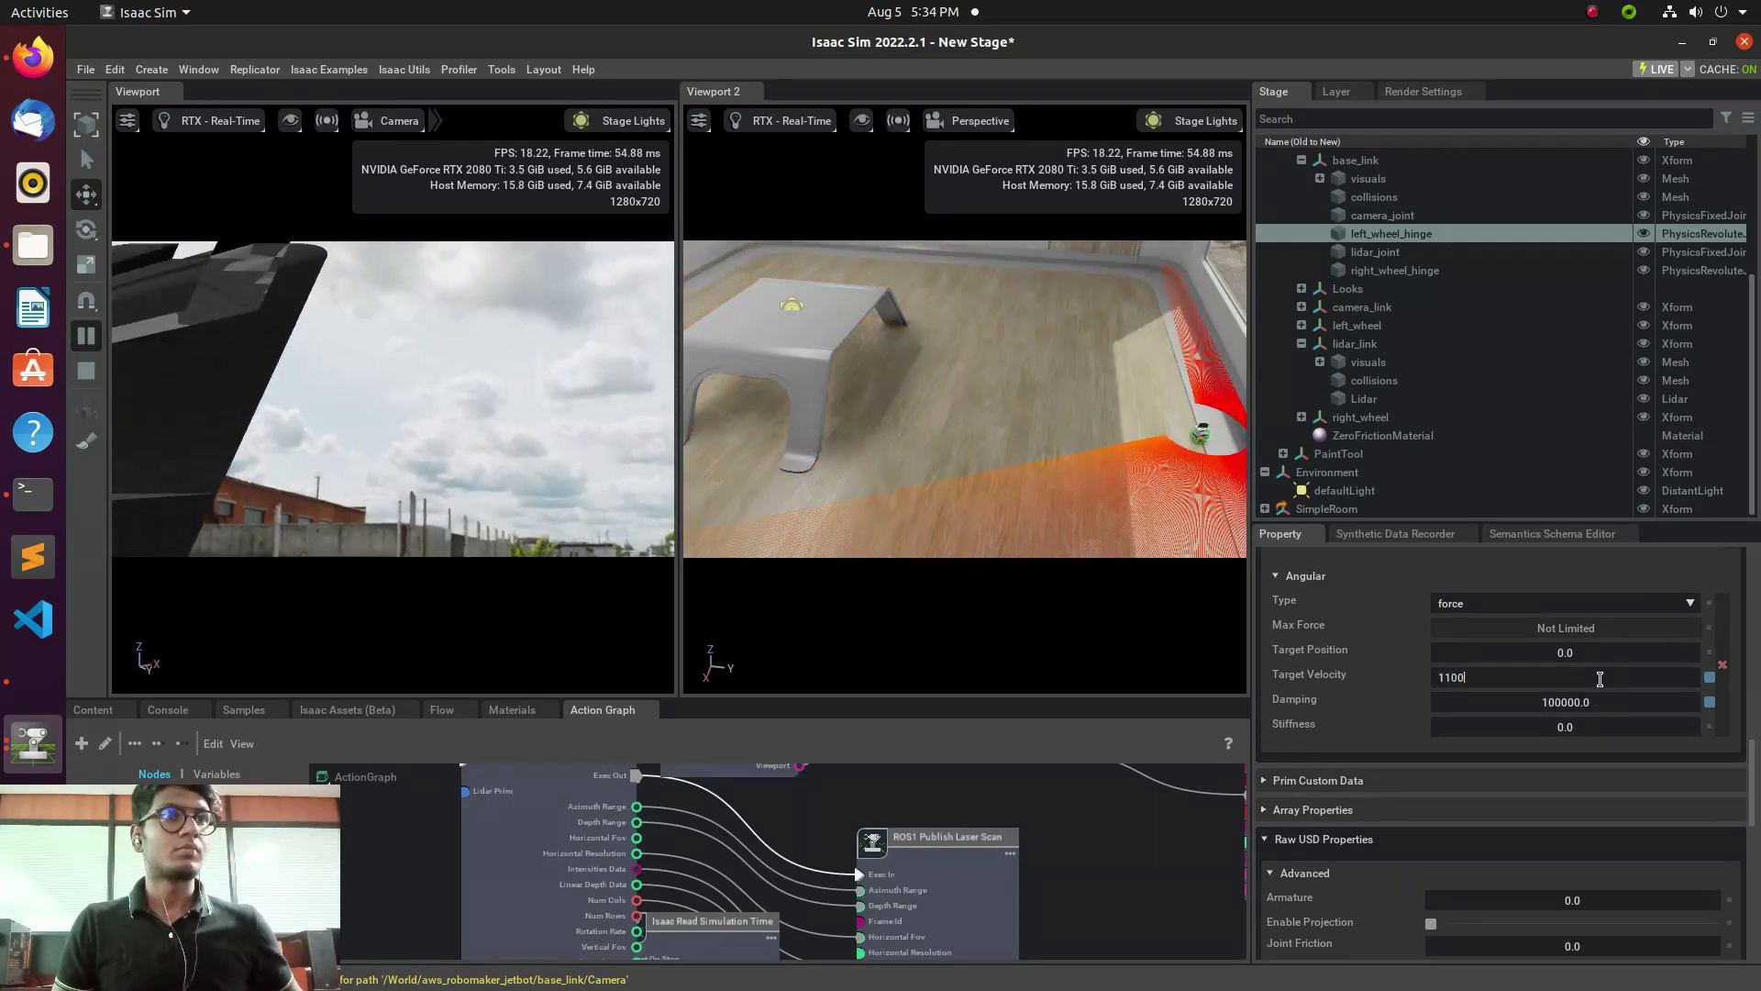
pyautogui.press('Return')
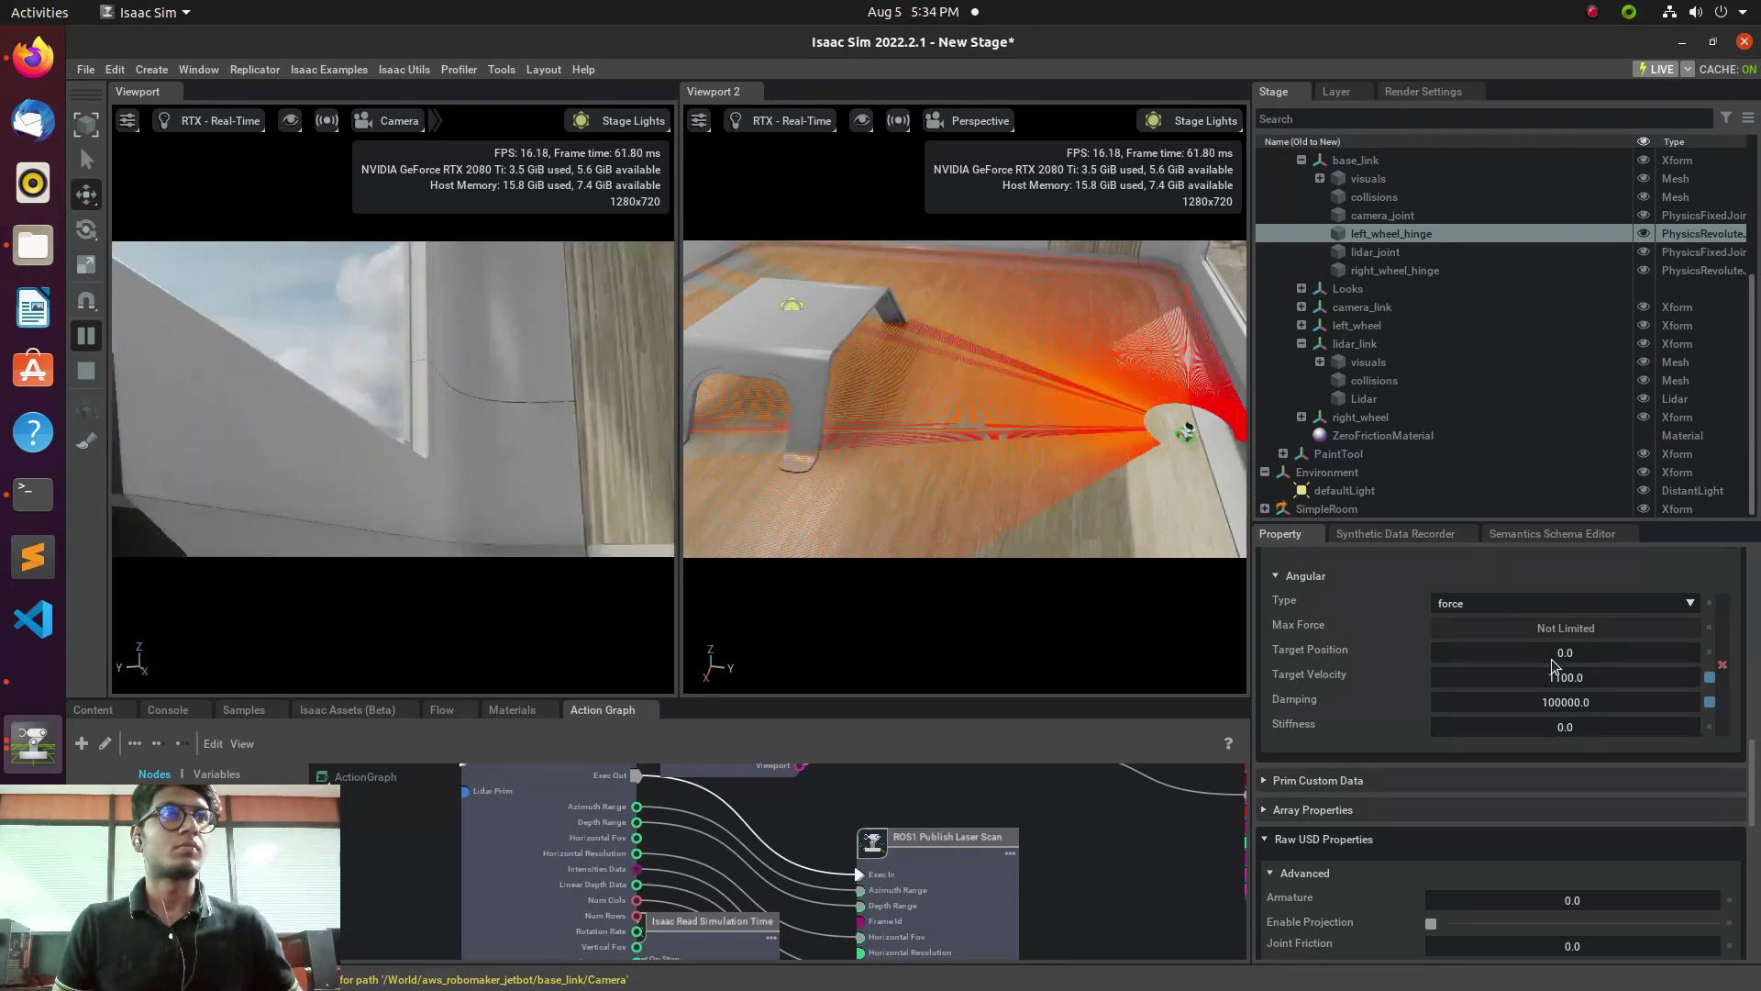
# Stop left_wheel_hinge with an angular drive target velocity of 0, and set it to 100 to turn the robot again.
pyautogui.click(1600, 676)
pyautogui.write('00')
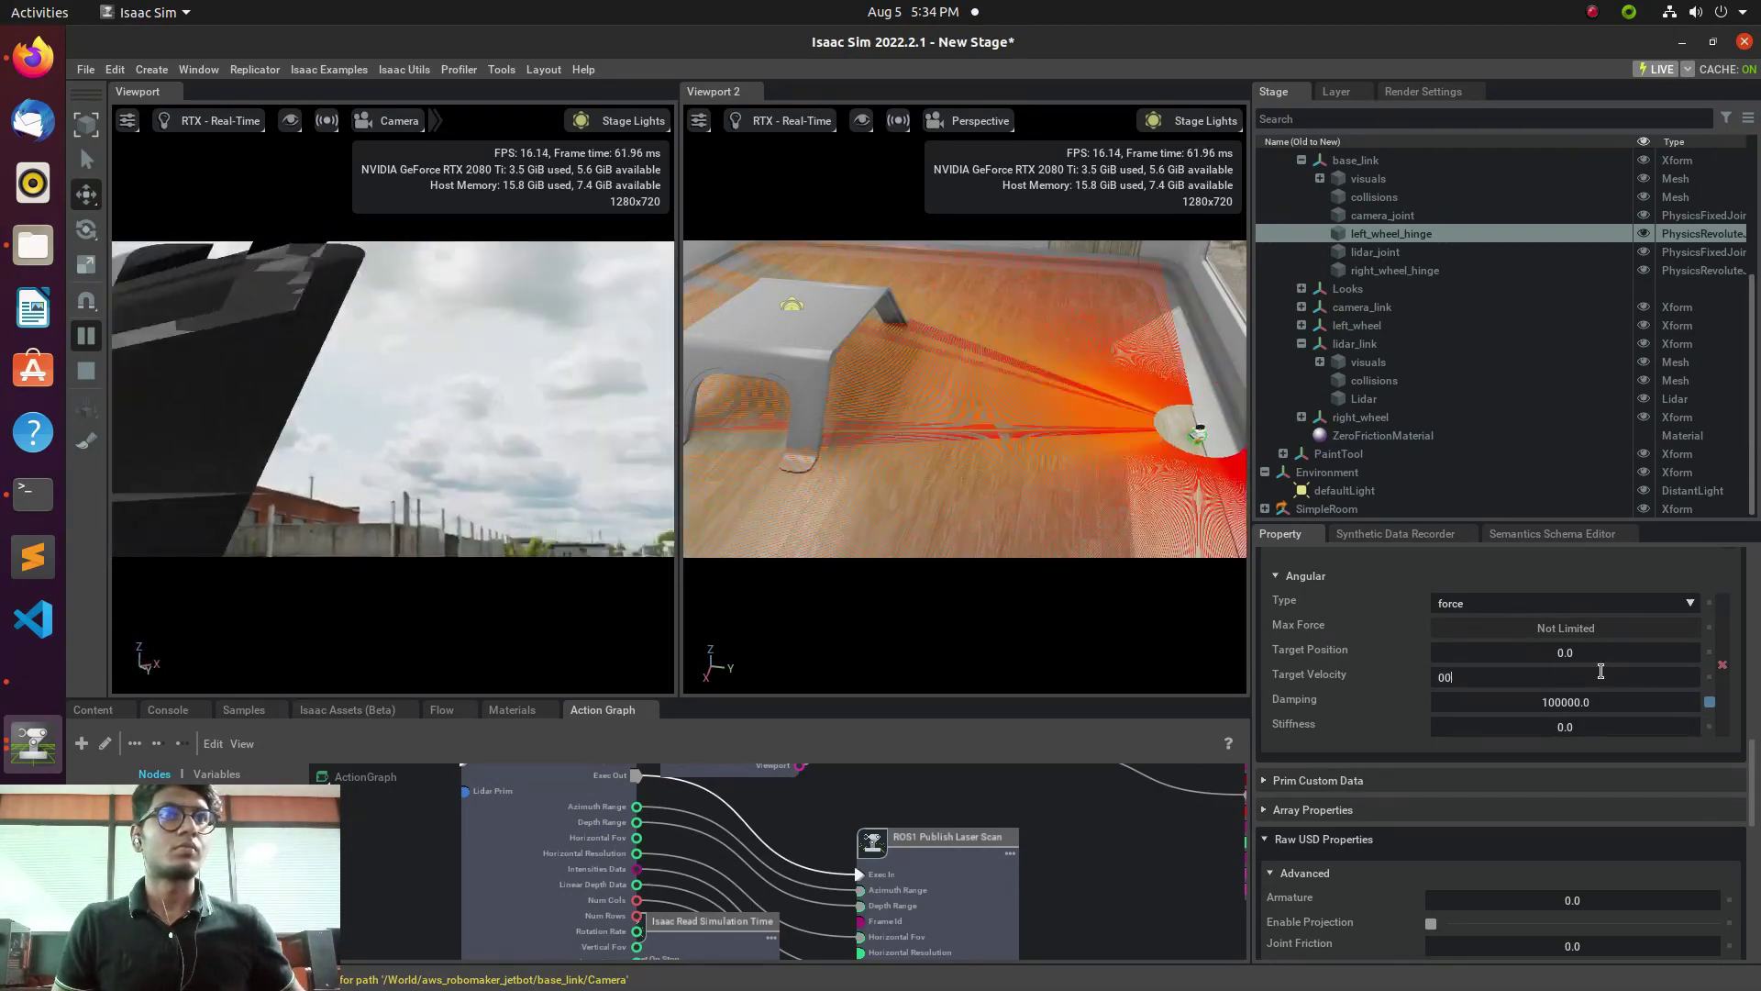
pyautogui.press('Return')
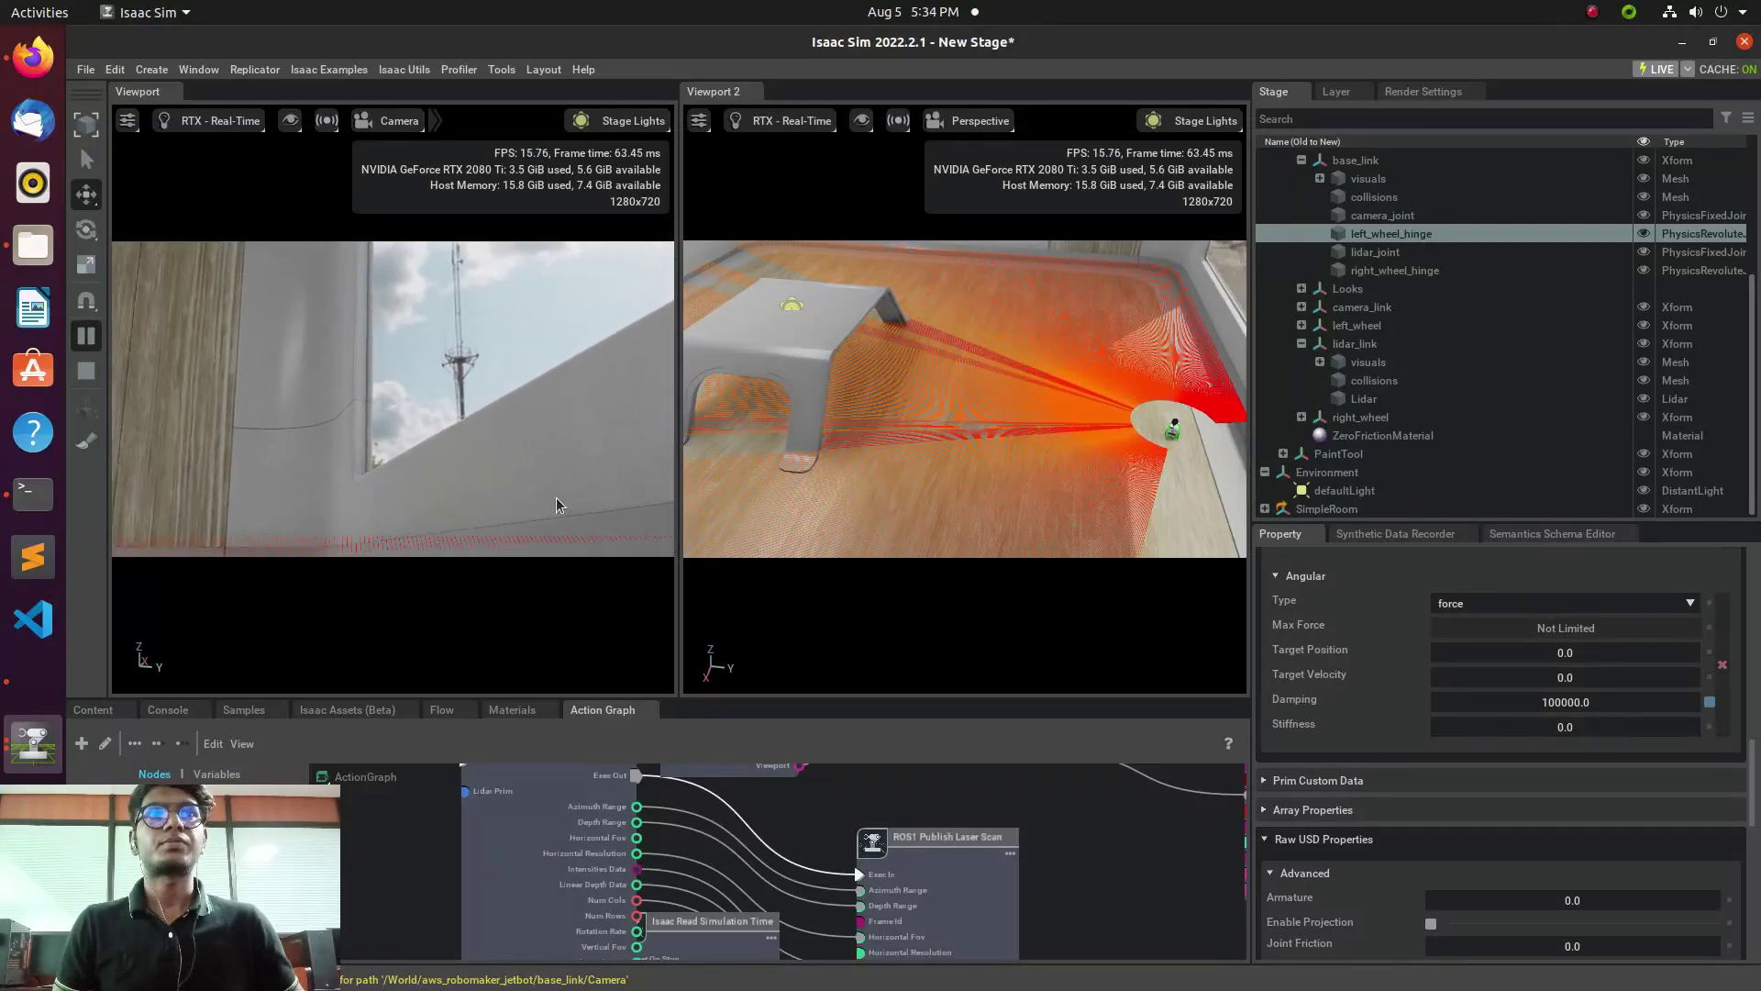
pyautogui.click(1599, 675)
pyautogui.write('100')
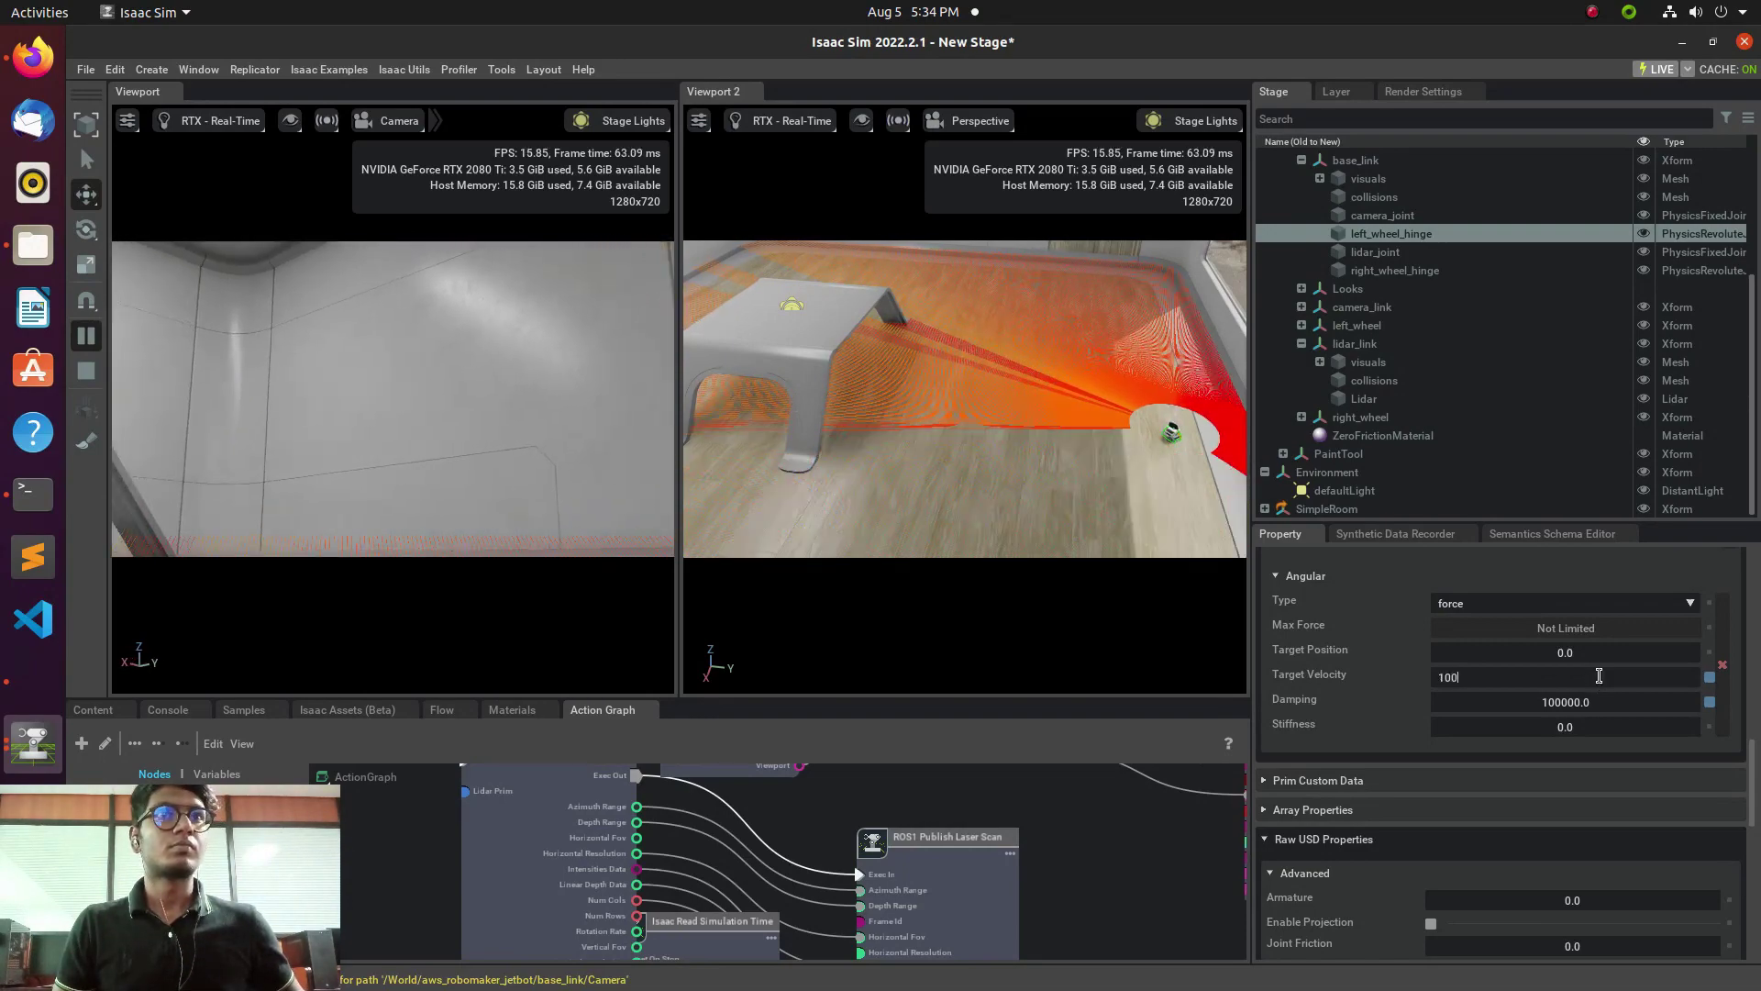
pyautogui.press('Return')
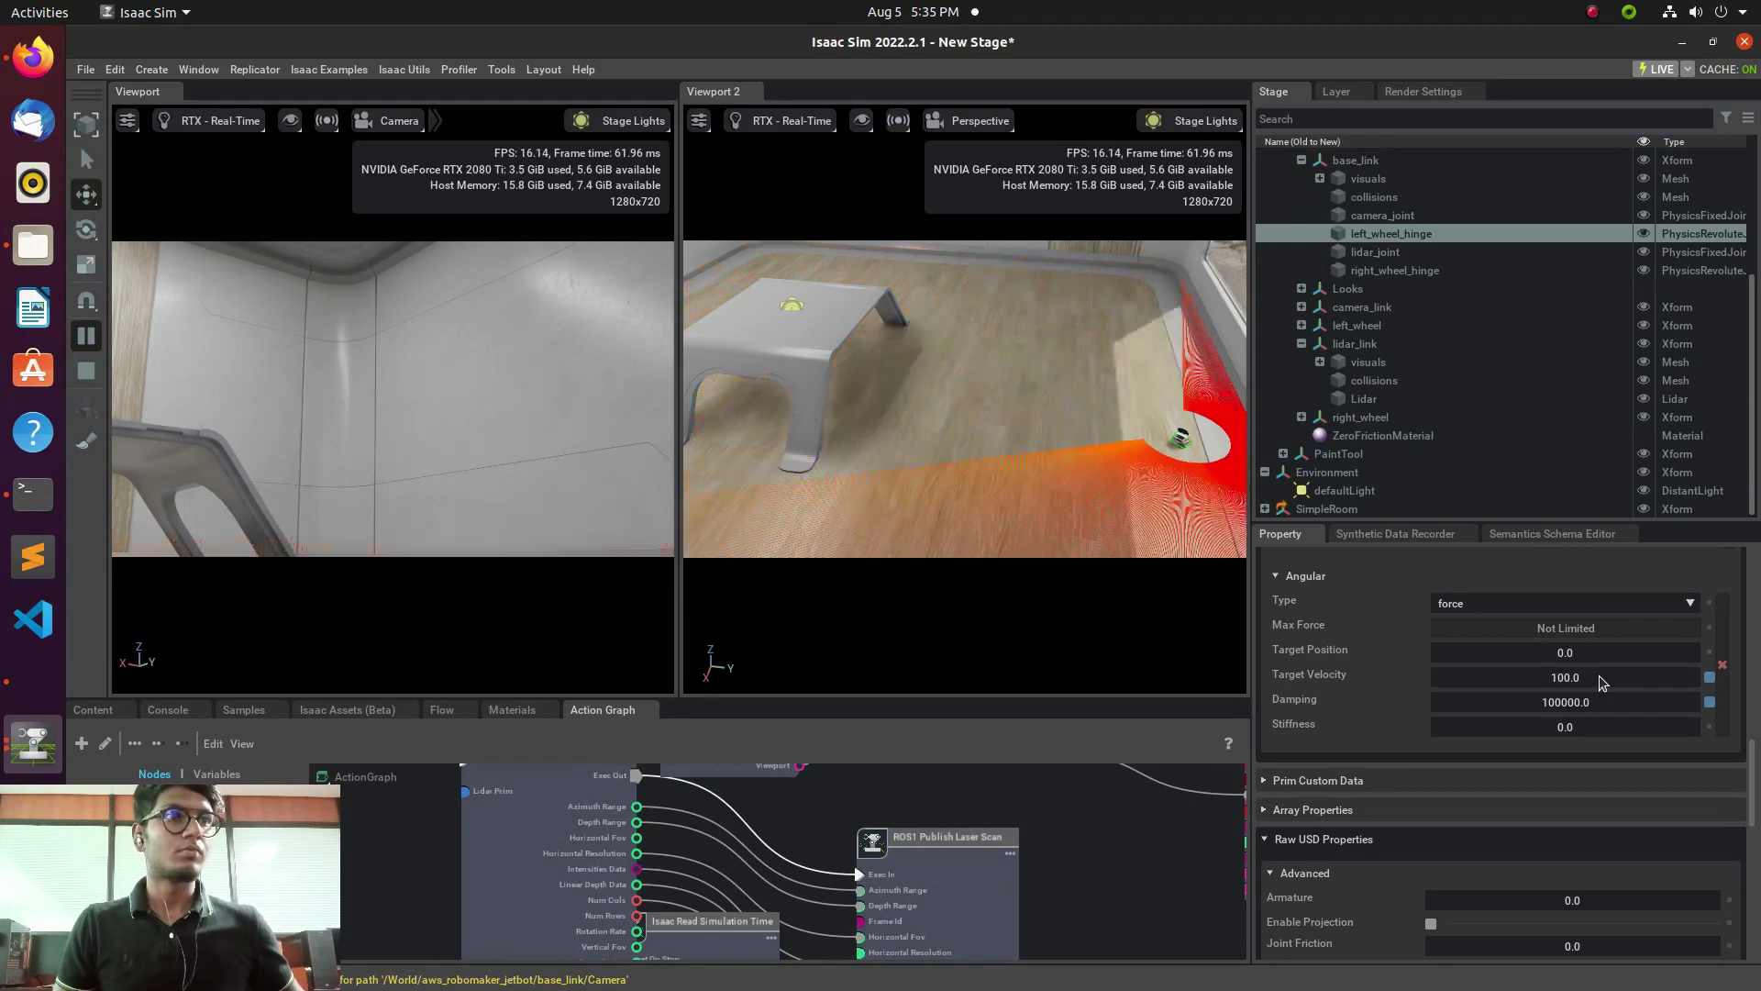
# Set left_wheel_hinge's angular drive target velocity back to 0 to stop the robot.
pyautogui.doubleClick(1601, 679)
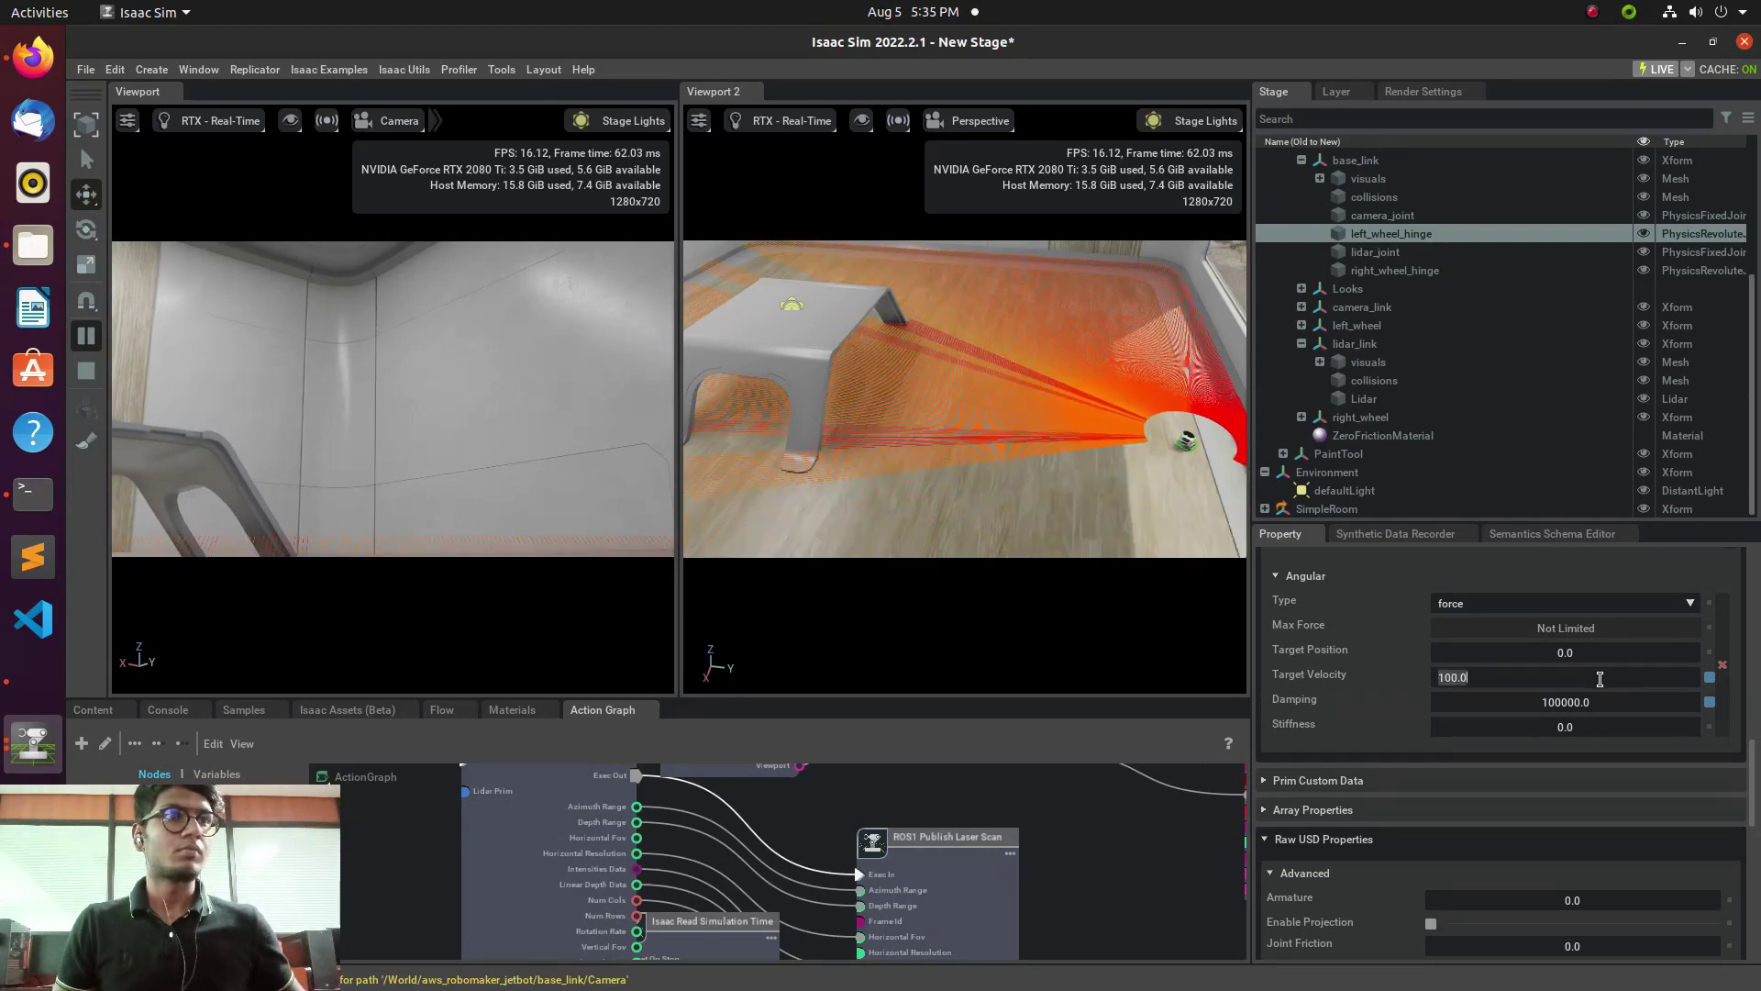
pyautogui.write('0')
pyautogui.press('Return')
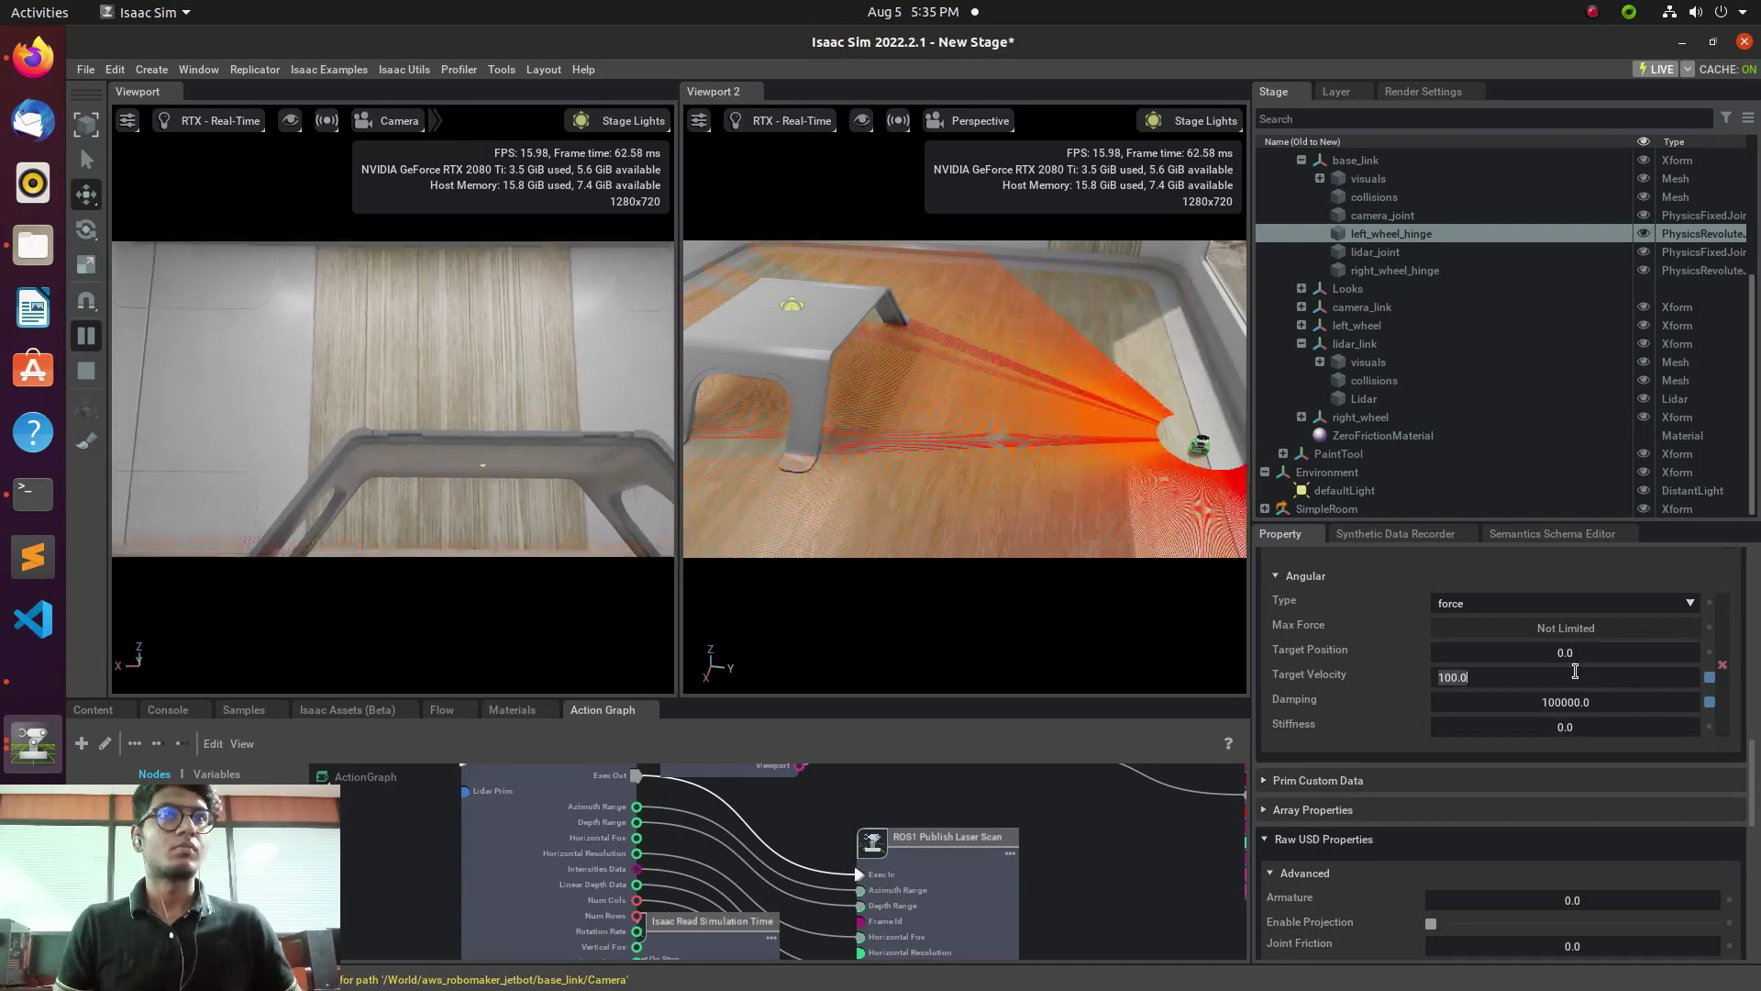
pyautogui.write('0')
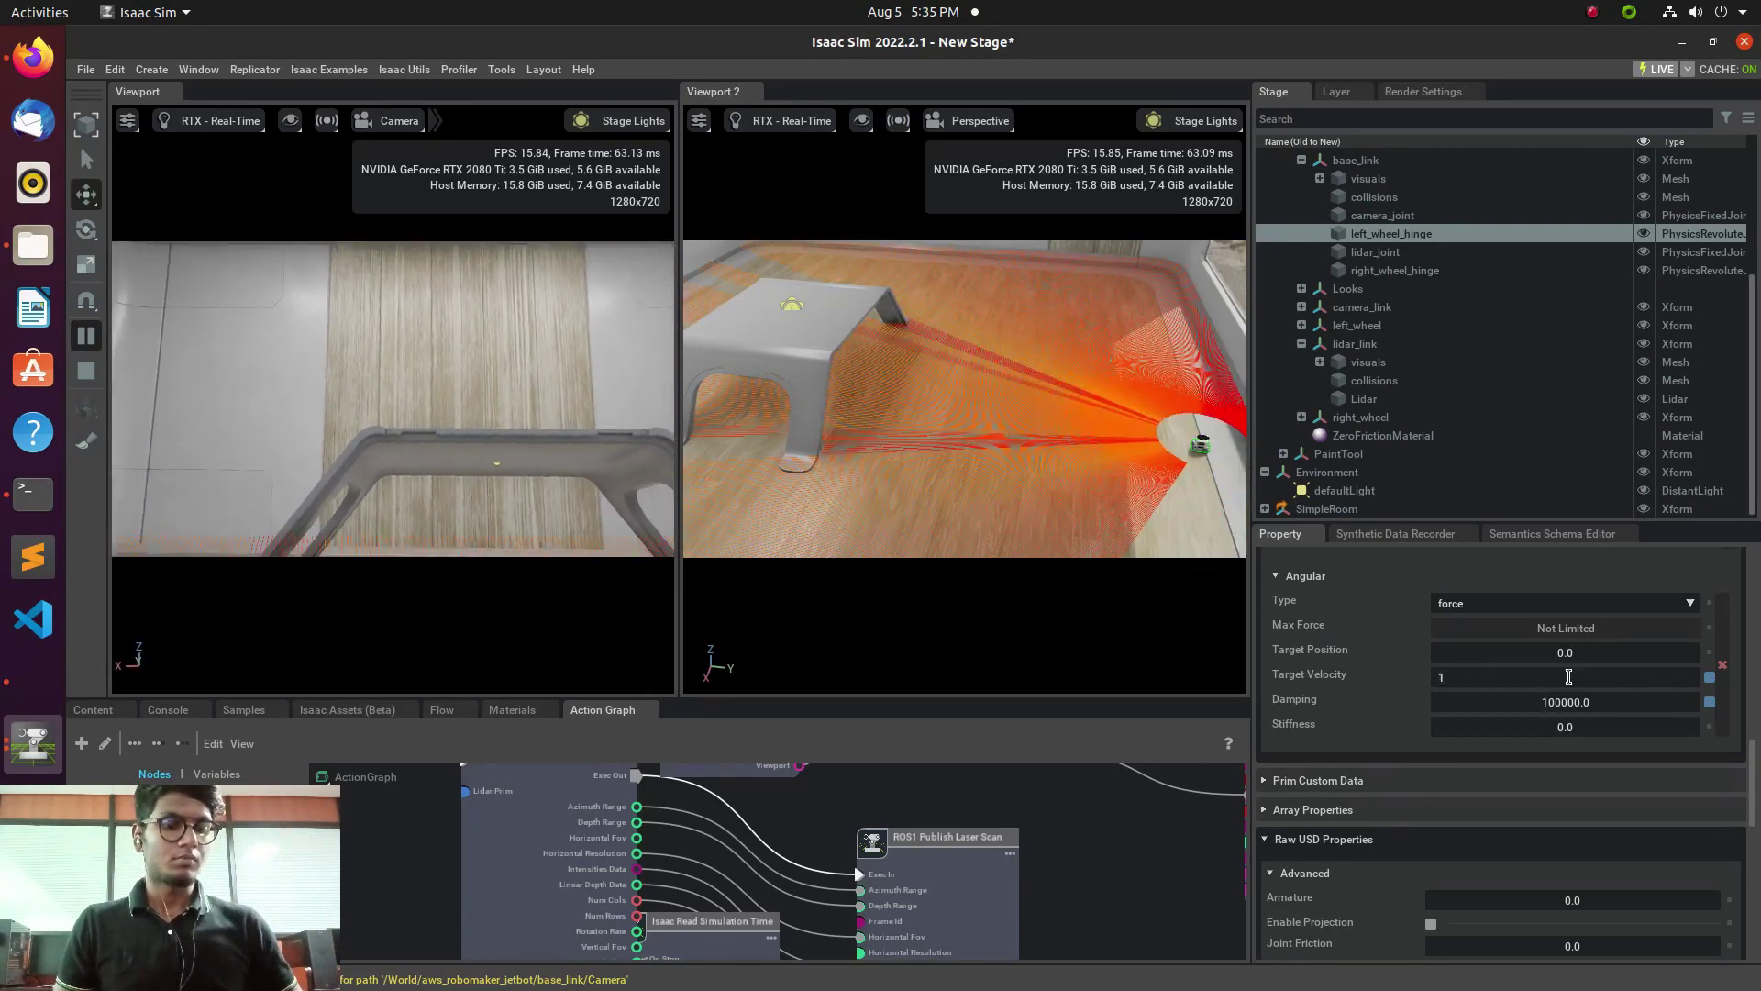
pyautogui.press('Return')
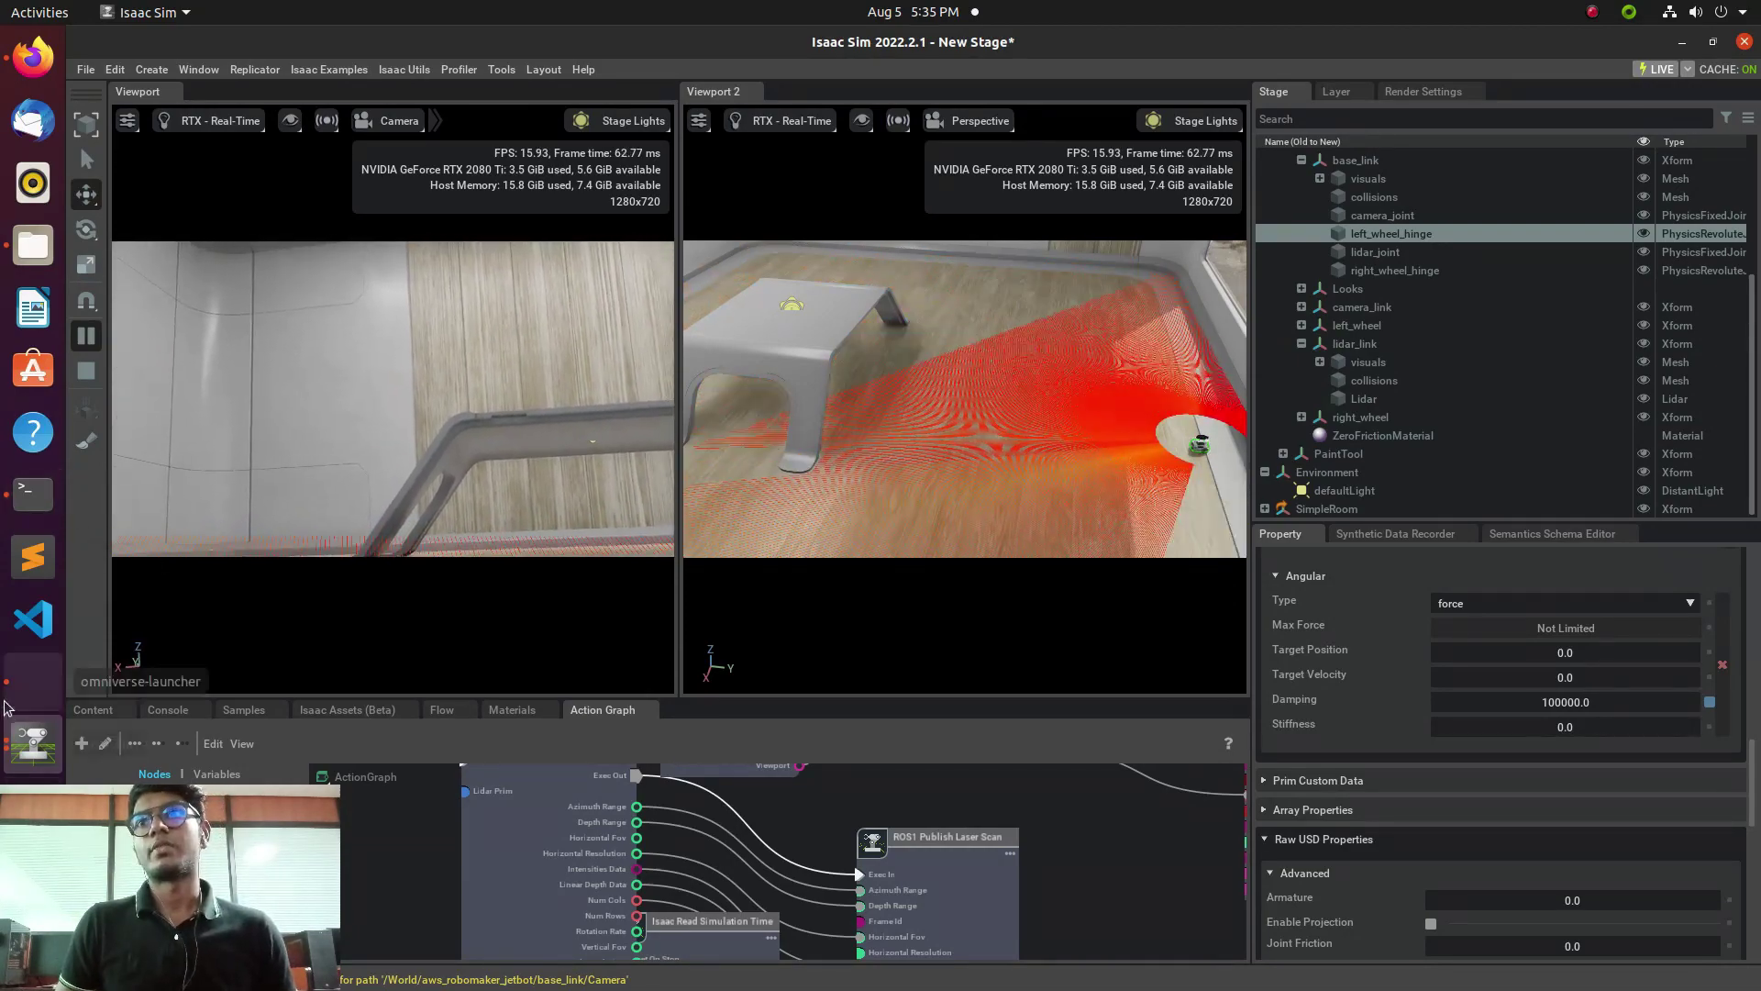
# Switch to RViz and add an Image display for the camera by choosing its topic.
pyautogui.click(18, 496)
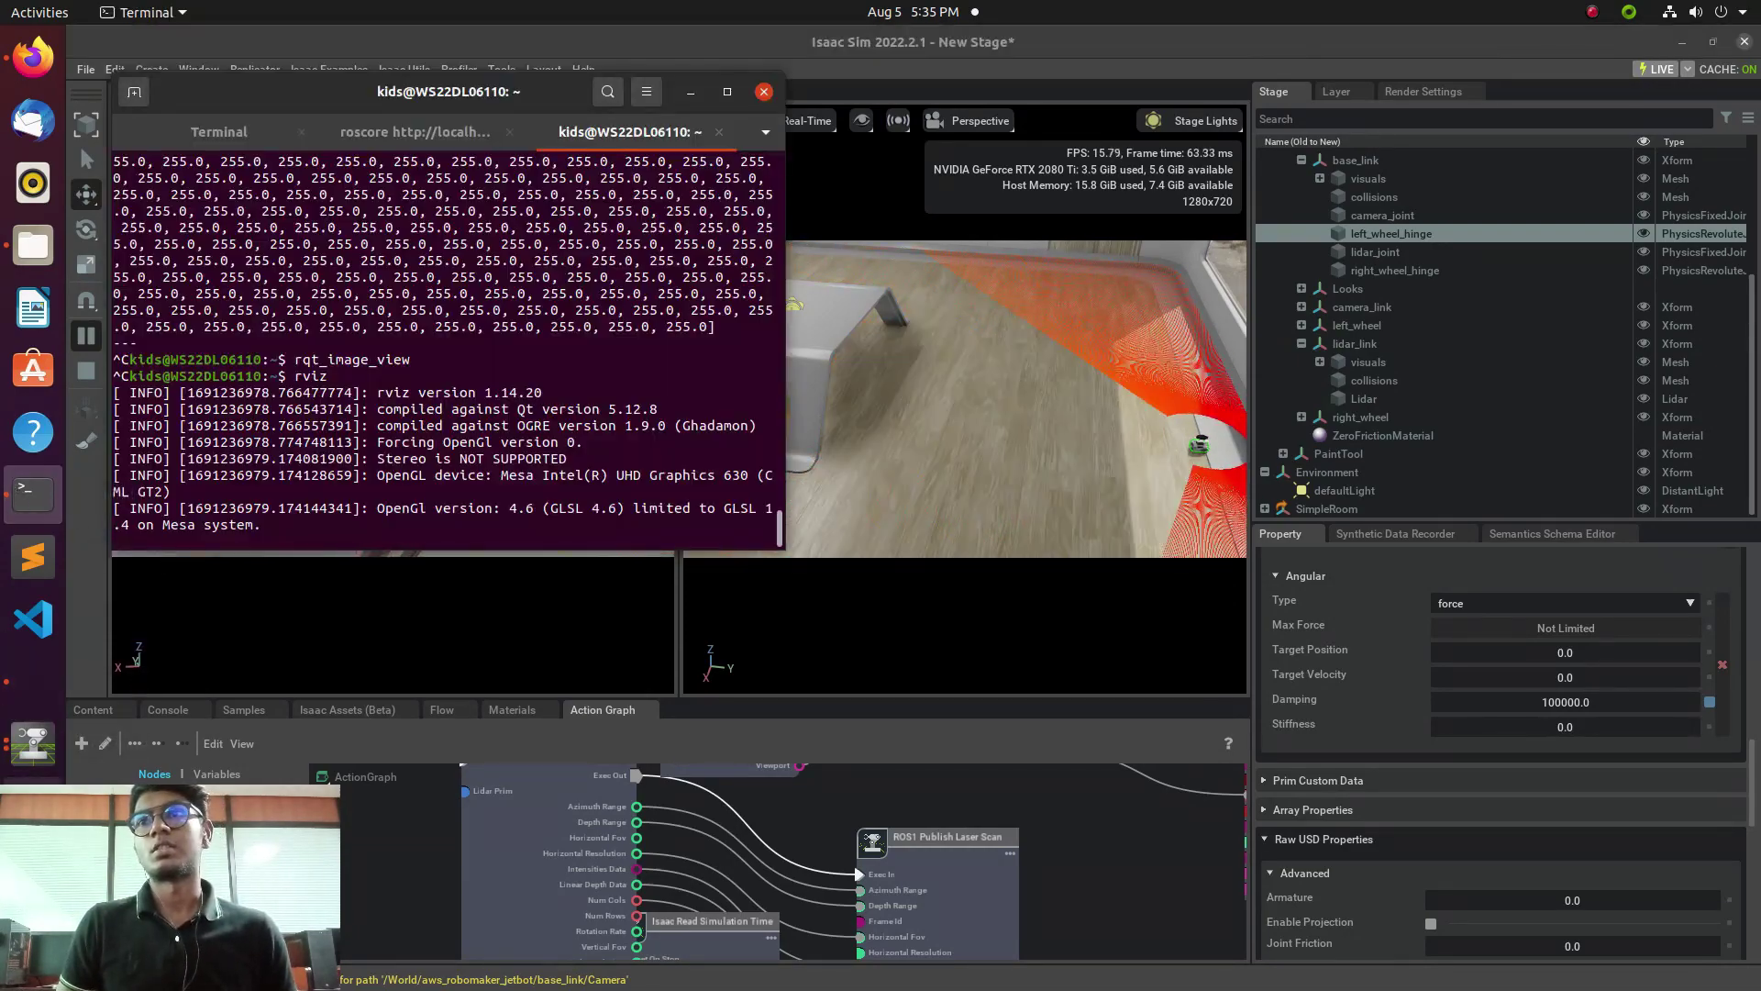
pyautogui.click(33, 741)
pyautogui.click(33, 741)
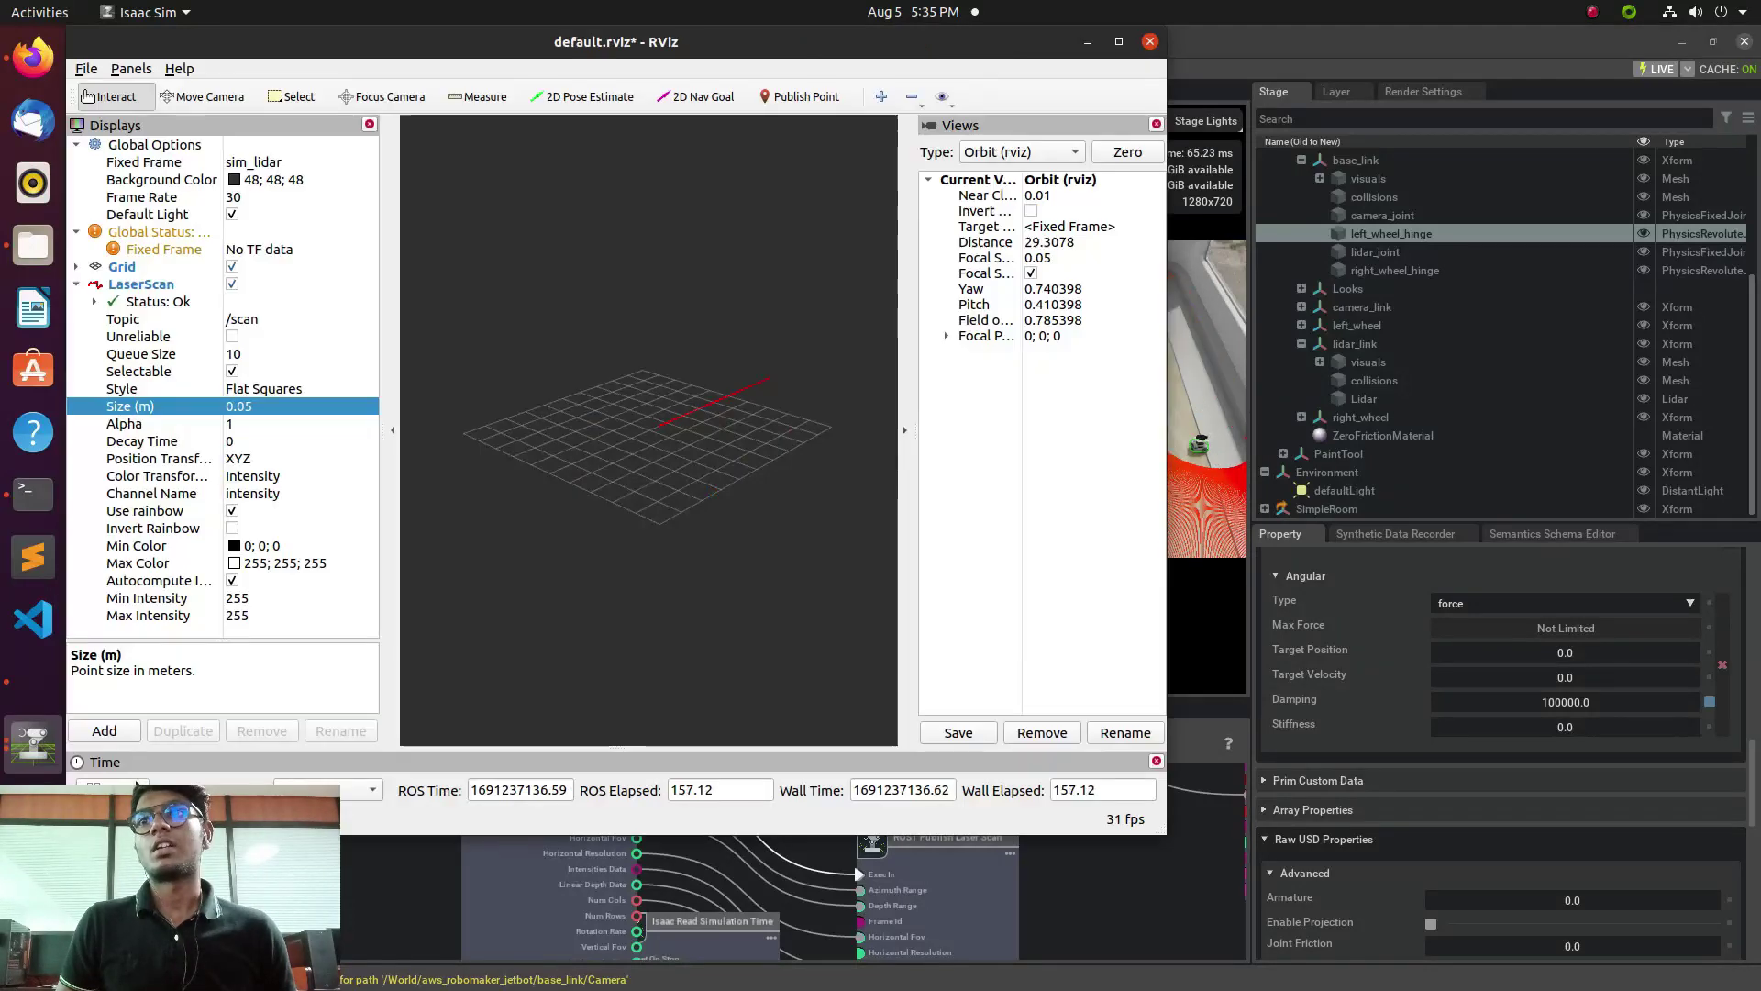
pyautogui.click(108, 731)
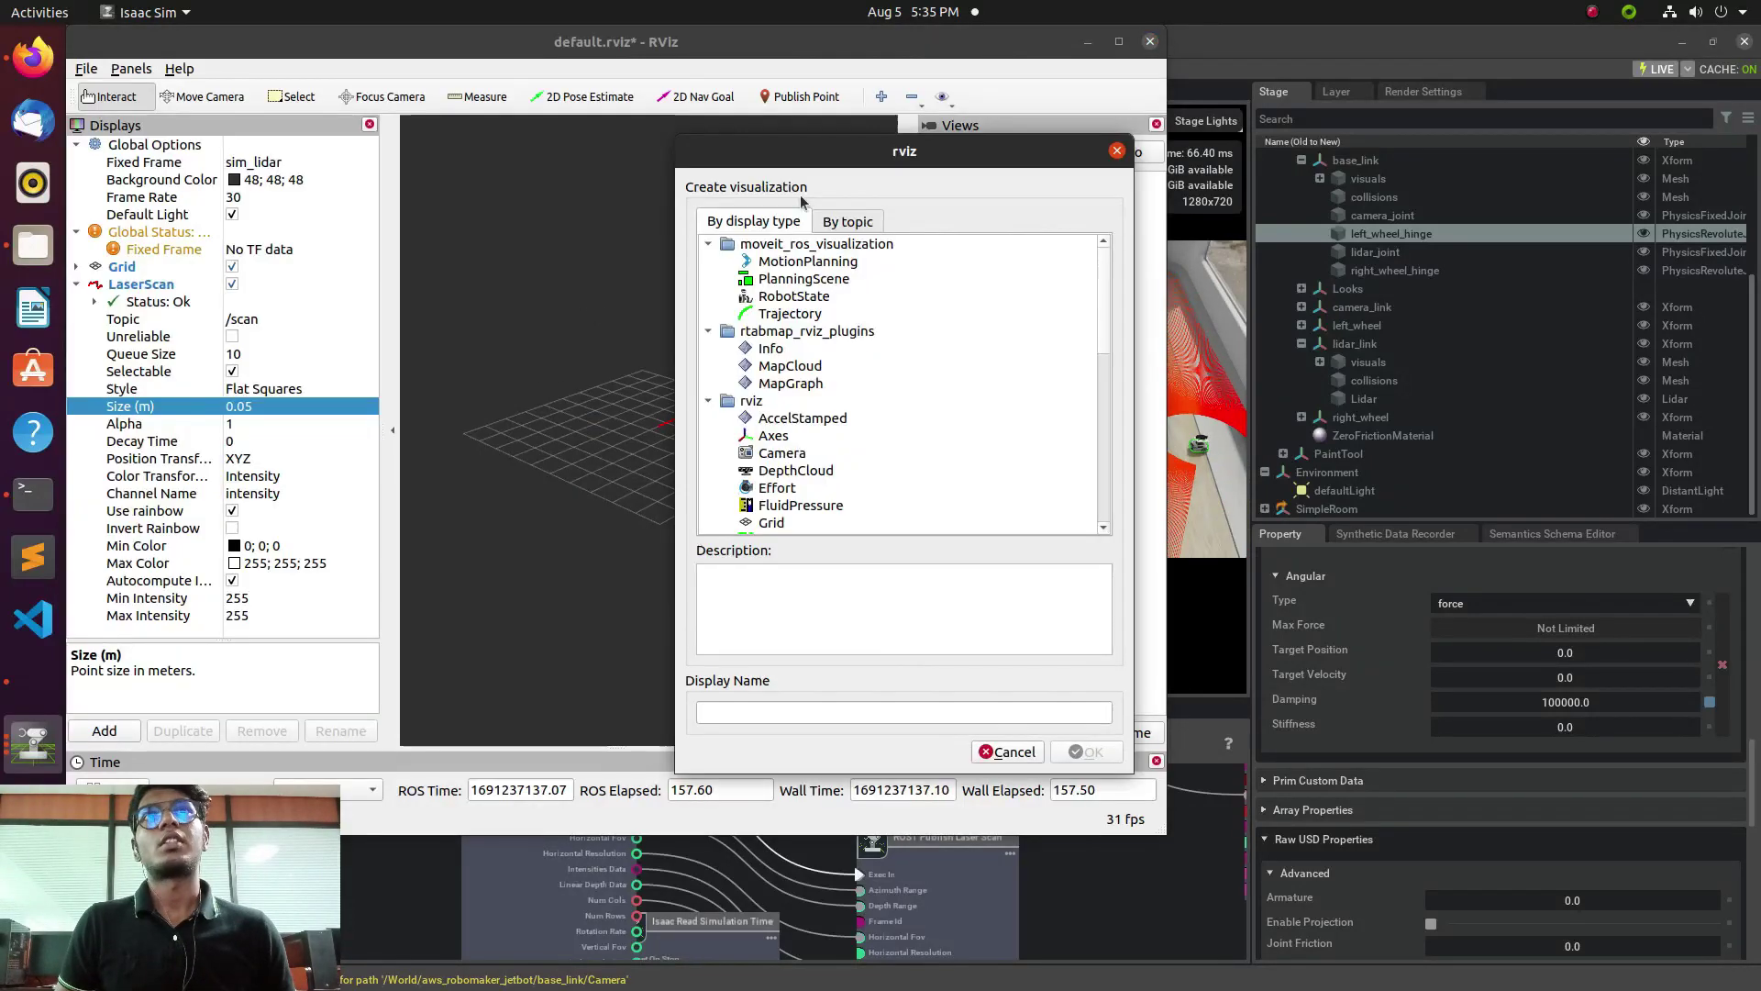
pyautogui.click(847, 223)
pyautogui.doubleClick(800, 407)
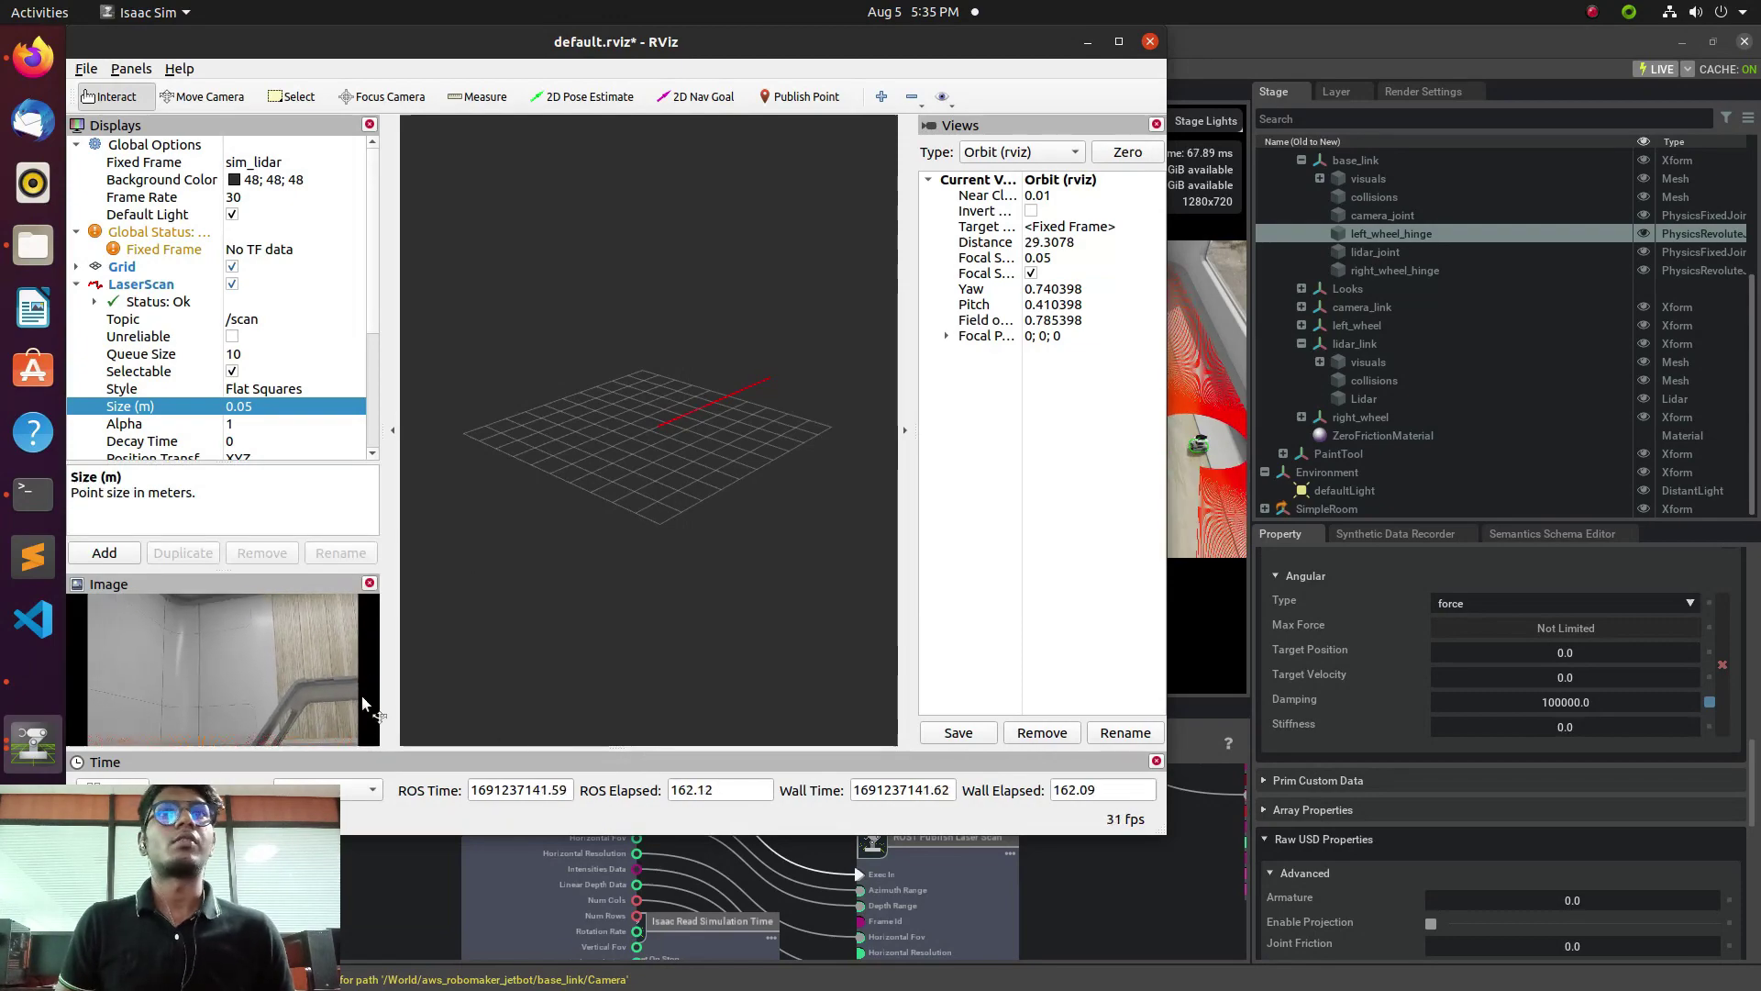
# Open a new terminal tab, answer its sudo password prompt, and change to the test/ directory.
pyautogui.click(1197, 672)
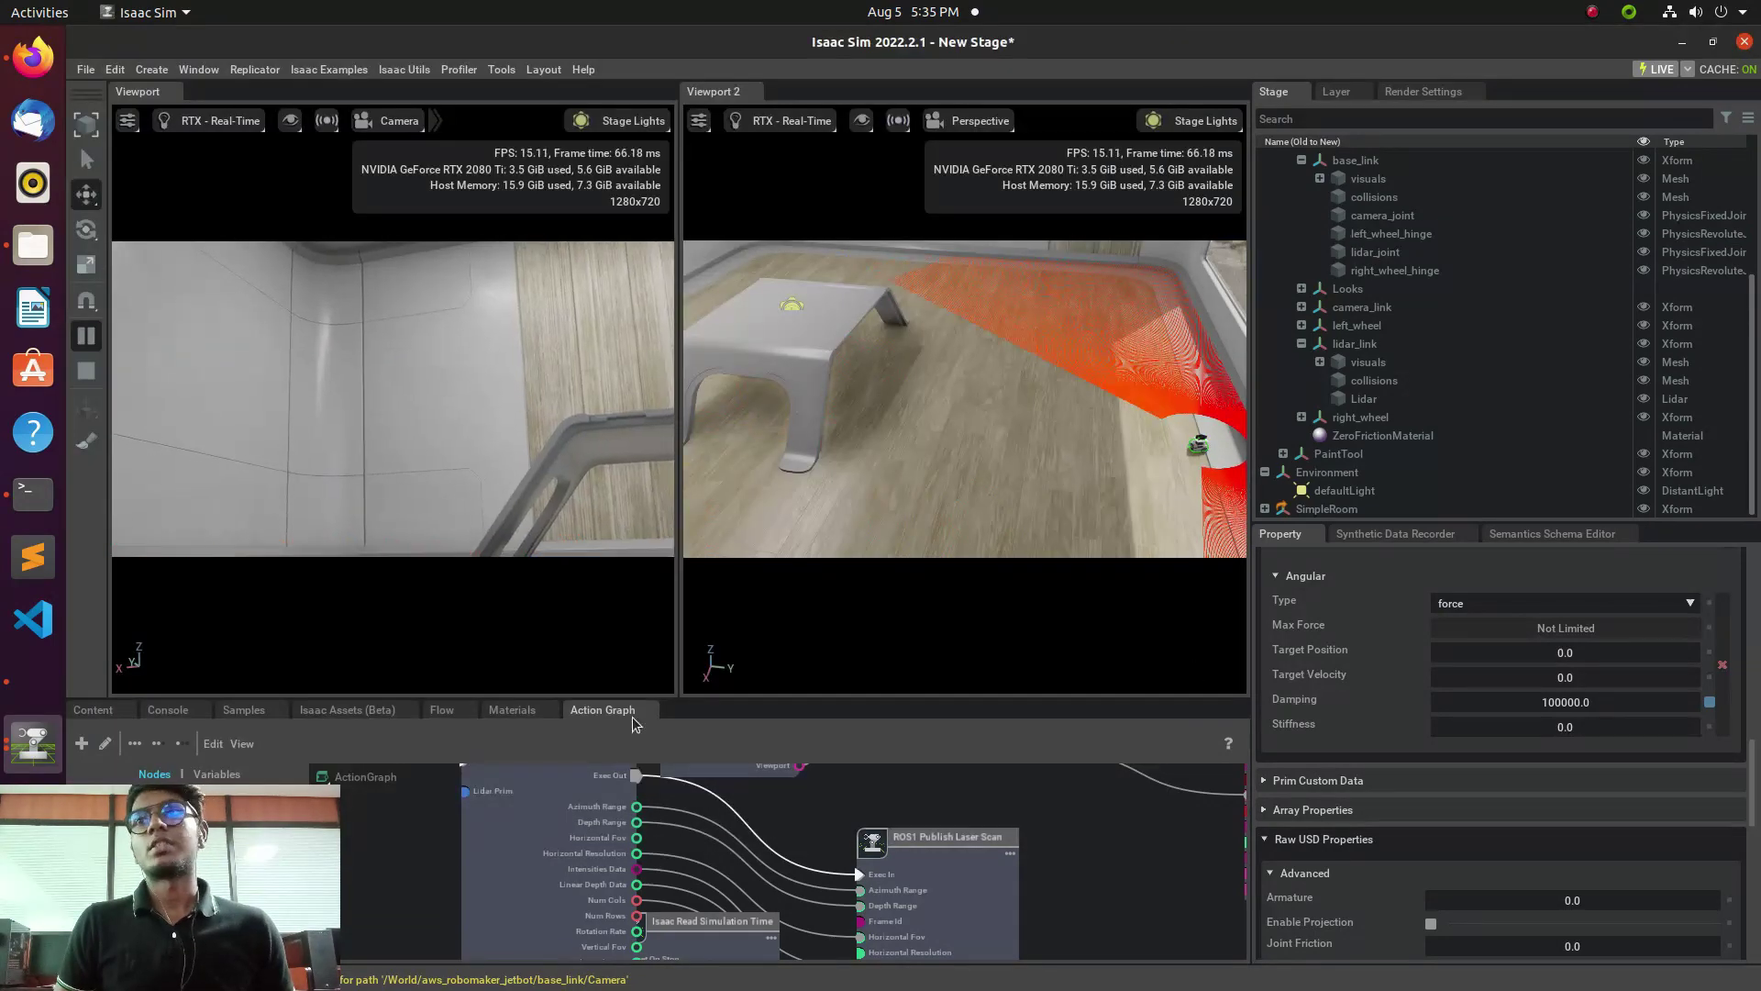
pyautogui.click(33, 493)
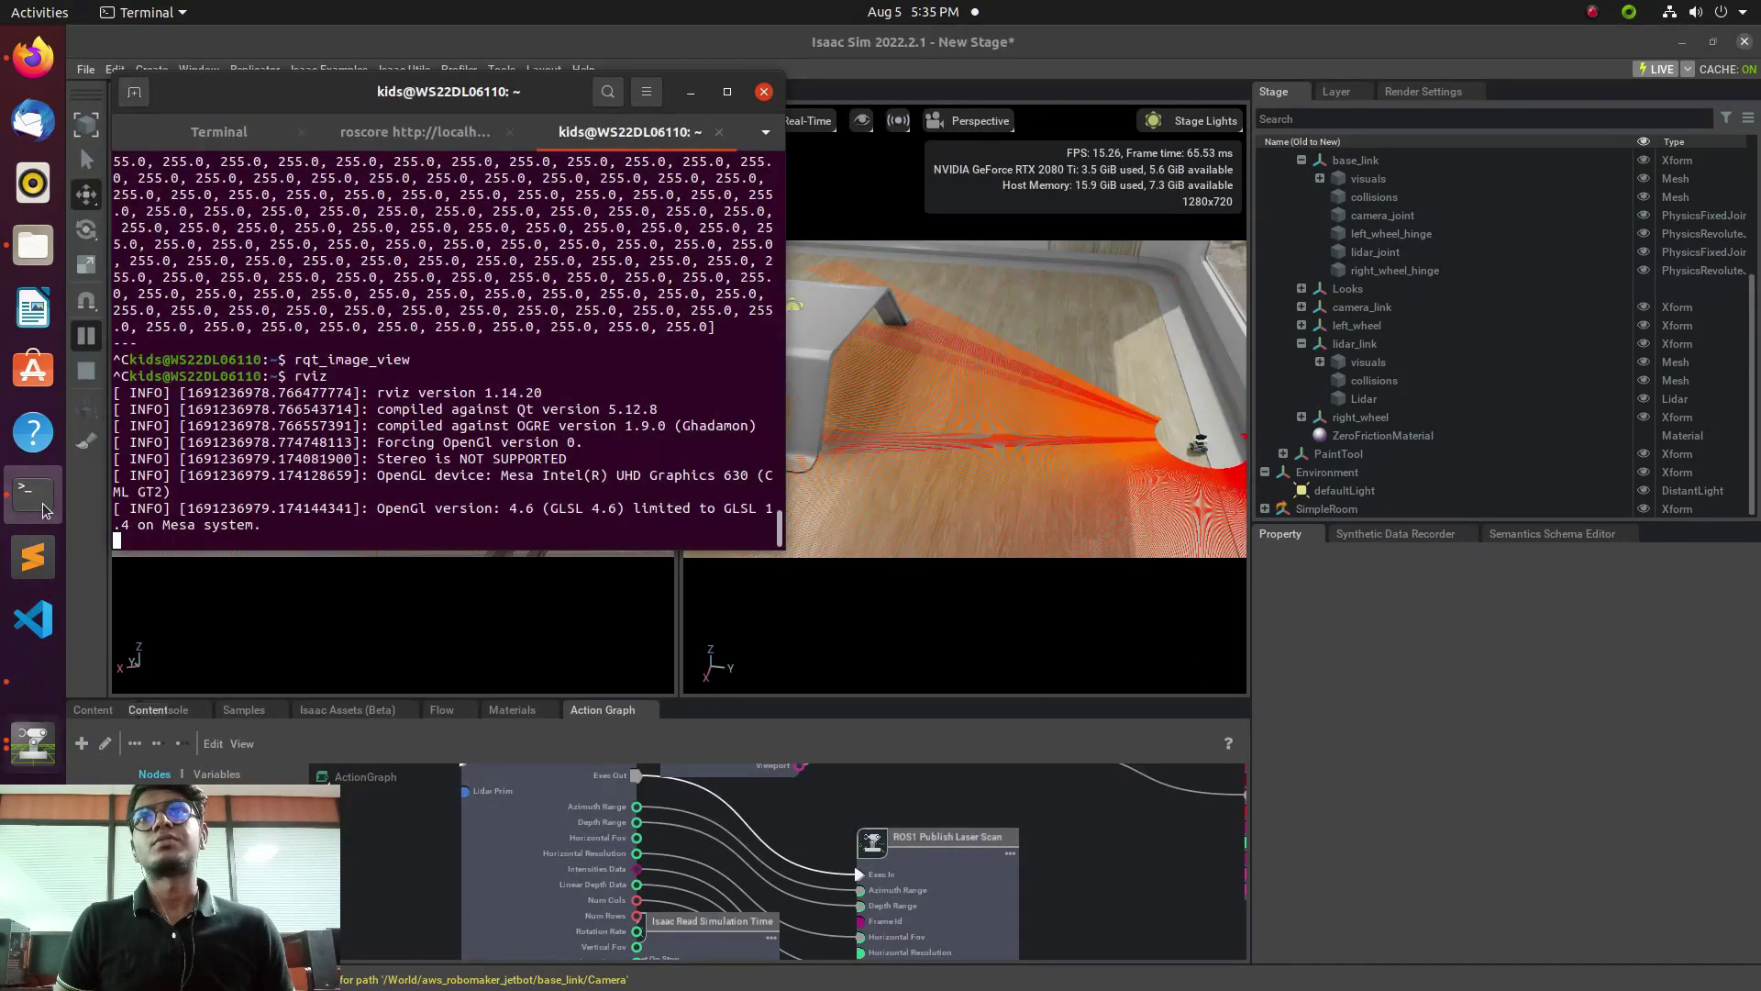
pyautogui.click(134, 92)
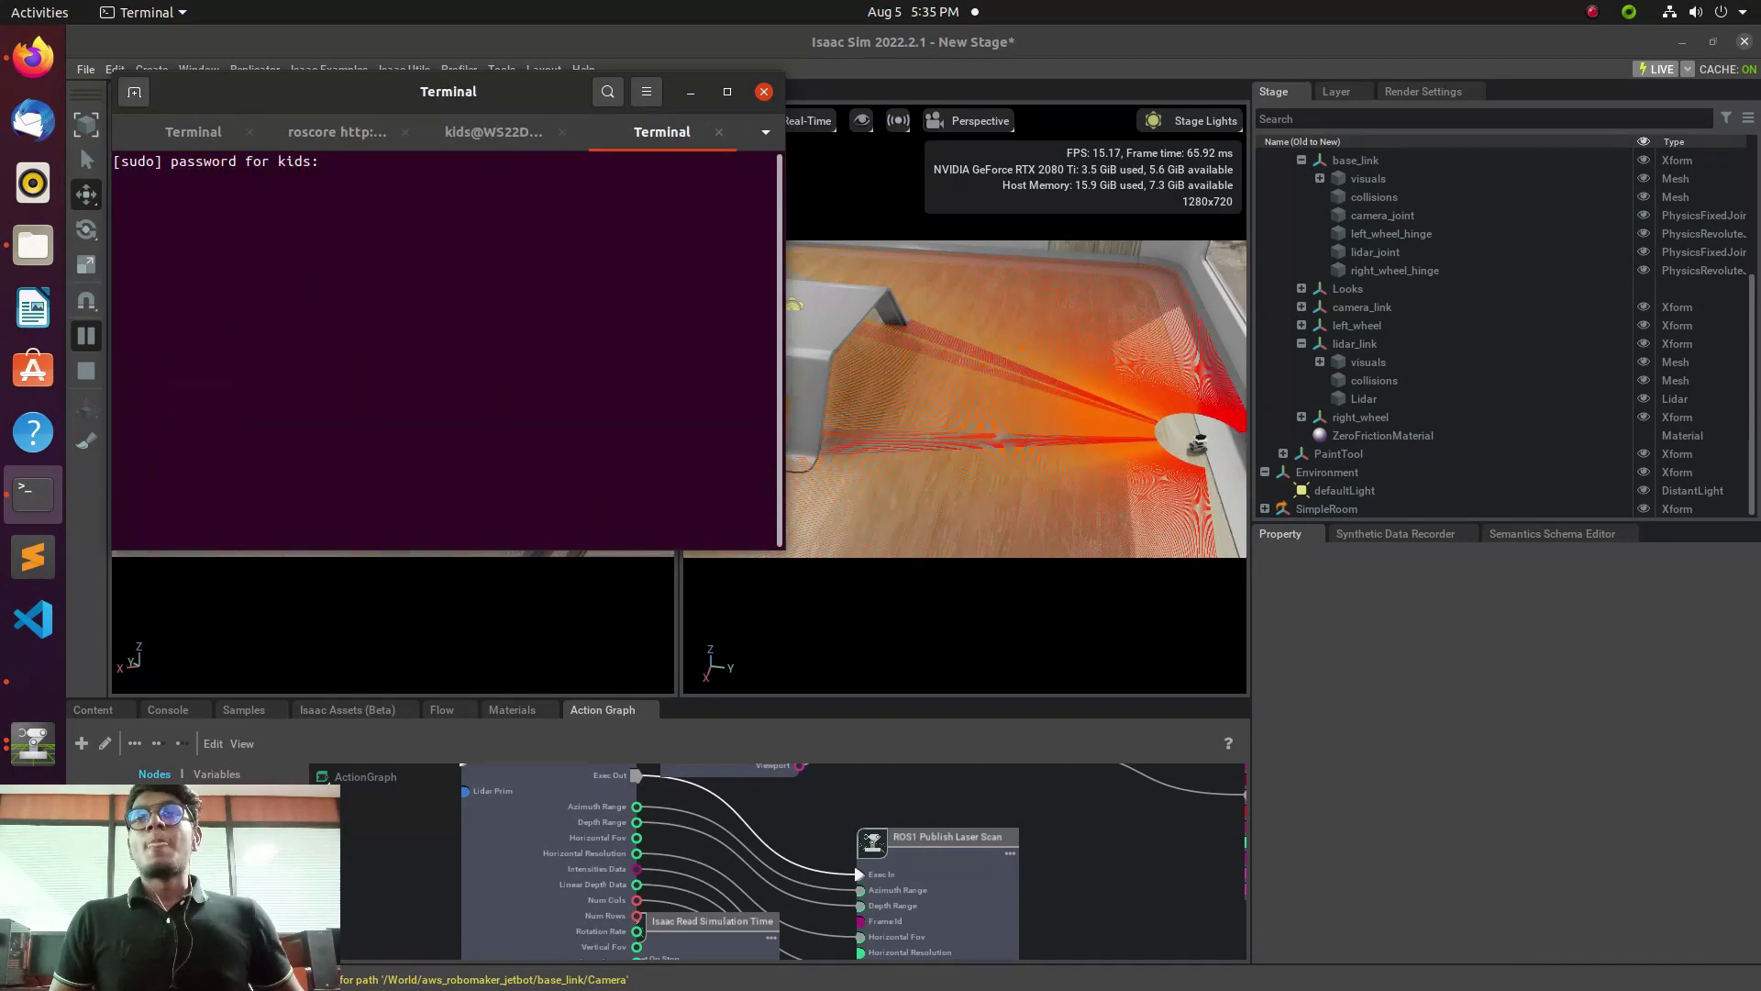
pyautogui.press('Return')
pyautogui.write('cd ')
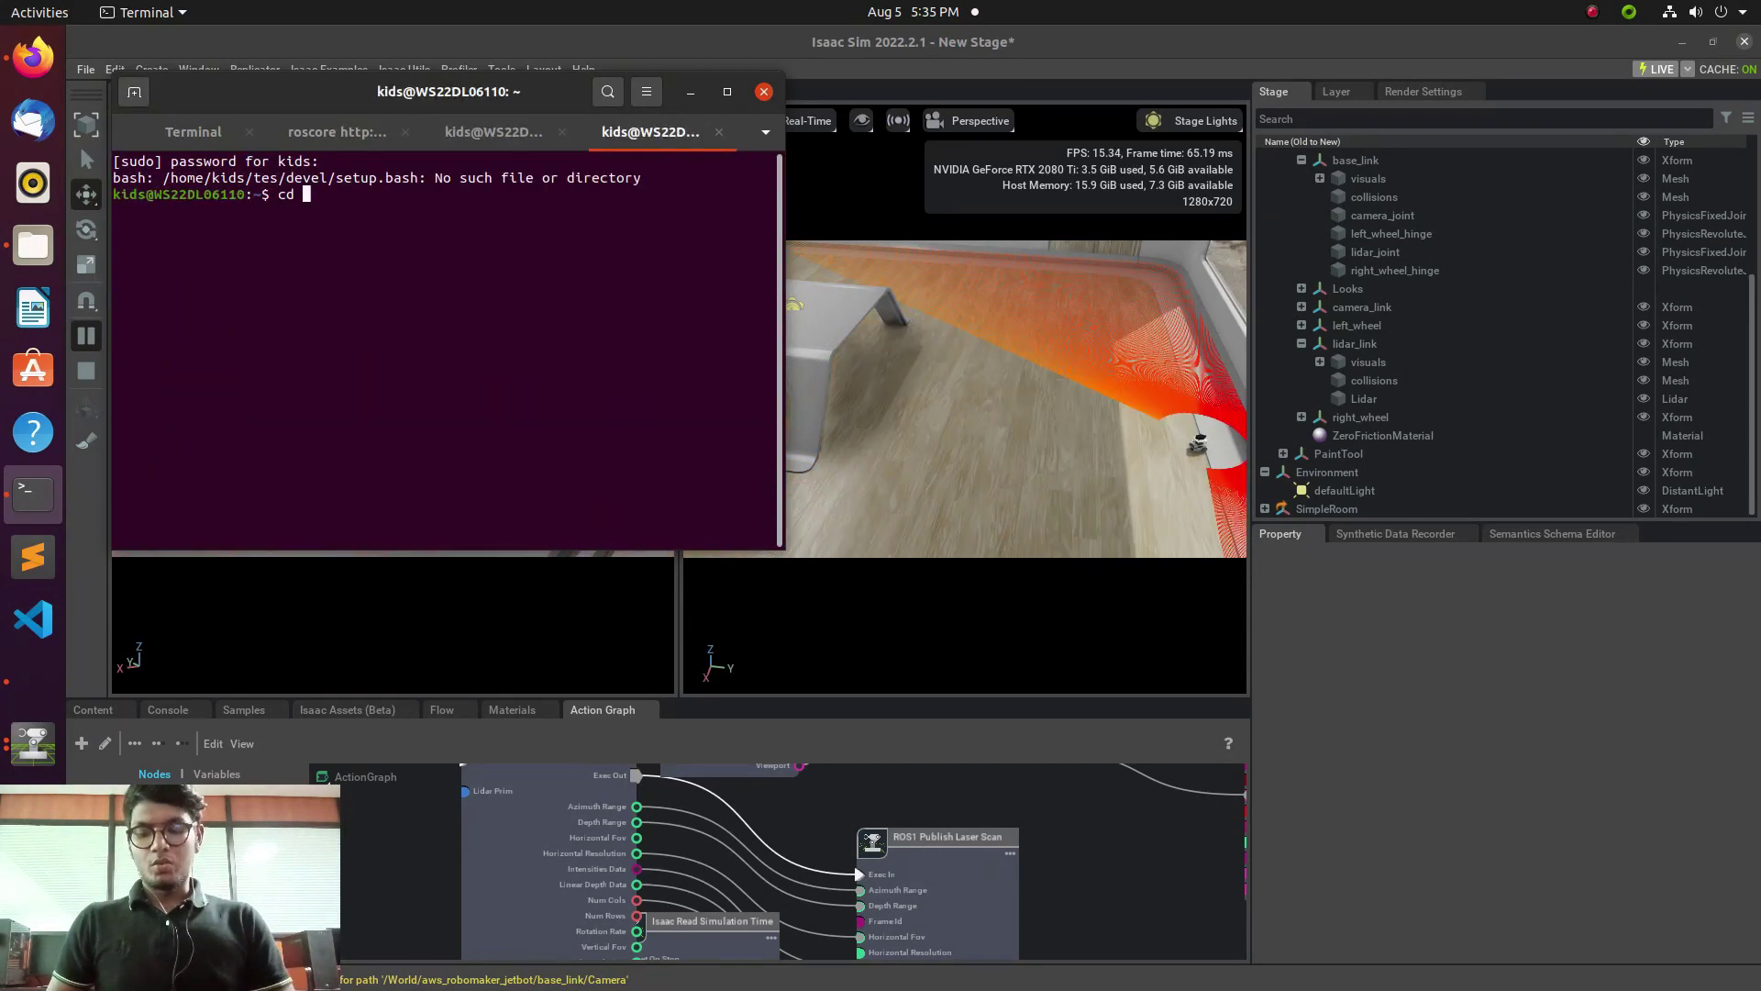
pyautogui.write('test/')
pyautogui.press('Return')
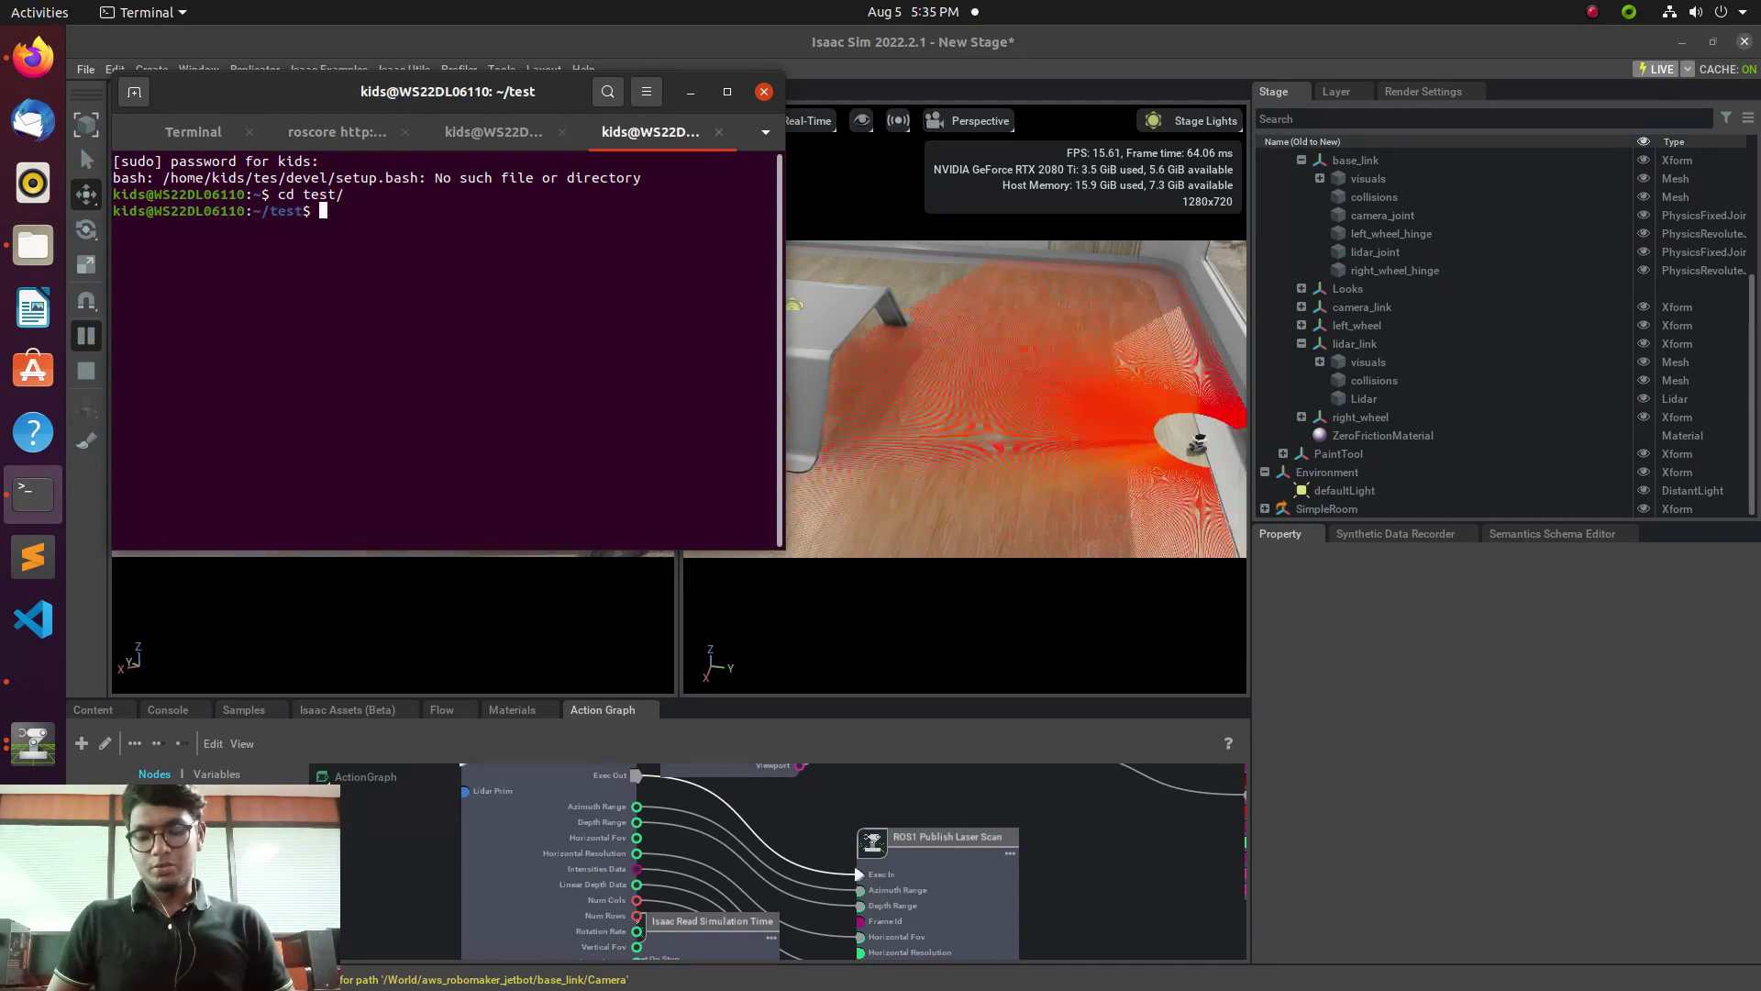
# Source the workspace's devel/setup.bash in the terminal.
pyautogui.write('source')
pyautogui.press('Return')
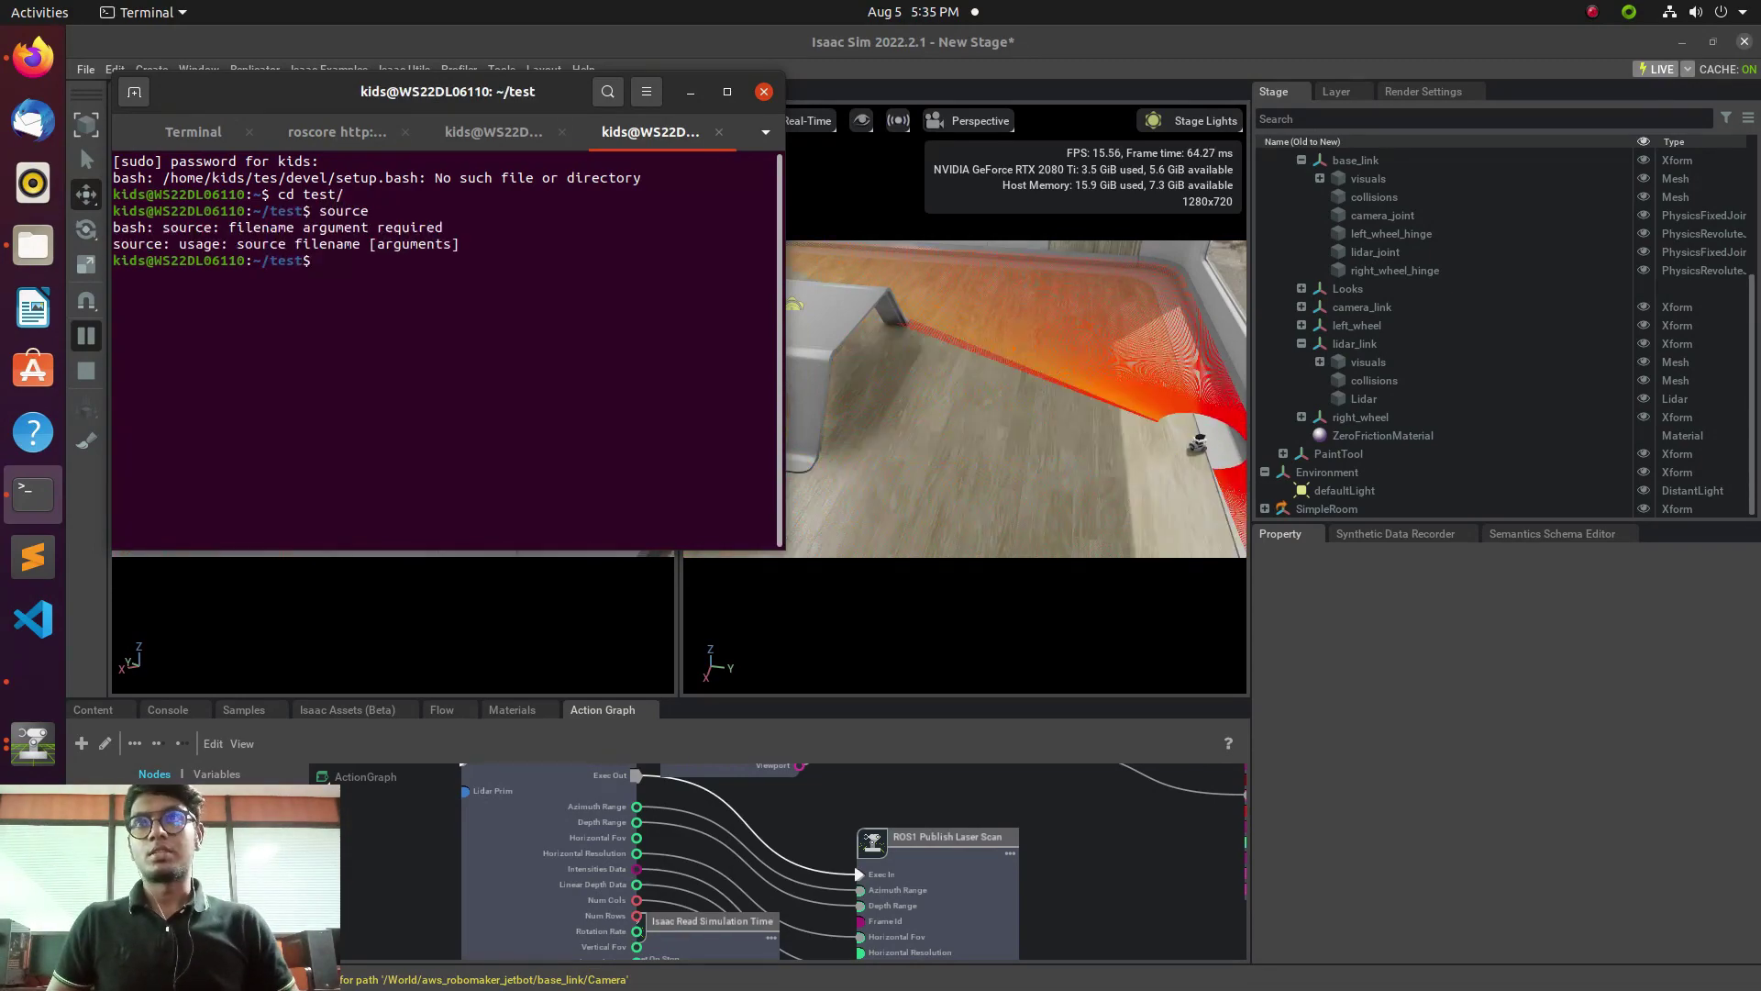
pyautogui.write('source devel/setup.')
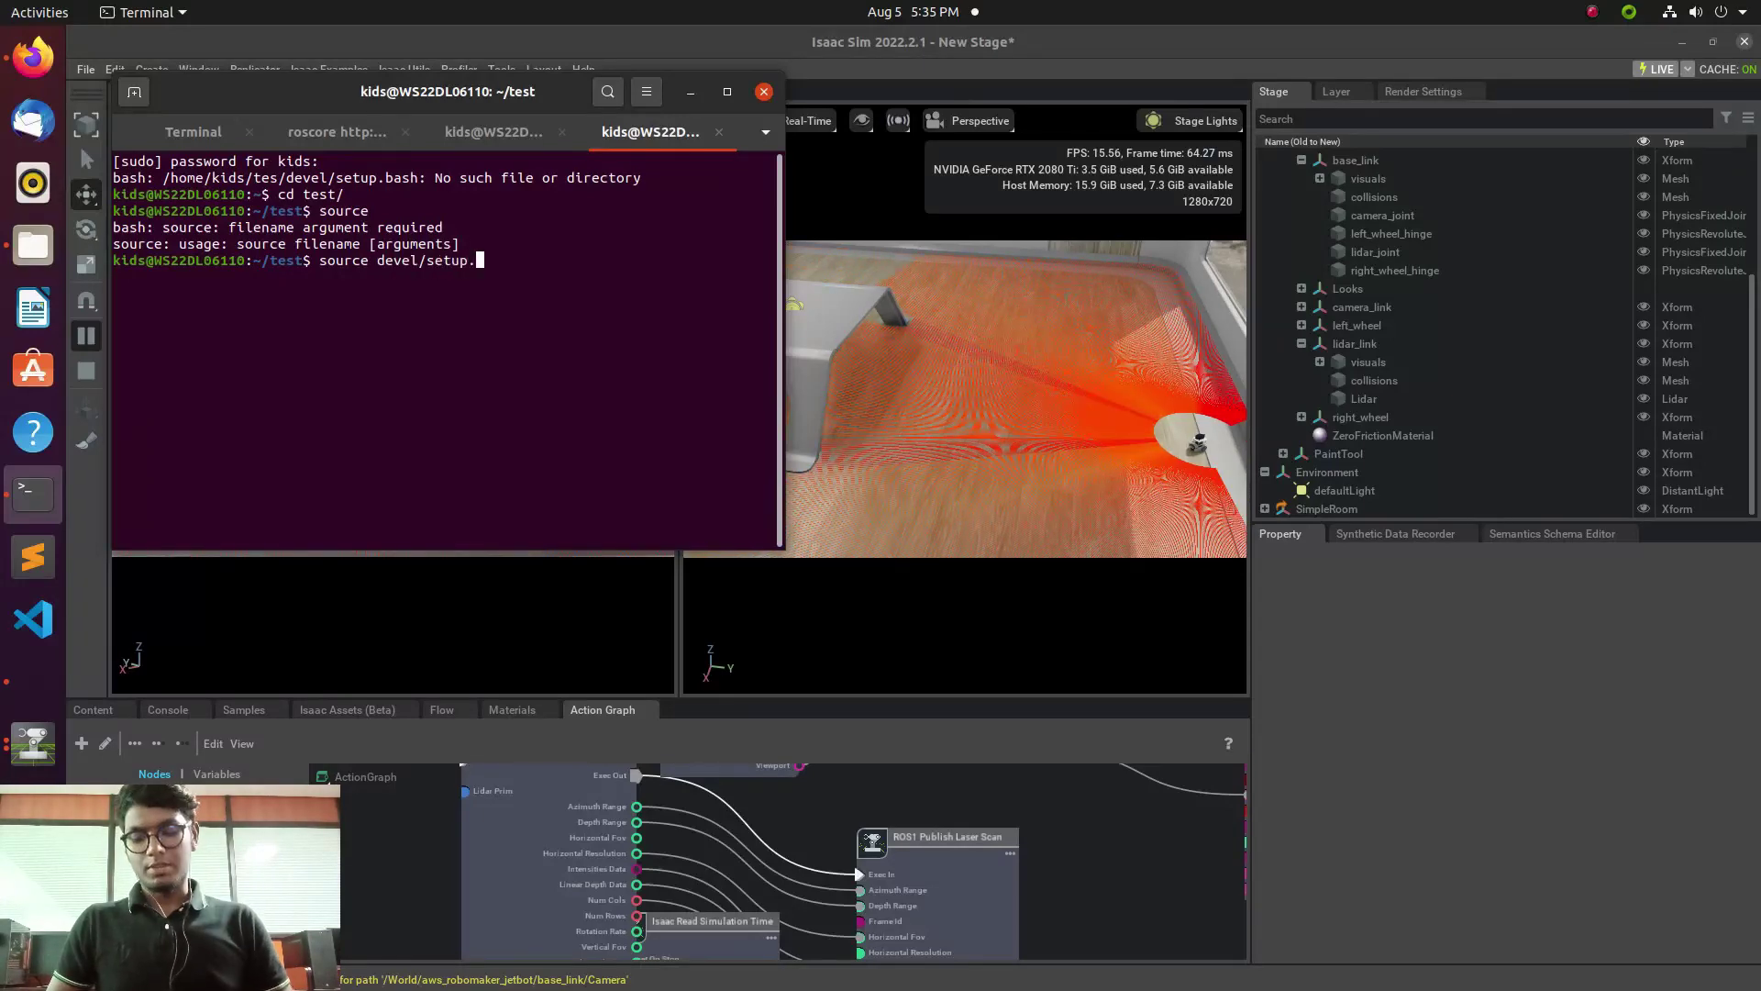
pyautogui.write('bash')
pyautogui.press('Return')
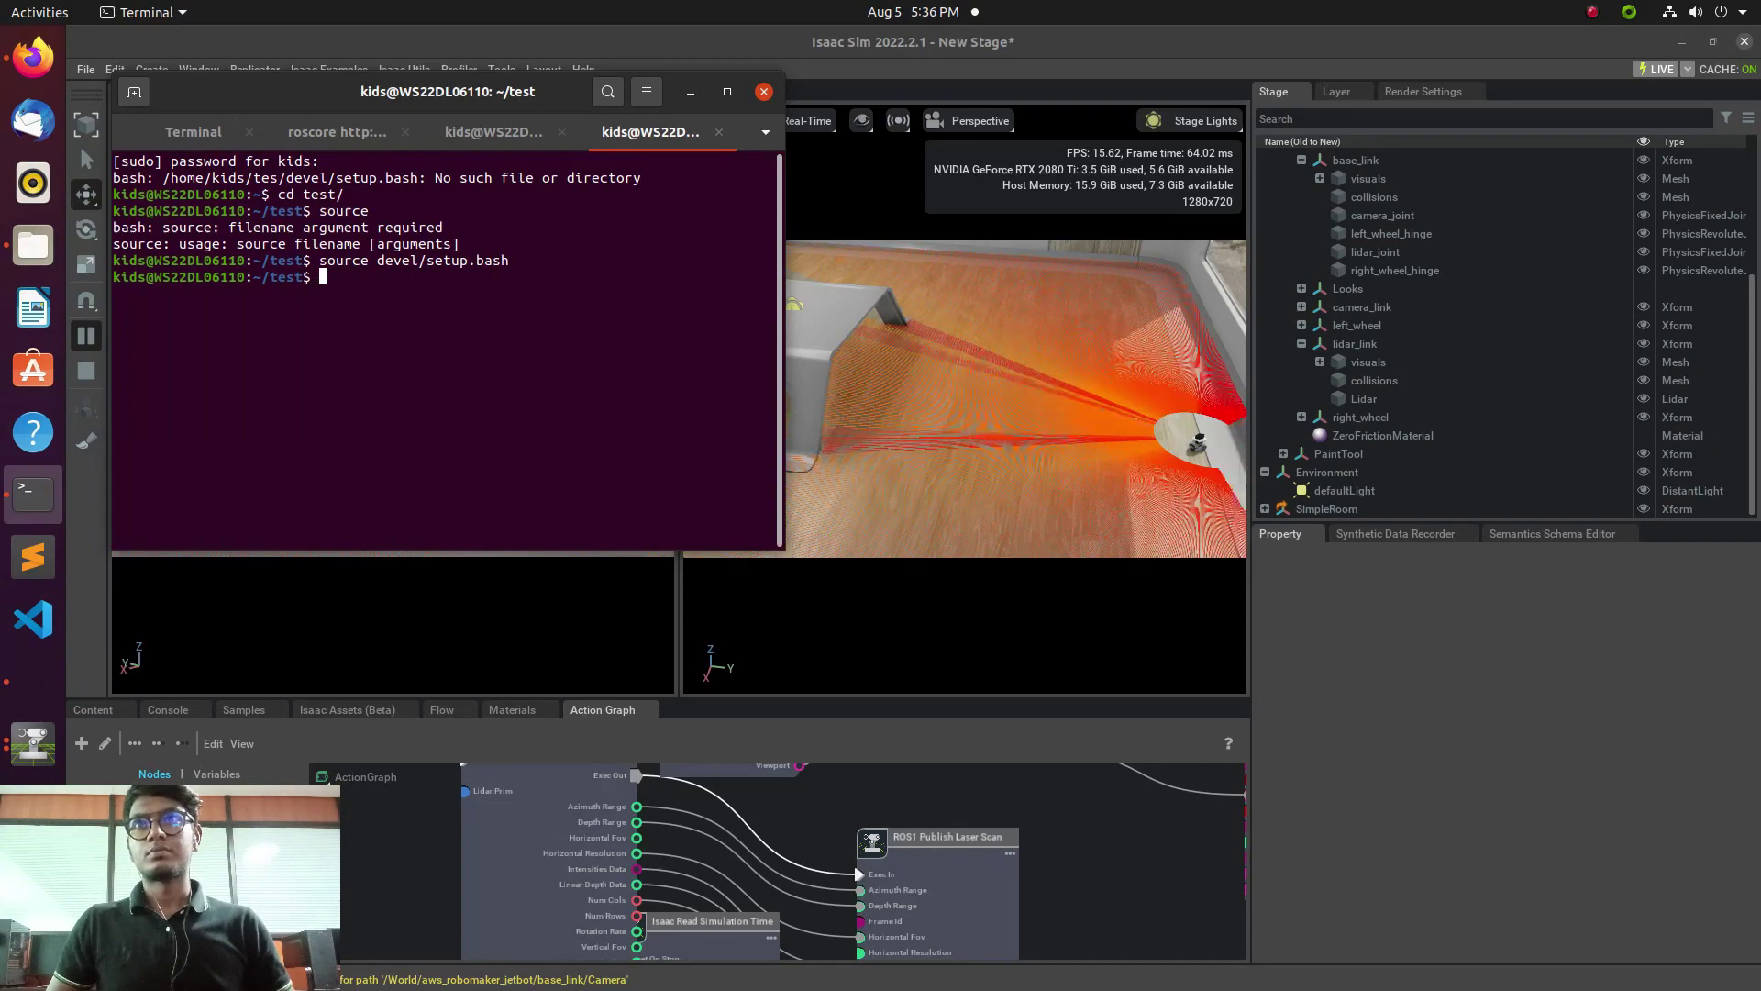
# Change to the workspace's src/ directory and list its contents.
pyautogui.write('cd src/')
pyautogui.press('Return')
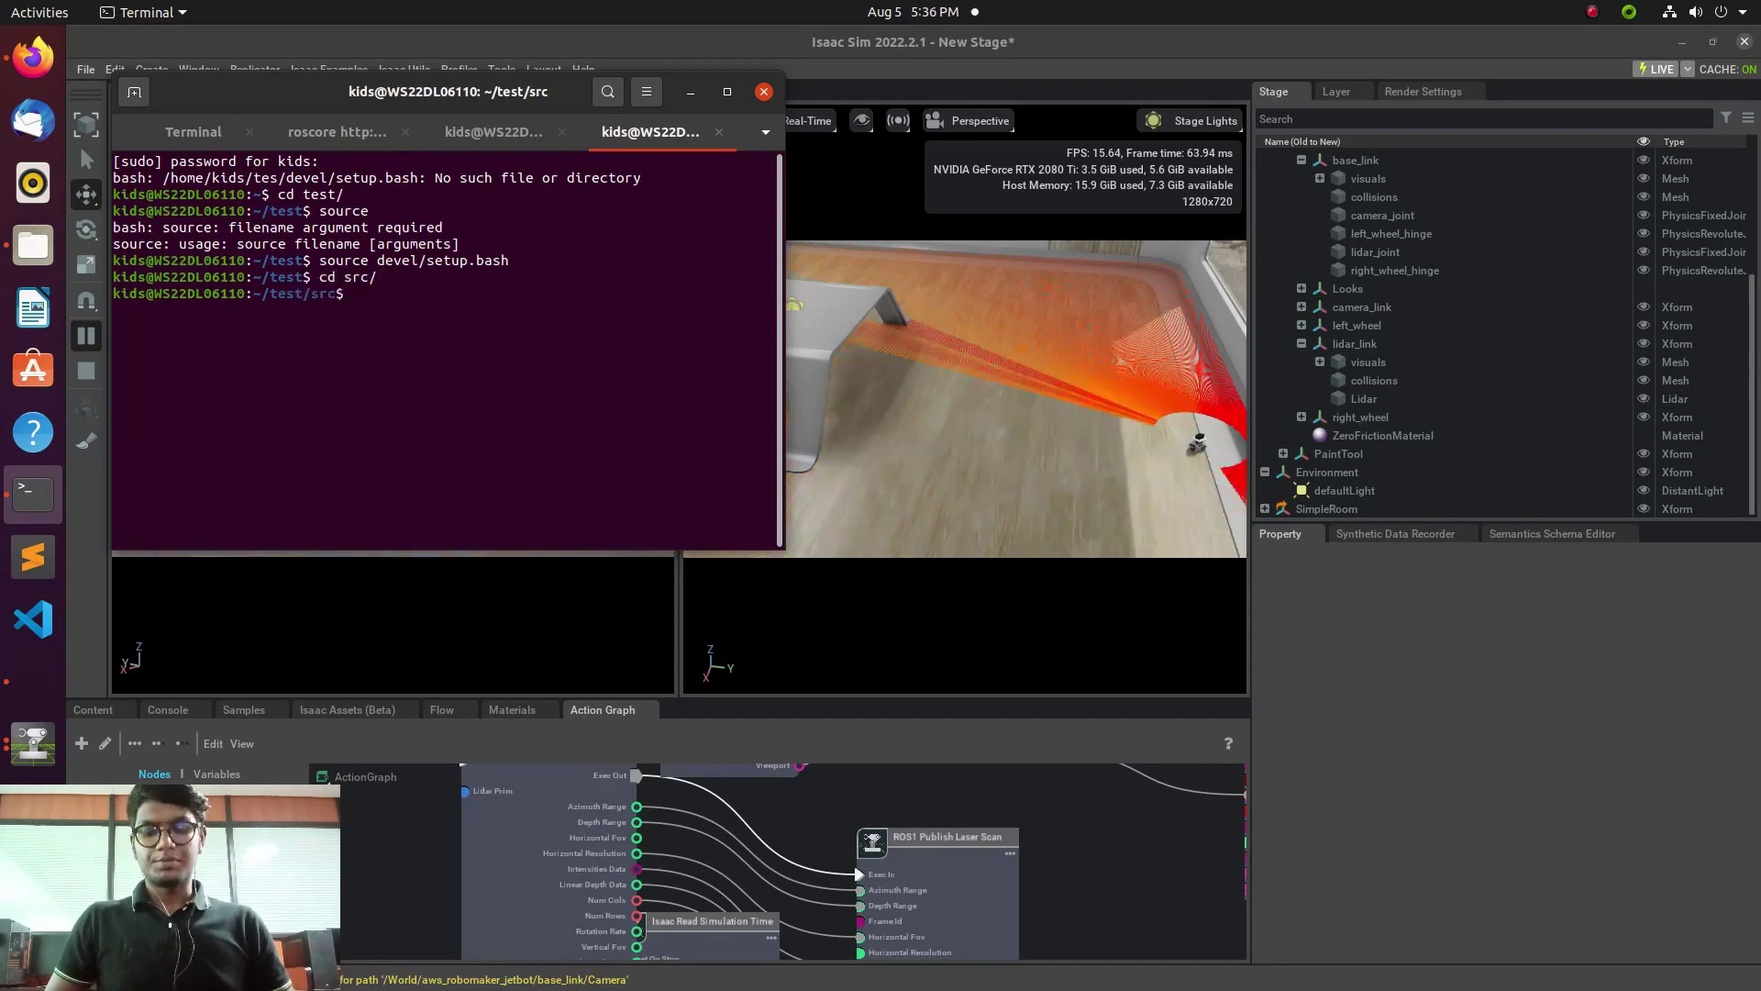
pyautogui.write('ls')
pyautogui.press('Return')
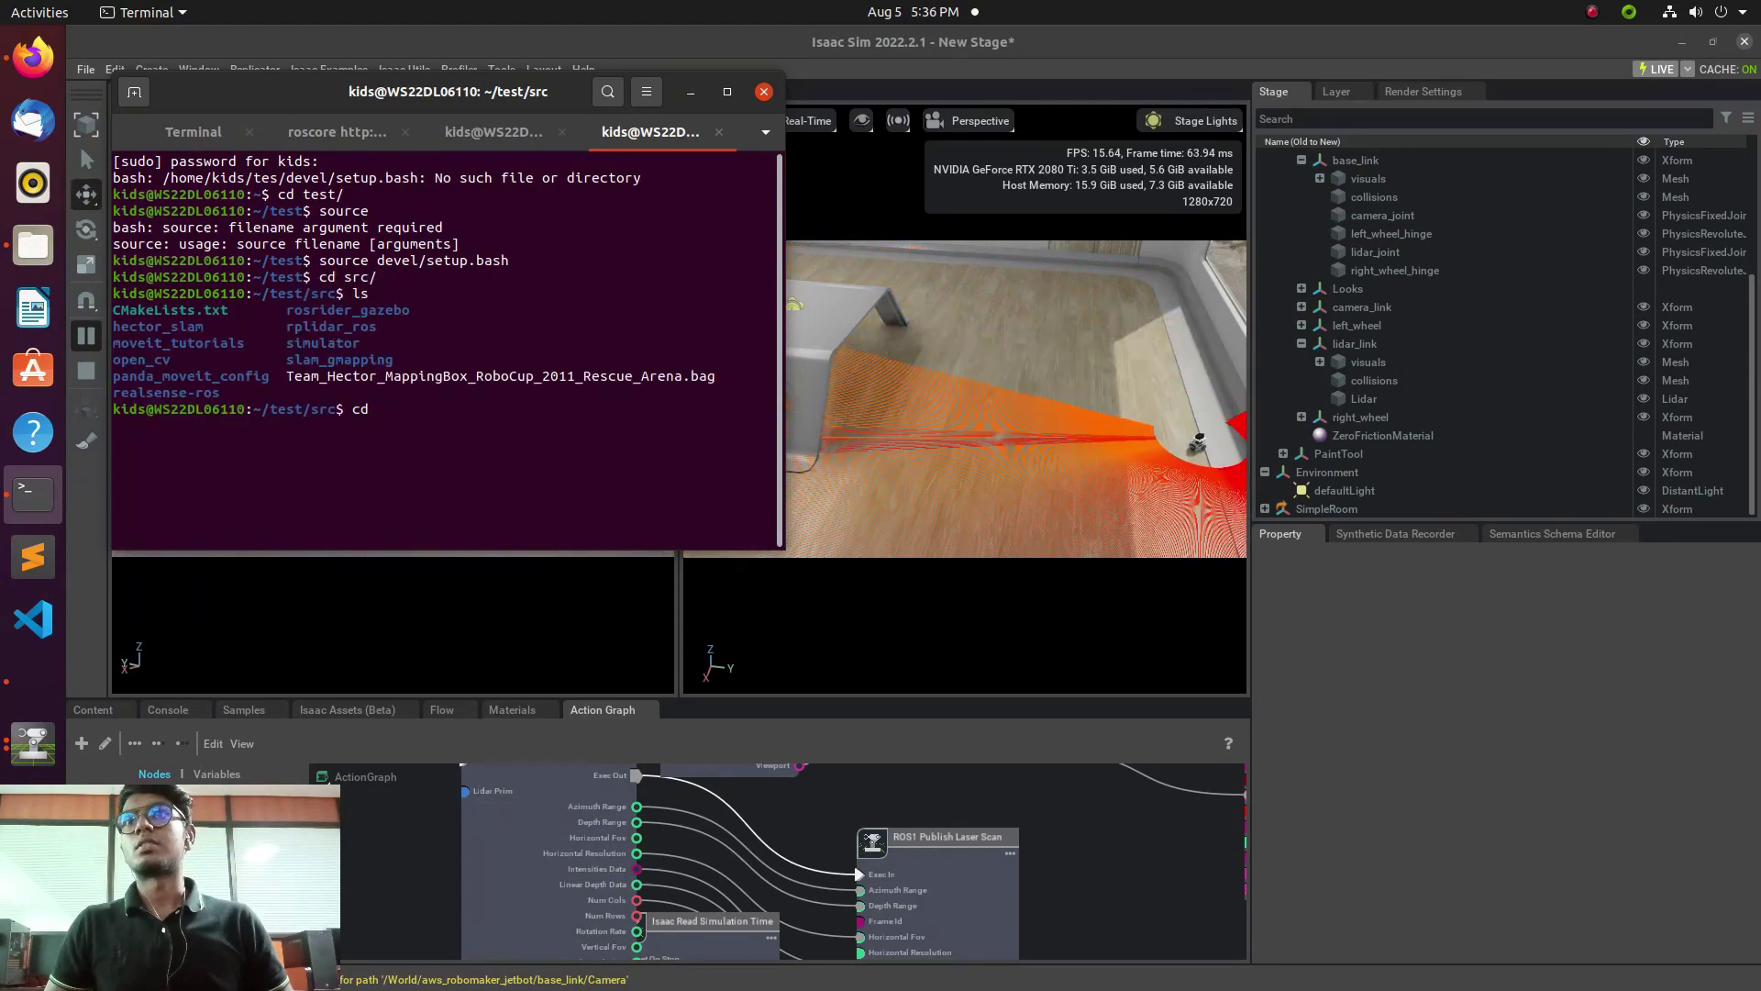
# Change to the open_cv/src/ directory and list its Python scripts.
pyautogui.write('cd ')
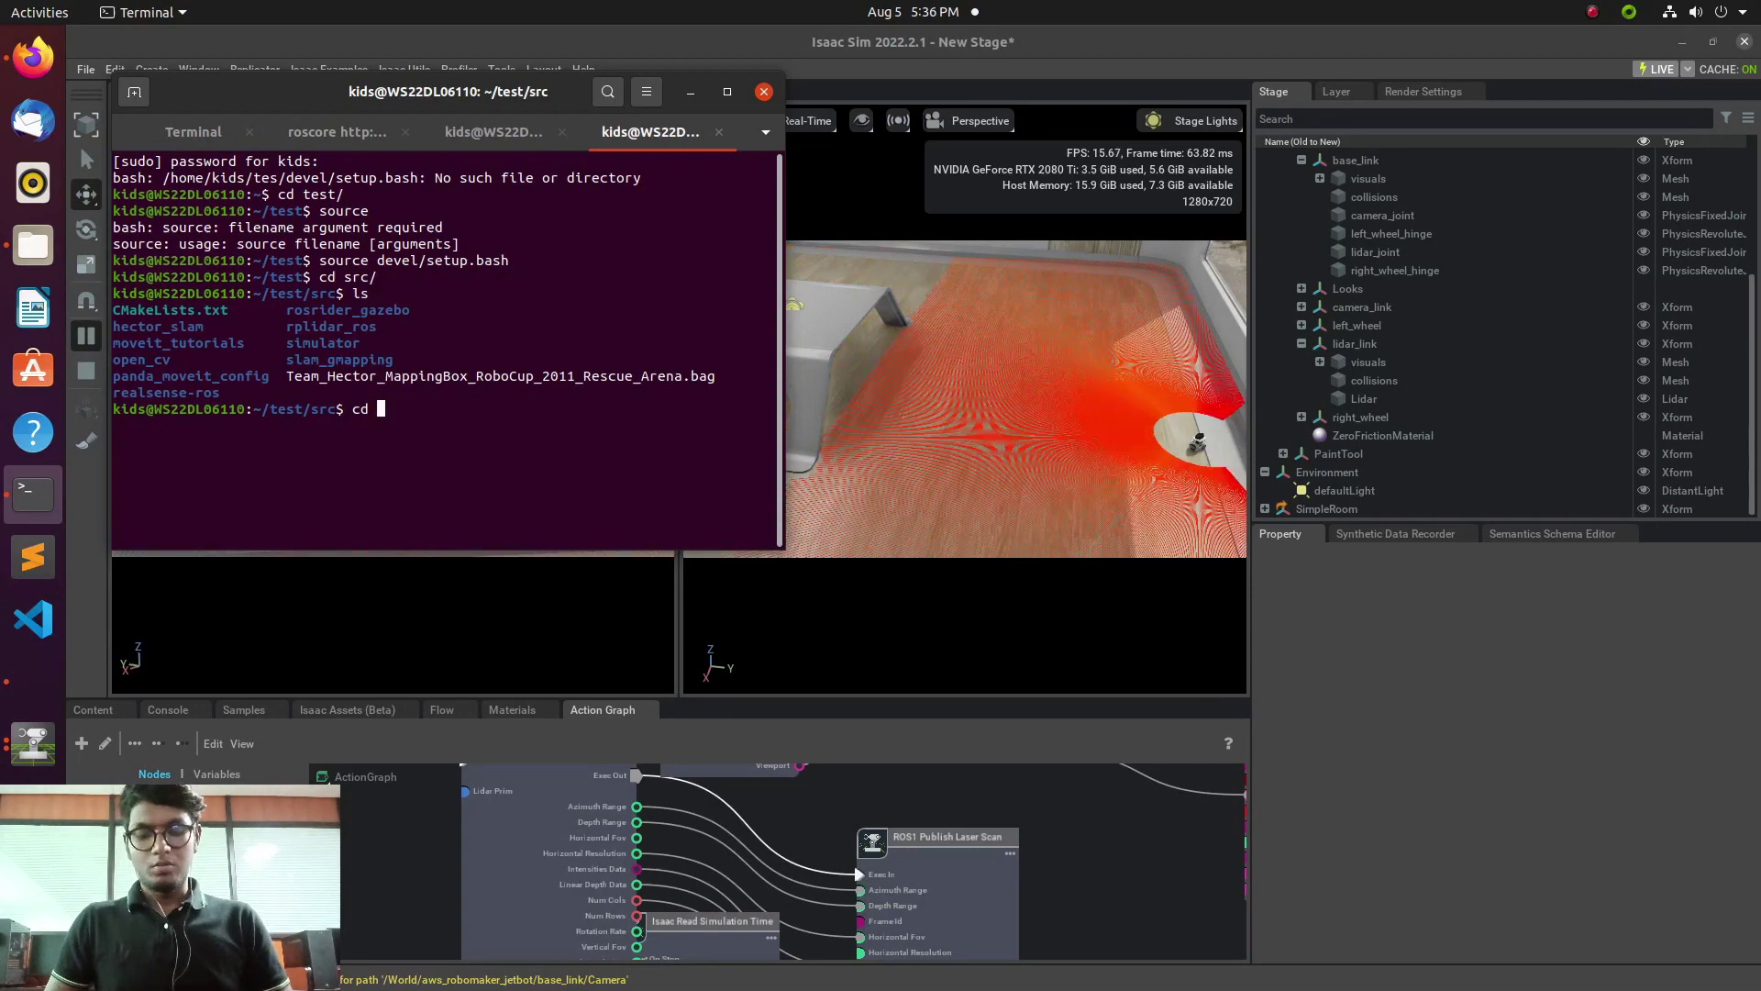
pyautogui.write('open_cv/')
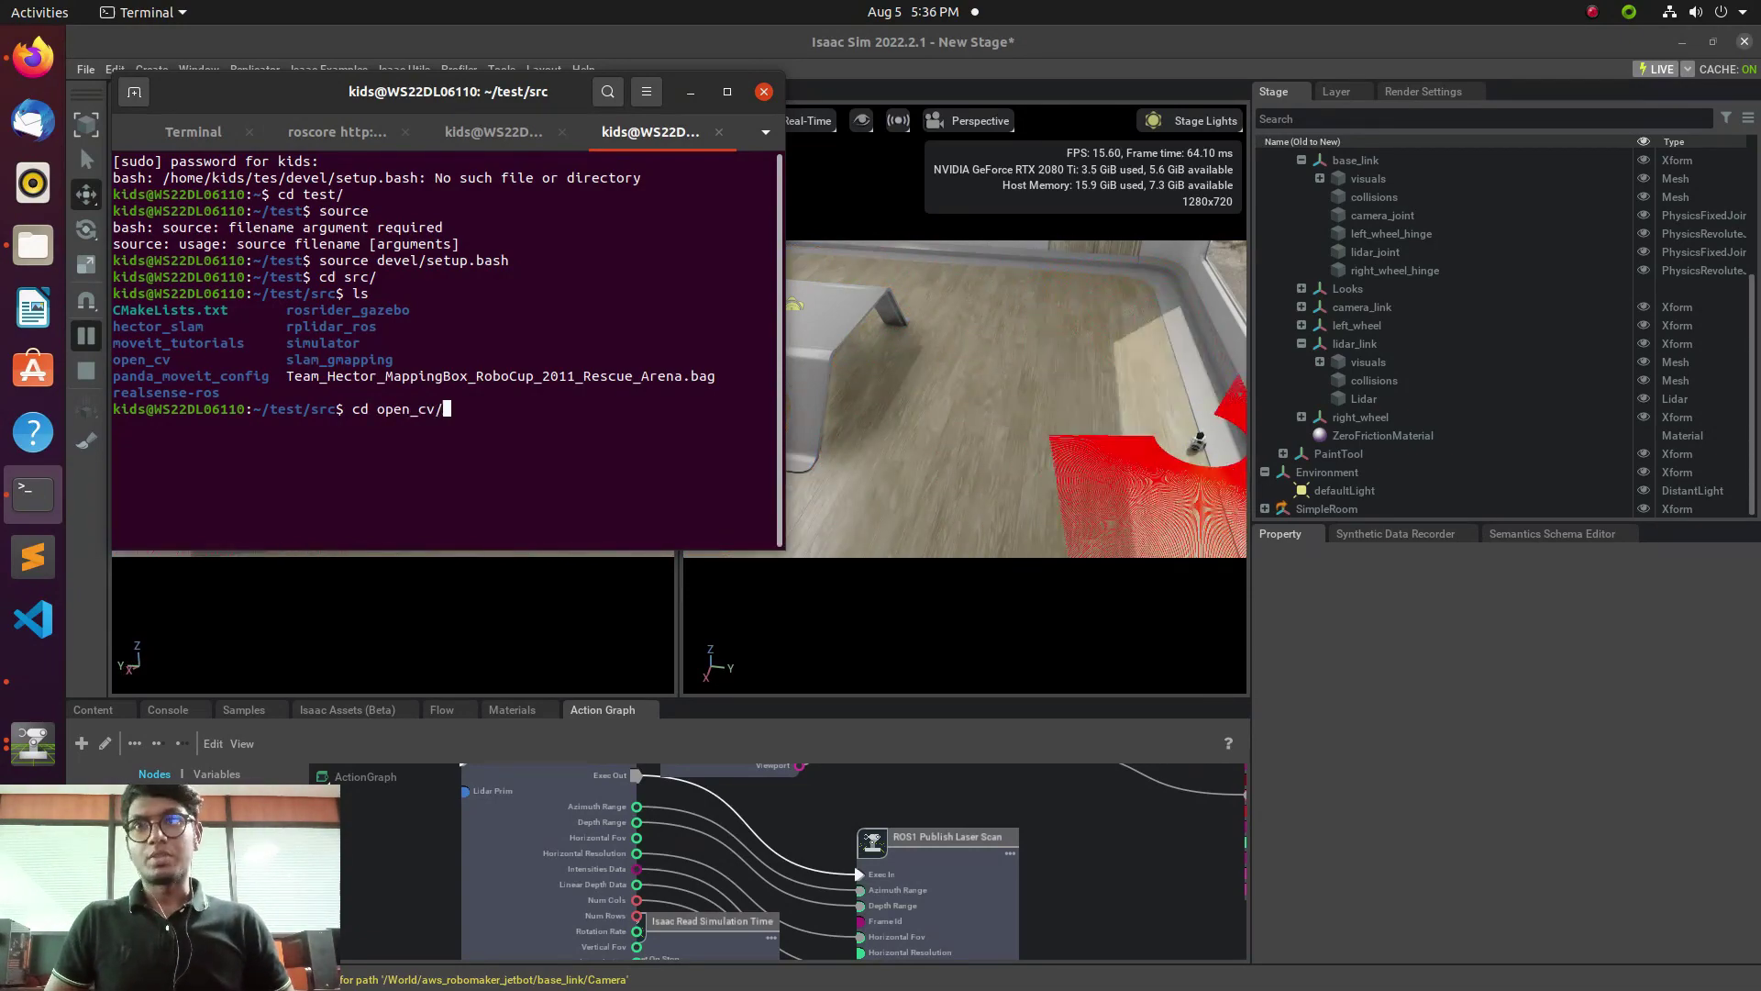
pyautogui.write('src/')
pyautogui.press('Return')
pyautogui.write(';')
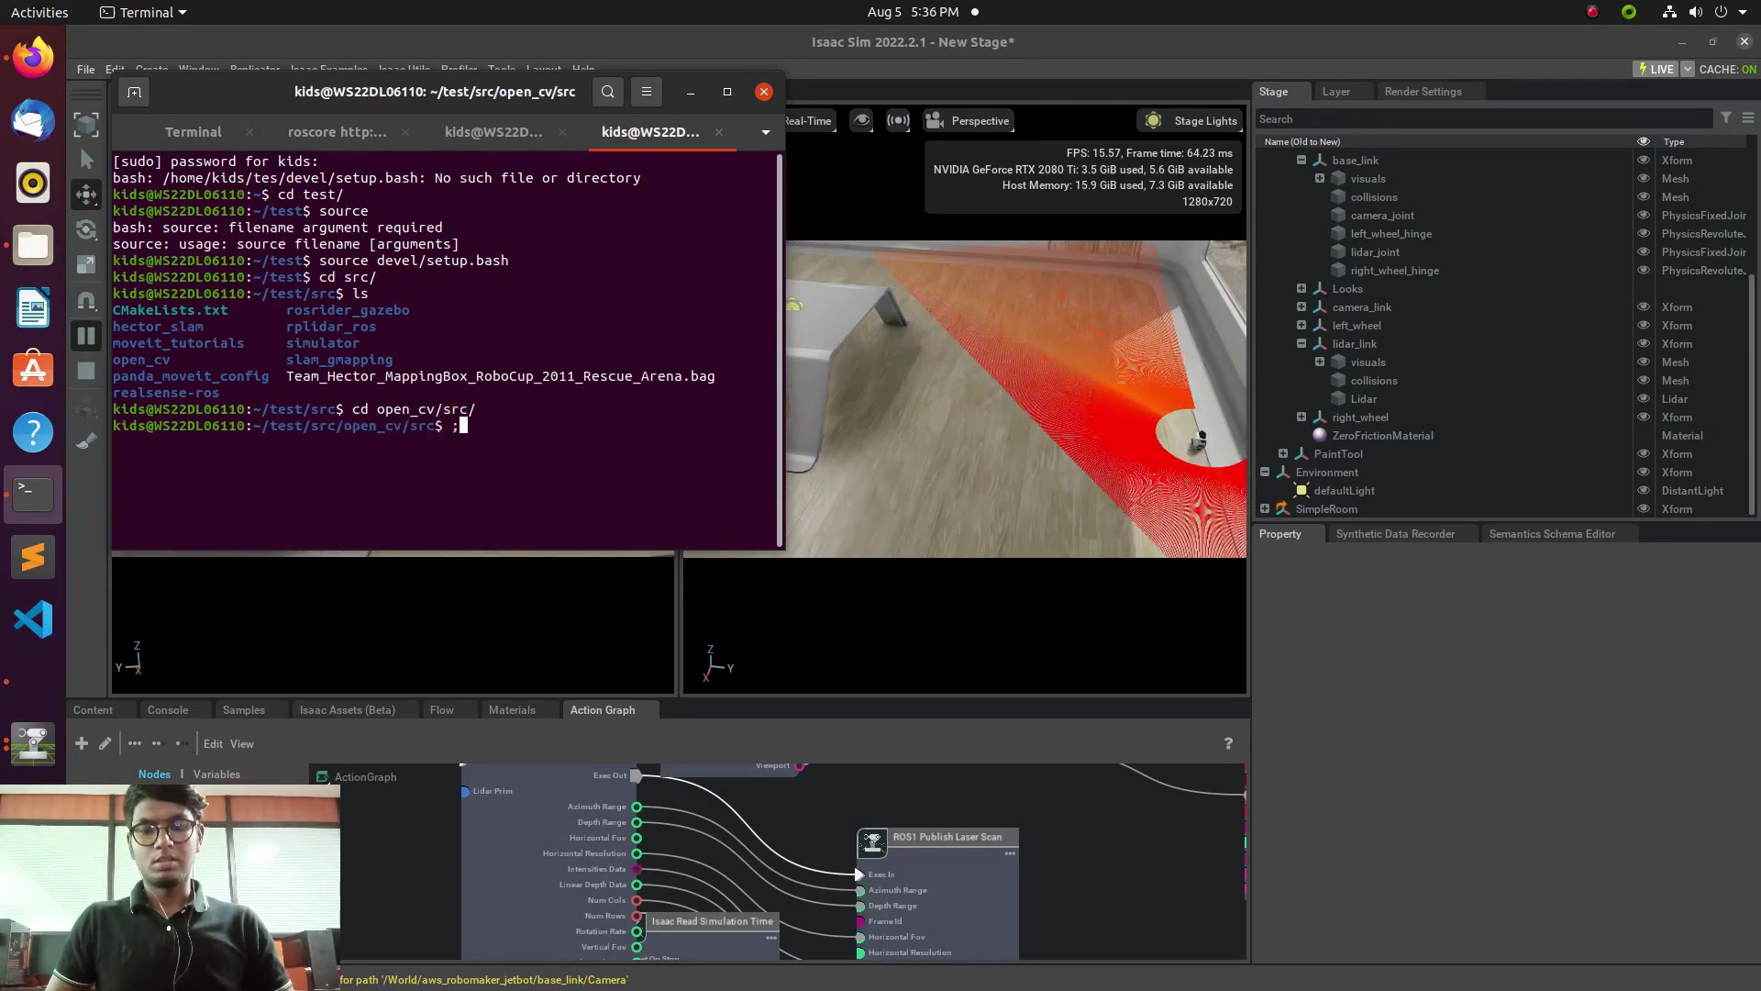
pyautogui.press('BackSpace')
pyautogui.write('ls')
pyautogui.press('Return')
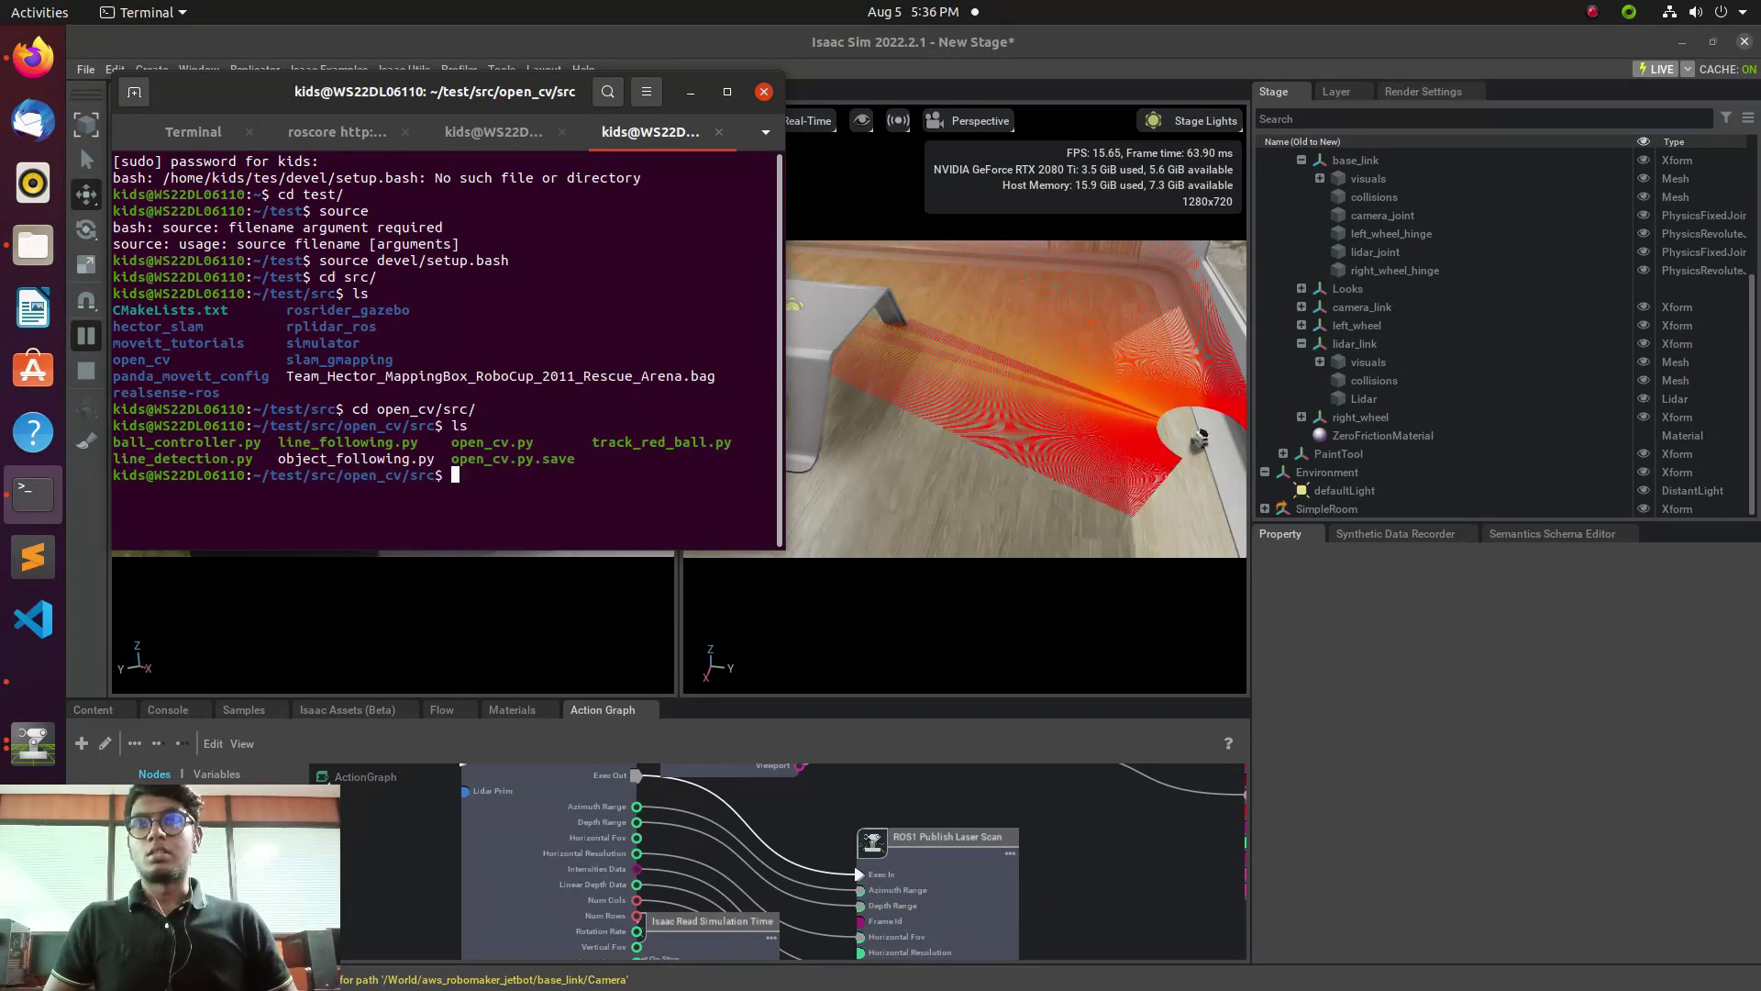
# Open the script open_cv.py from the terminal with gedit.
pyautogui.write('gedit ')
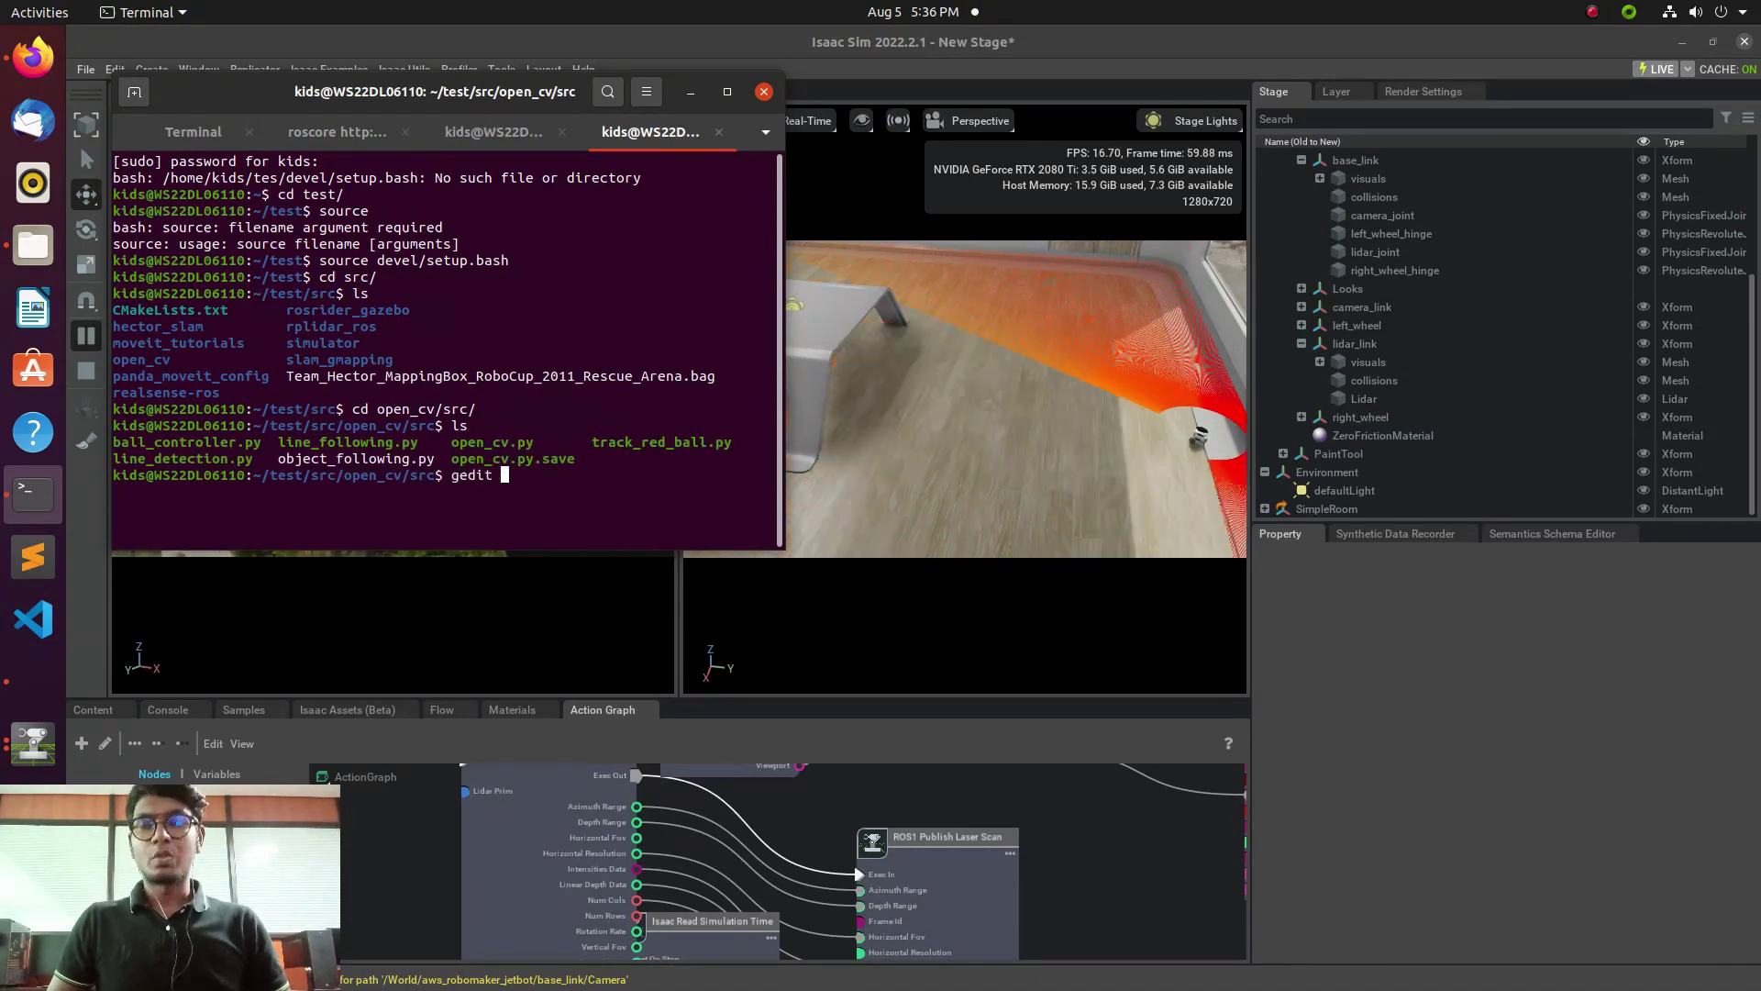
pyautogui.write('open_cv.py')
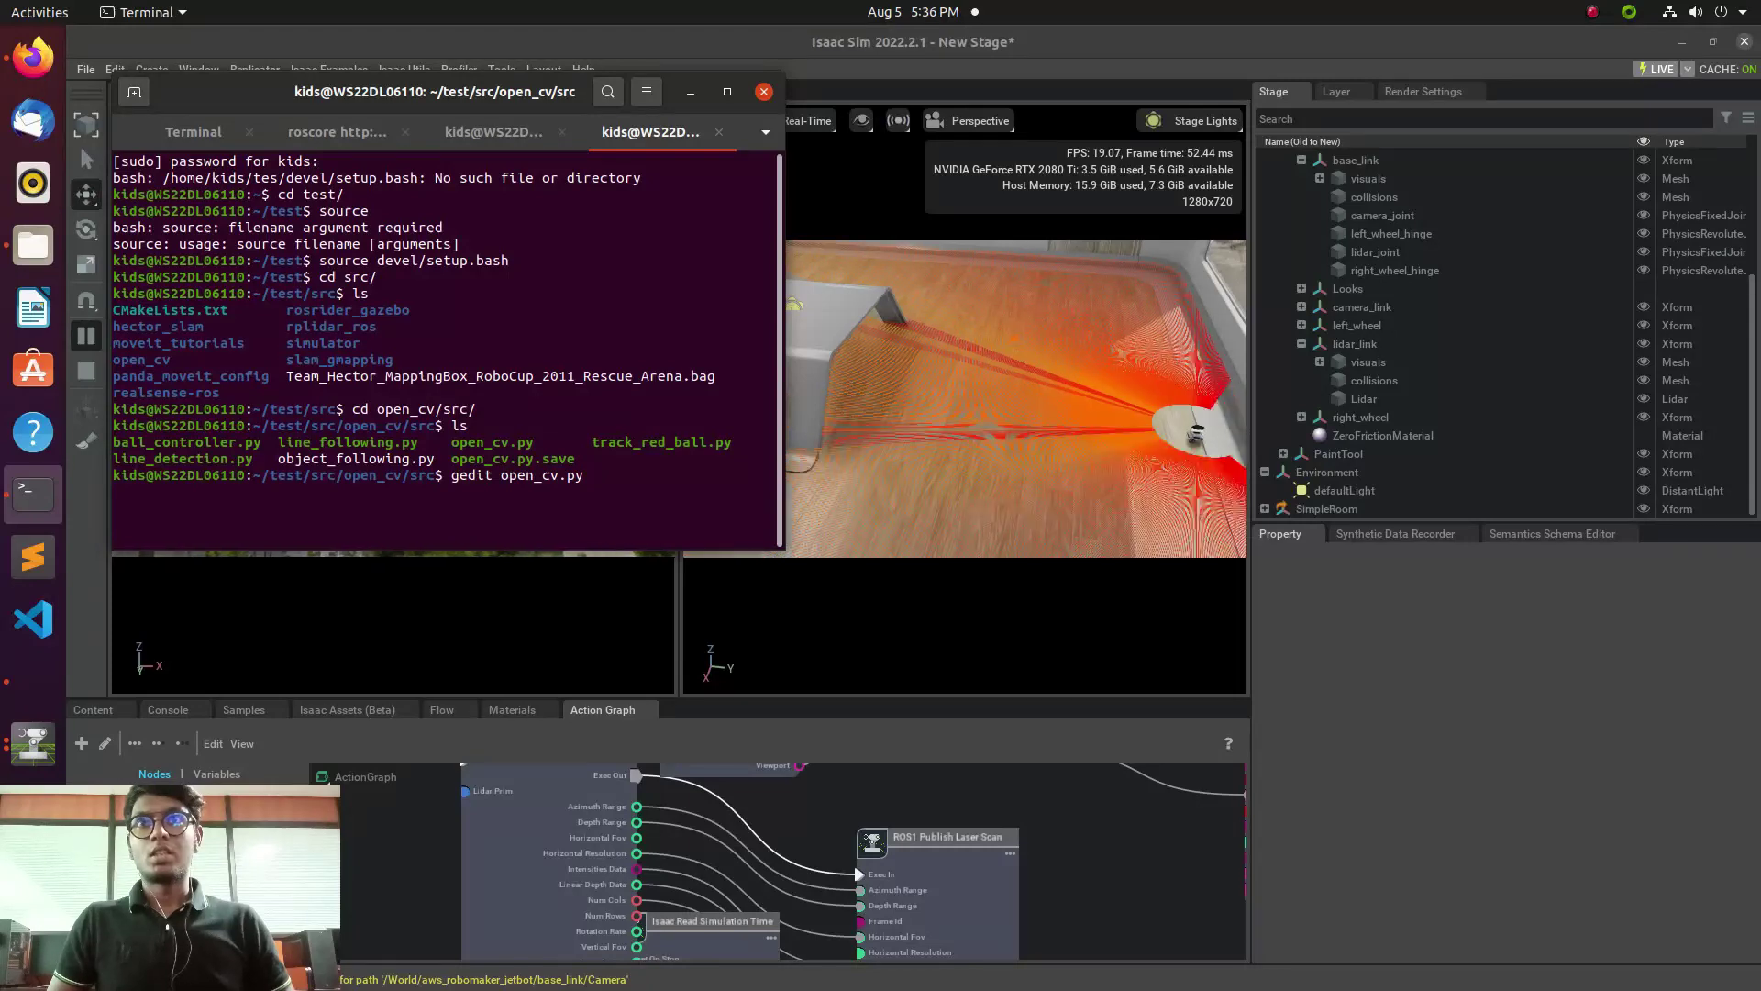
pyautogui.press('Return')
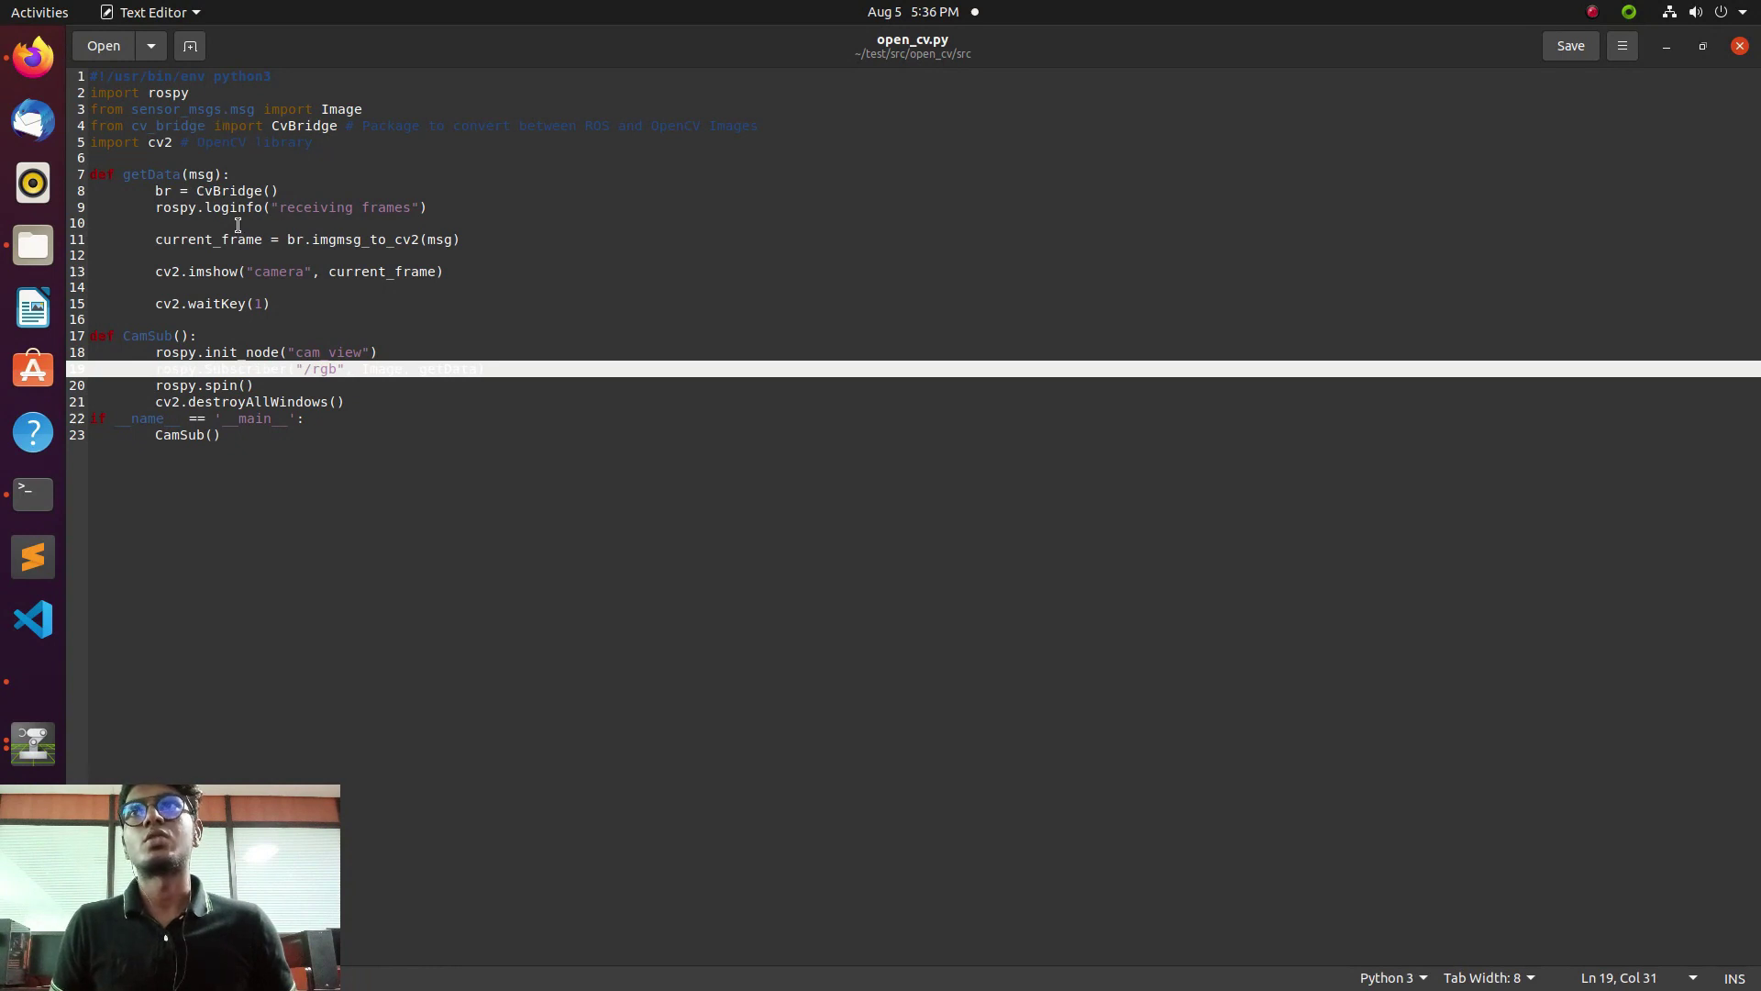
# Review the import lines of open_cv.py, covering rospy, the sensor_msgs Image message, CvBridge and cv2.
pyautogui.moveTo(93, 90); pyautogui.dragTo(224, 94)
pyautogui.click(111, 110)
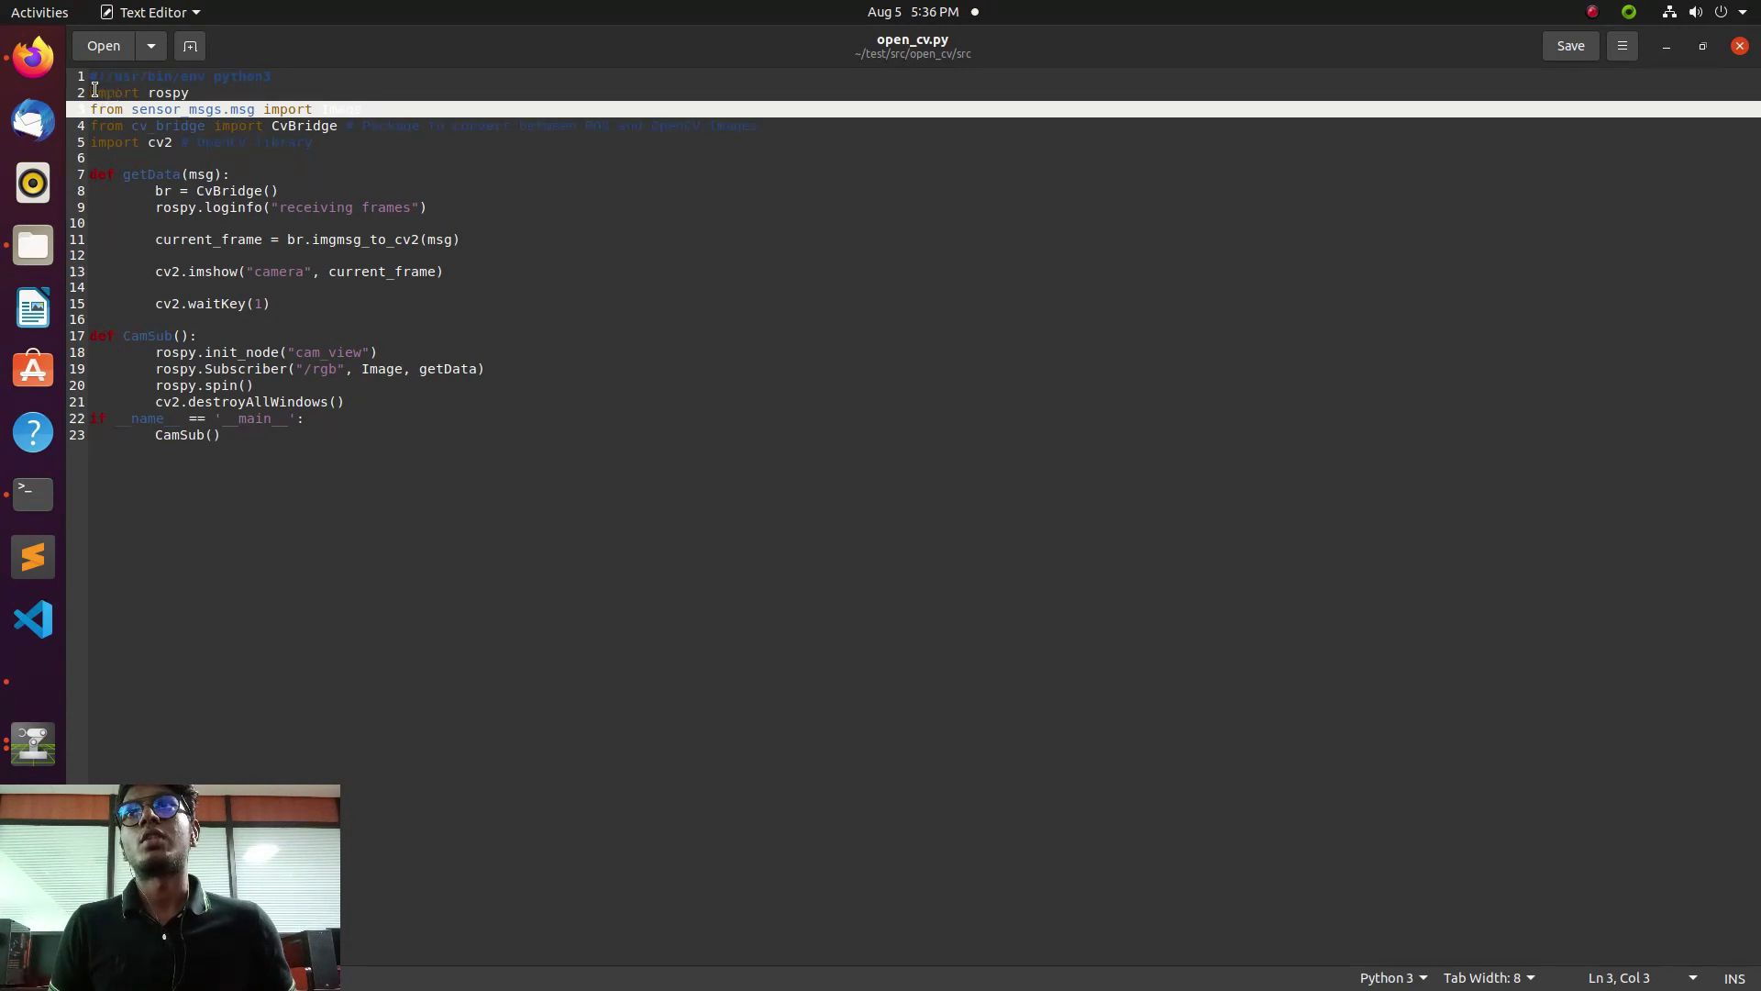
pyautogui.click(101, 129)
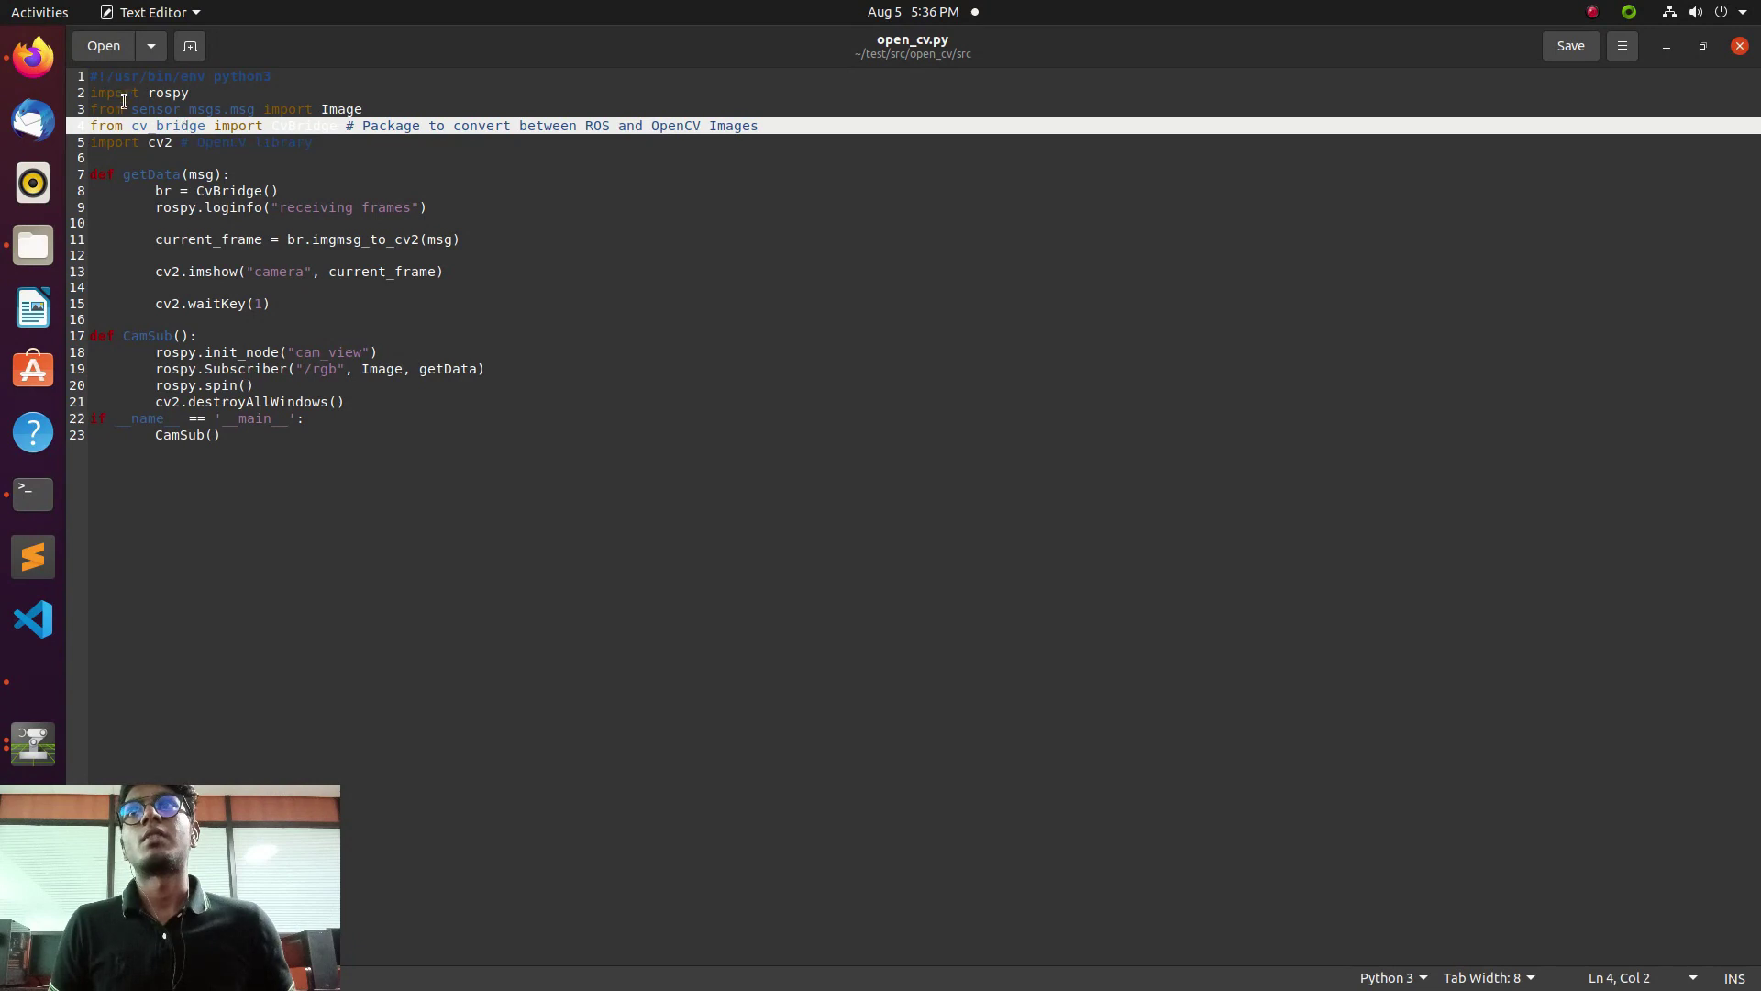
pyautogui.click(370, 111)
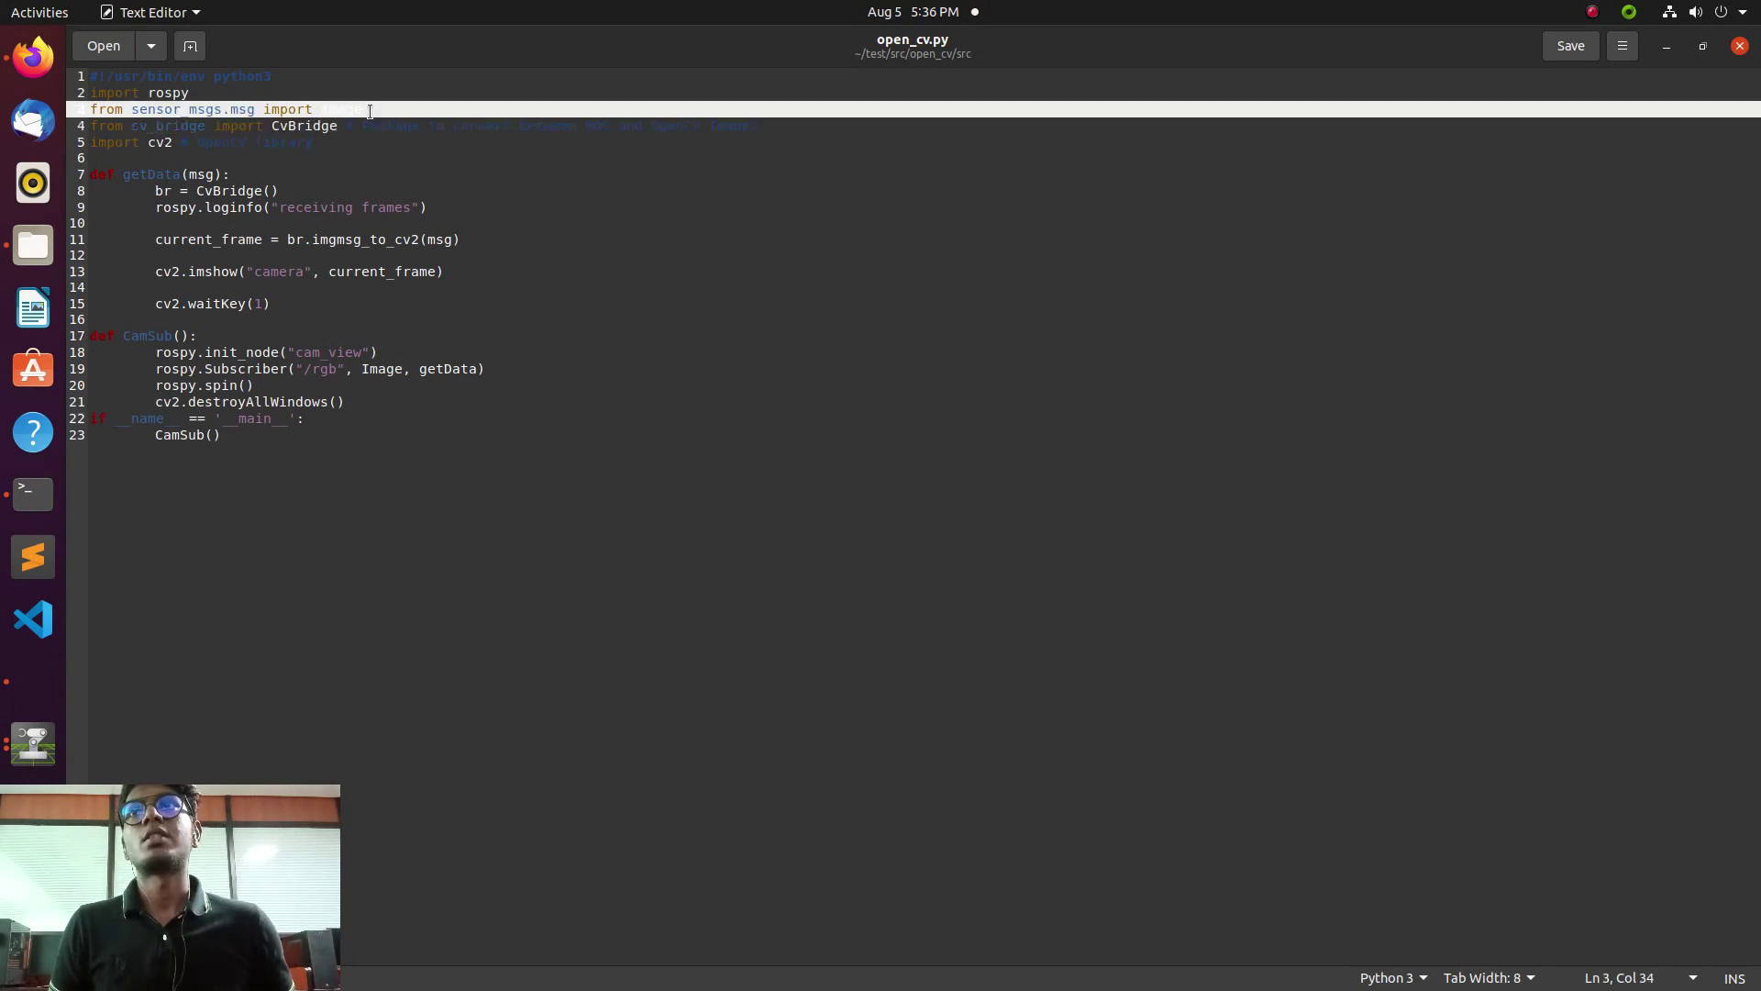
pyautogui.click(97, 126)
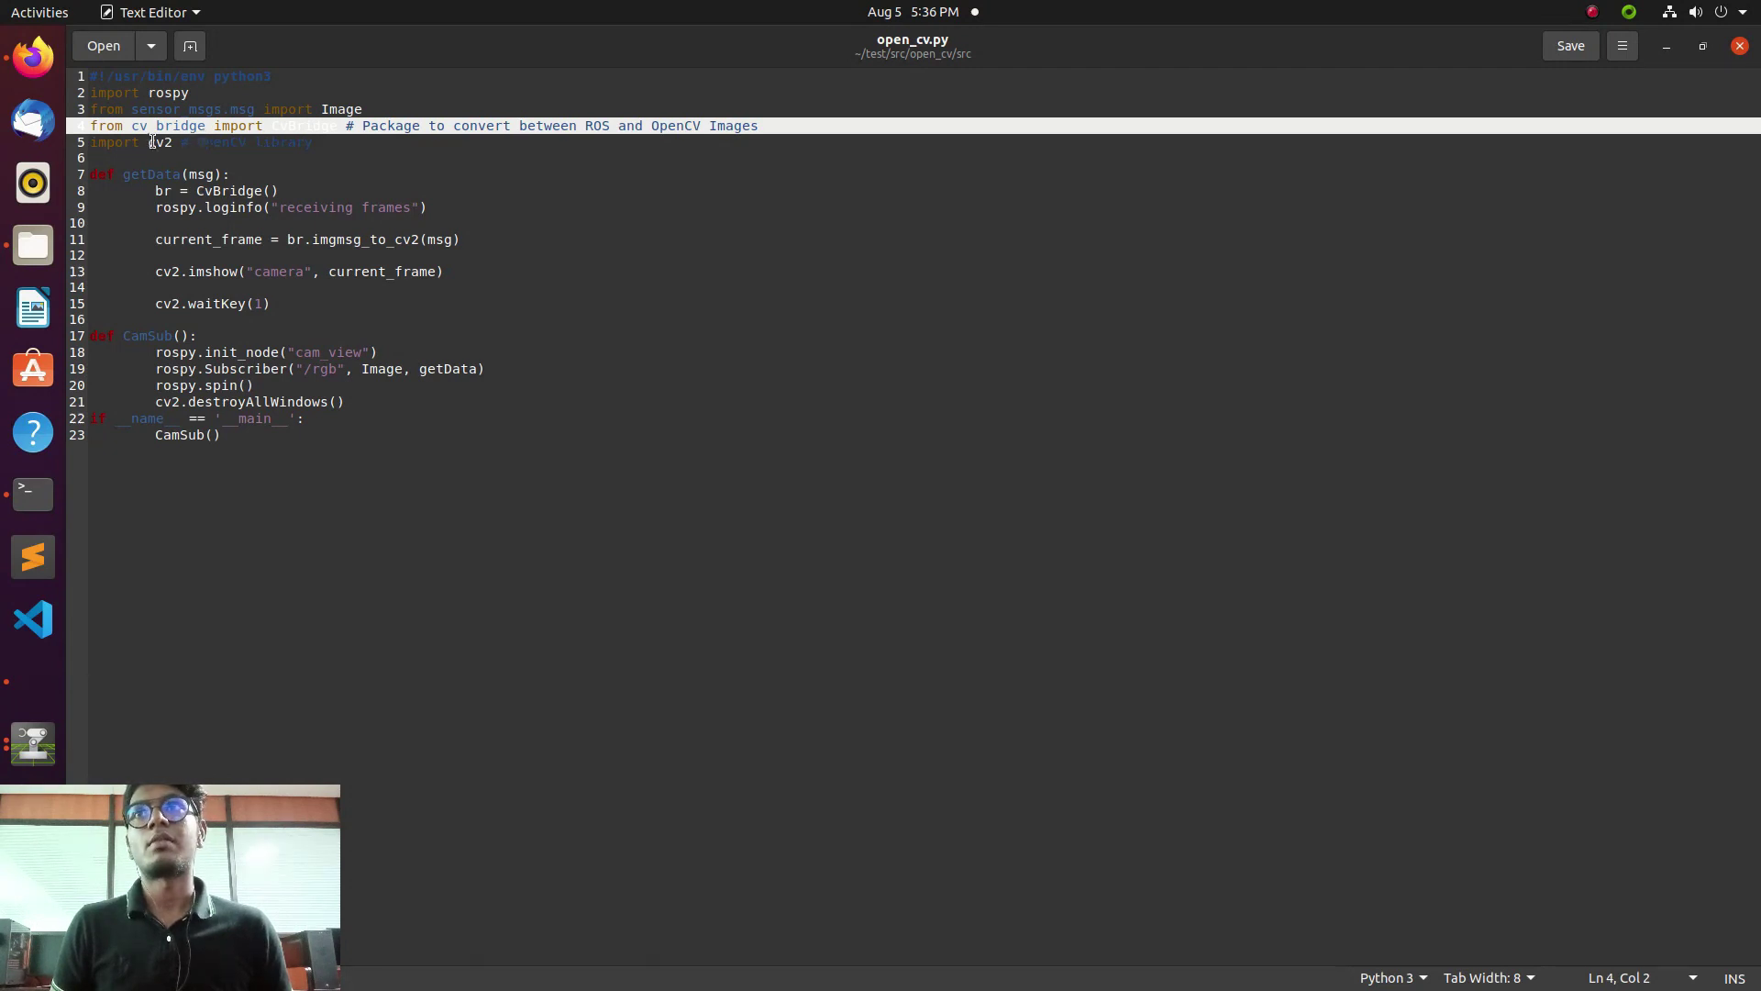
pyautogui.click(286, 143)
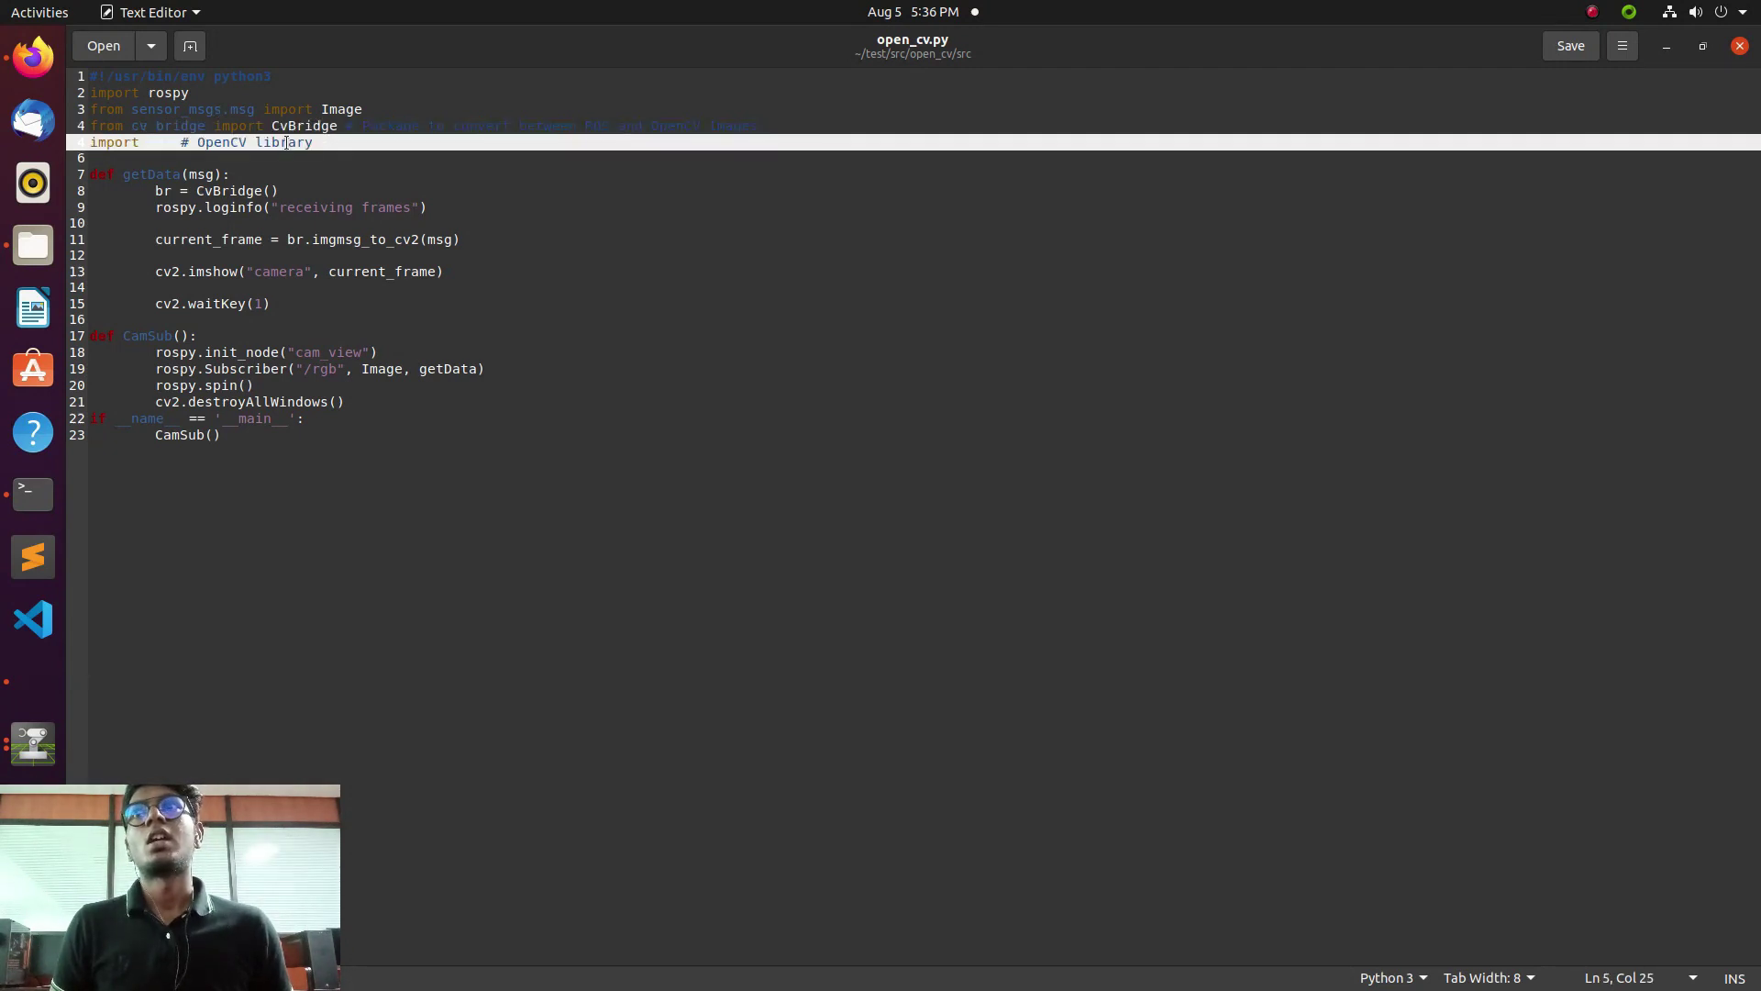
pyautogui.click(178, 183)
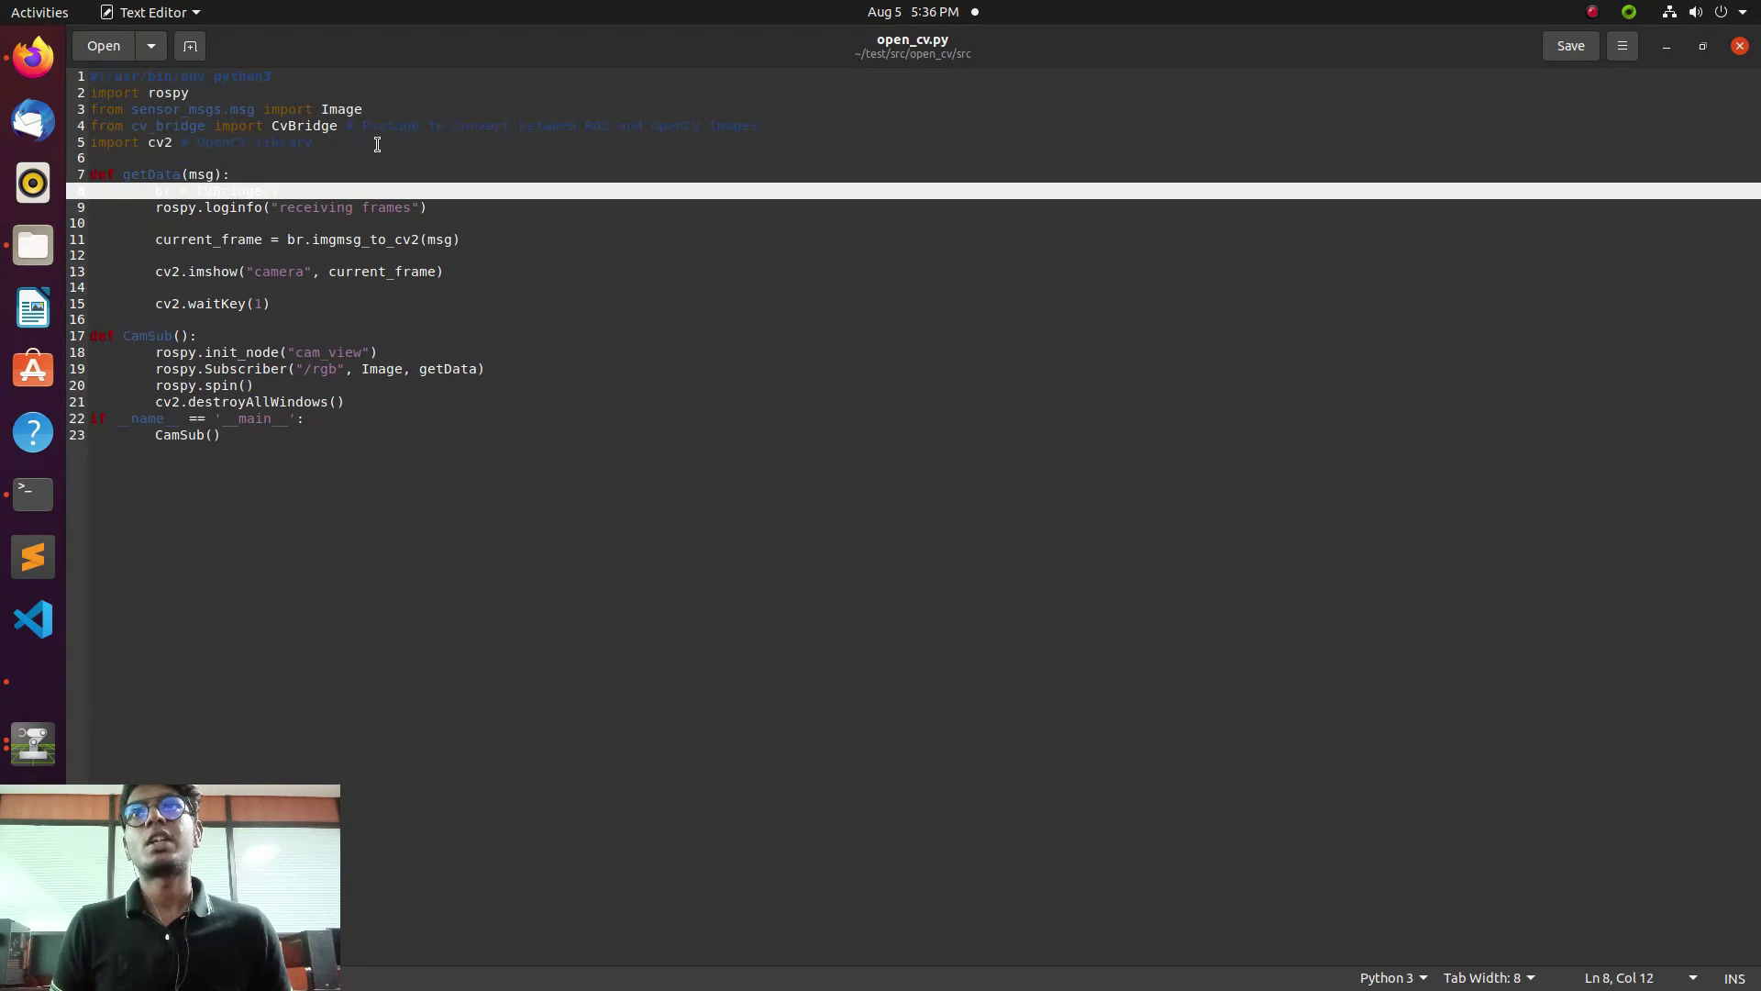
pyautogui.click(418, 131)
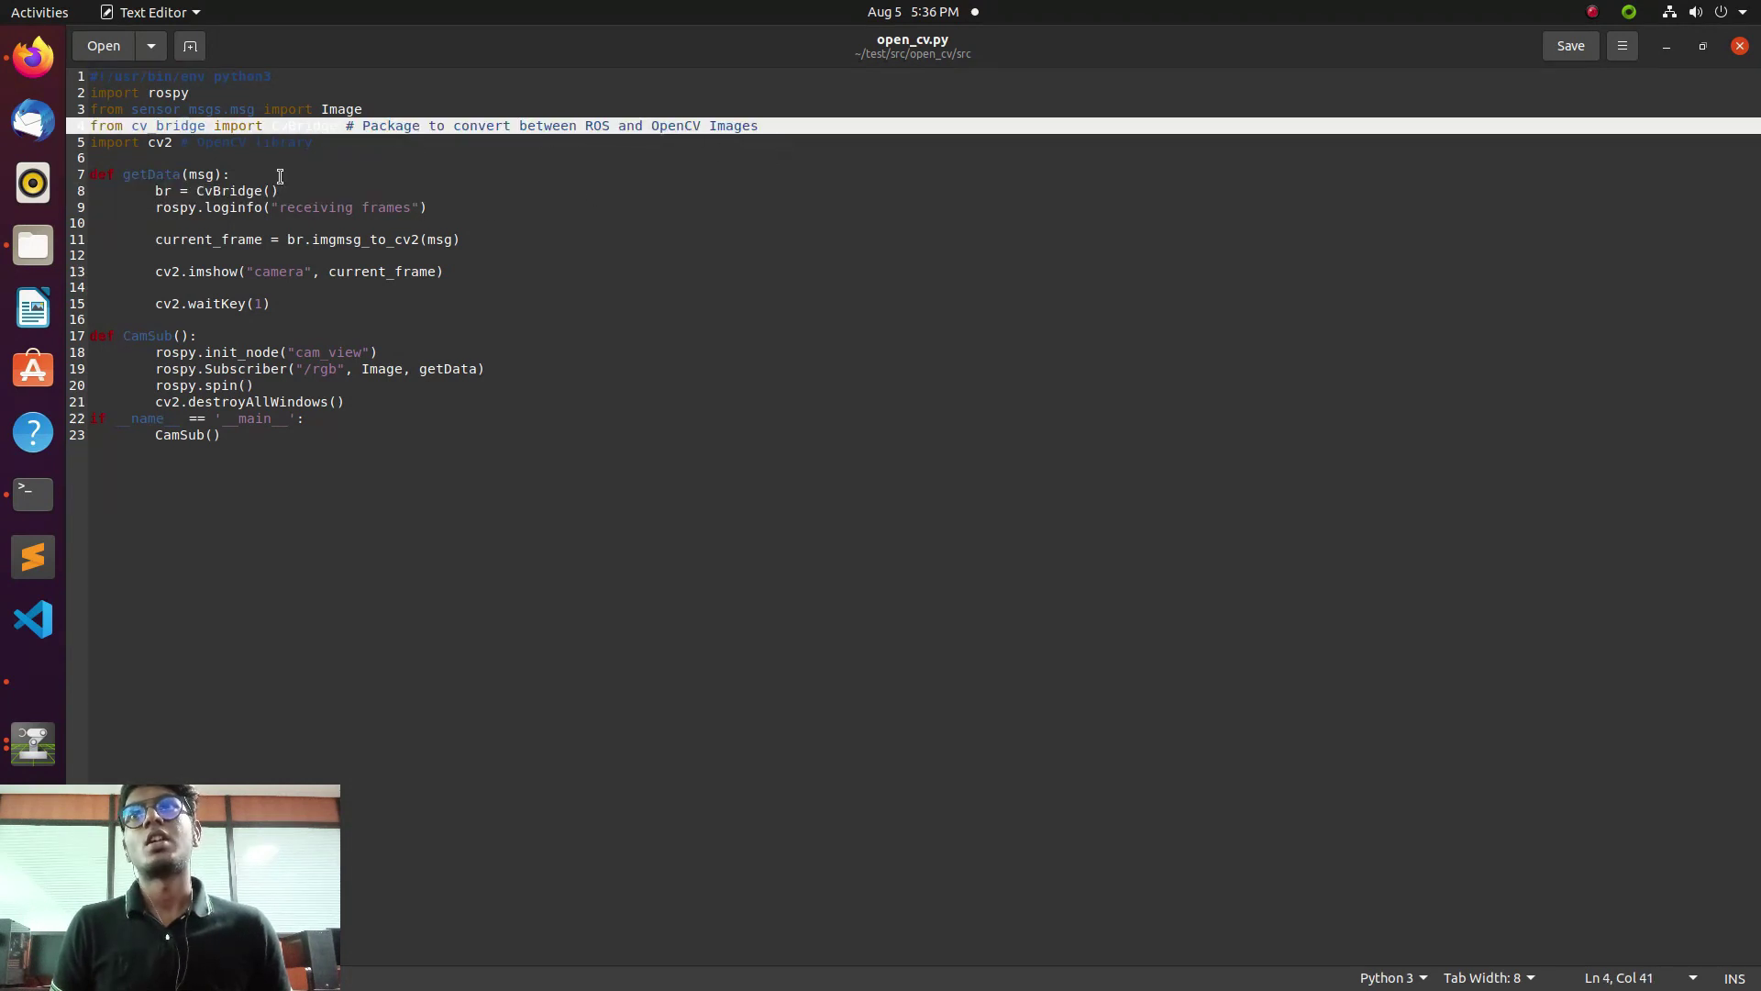
pyautogui.click(234, 152)
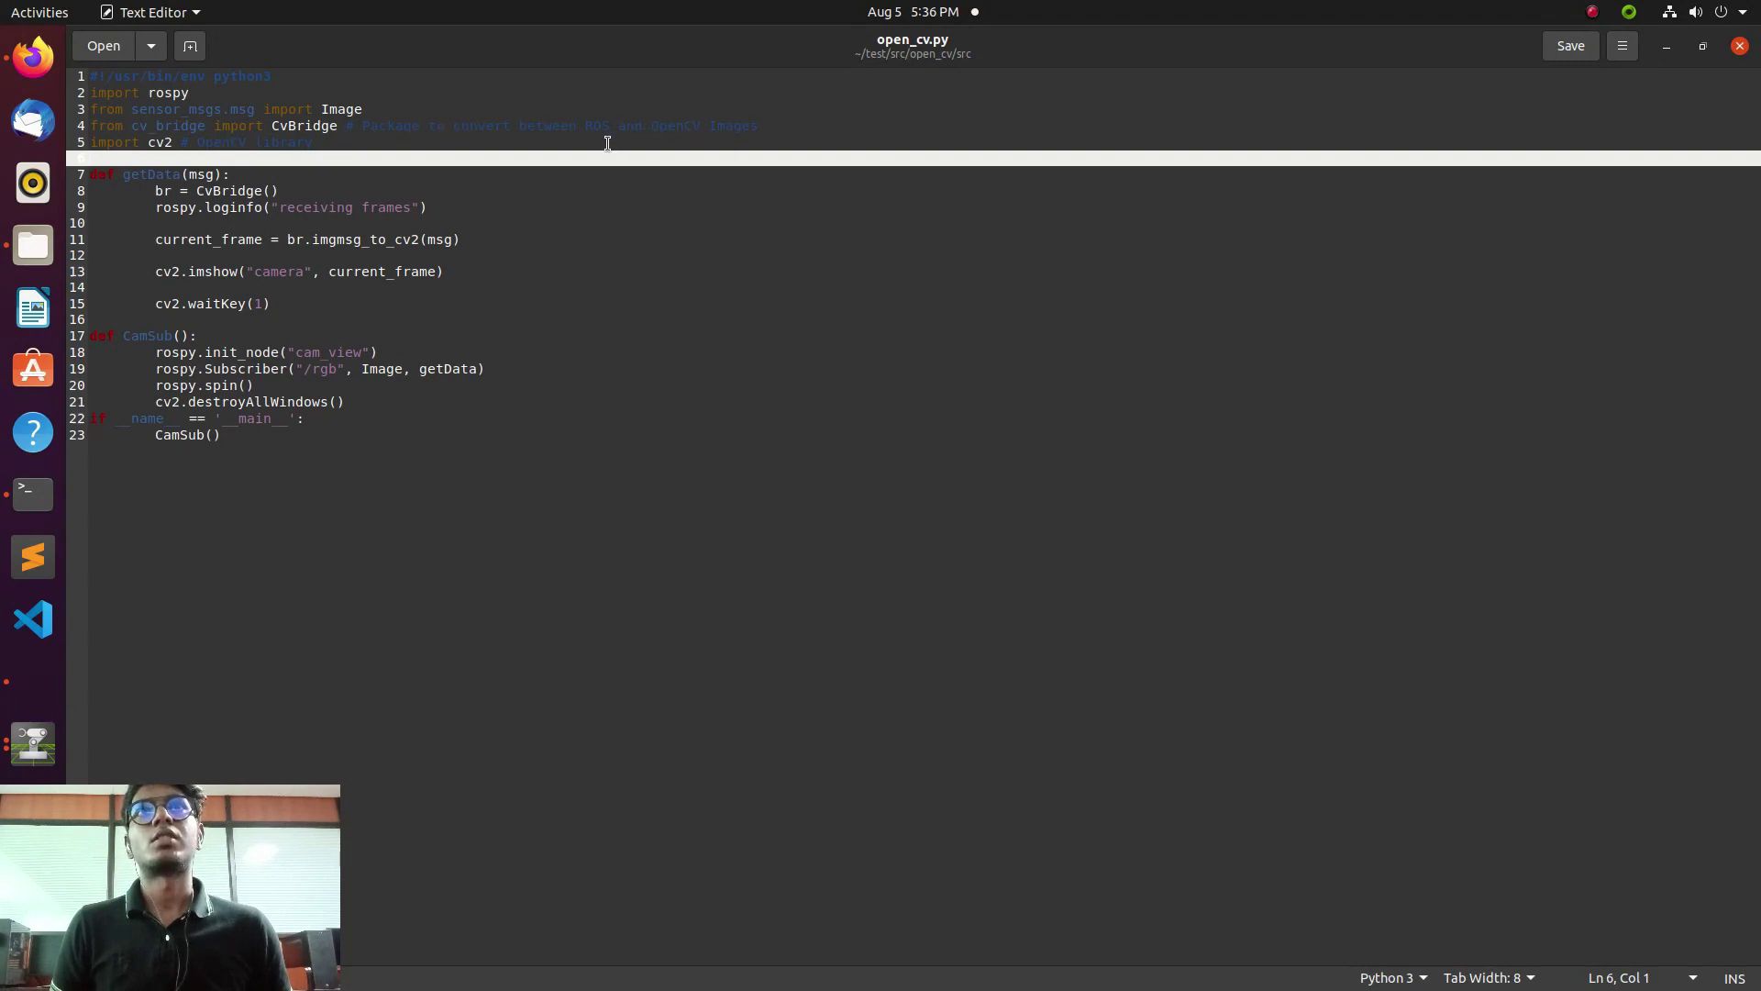
# Examine the getData callback's image conversion and display lines, and the CamSub function's subscriber to the /rgb topic.
pyautogui.click(164, 189)
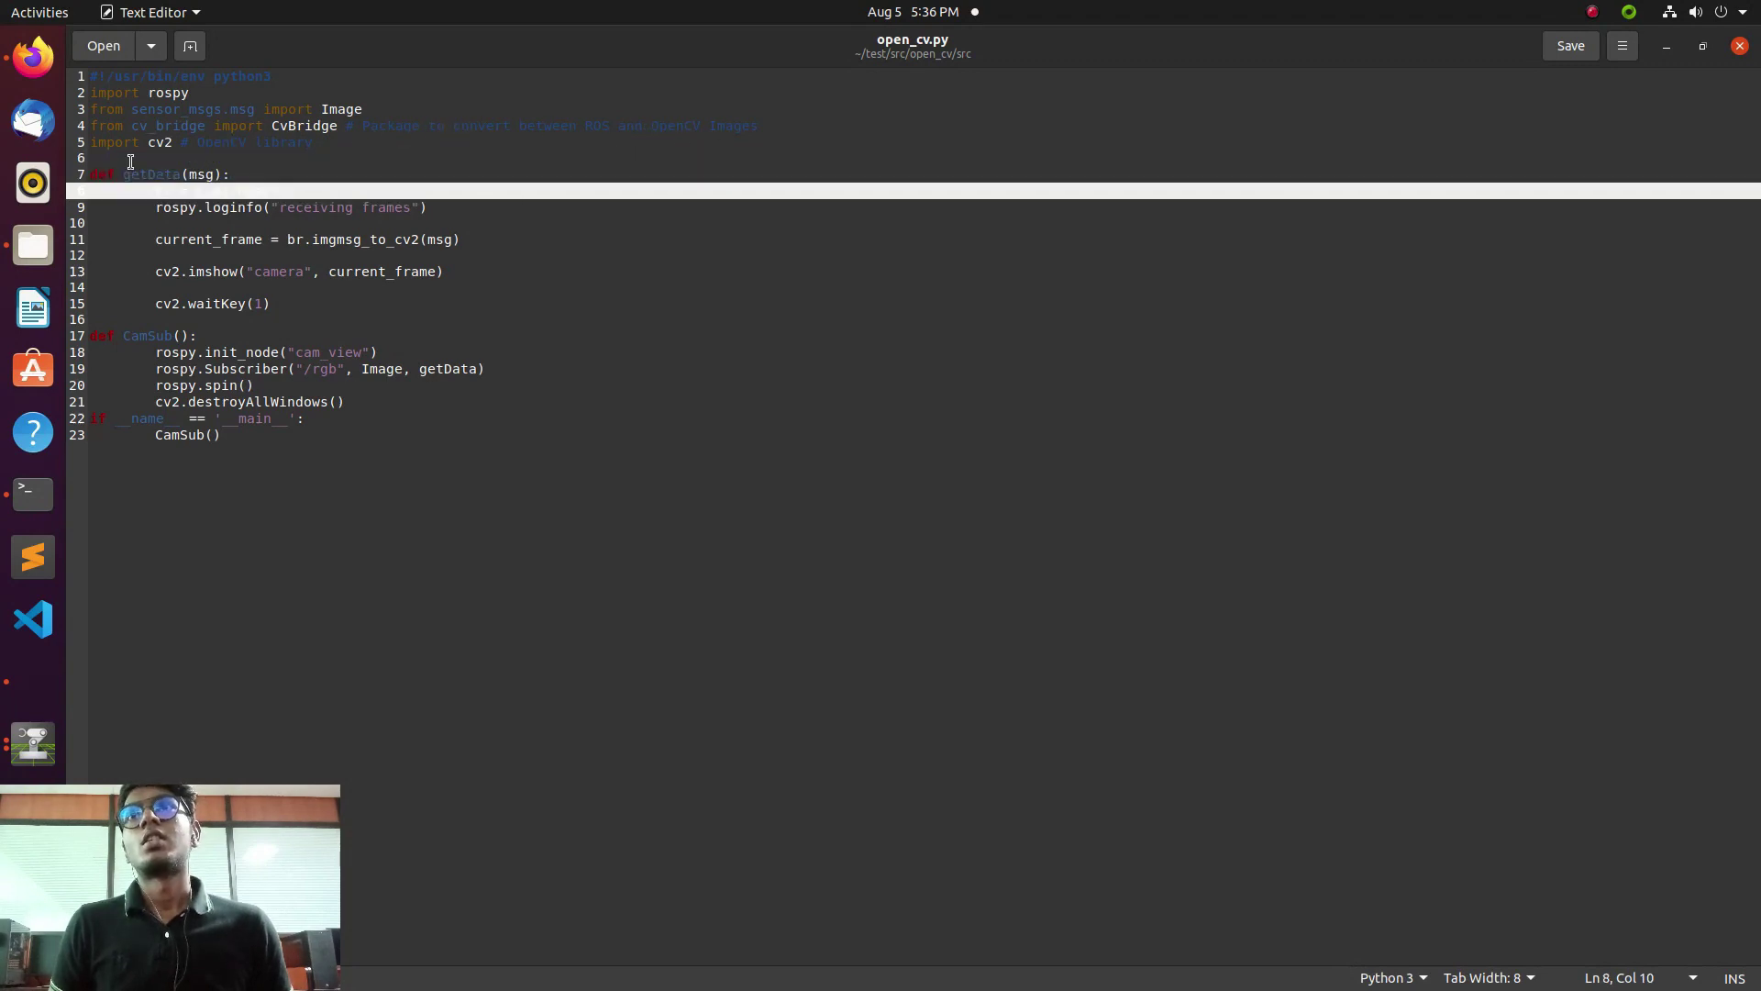
pyautogui.click(134, 159)
pyautogui.click(164, 191)
pyautogui.click(201, 225)
pyautogui.click(209, 244)
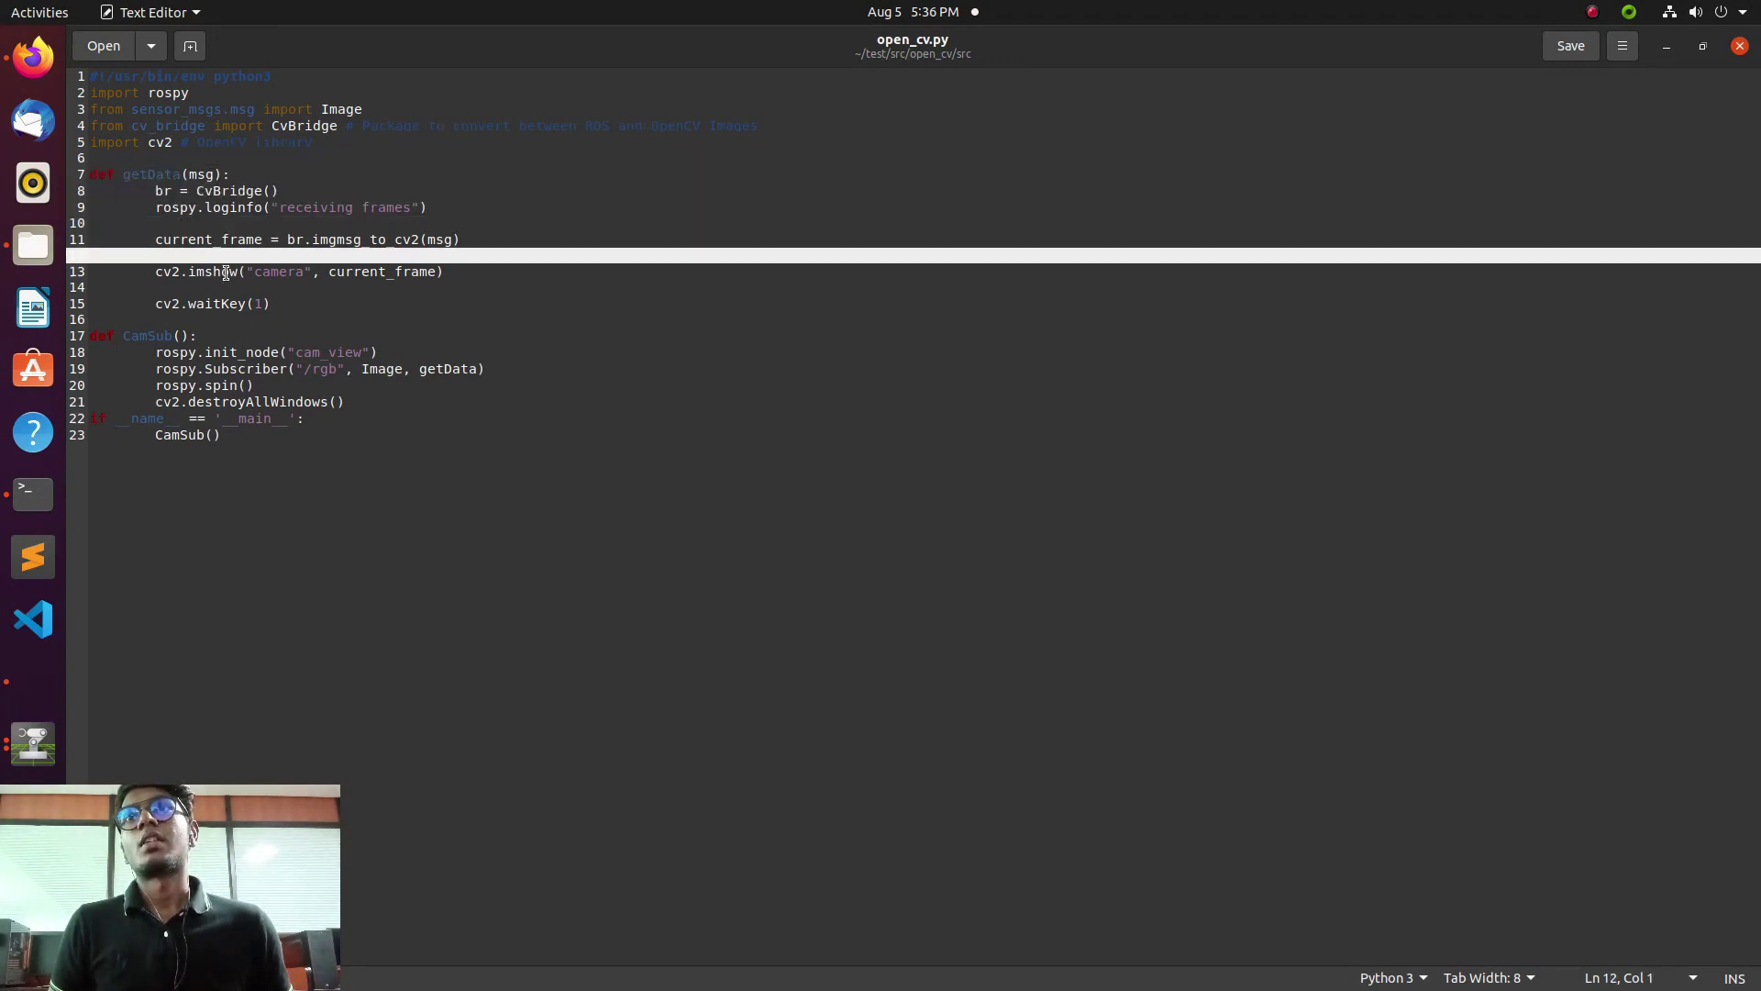
pyautogui.click(227, 271)
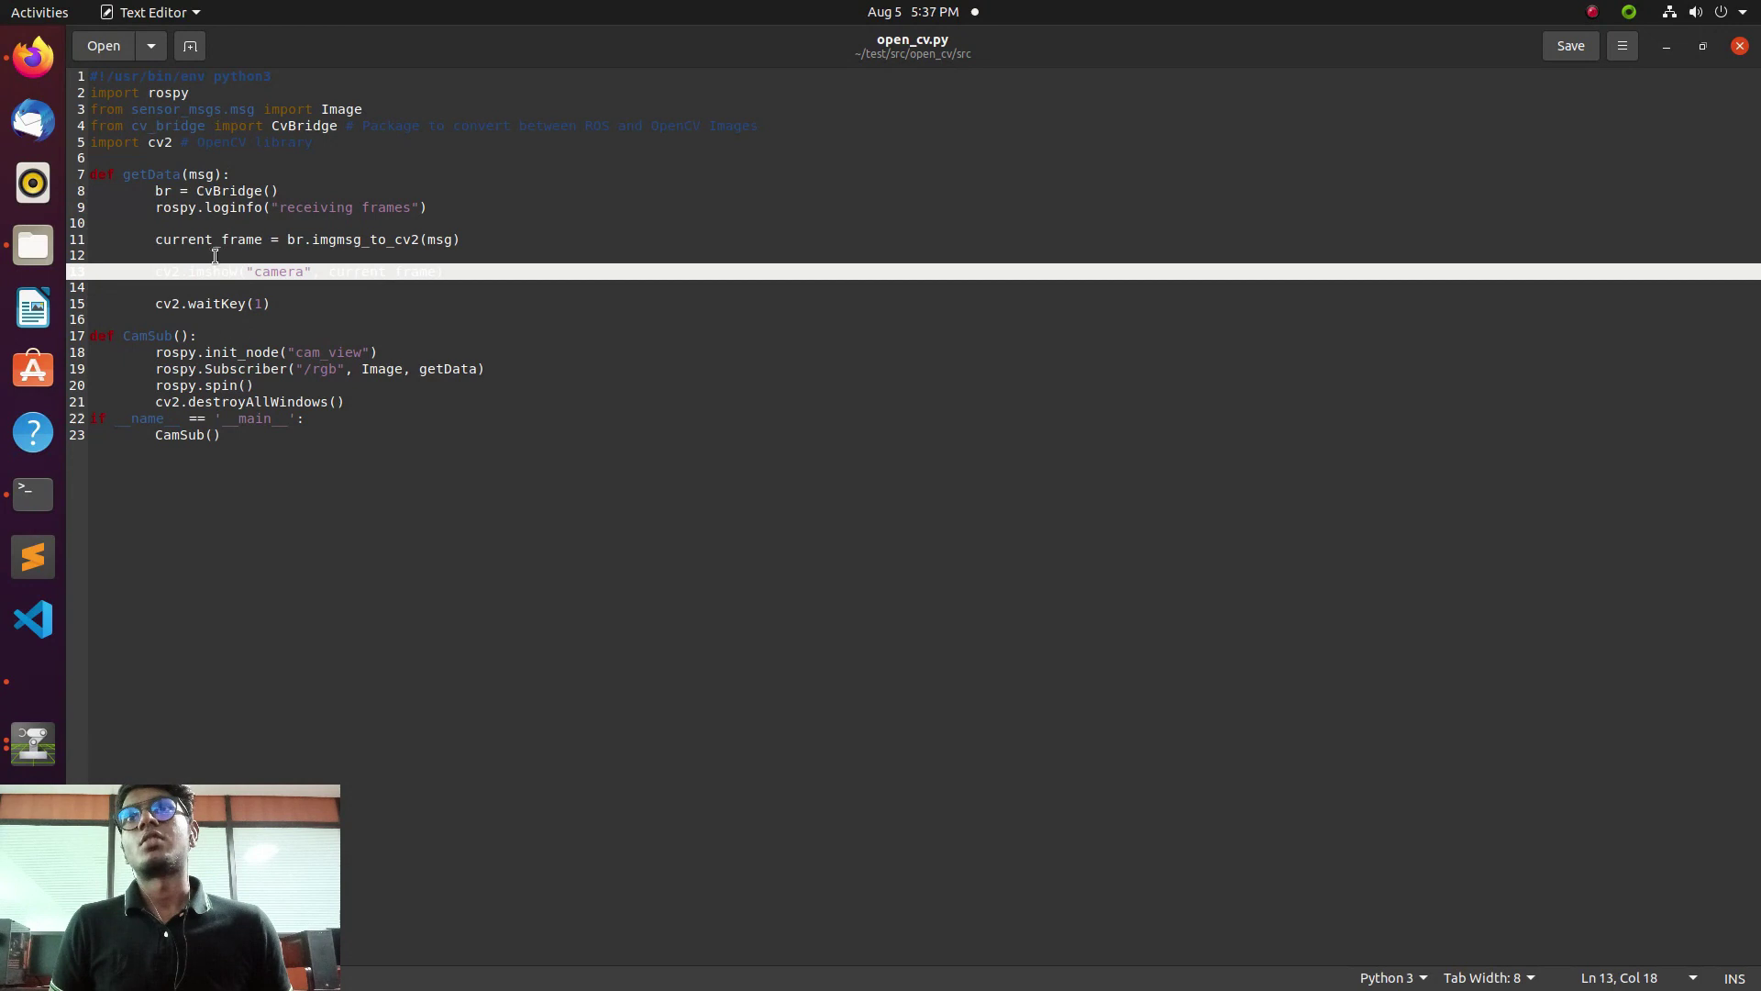
pyautogui.click(333, 370)
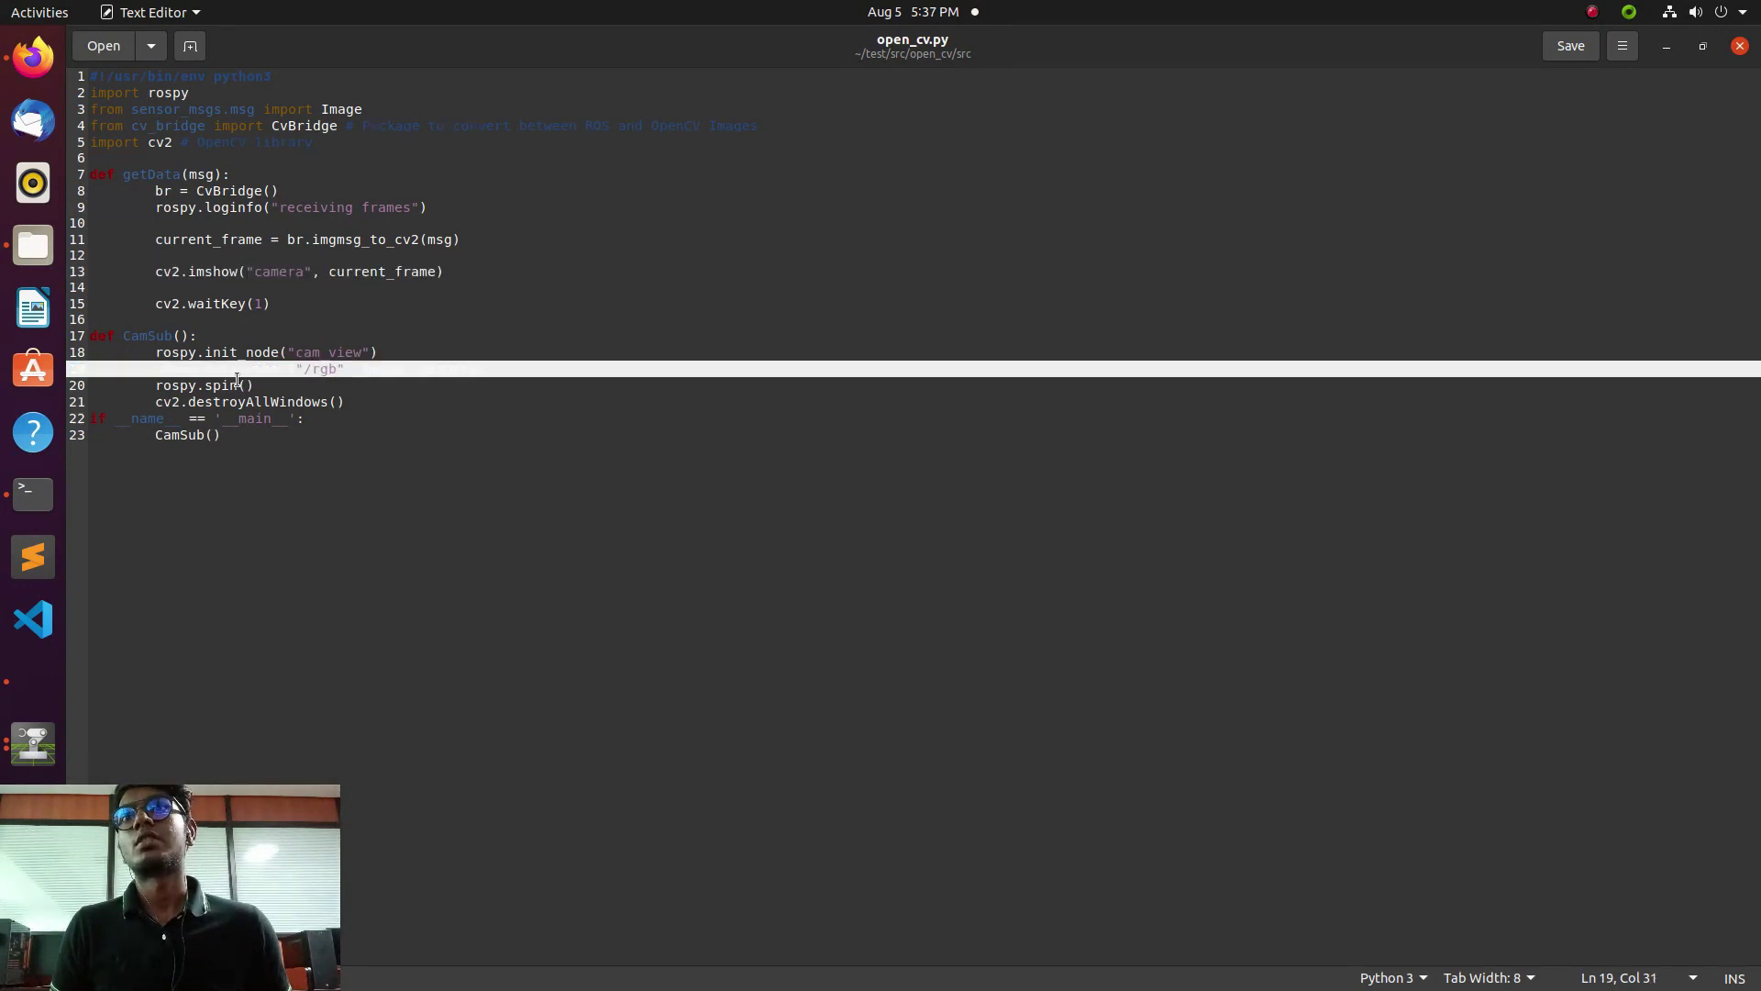
pyautogui.press('Down')
pyautogui.press('Down')
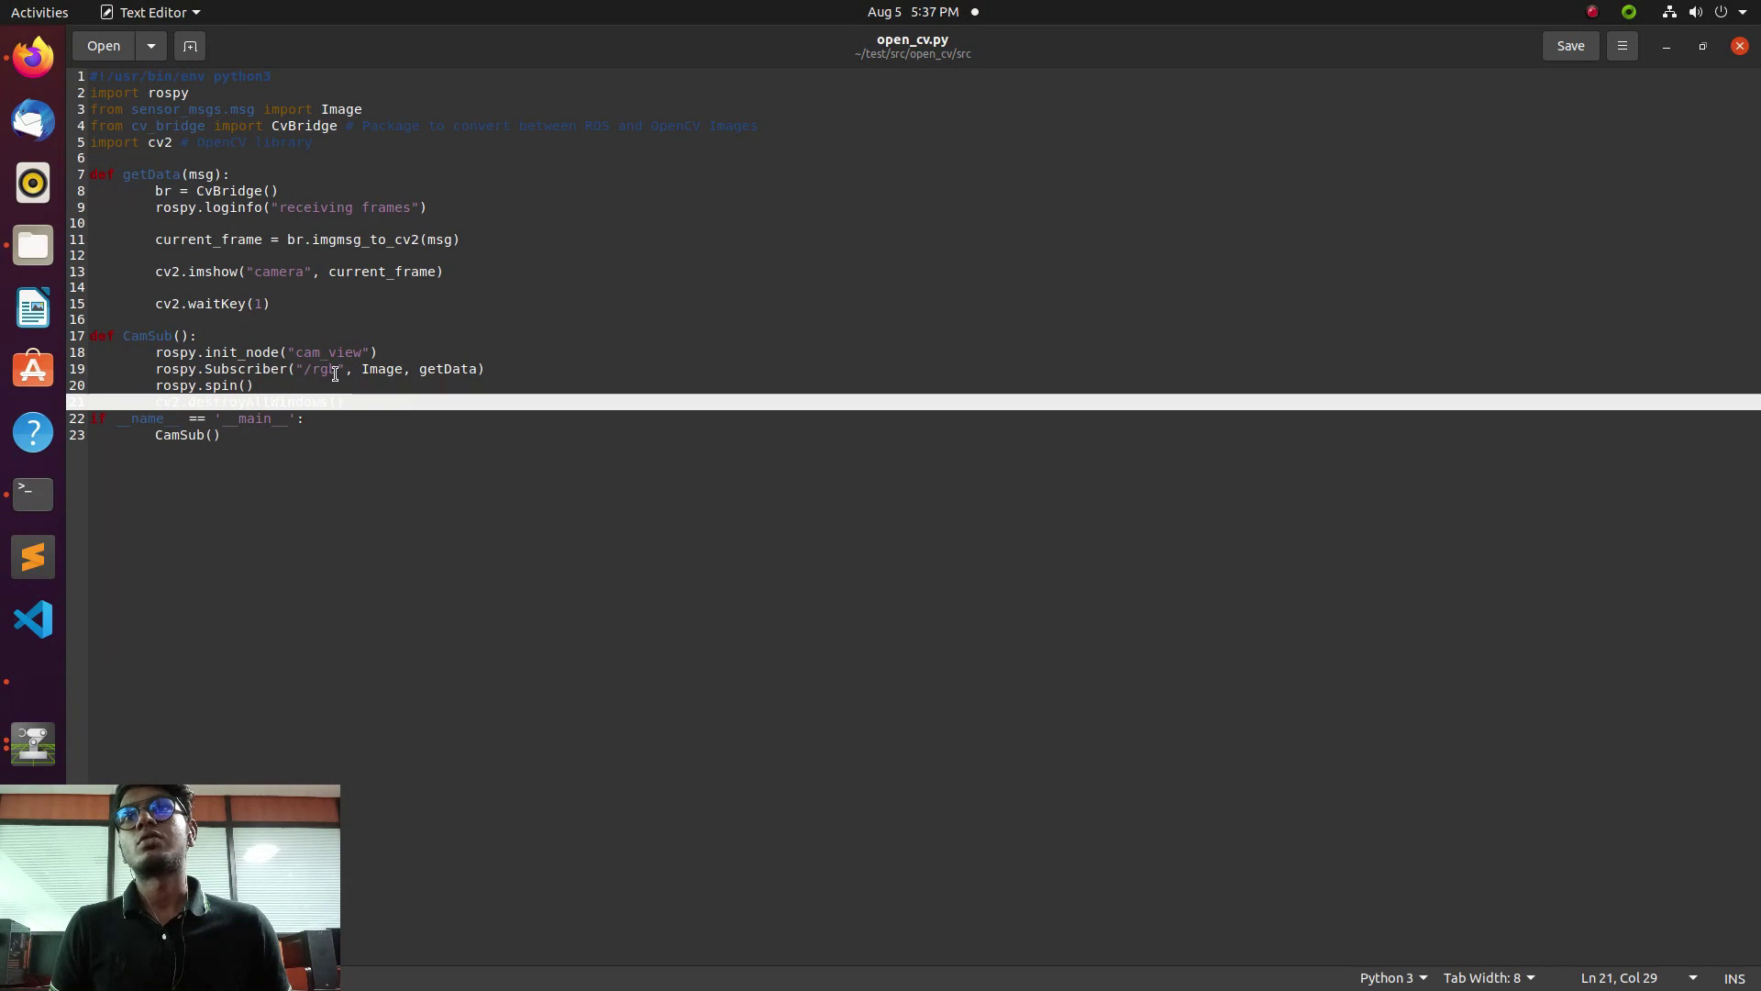
pyautogui.click(333, 371)
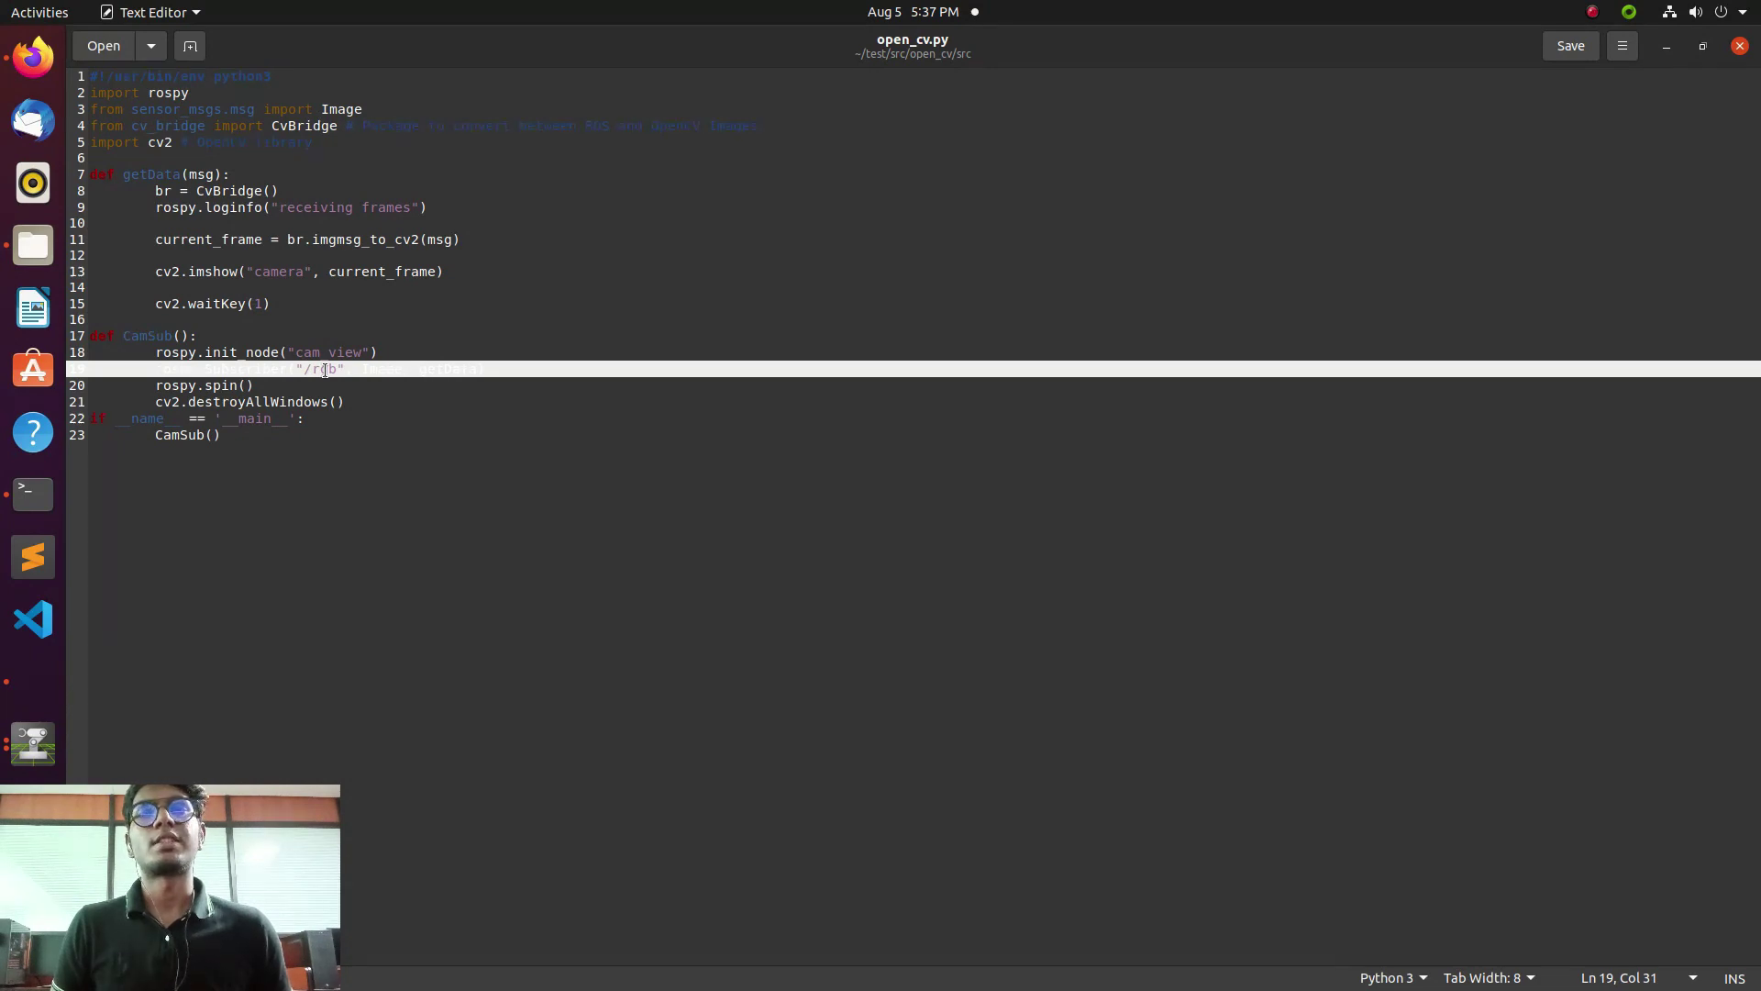
pyautogui.click(312, 402)
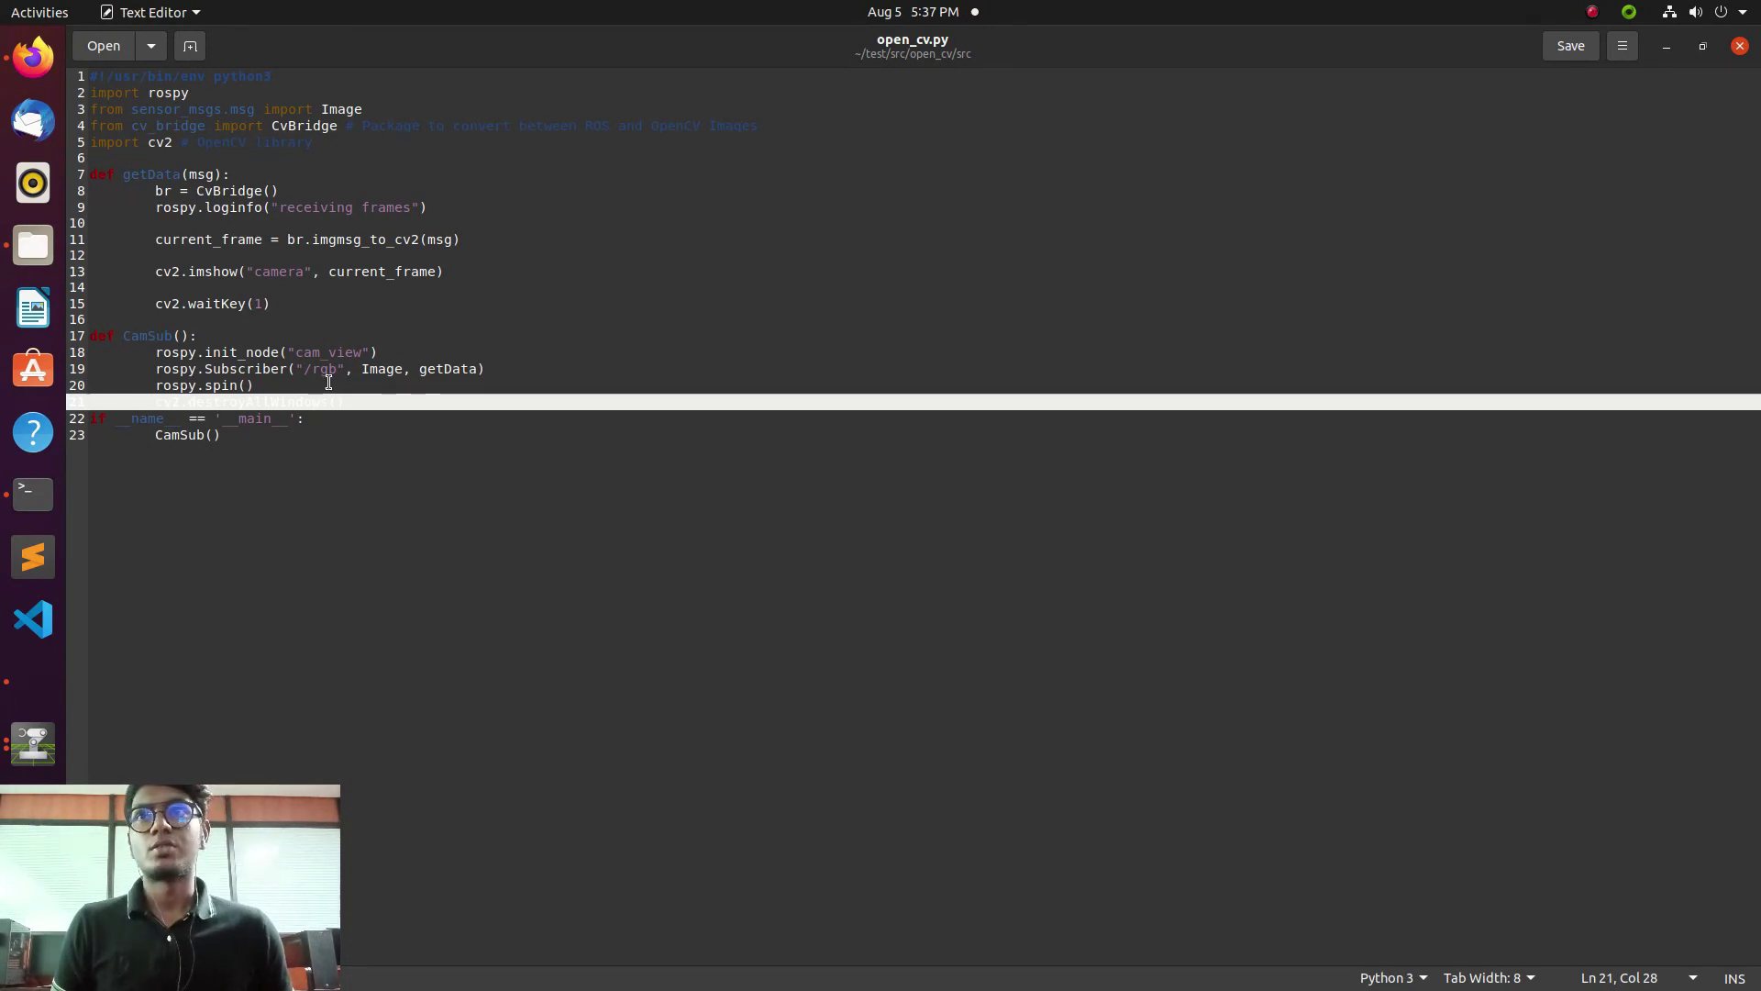
pyautogui.click(329, 369)
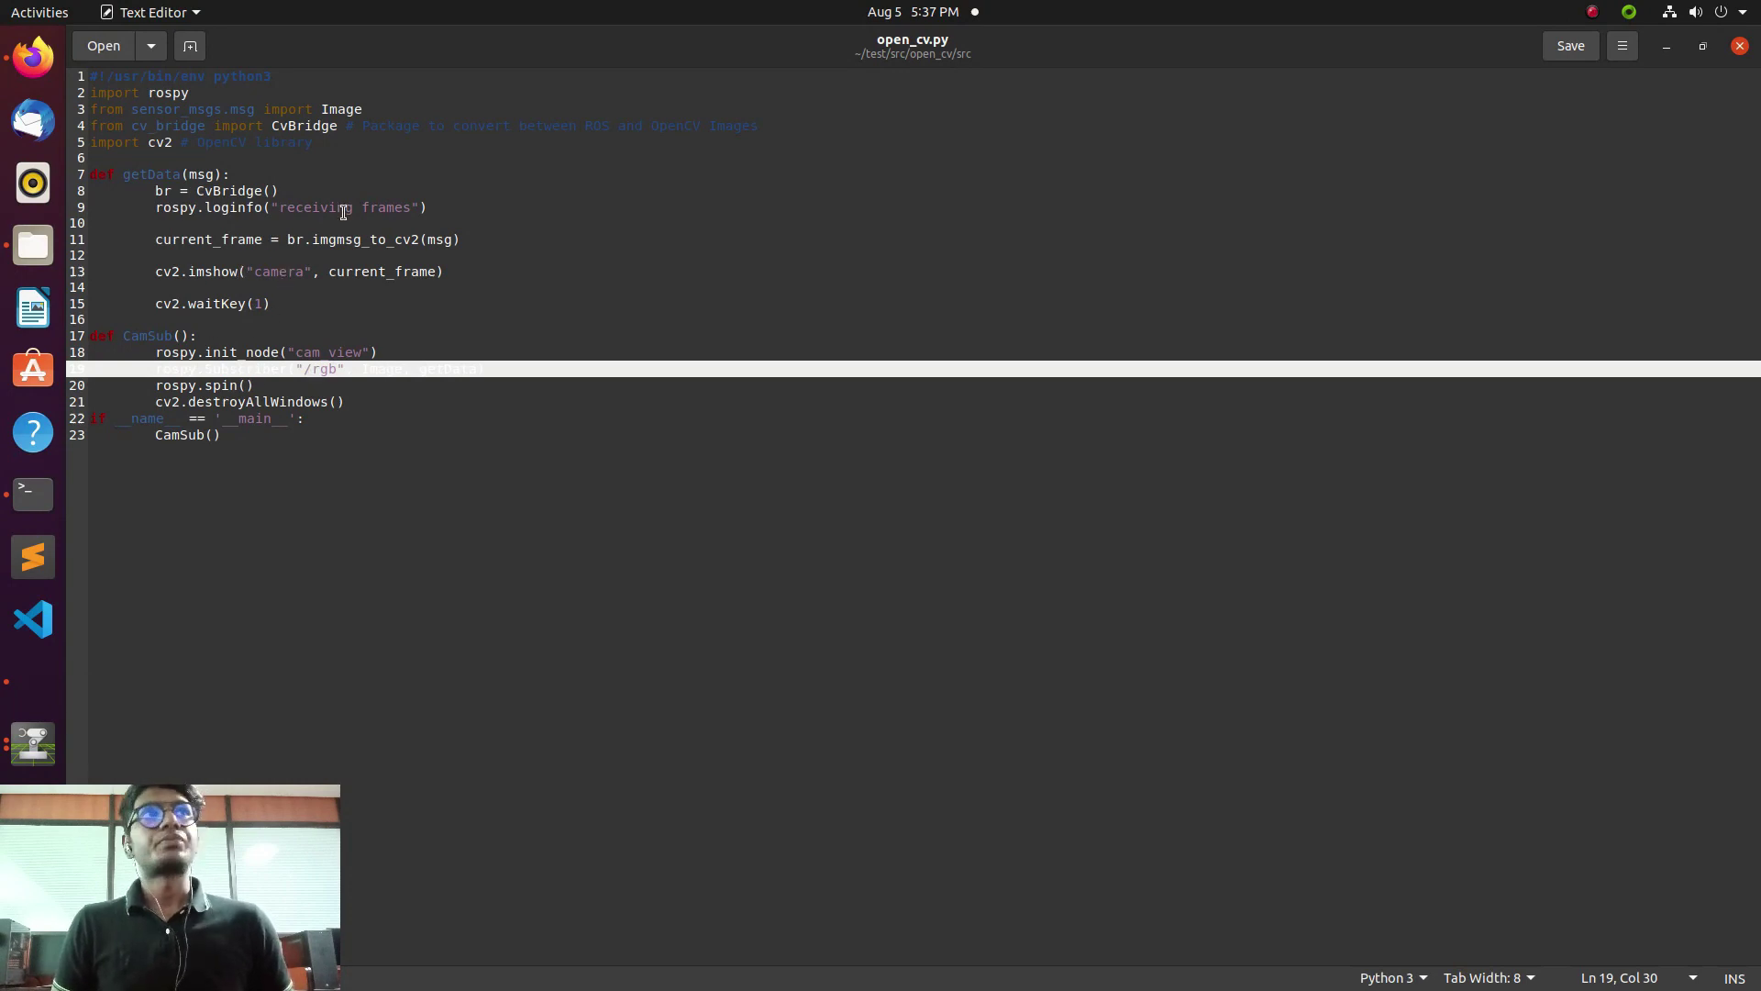
# Save open_cv.py and close the text editor to return to the terminal.
pyautogui.click(1565, 57)
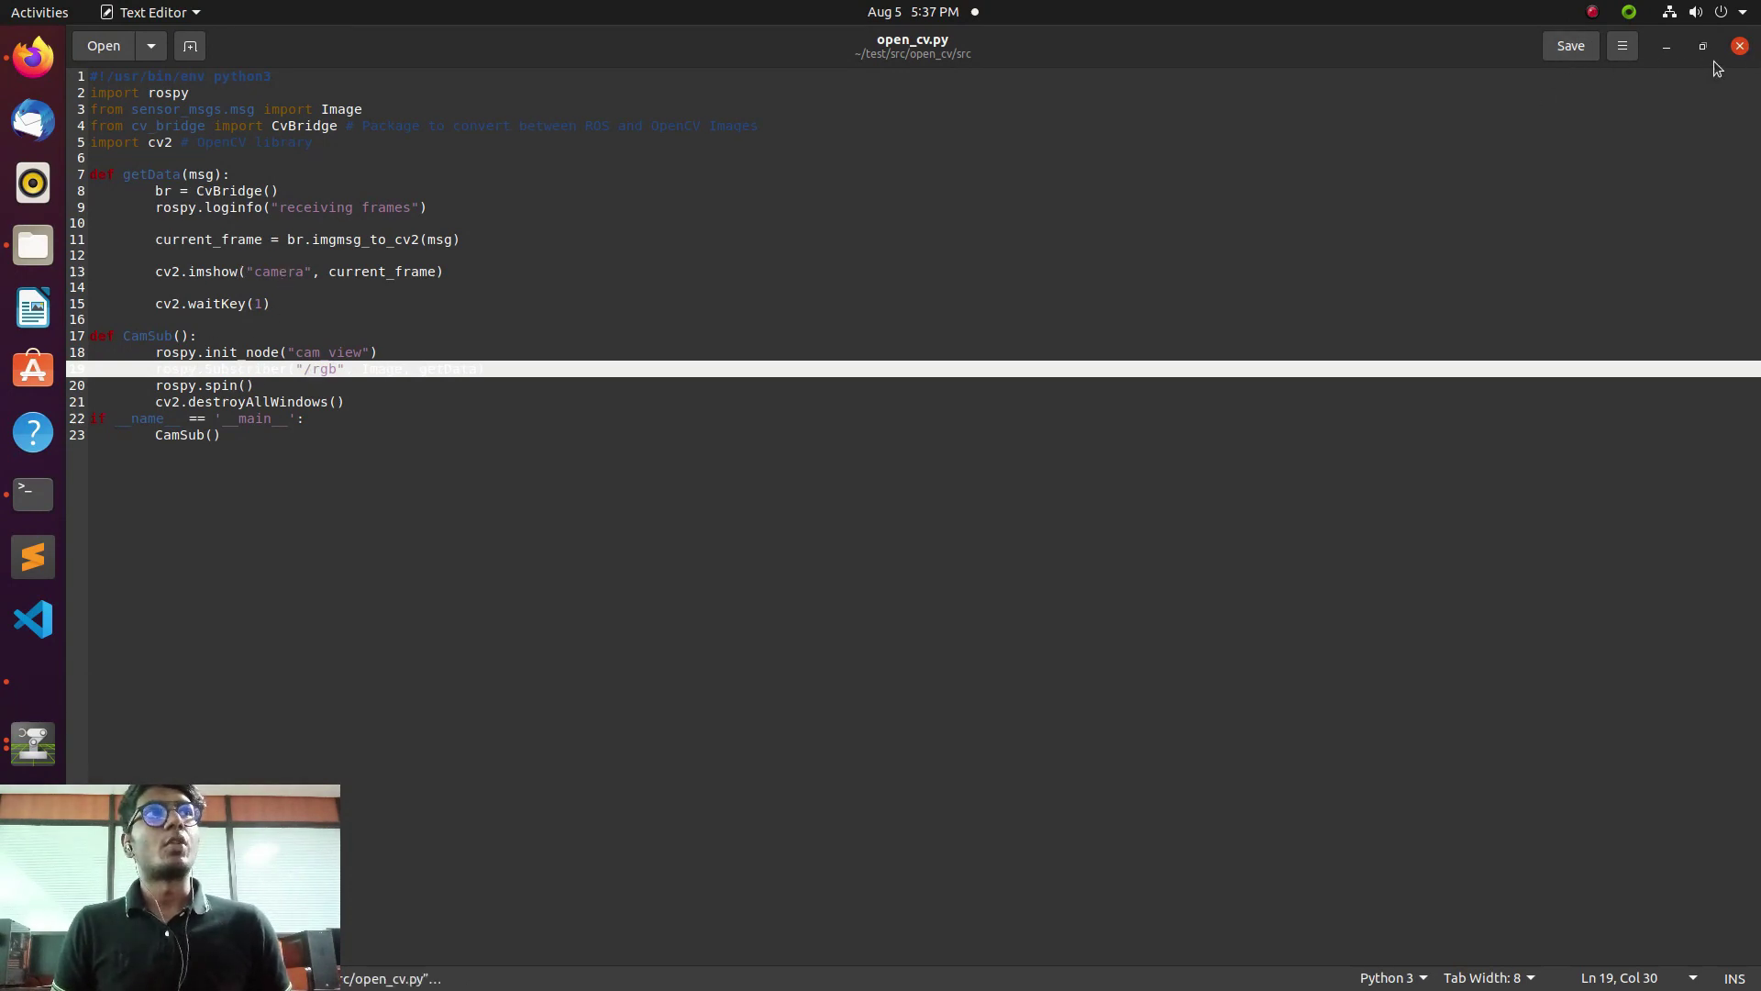
pyautogui.click(1740, 46)
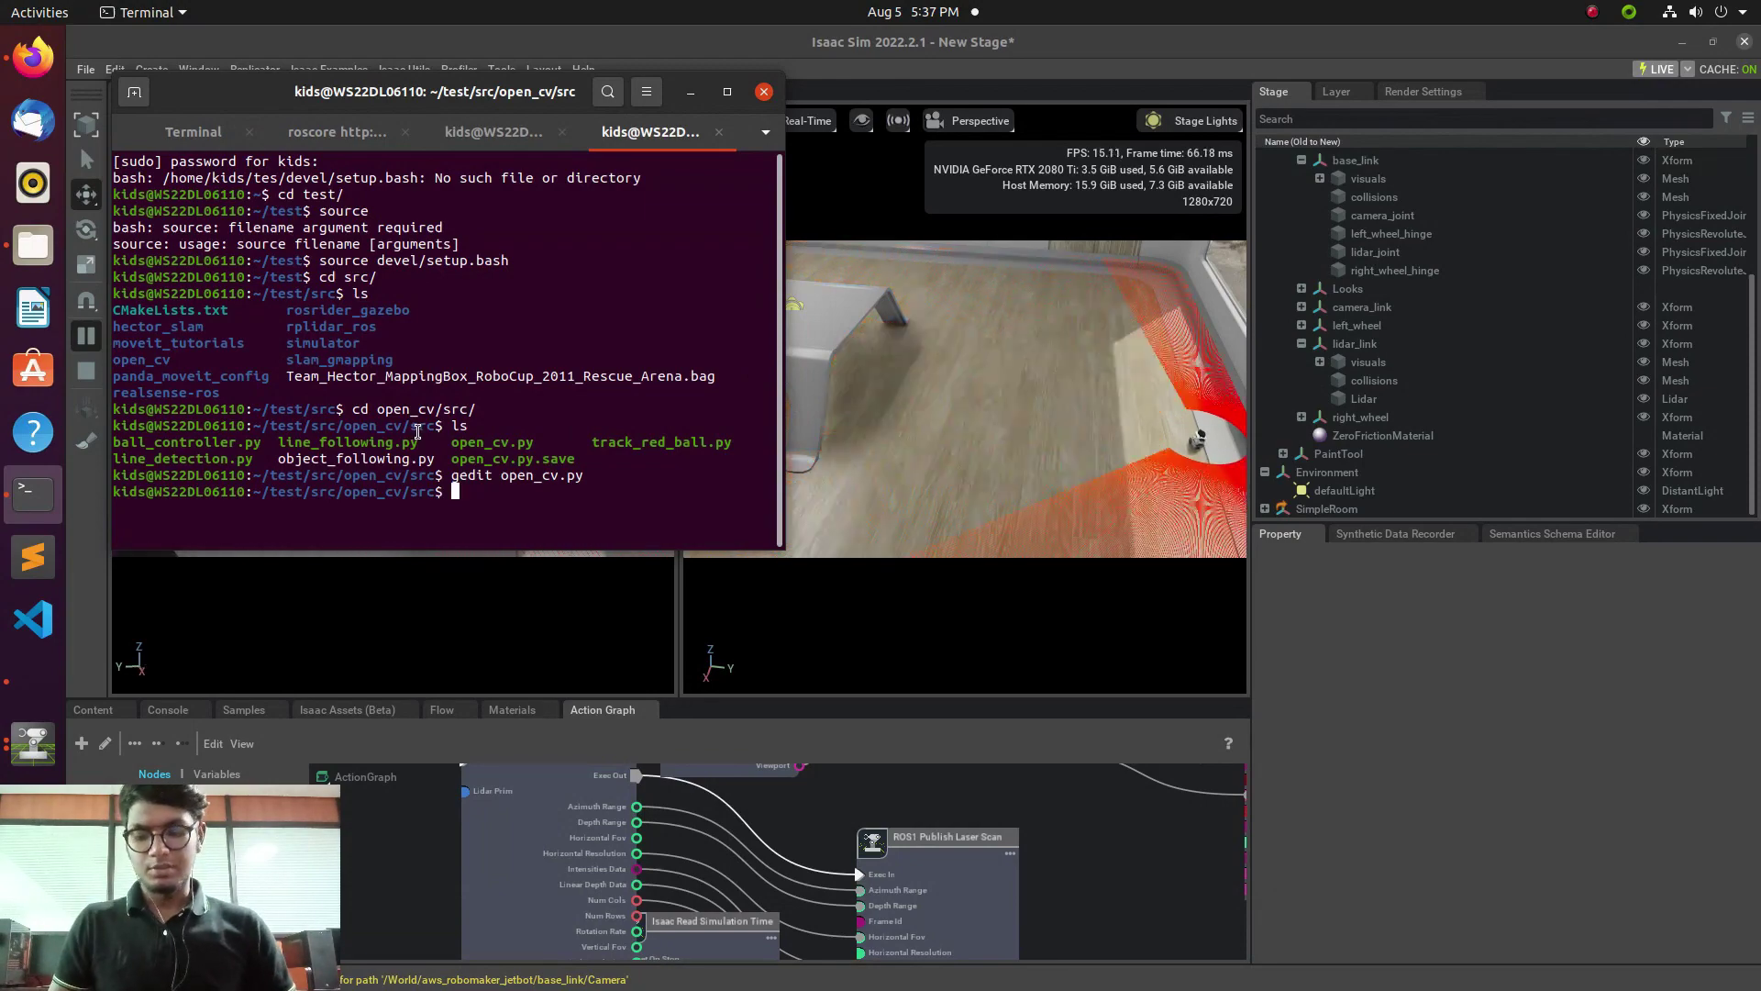
# Run the open_cv.py script from the open_cv package with rosrun in the terminal.
pyautogui.write('rosrun ')
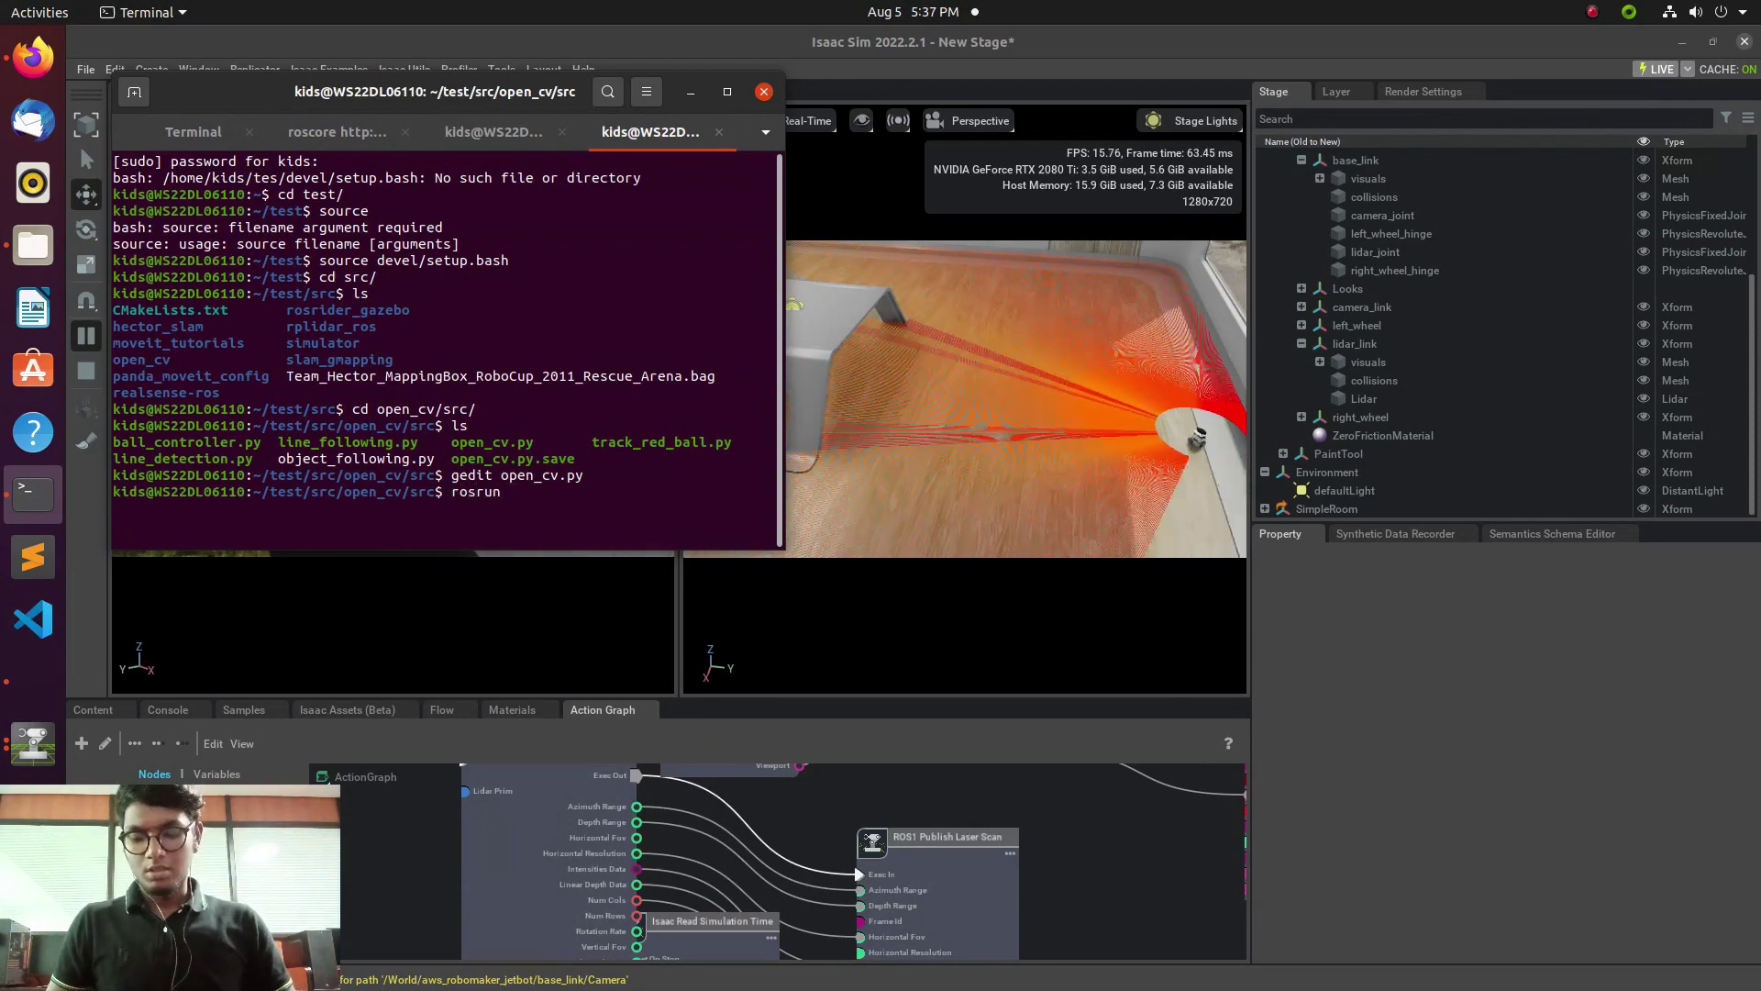
pyautogui.write('ope')
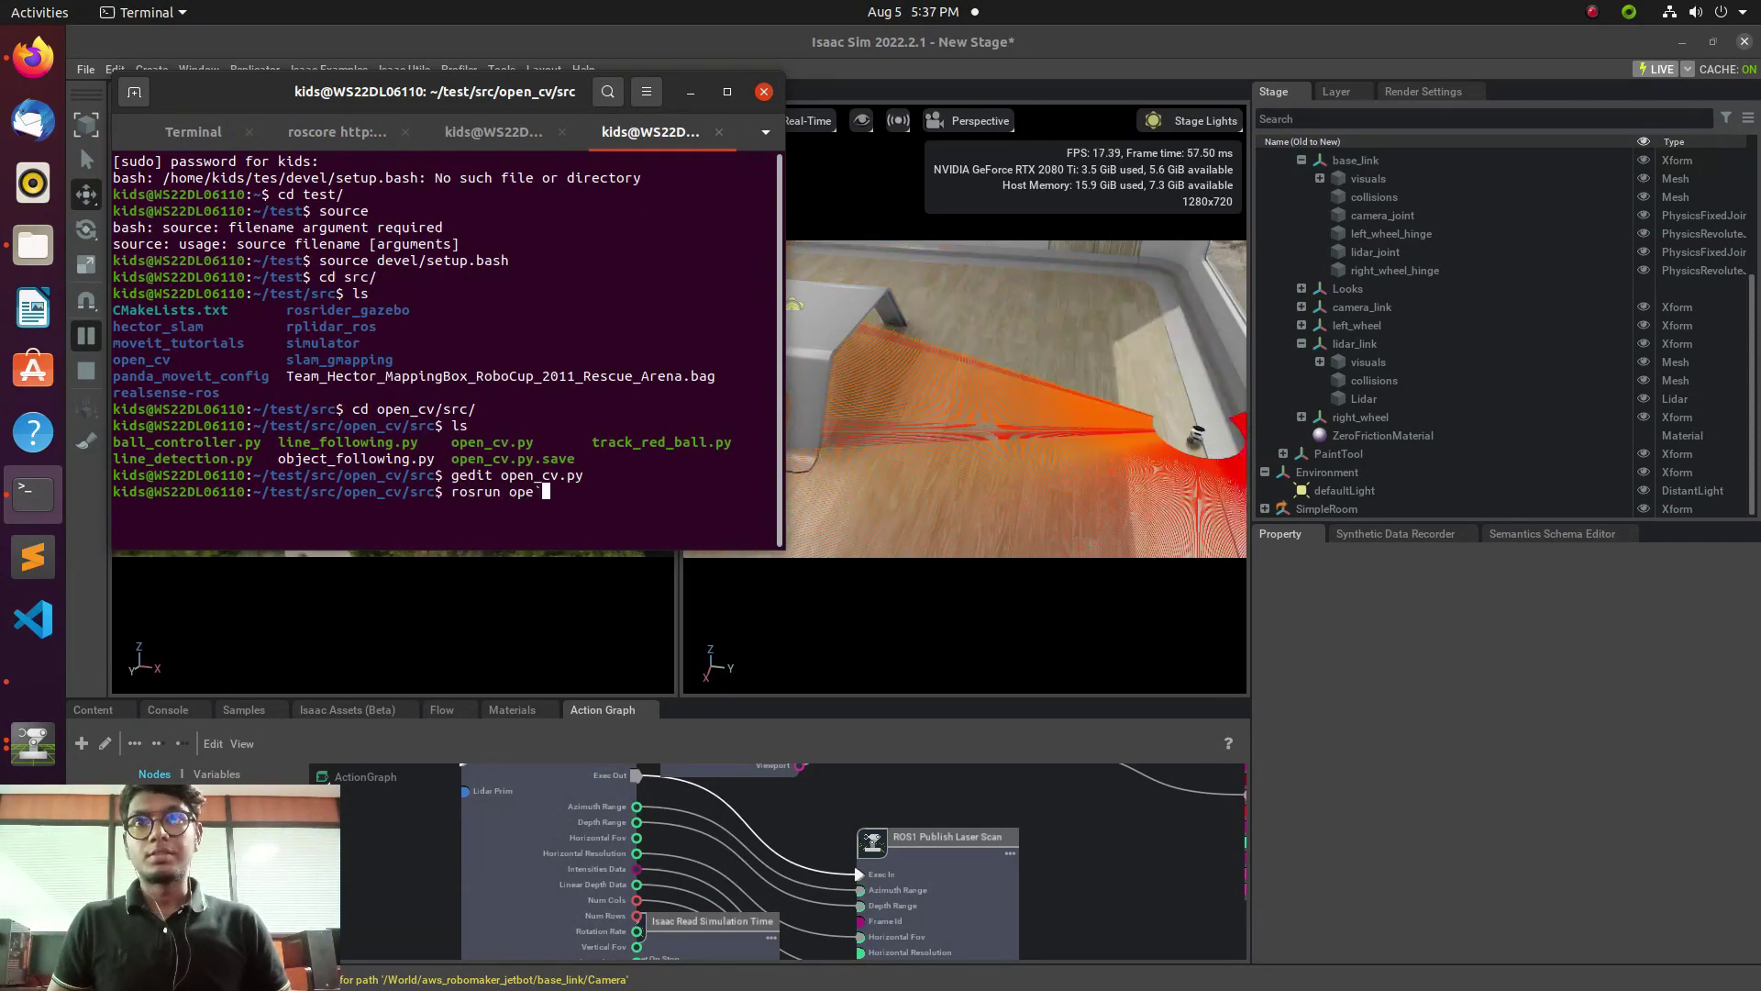
pyautogui.write('n_')
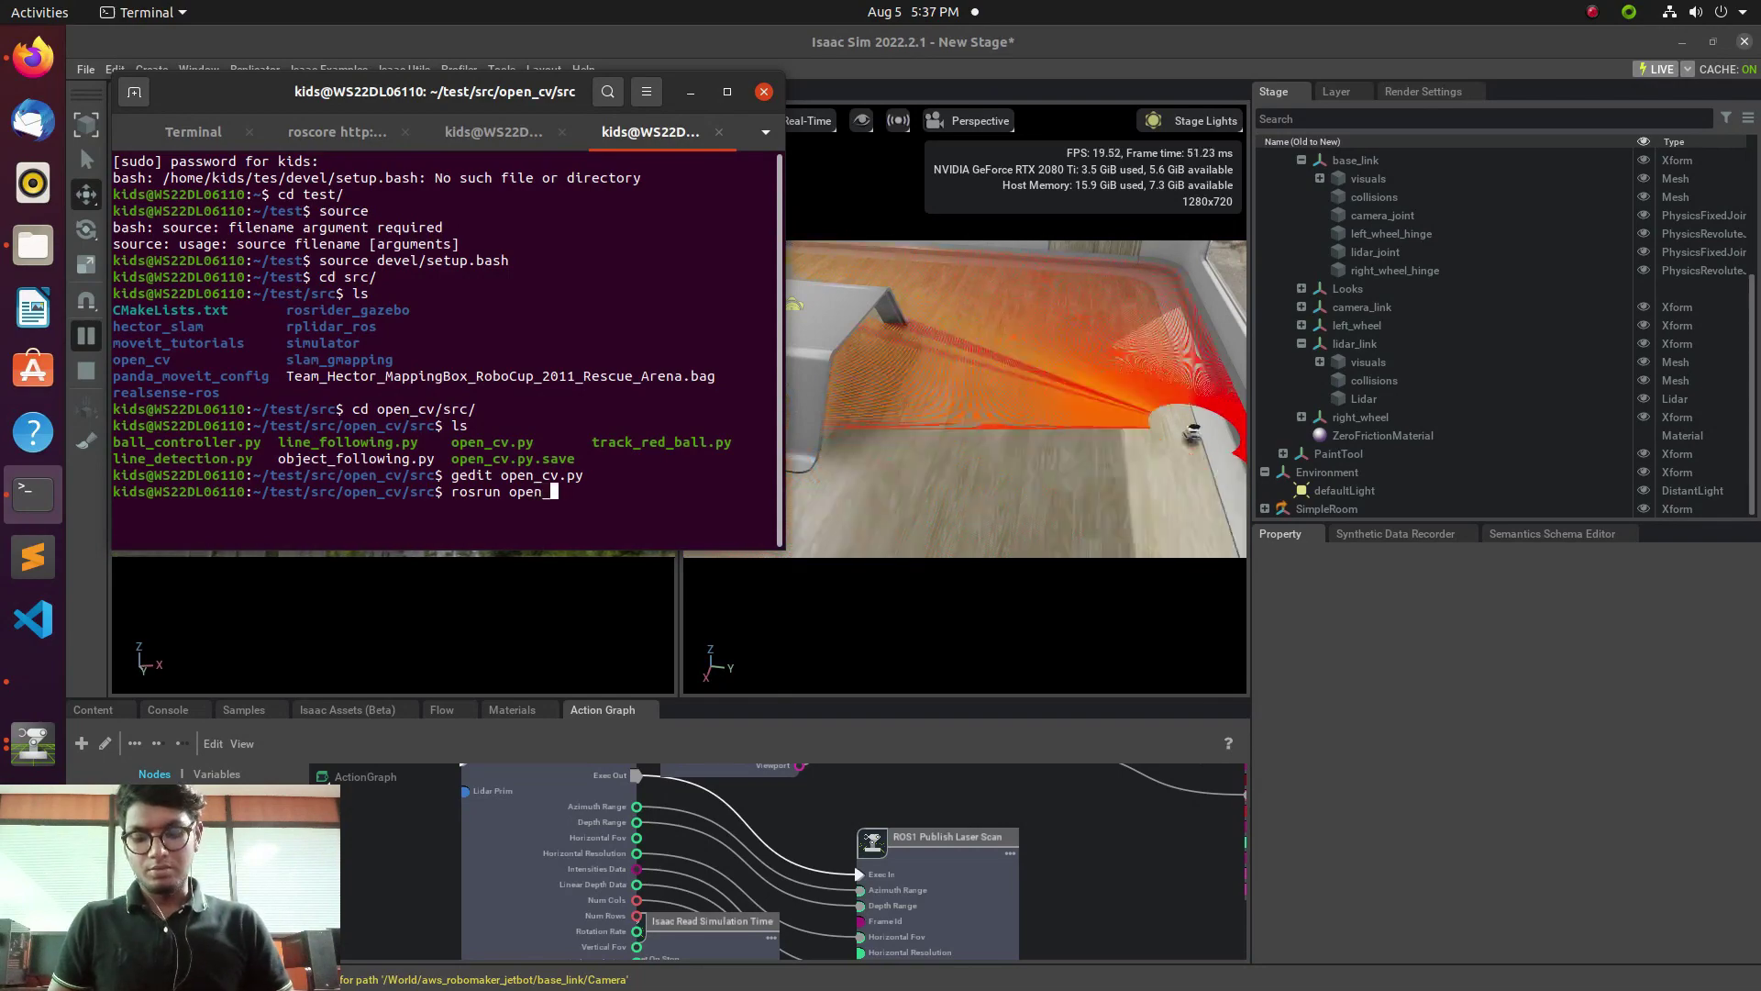
pyautogui.write('cv')
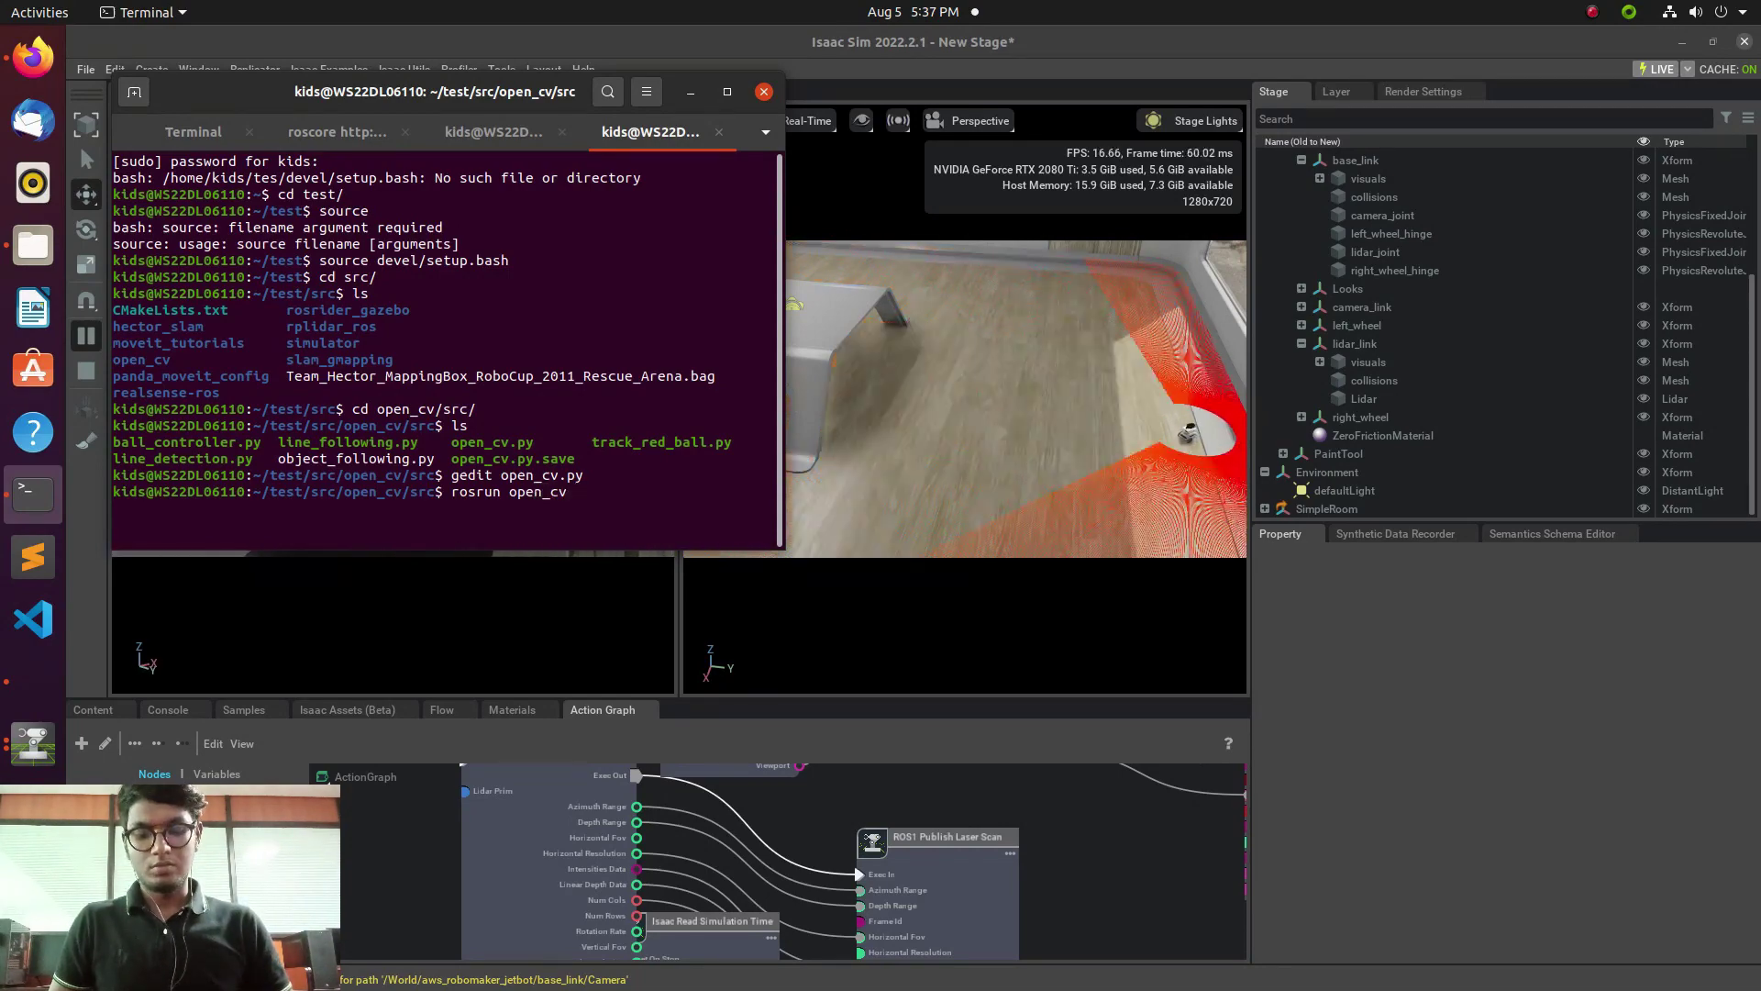
pyautogui.write(' open_cv.py')
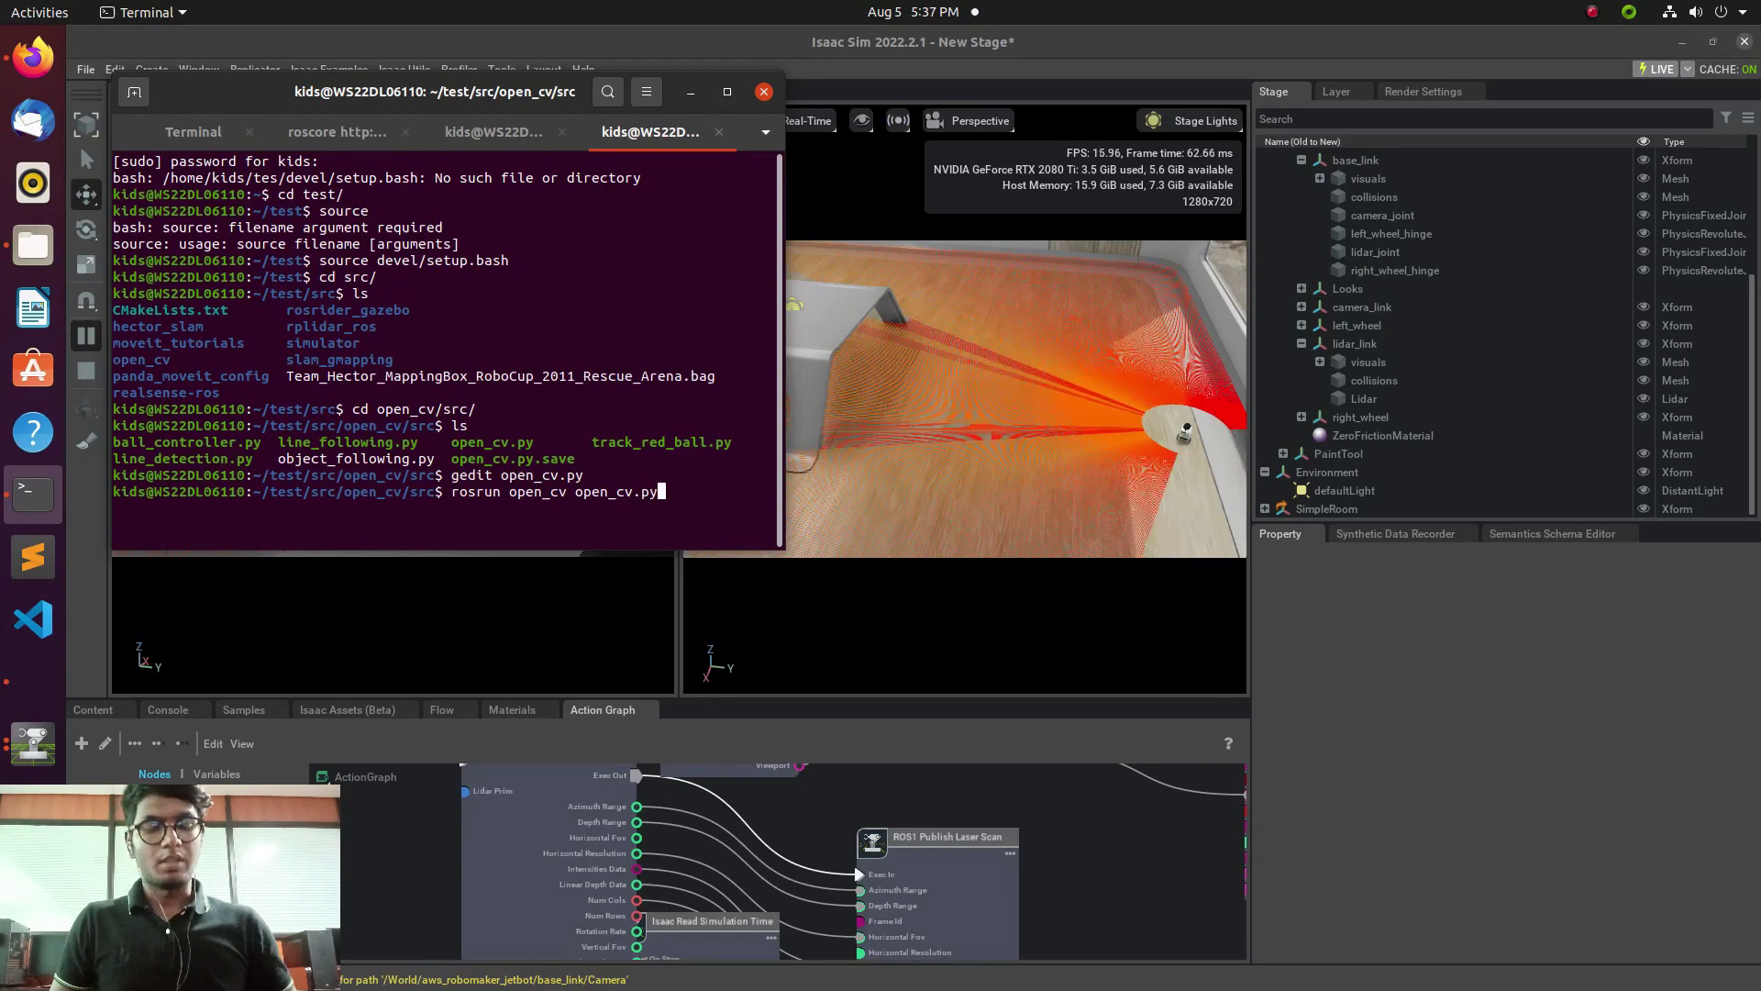
pyautogui.press('Return')
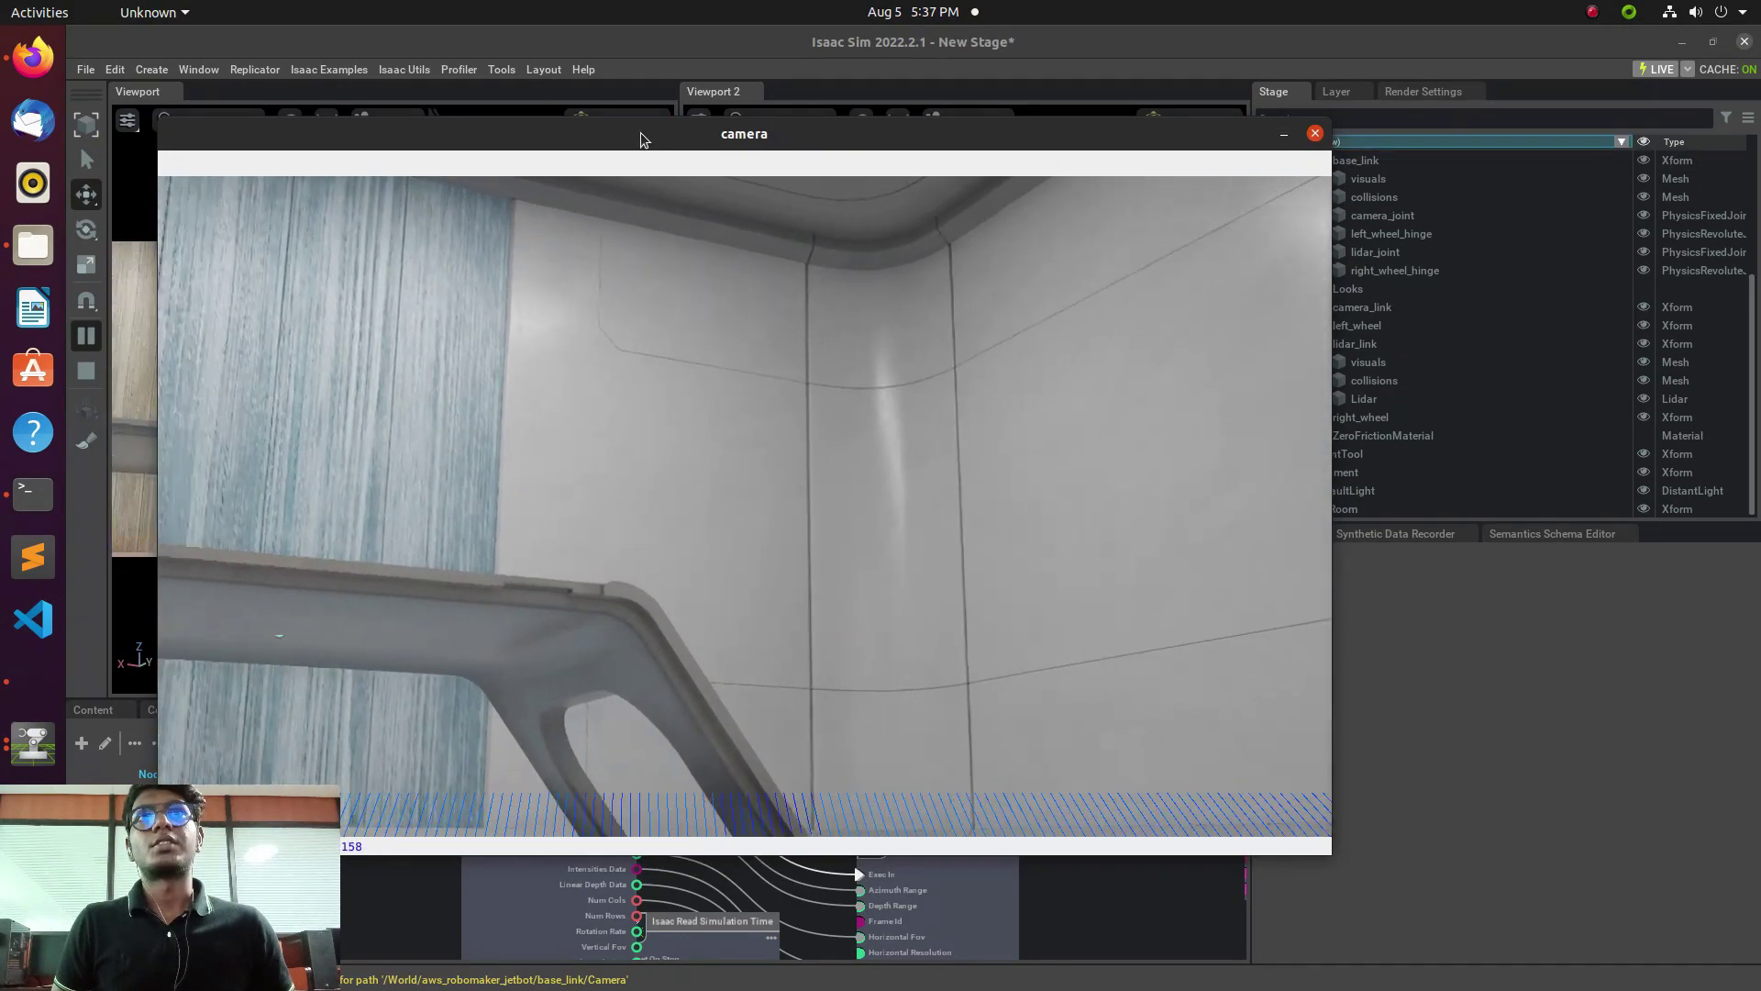
# Move the camera window clear of the terminal and compare its live feed with the script's log output.
pyautogui.moveTo(644, 131); pyautogui.dragTo(1105, 52)
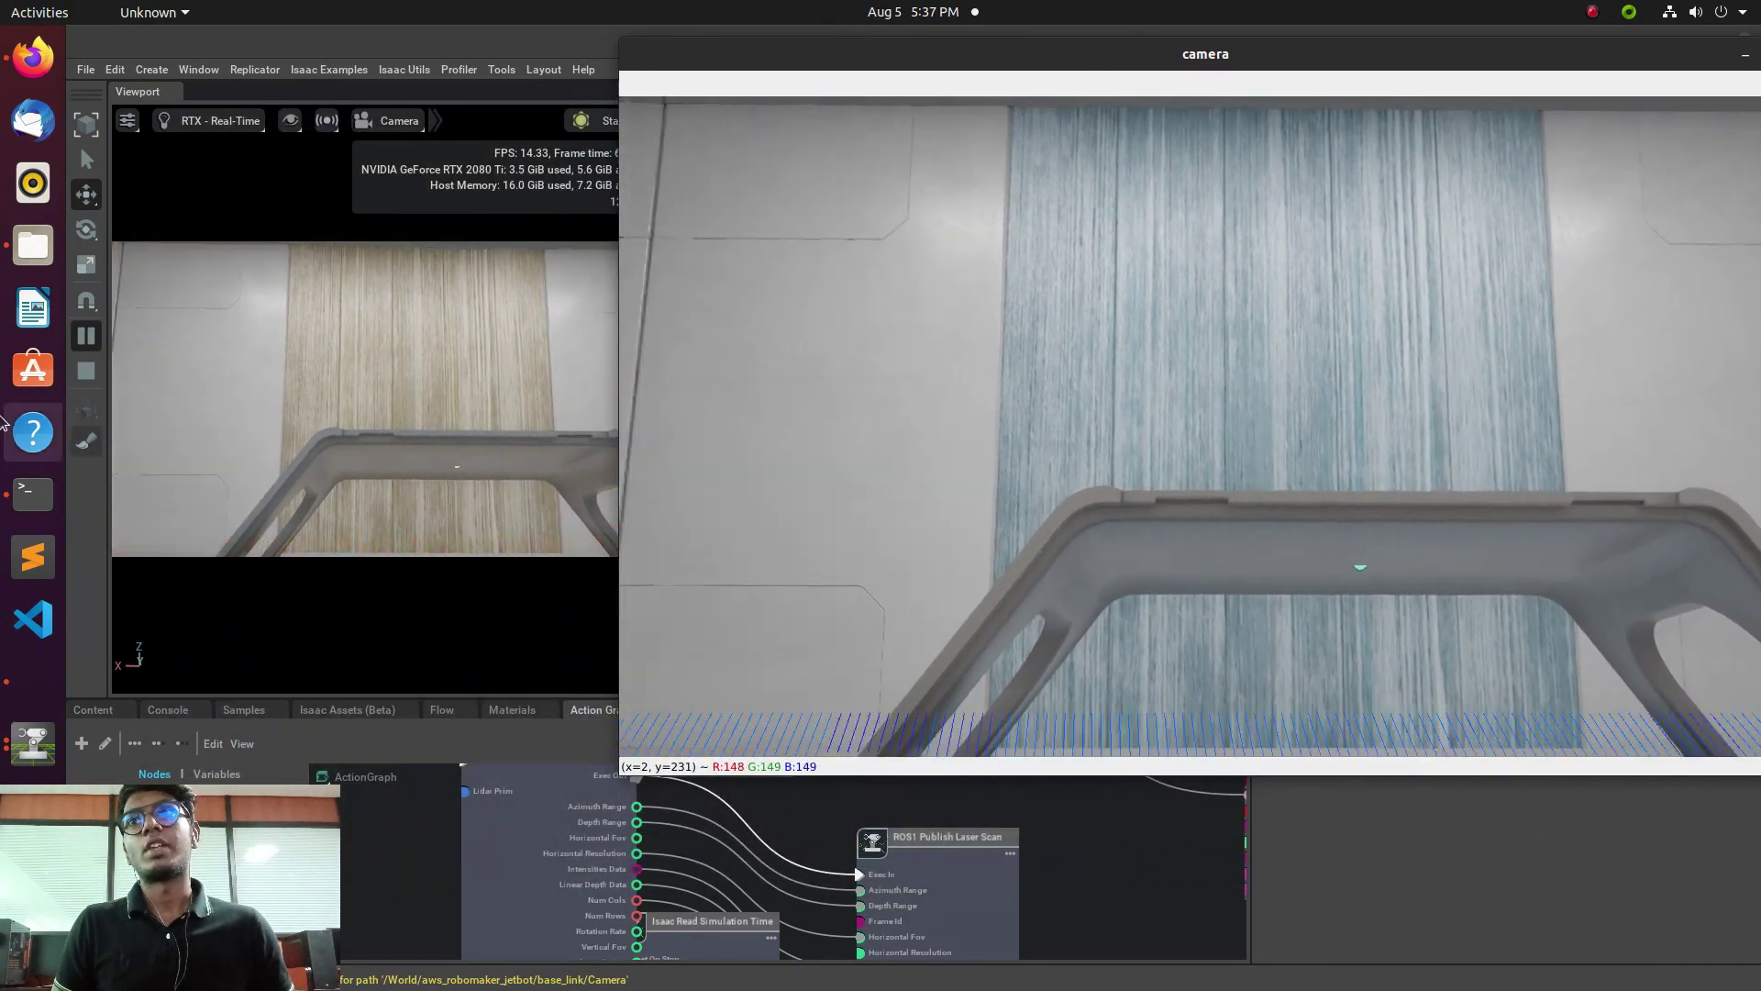
pyautogui.click(33, 494)
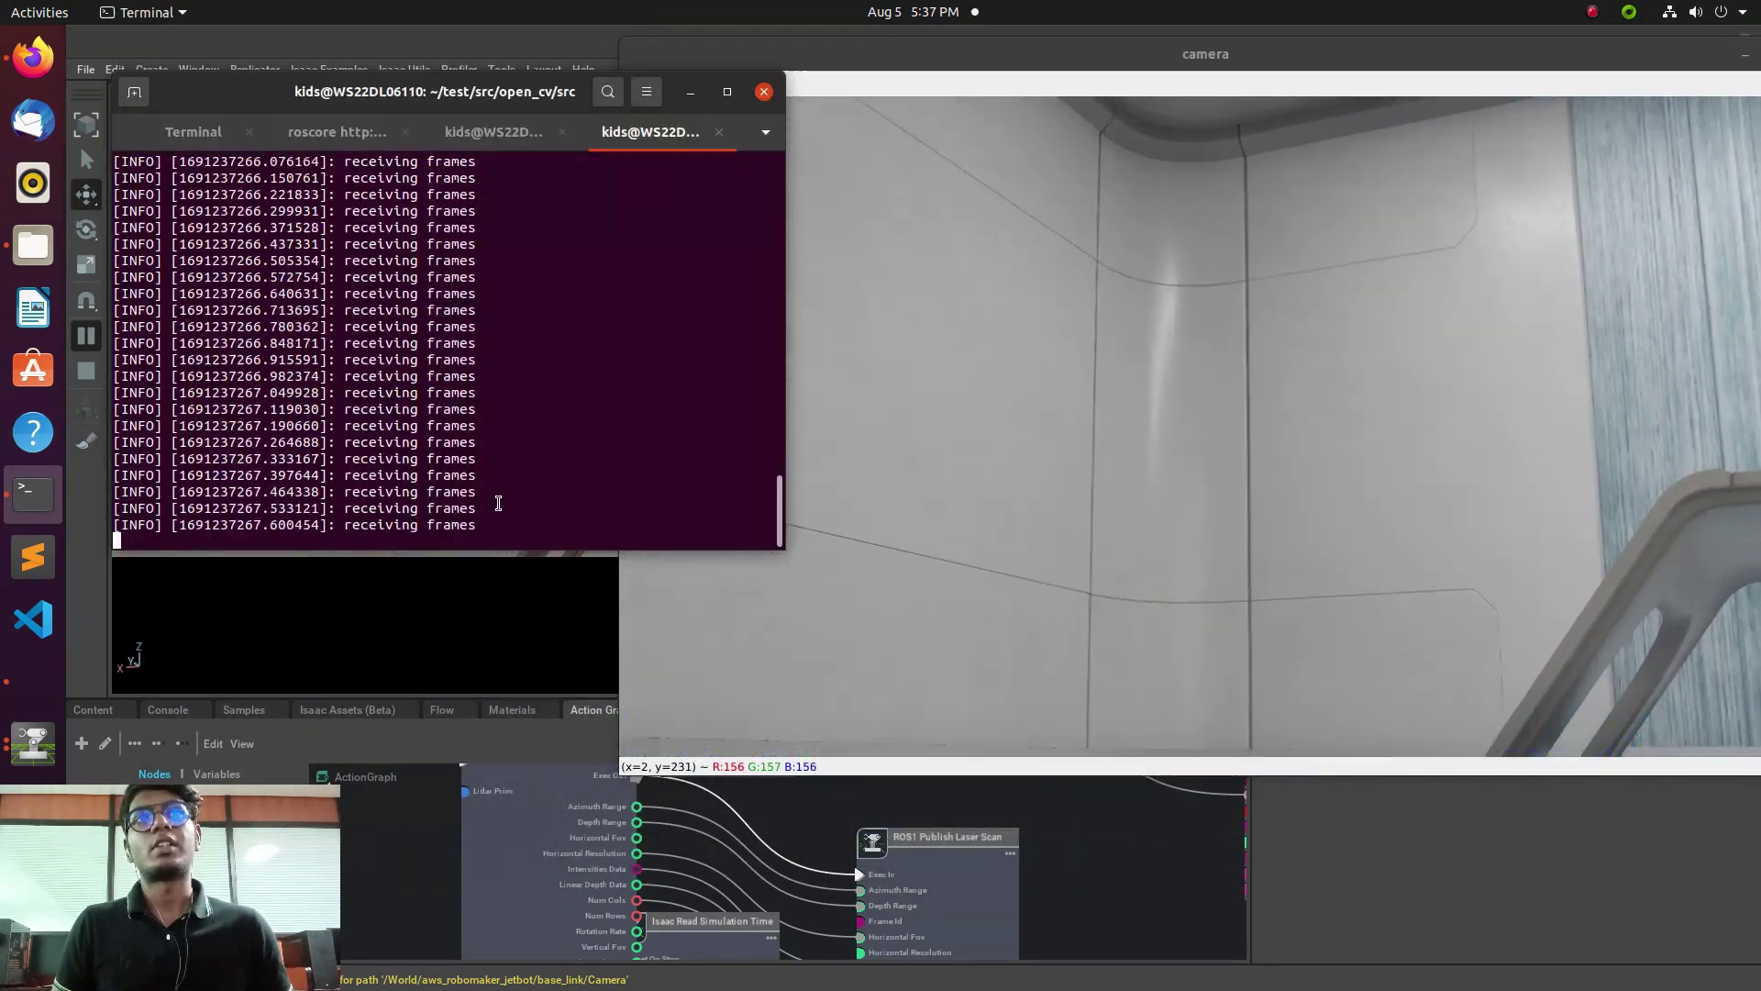
pyautogui.click(979, 736)
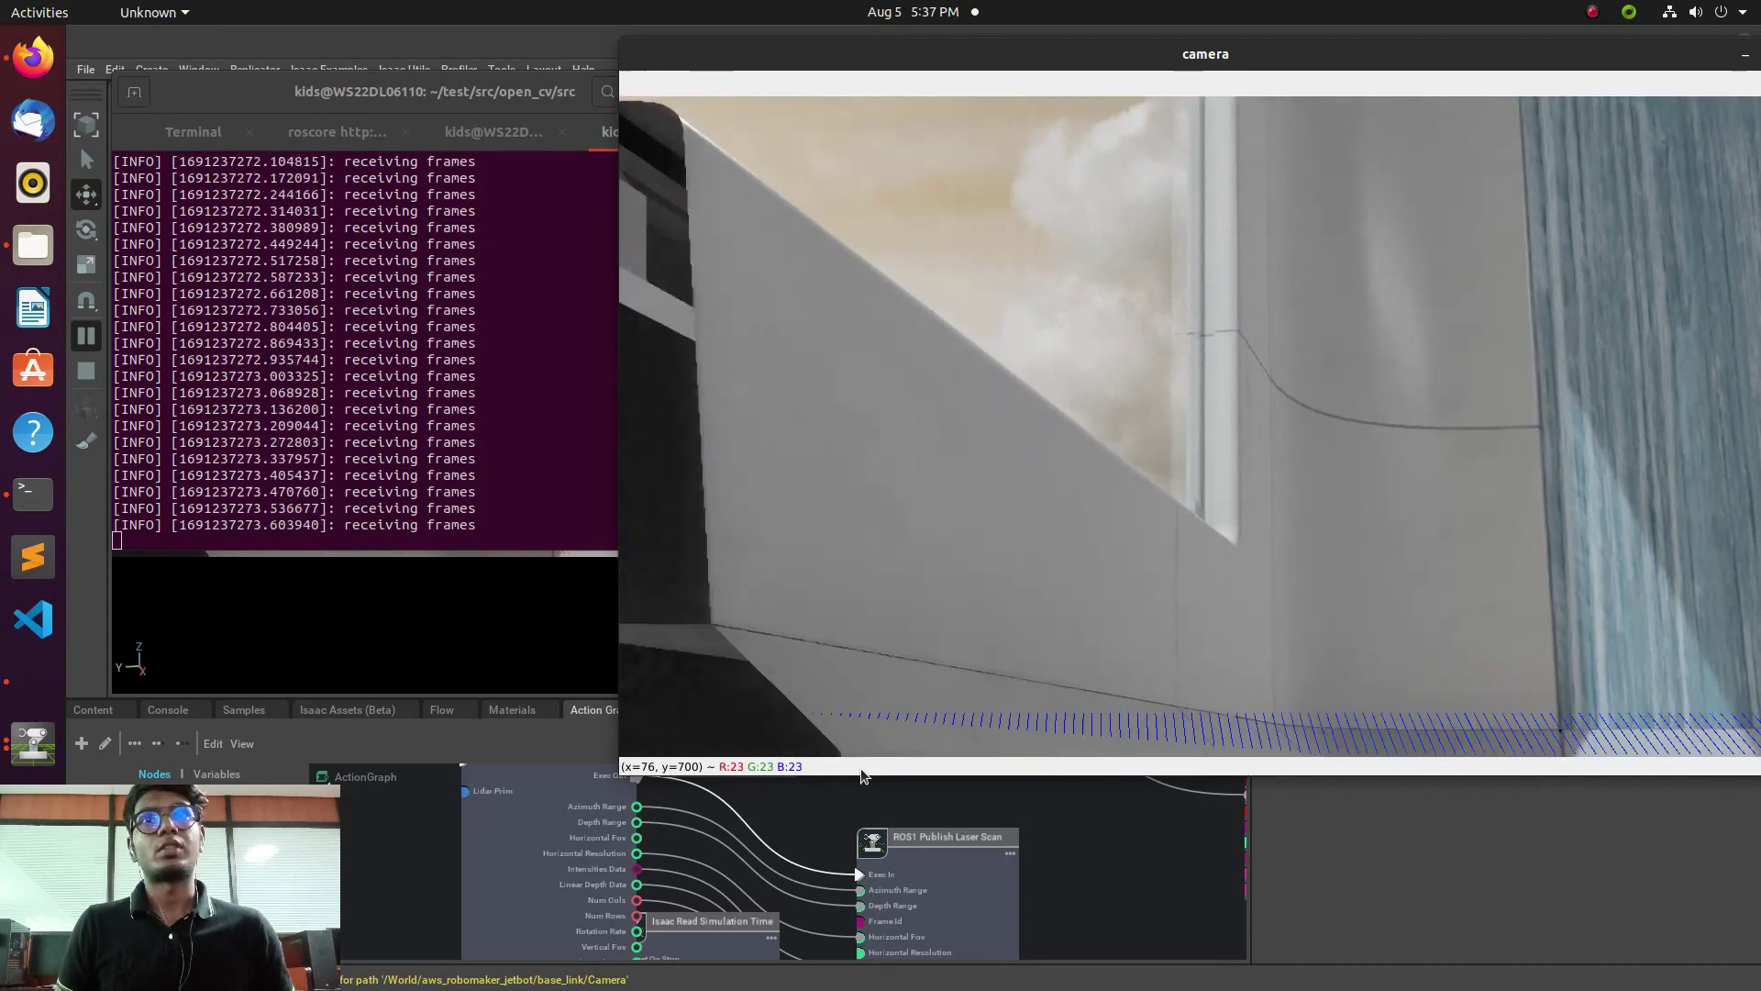
pyautogui.hotkey('alt', 'Tab')
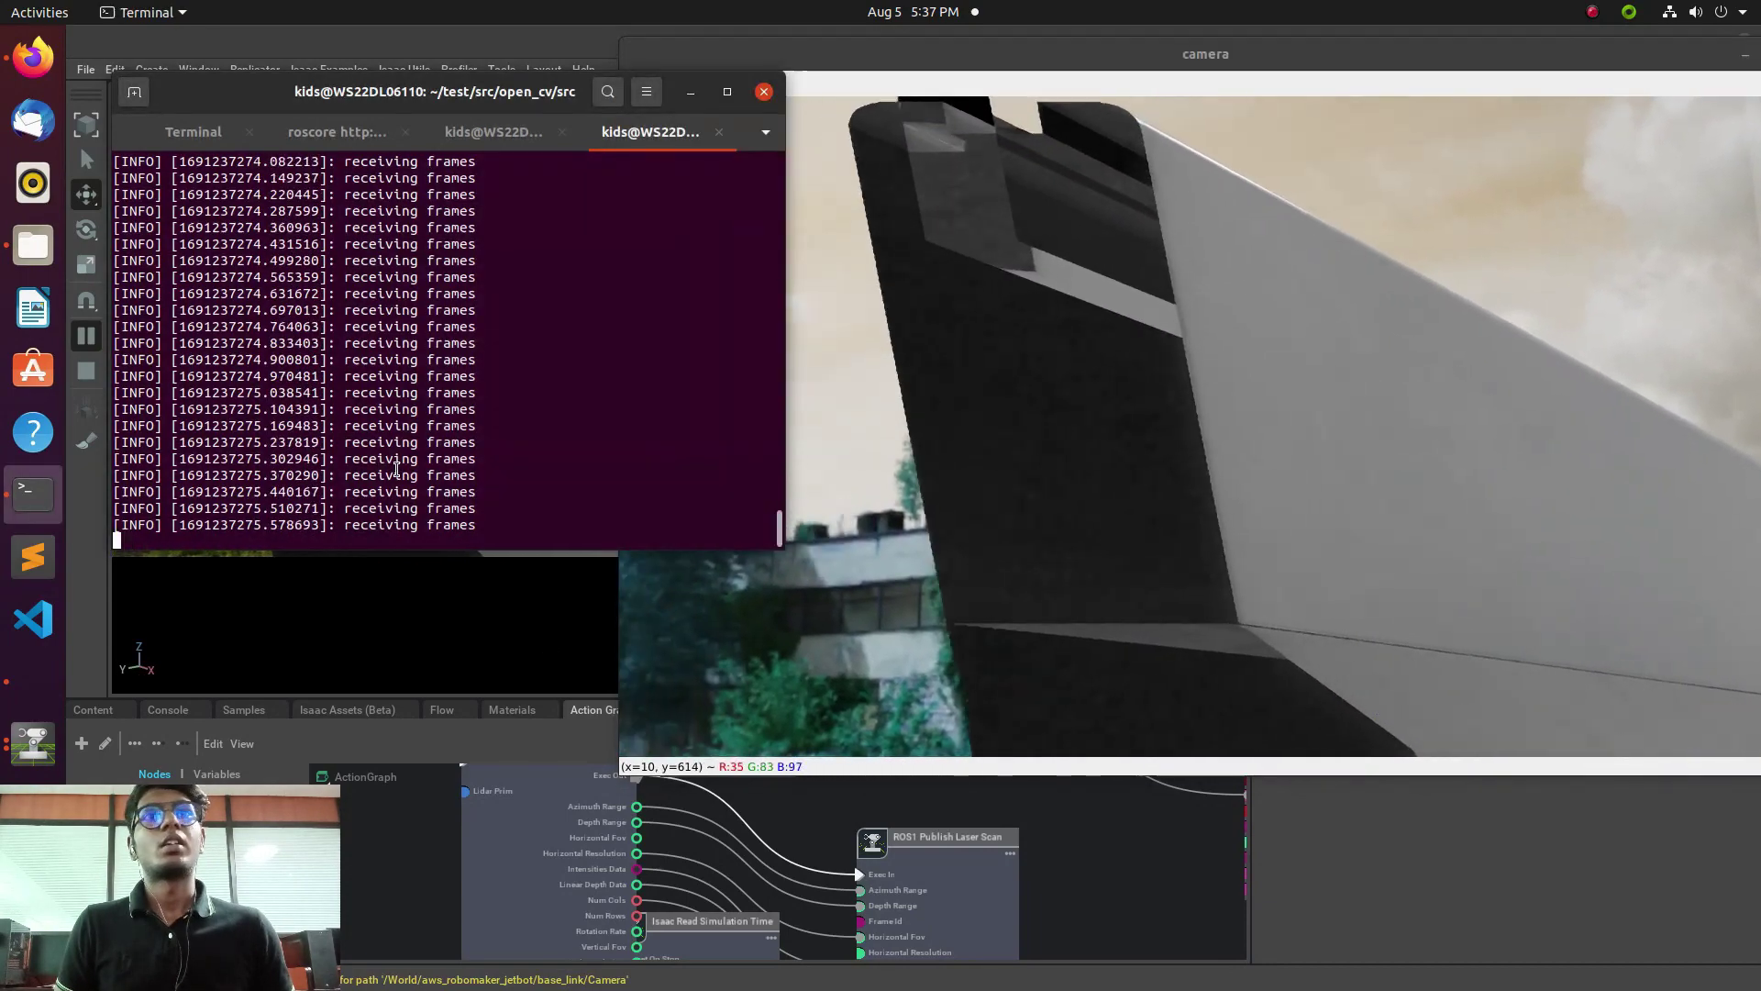